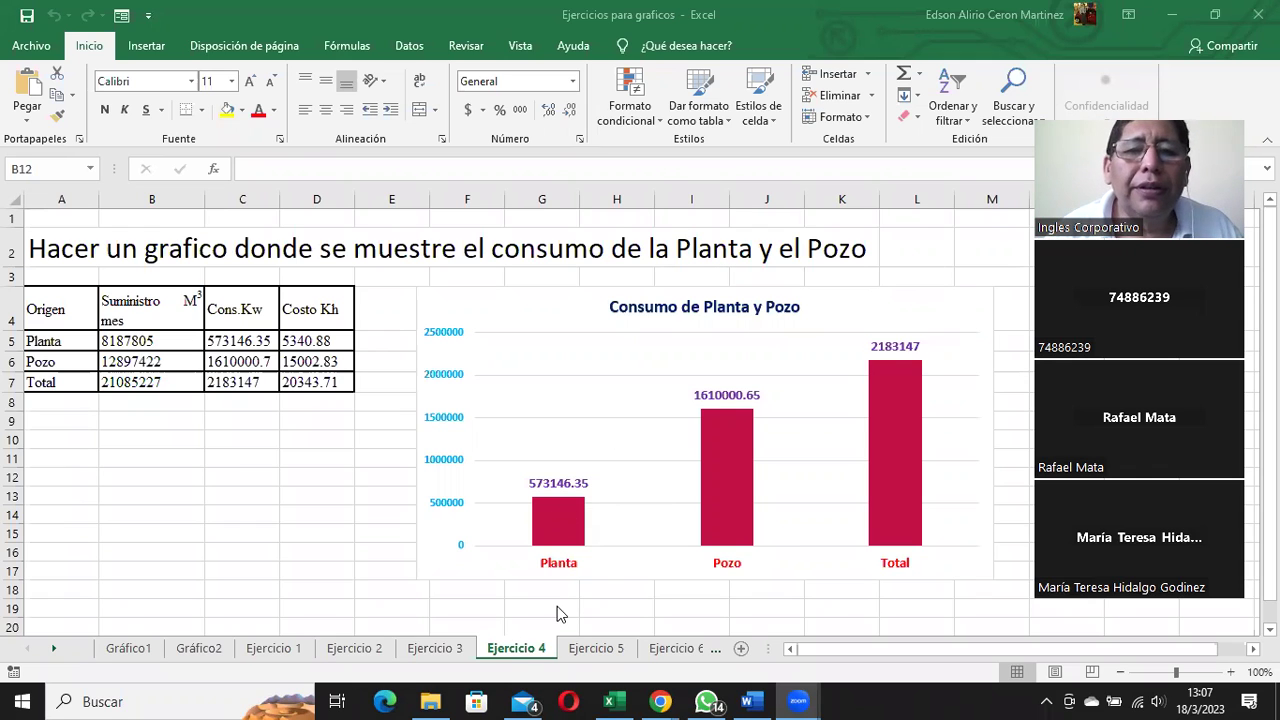
# Switch to the Ejercicio 5 sheet and select the sales table A4:F7.
pyautogui.click(596, 655)
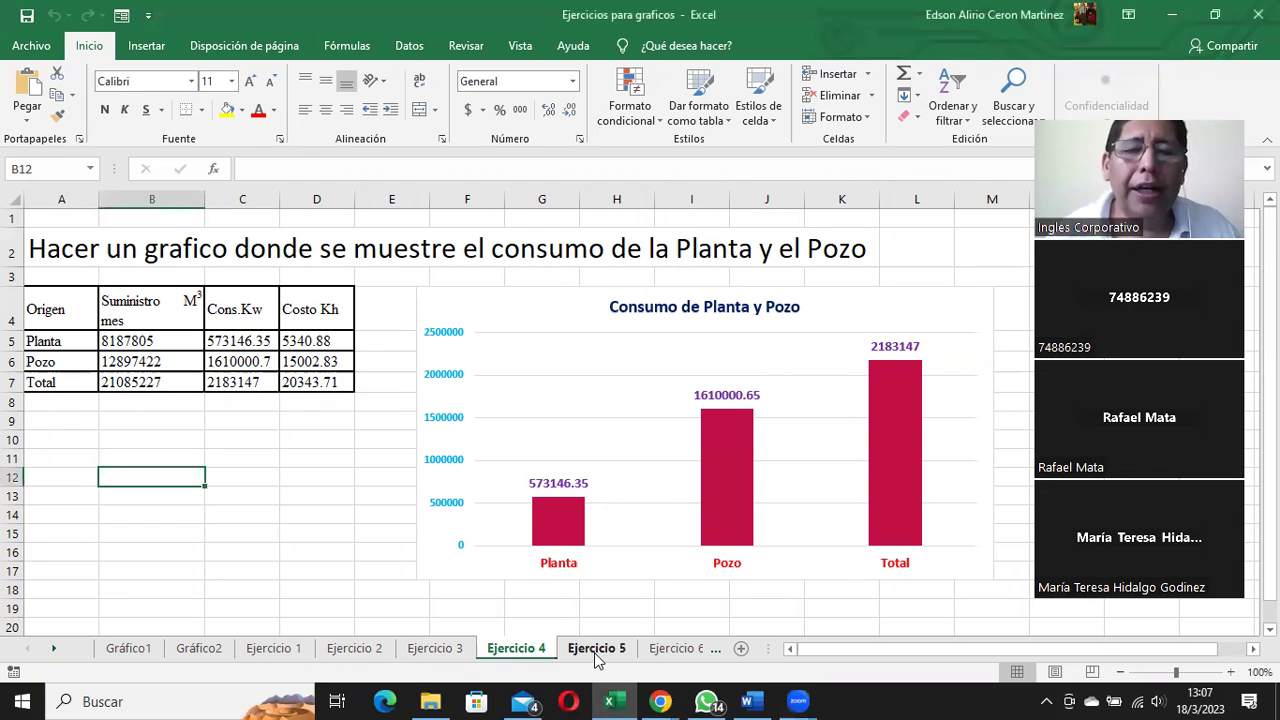
pyautogui.click(596, 652)
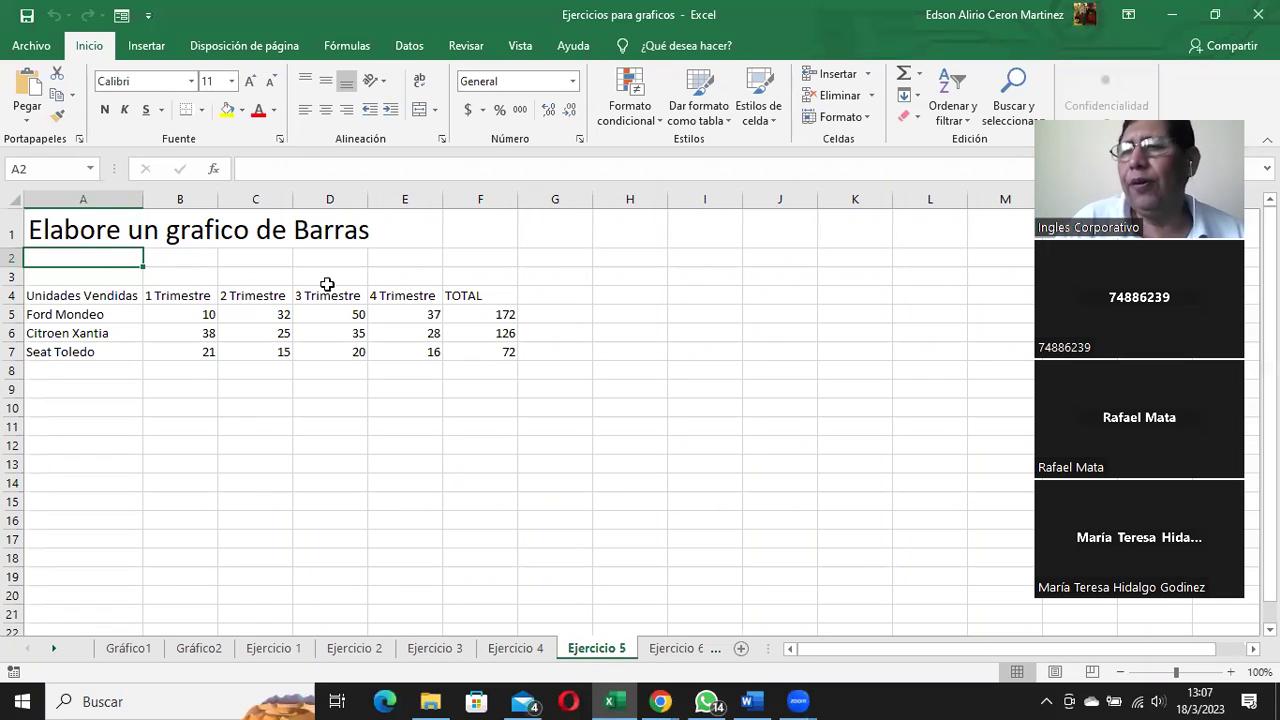
pyautogui.moveTo(127, 297); pyautogui.dragTo(480, 350)
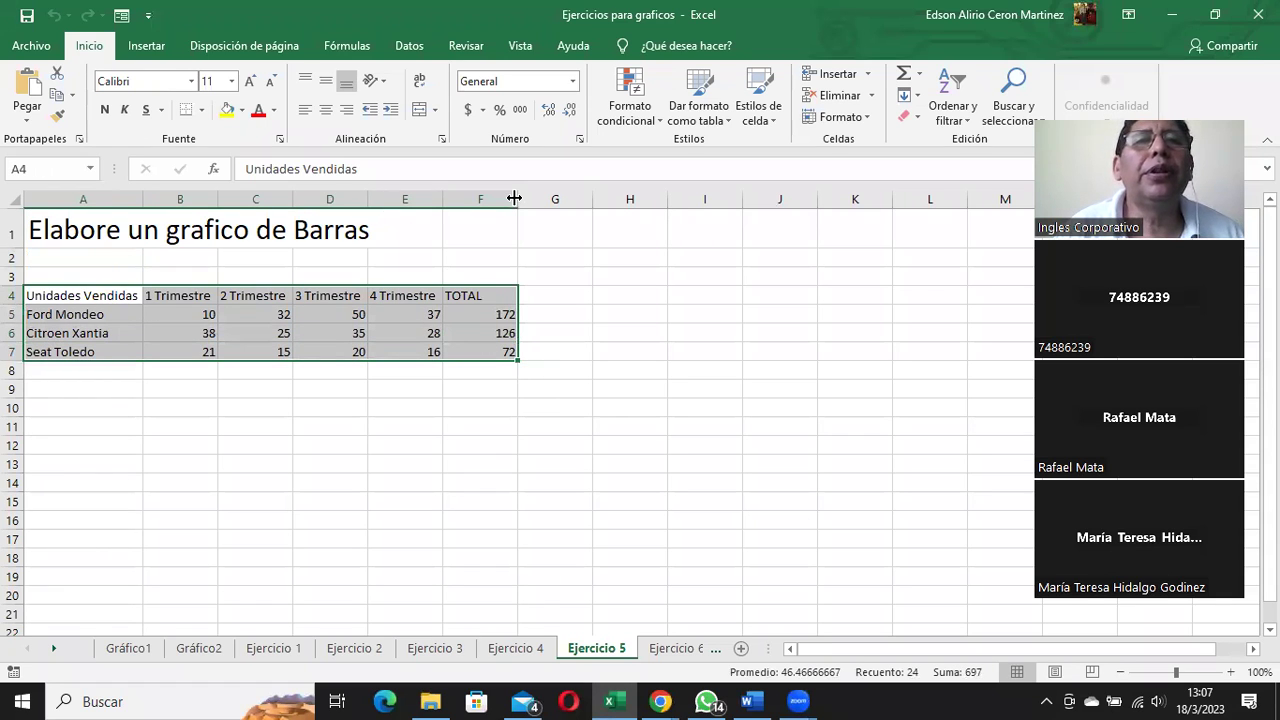
# Insert a Columnas agrupadas chart from Insertar > Gráficos recomendados.
pyautogui.click(150, 50)
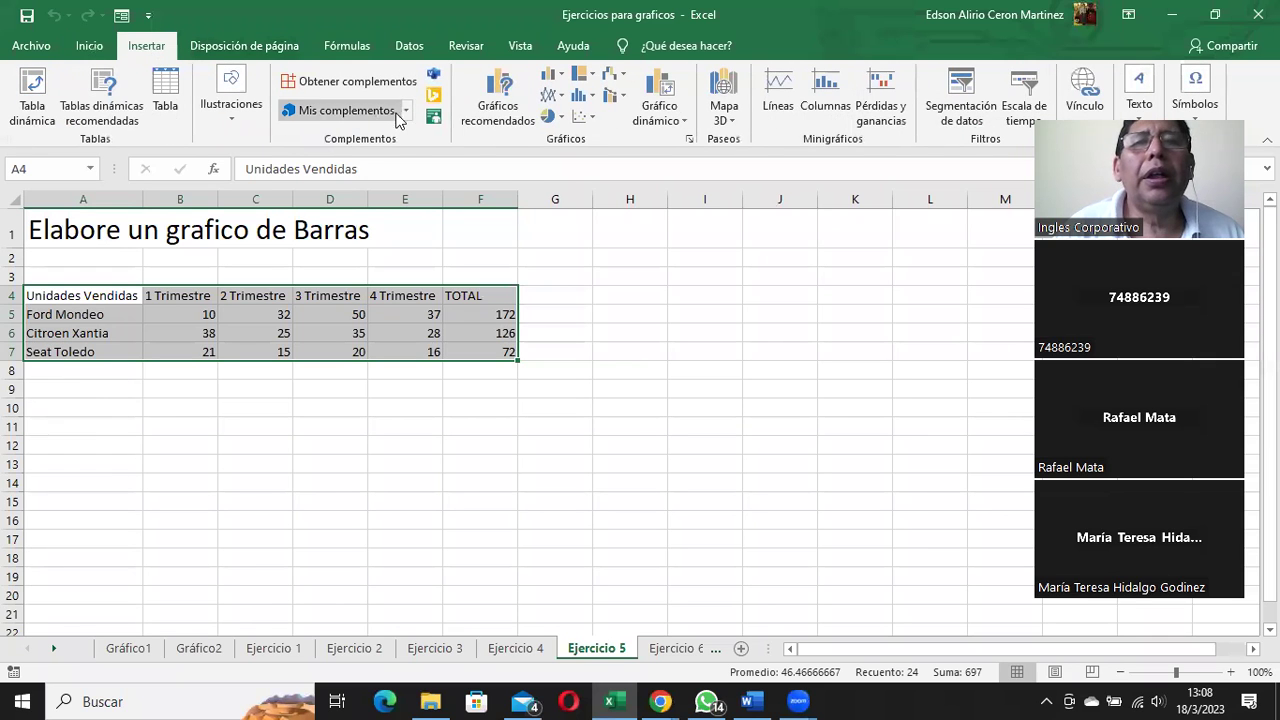
pyautogui.click(487, 113)
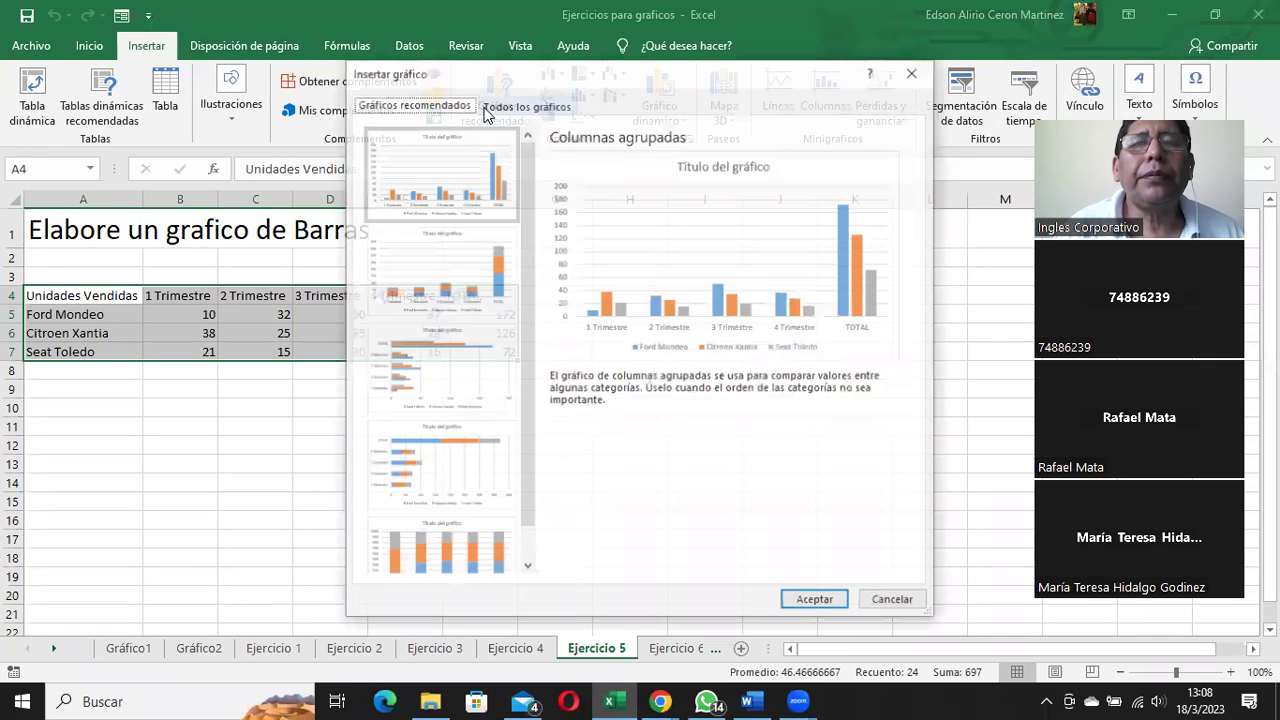
pyautogui.click(816, 601)
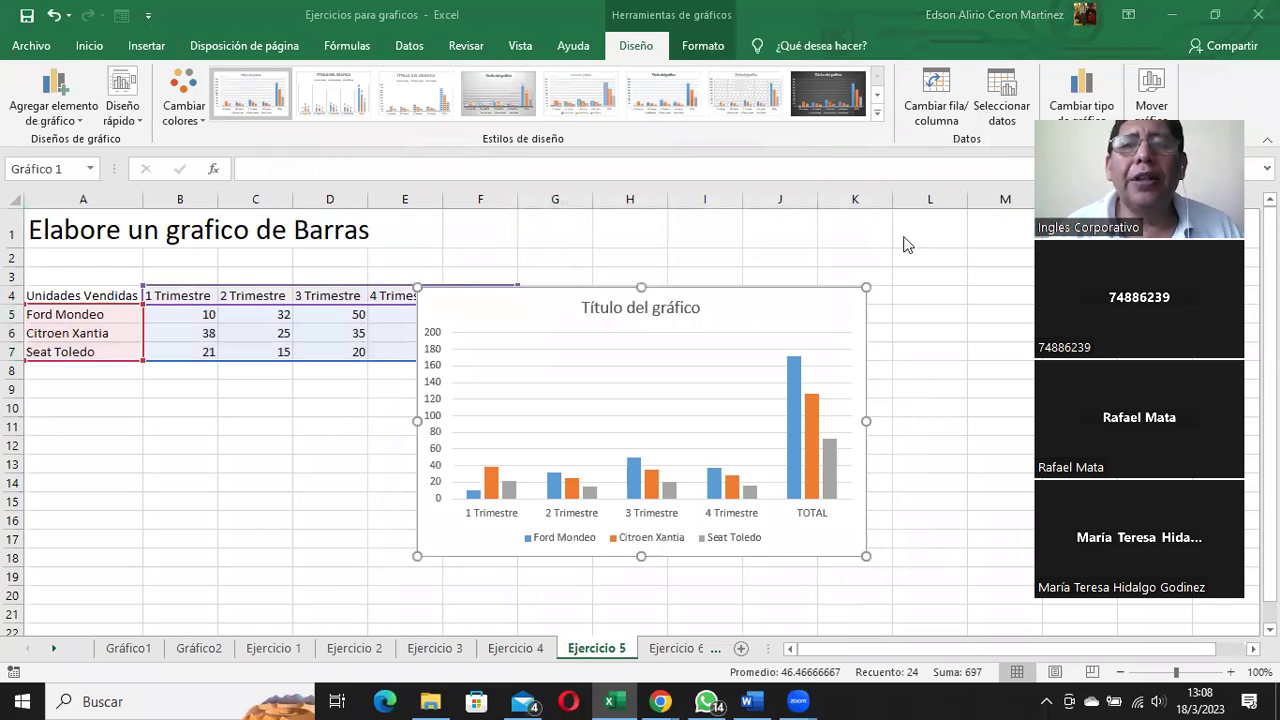
# Move the column chart to a new sheet, Gráfico3, and select its title.
pyautogui.click(1151, 90)
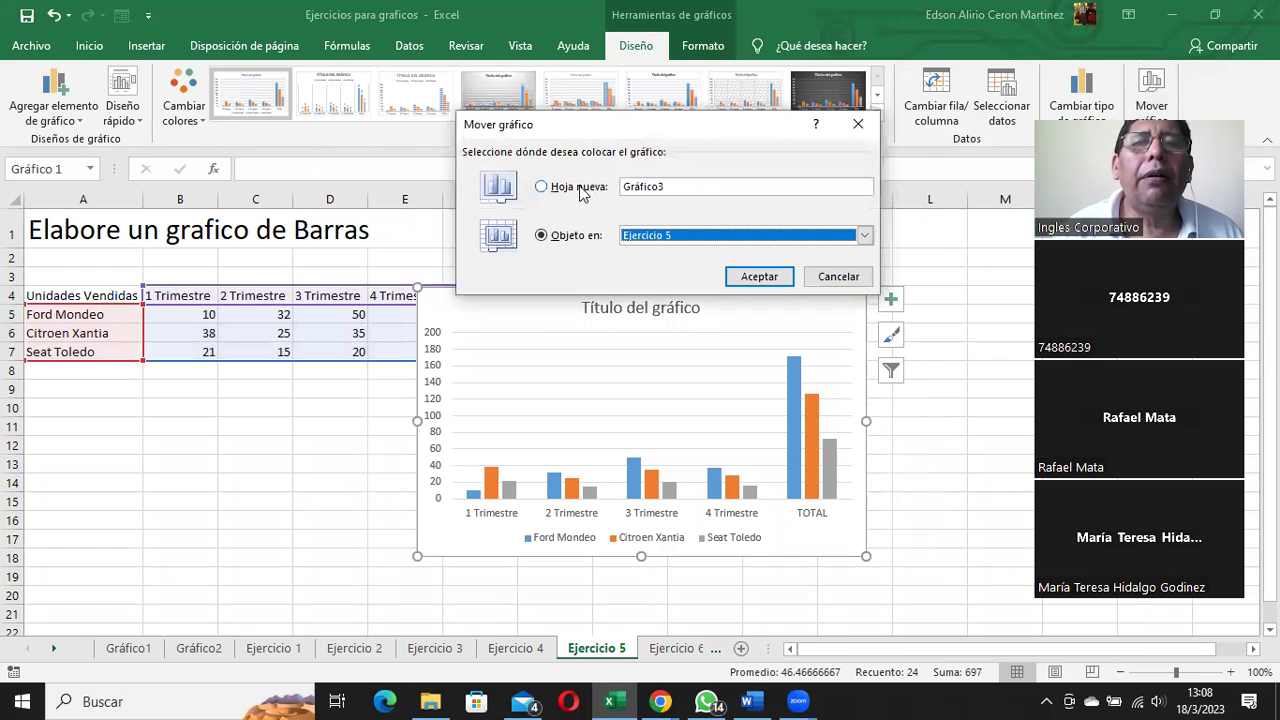
pyautogui.click(580, 186)
pyautogui.click(753, 272)
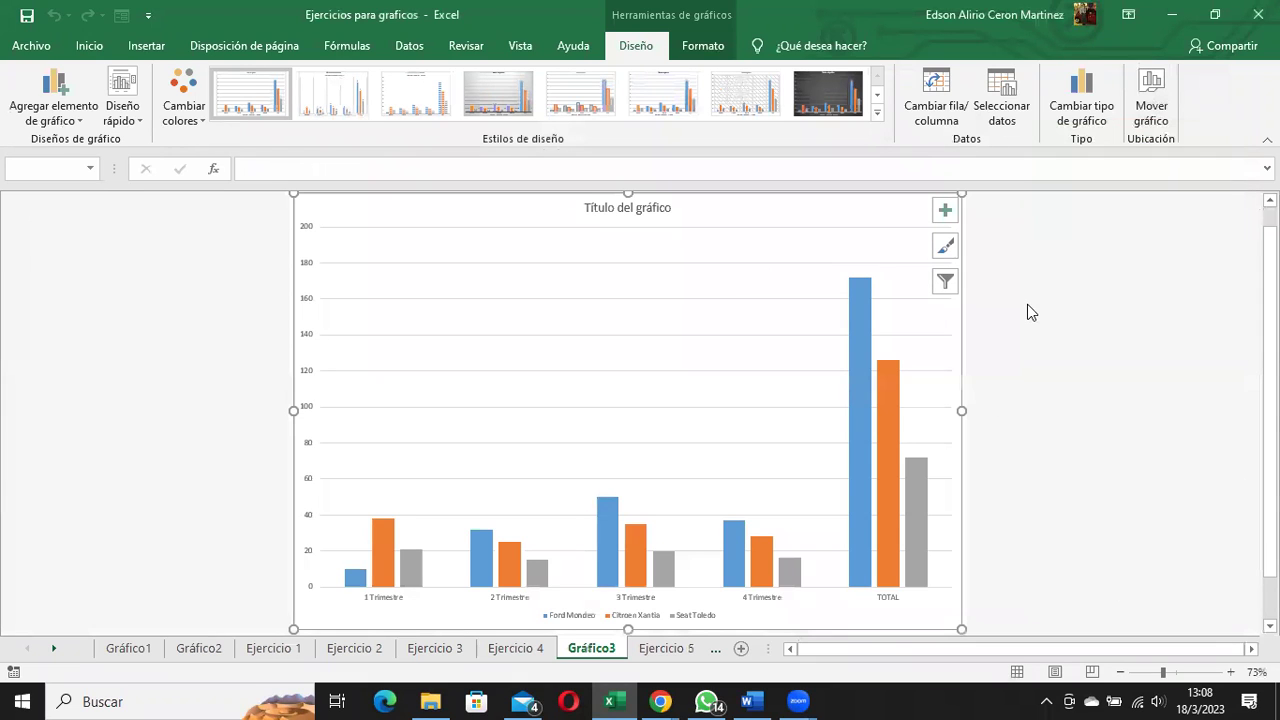
pyautogui.click(619, 209)
pyautogui.click(947, 215)
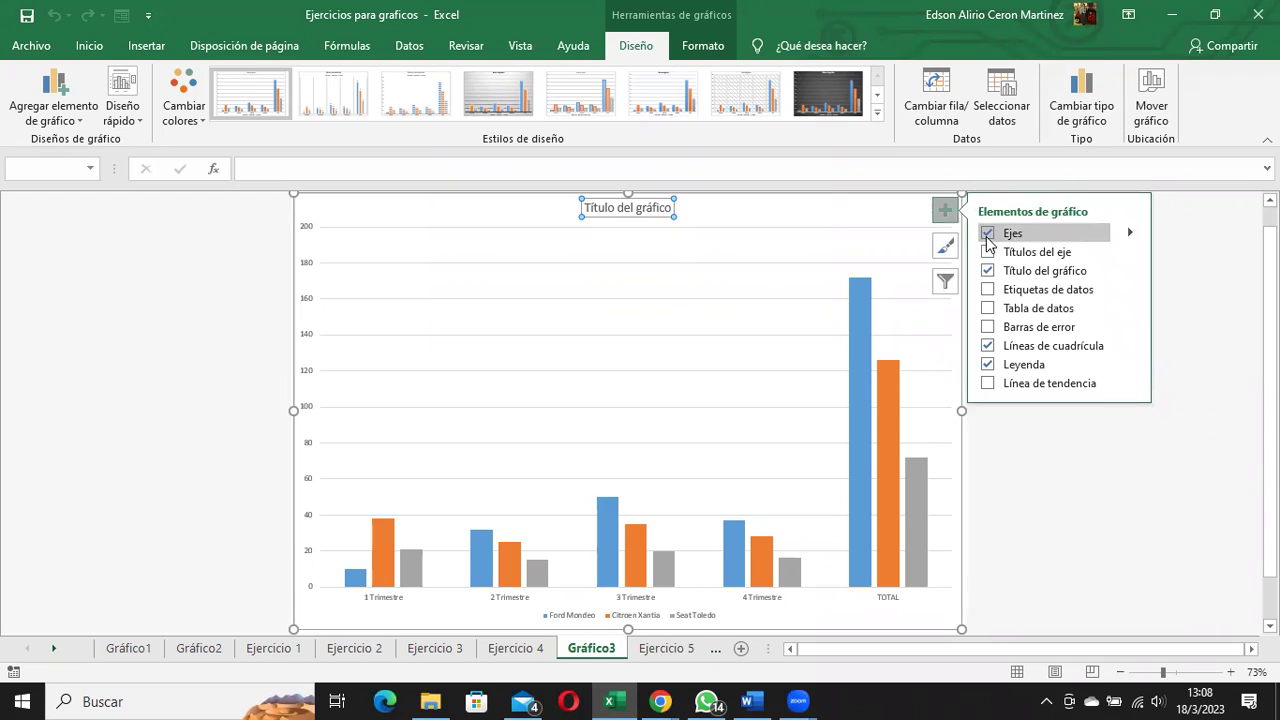
pyautogui.click(1131, 234)
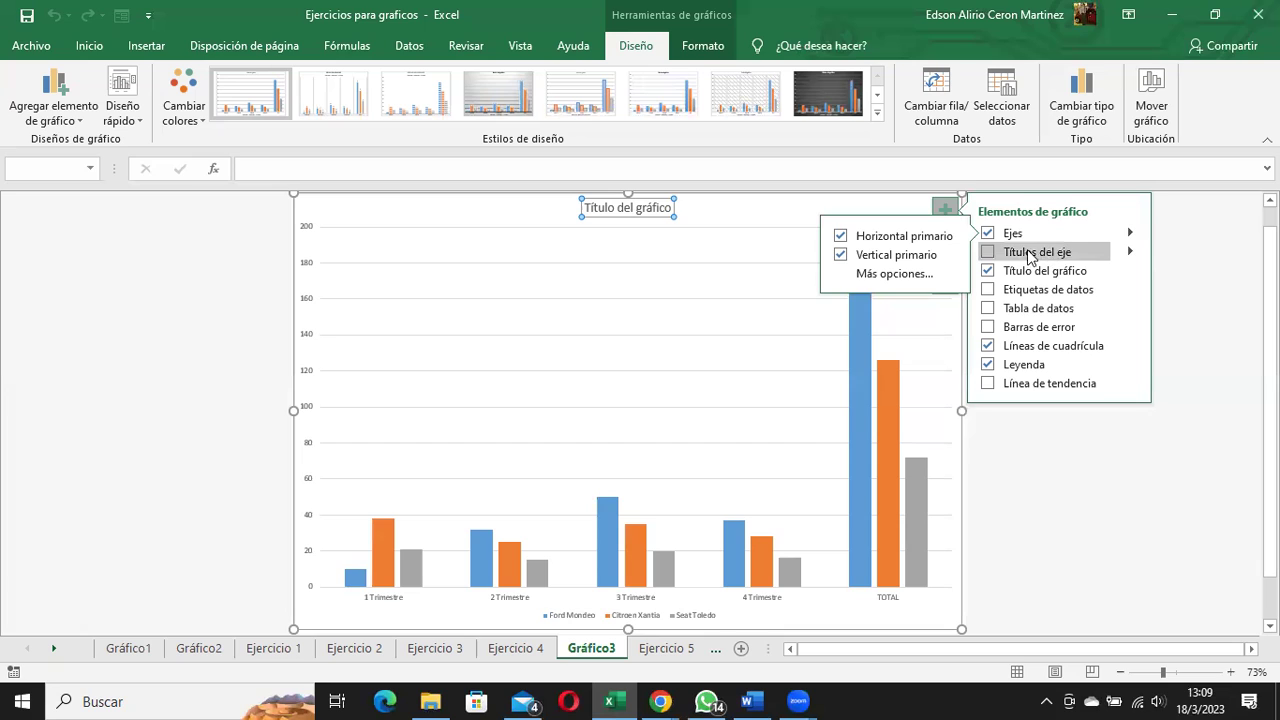
pyautogui.click(989, 253)
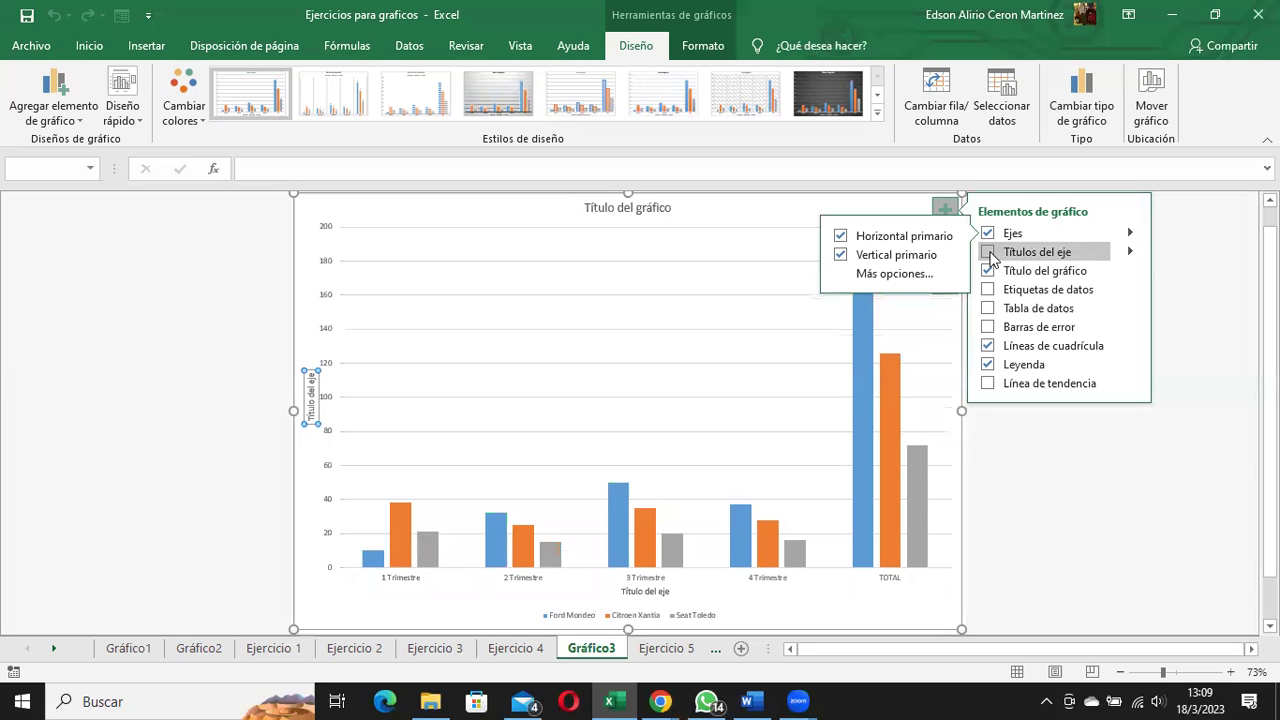
pyautogui.click(989, 253)
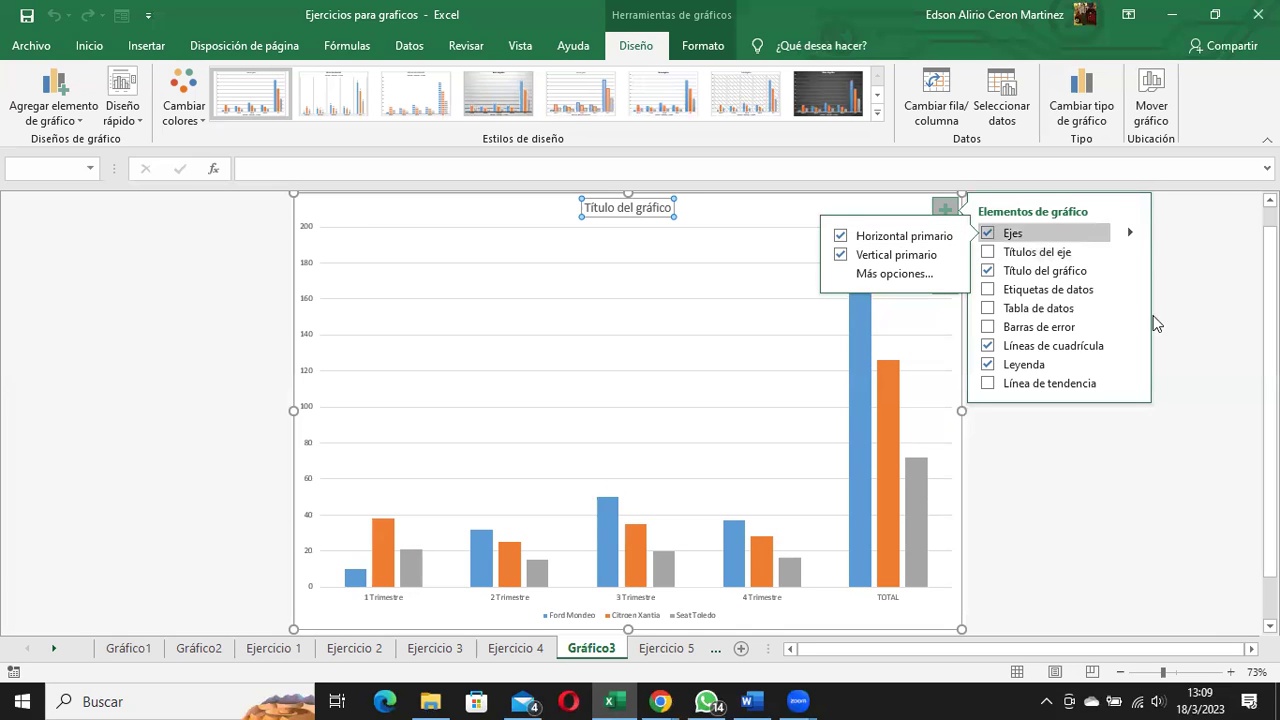
pyautogui.click(1205, 338)
pyautogui.click(826, 263)
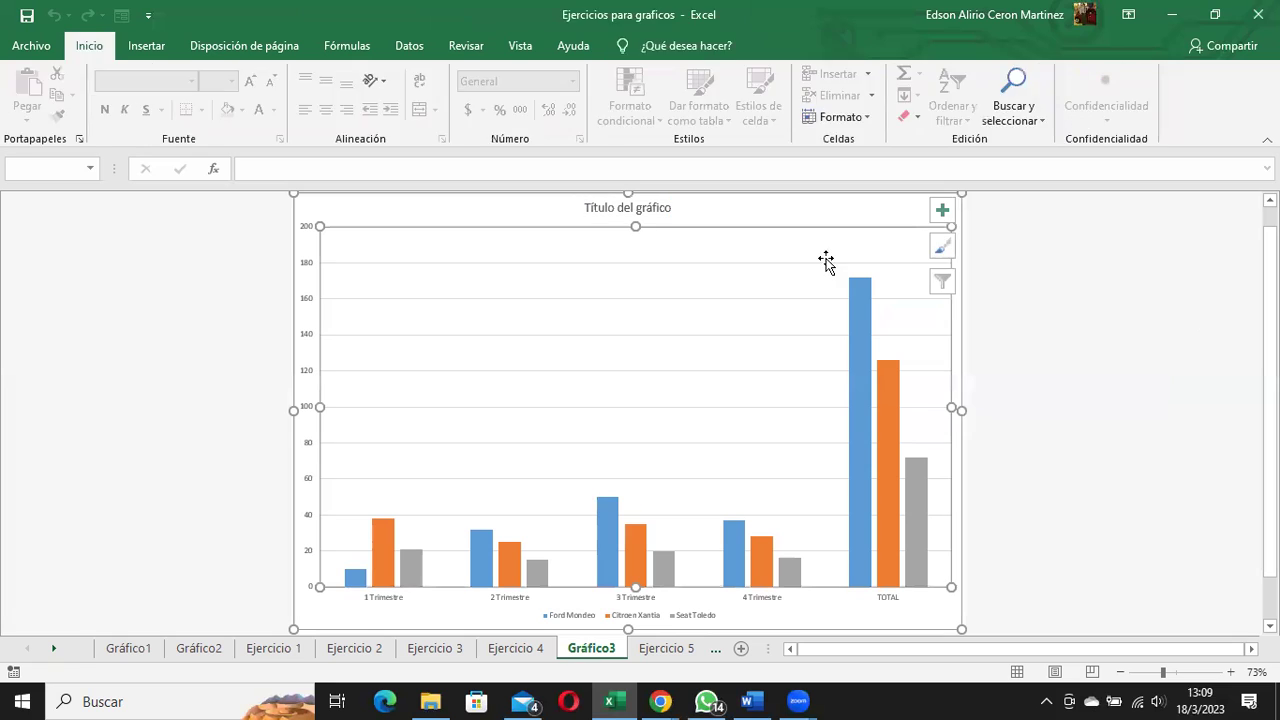
pyautogui.click(946, 213)
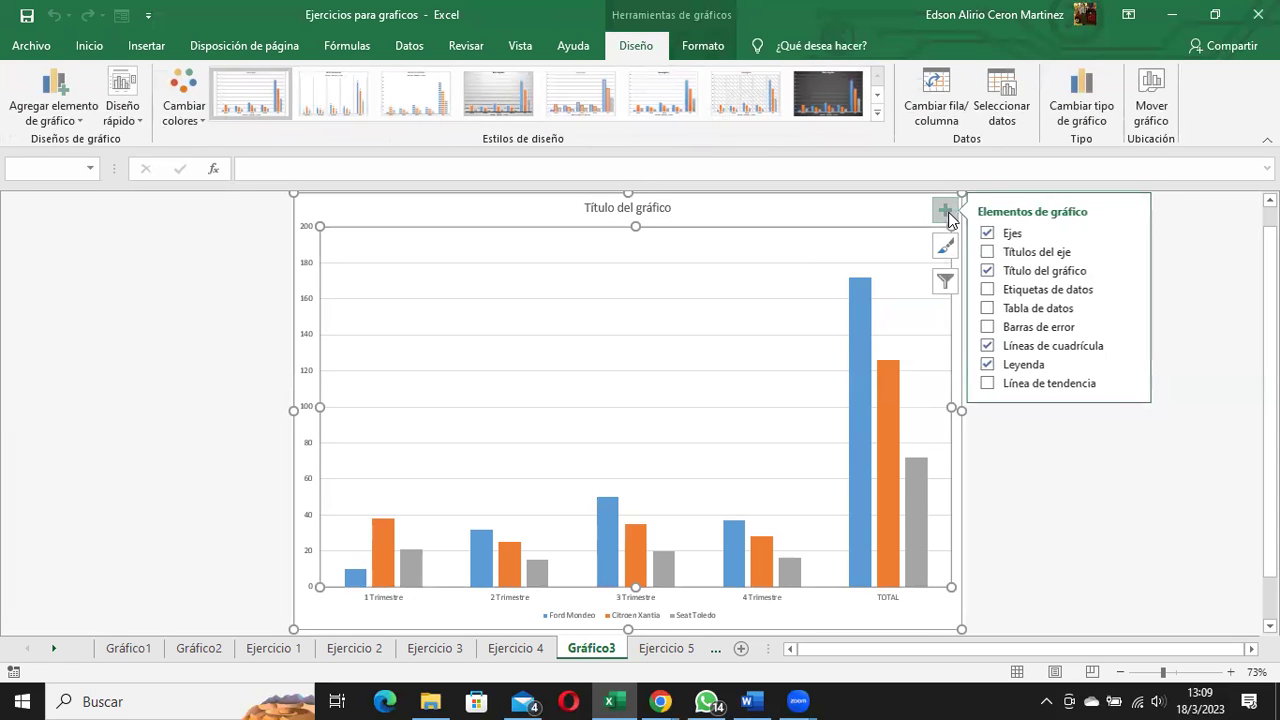
pyautogui.click(1022, 256)
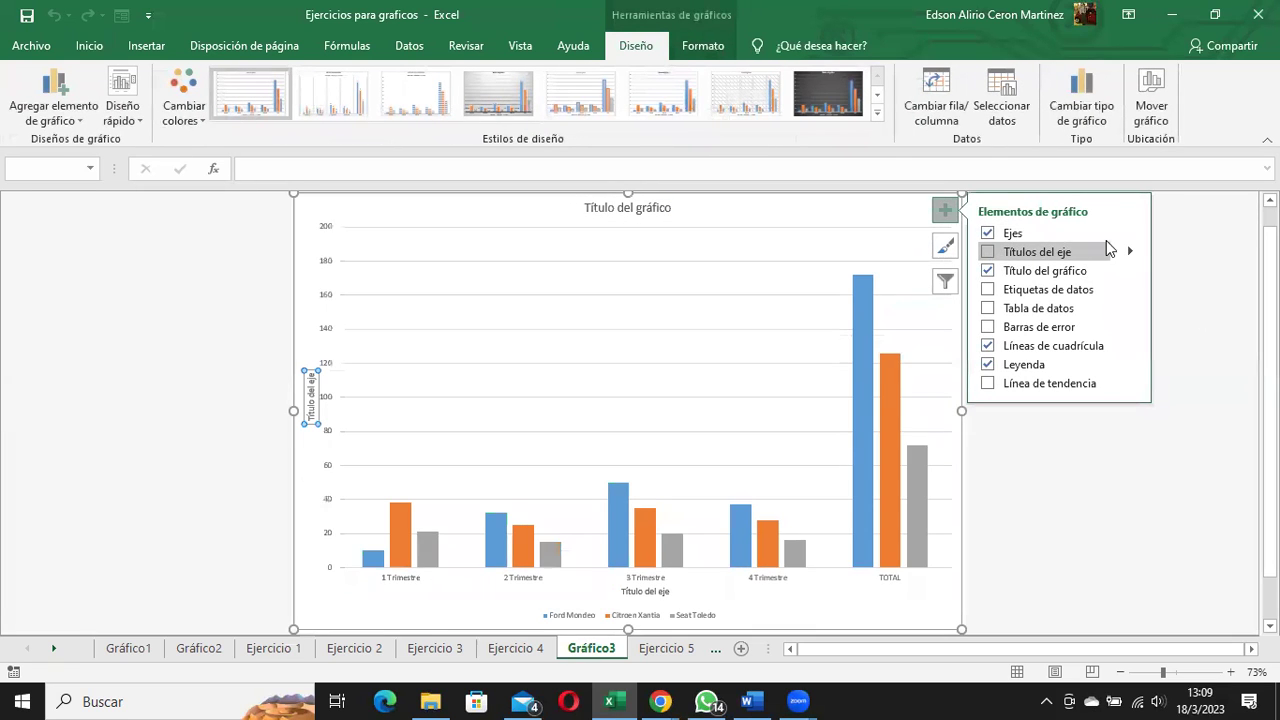
pyautogui.click(1130, 256)
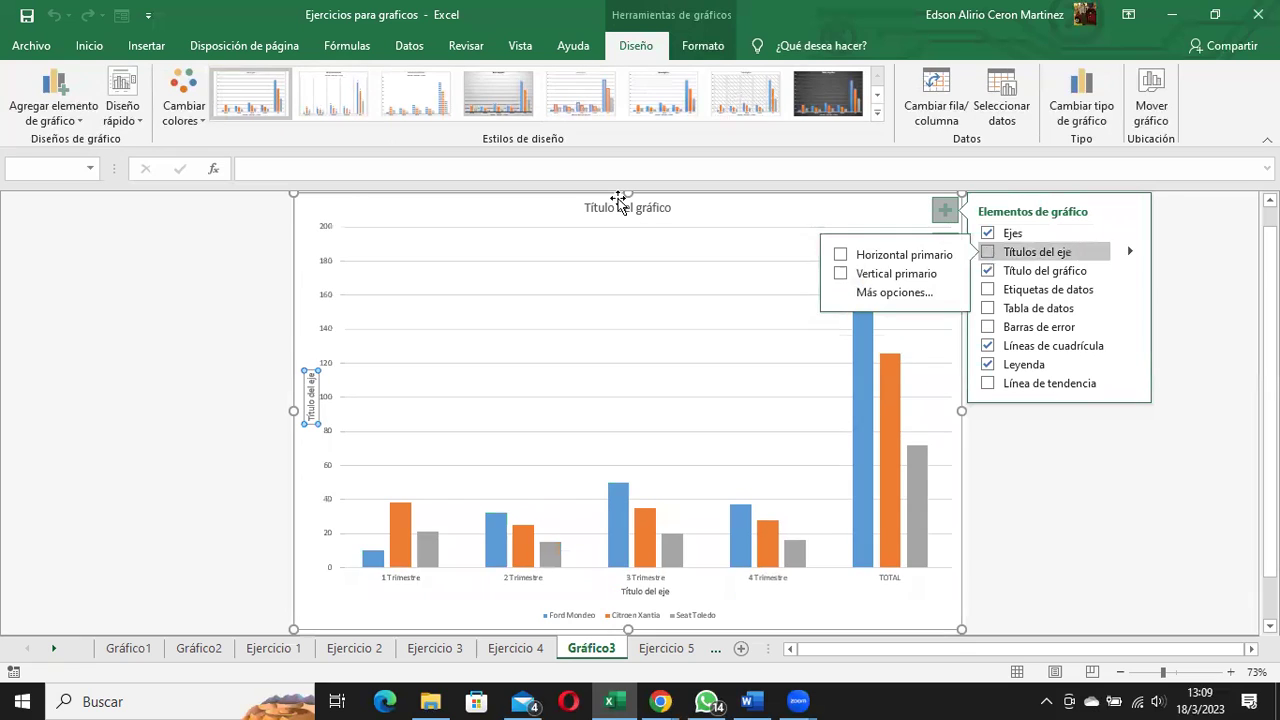
pyautogui.click(60, 106)
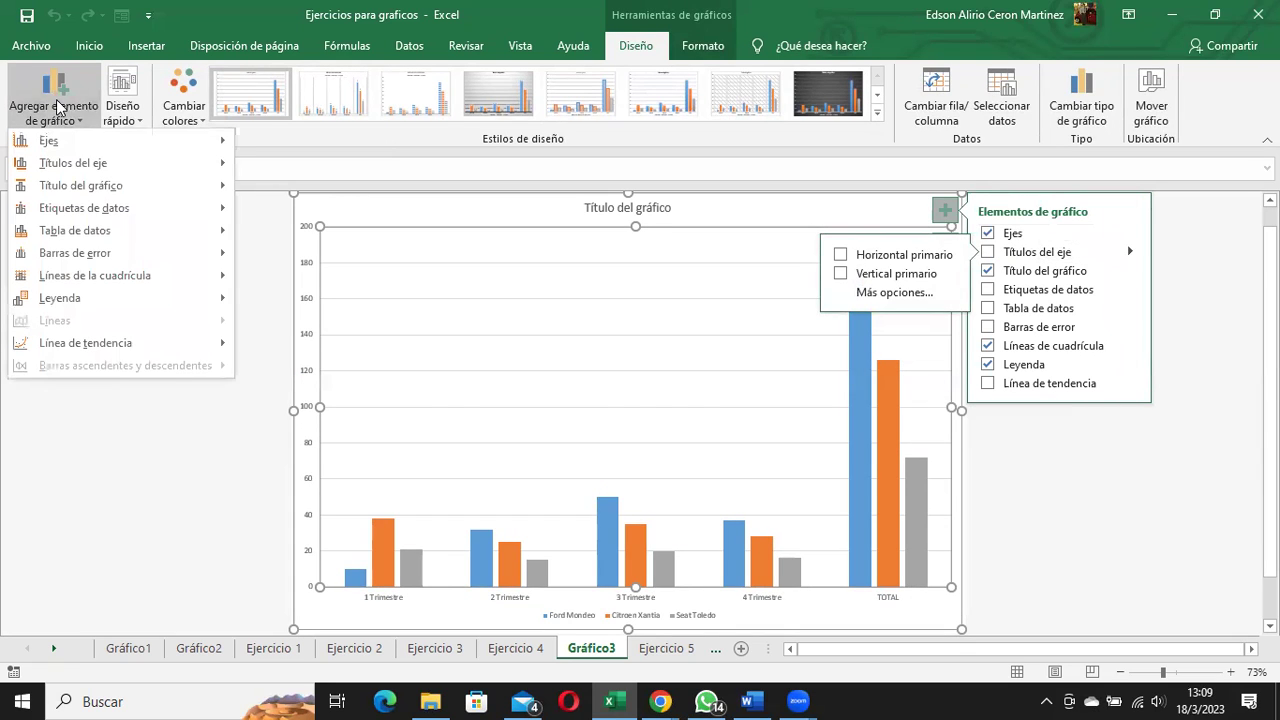
pyautogui.click(944, 214)
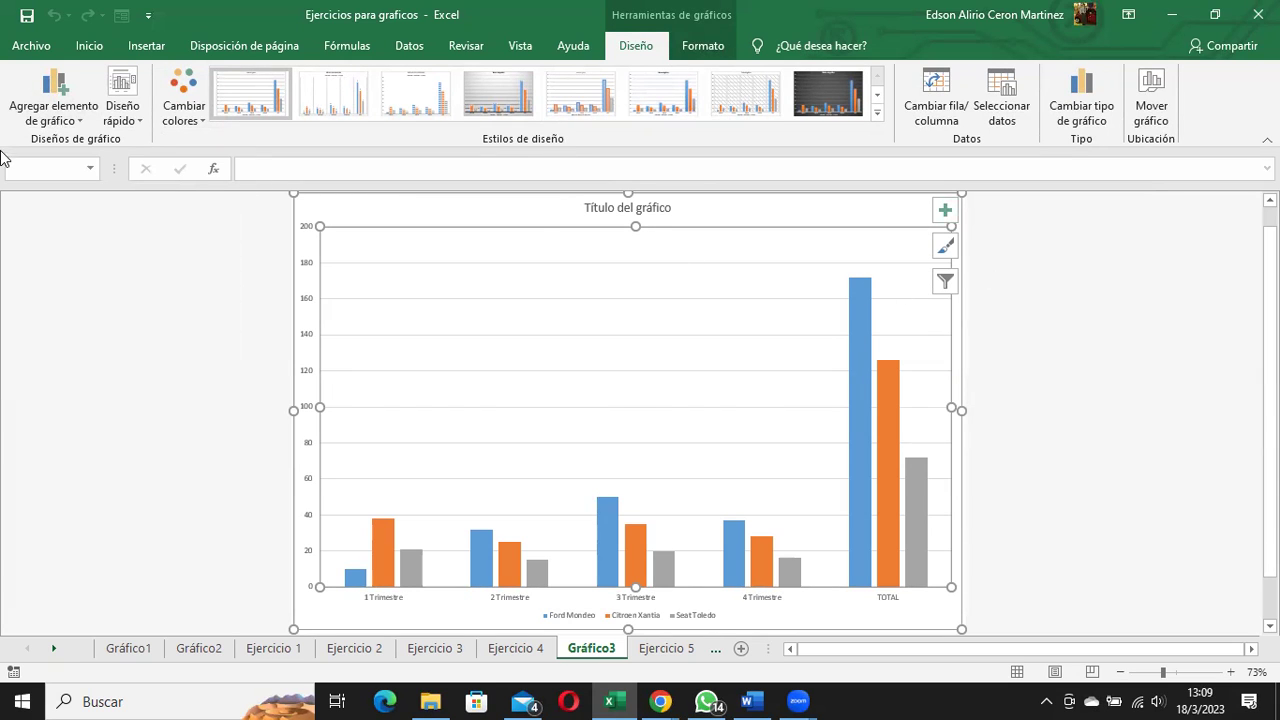
pyautogui.click(50, 117)
pyautogui.moveTo(48, 140)
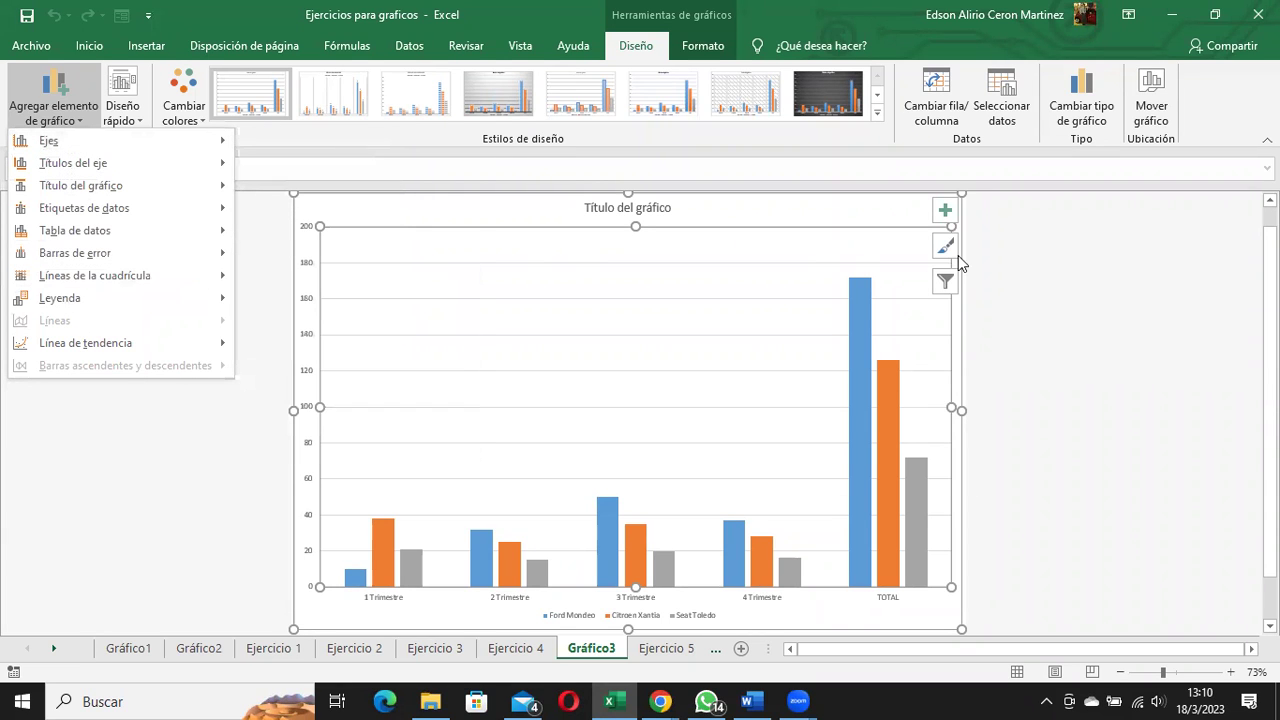
pyautogui.click(945, 214)
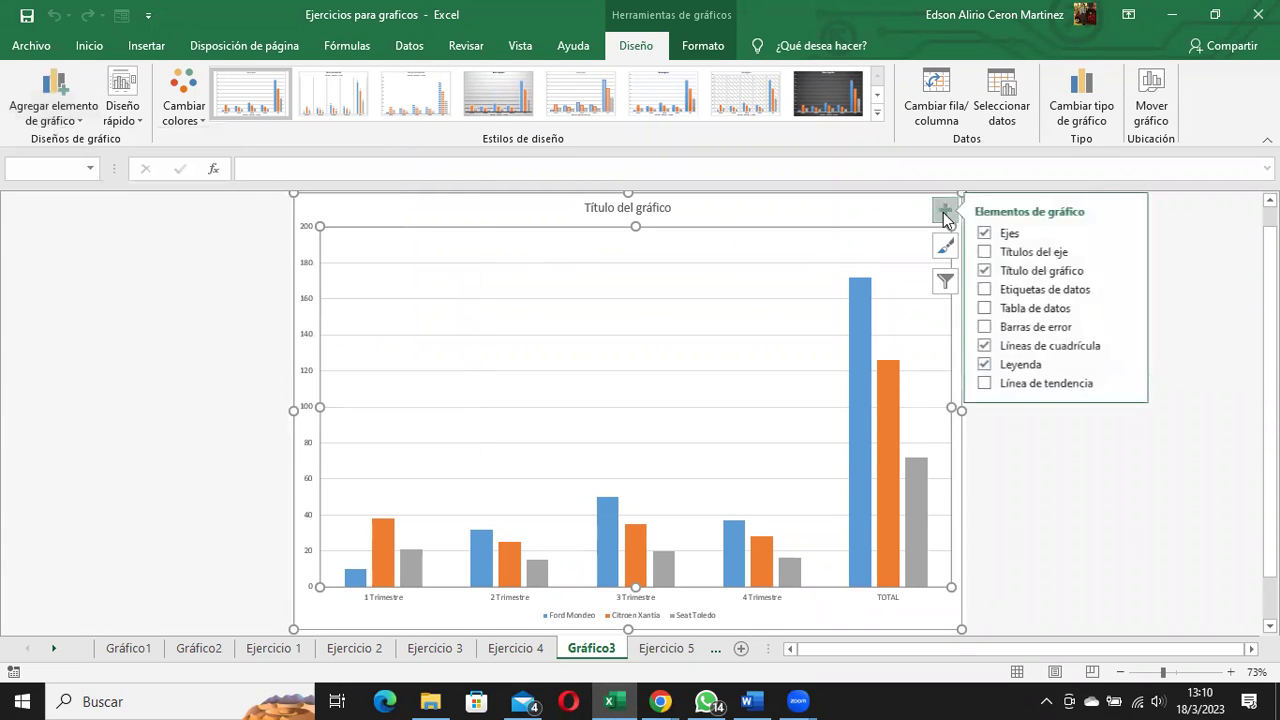
pyautogui.click(943, 246)
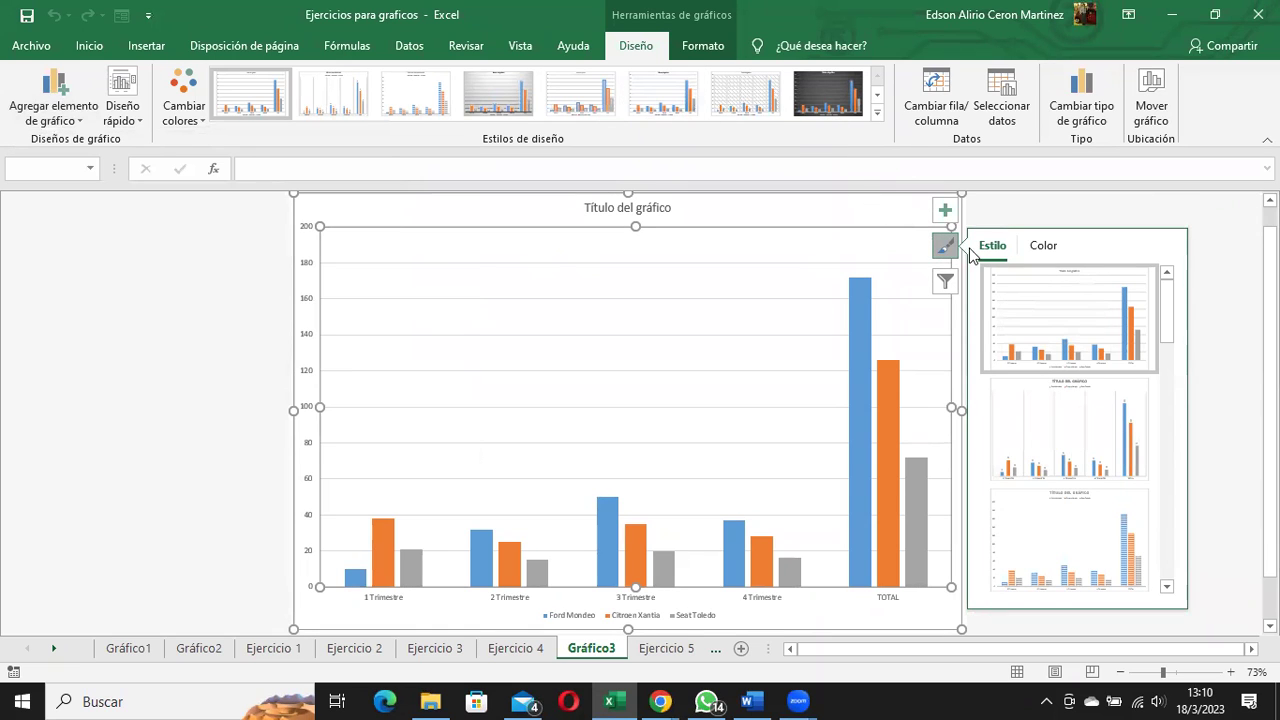
pyautogui.click(1043, 247)
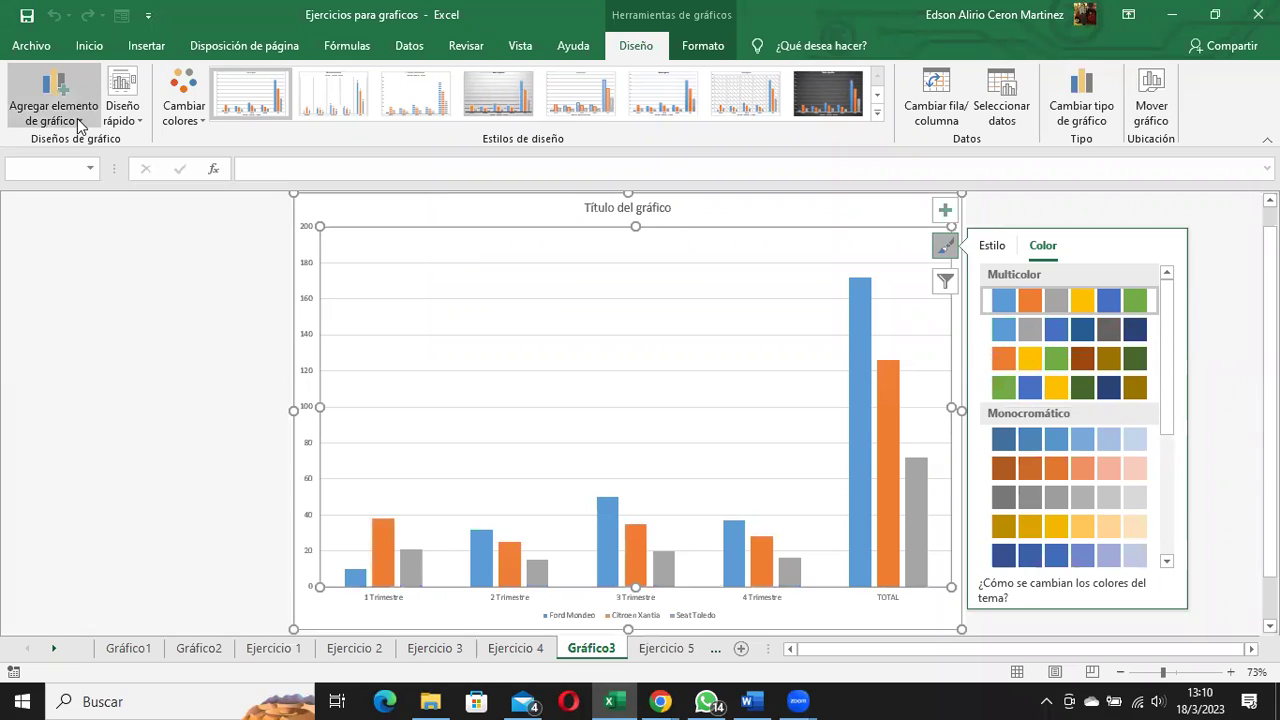
pyautogui.click(182, 118)
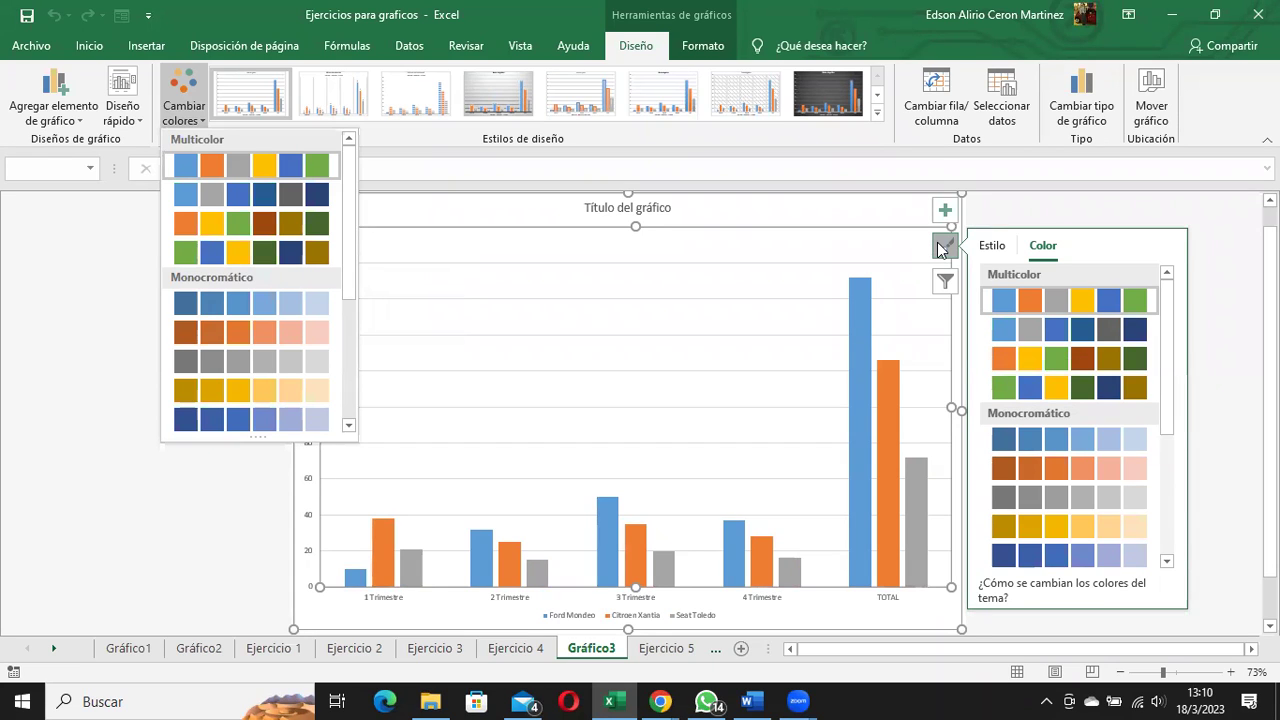
pyautogui.click(940, 247)
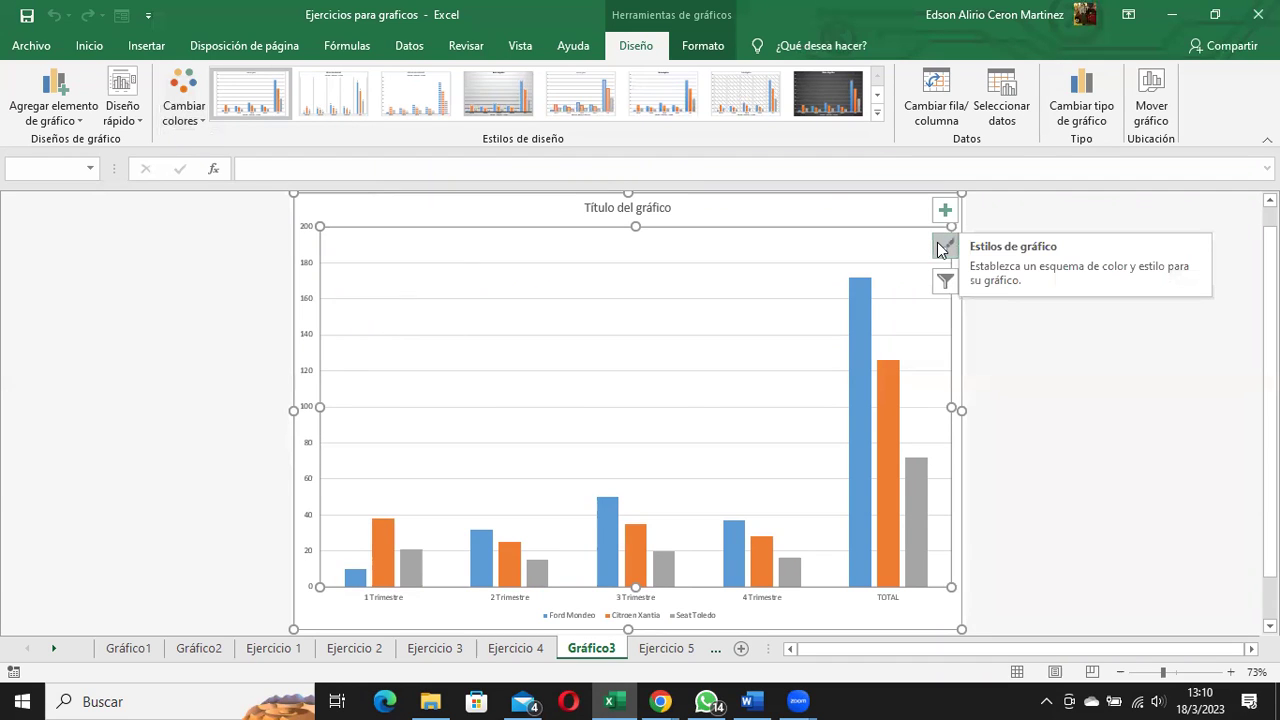
pyautogui.click(762, 218)
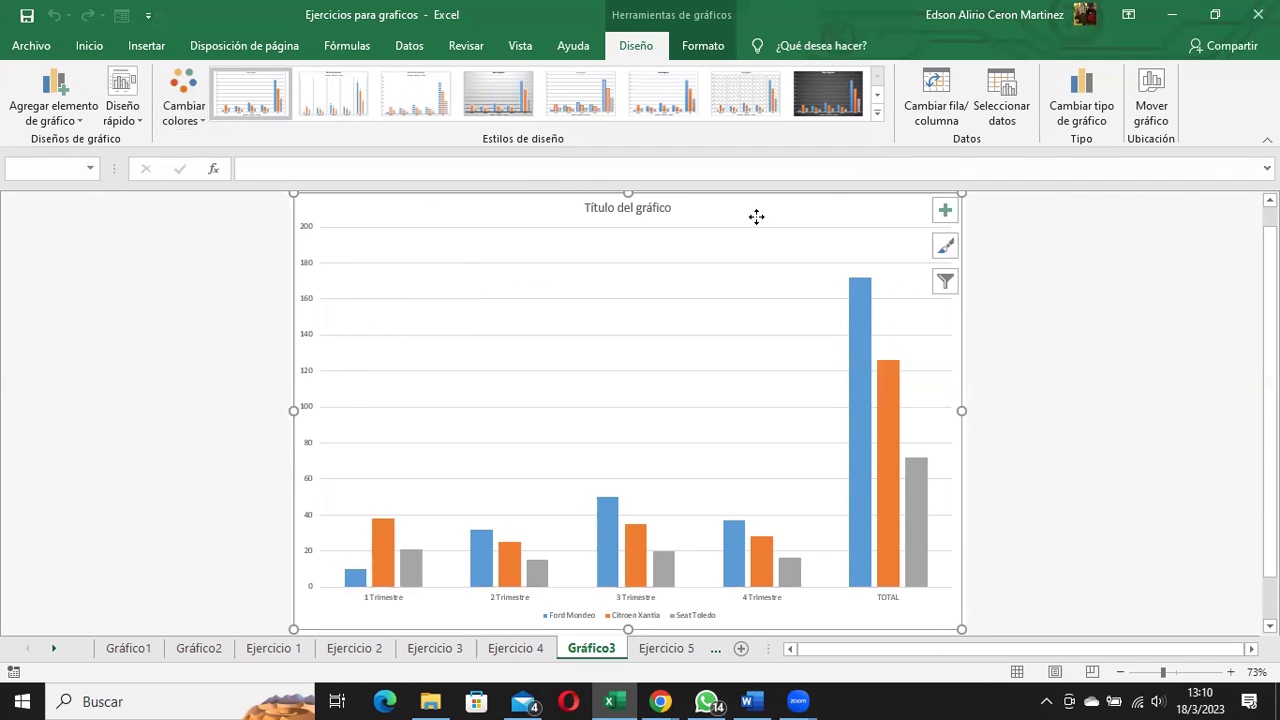
# In Format Chart Area's Border settings, give the chart a solid red border.
pyautogui.rightClick(757, 217)
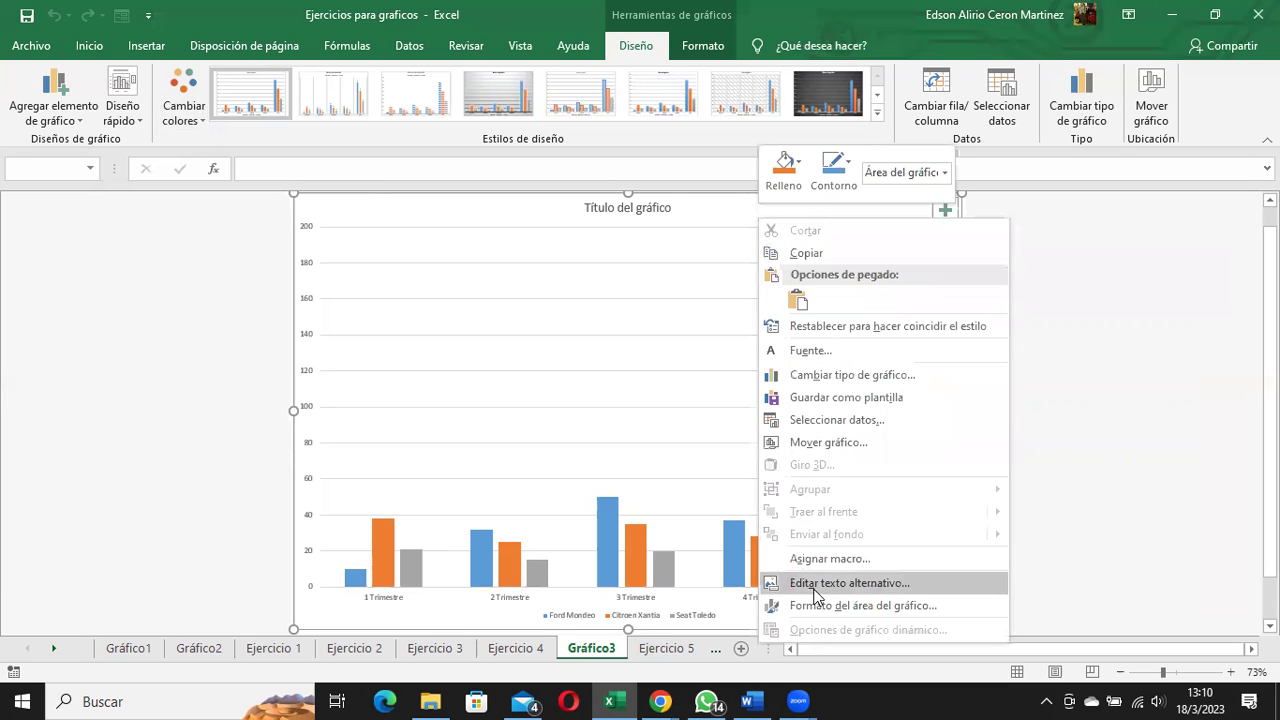
pyautogui.click(838, 606)
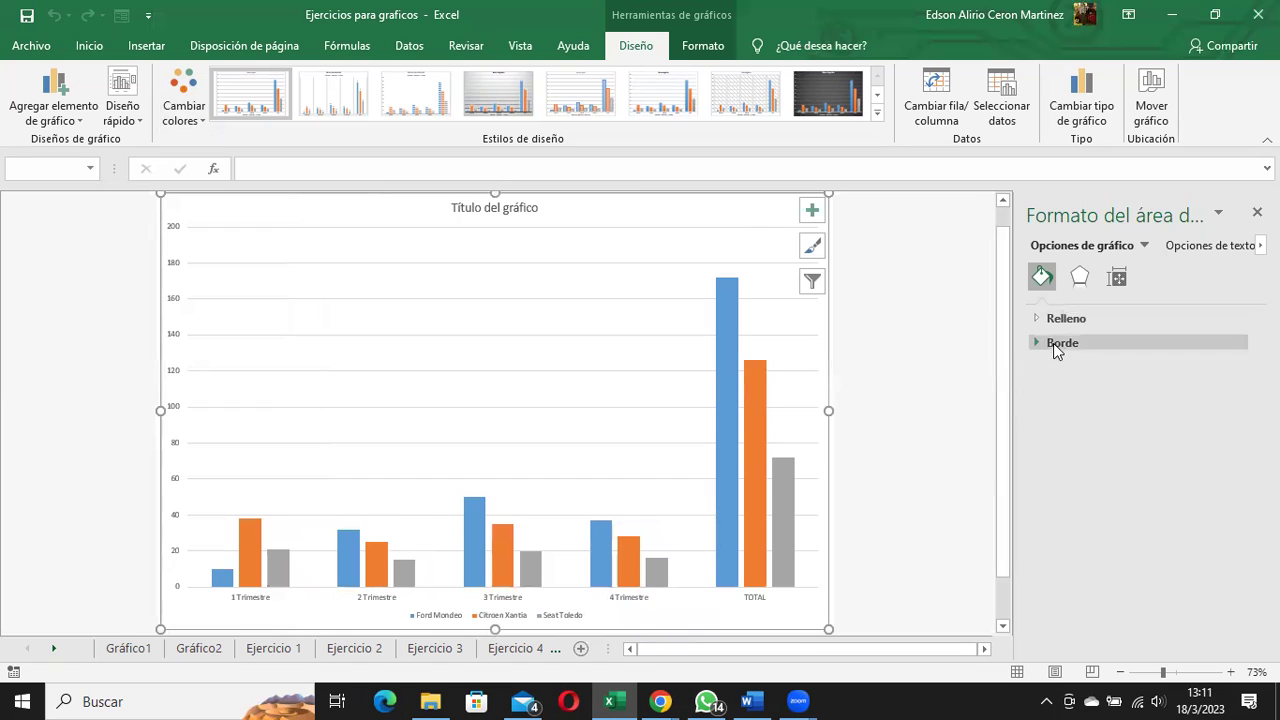
pyautogui.click(1050, 349)
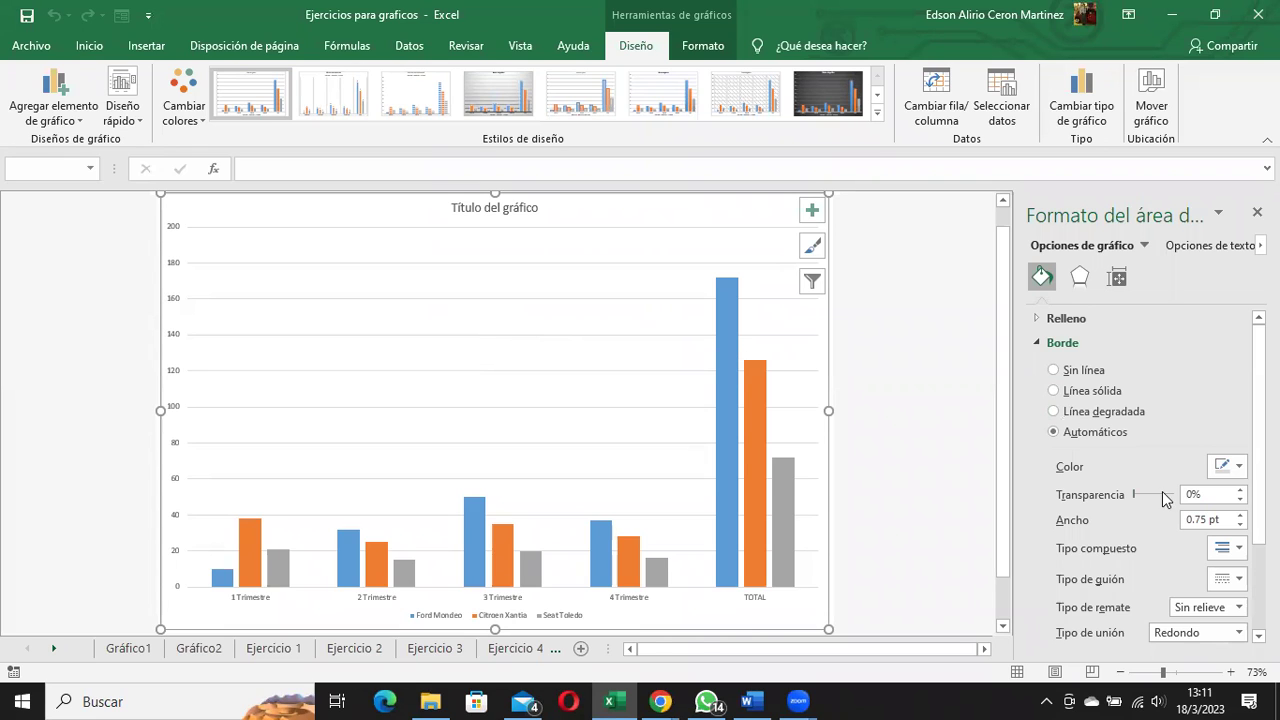
pyautogui.click(1098, 397)
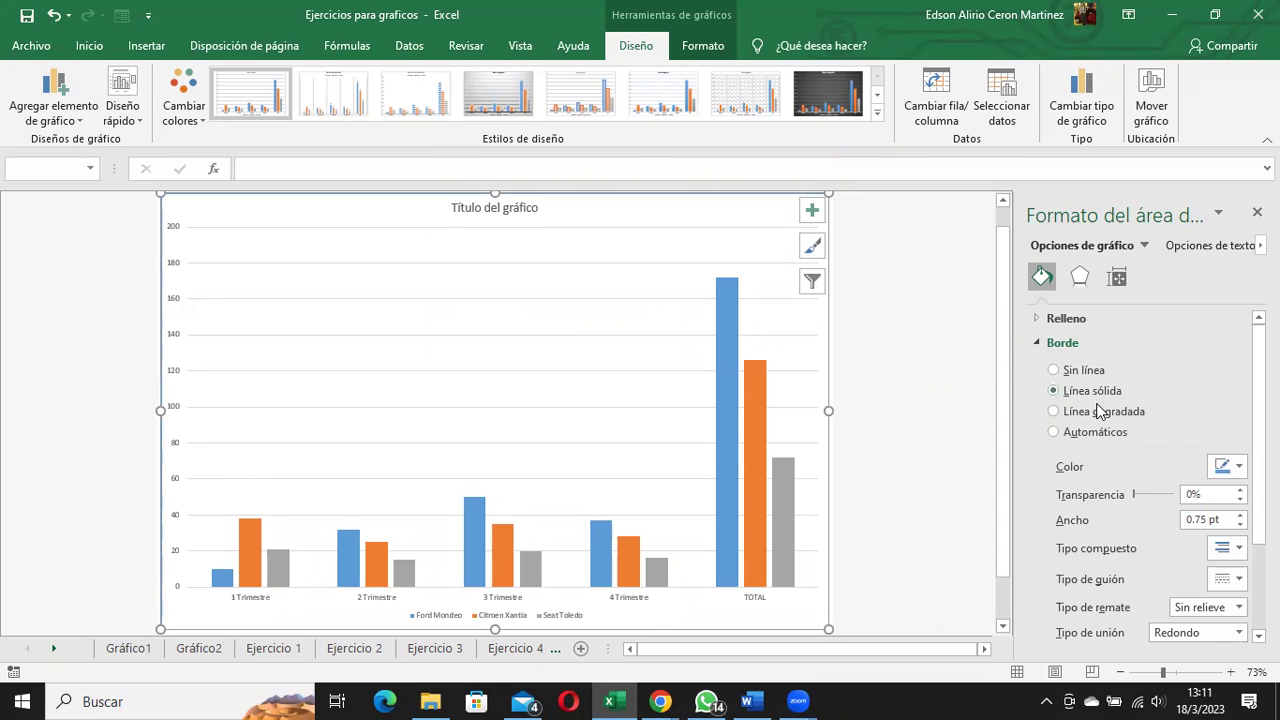
pyautogui.click(1100, 436)
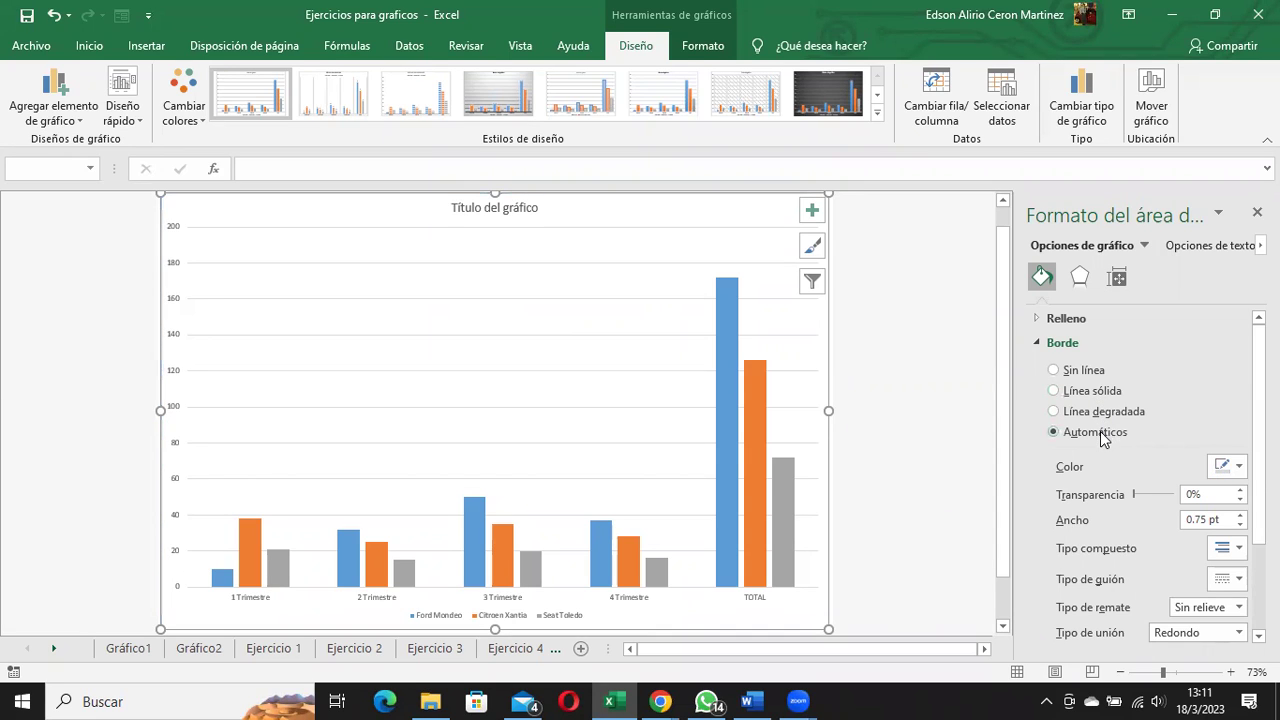
pyautogui.click(1241, 466)
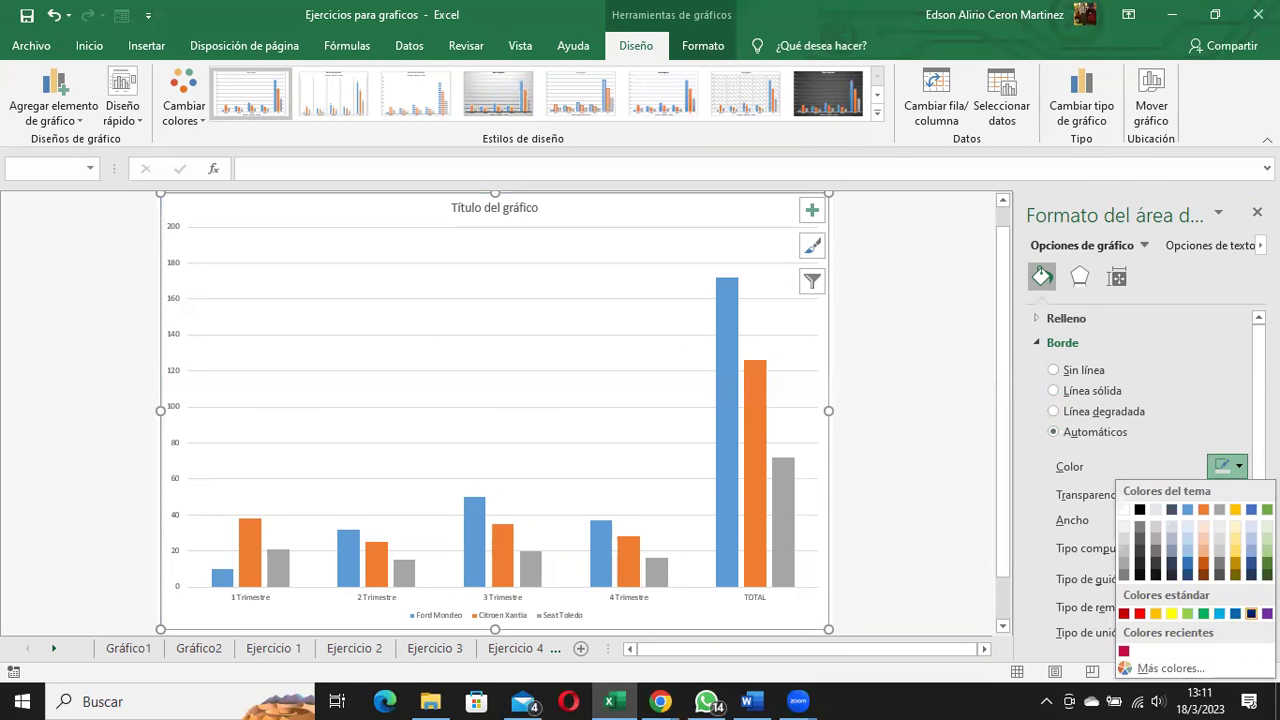
pyautogui.click(1141, 613)
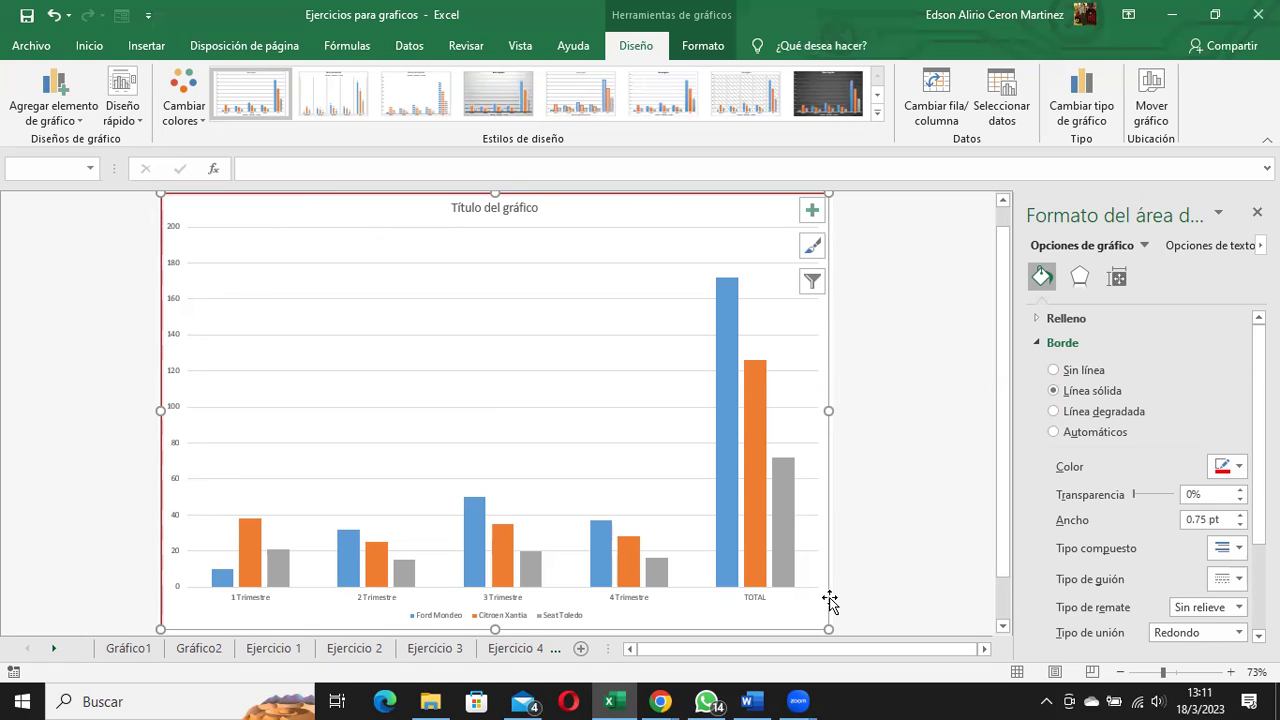
# Preview the red border, recolour it purple, then switch it to a gradient line.
pyautogui.click(75, 395)
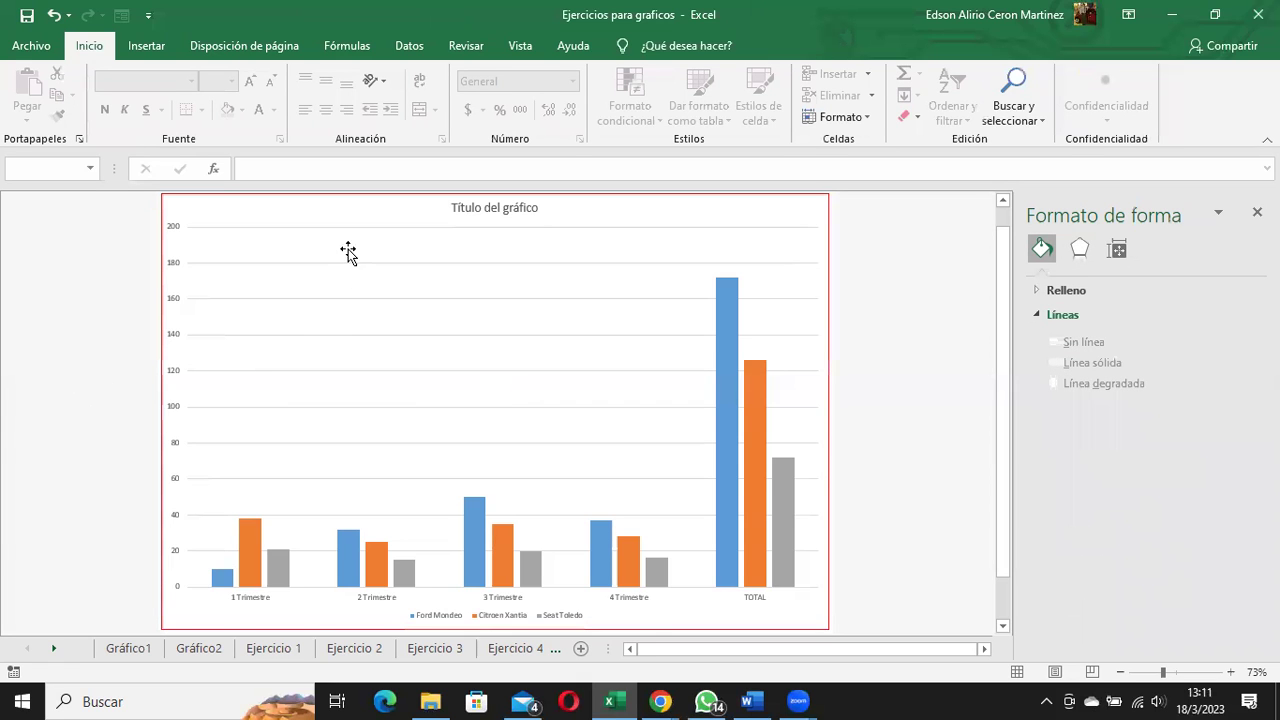
pyautogui.click(345, 213)
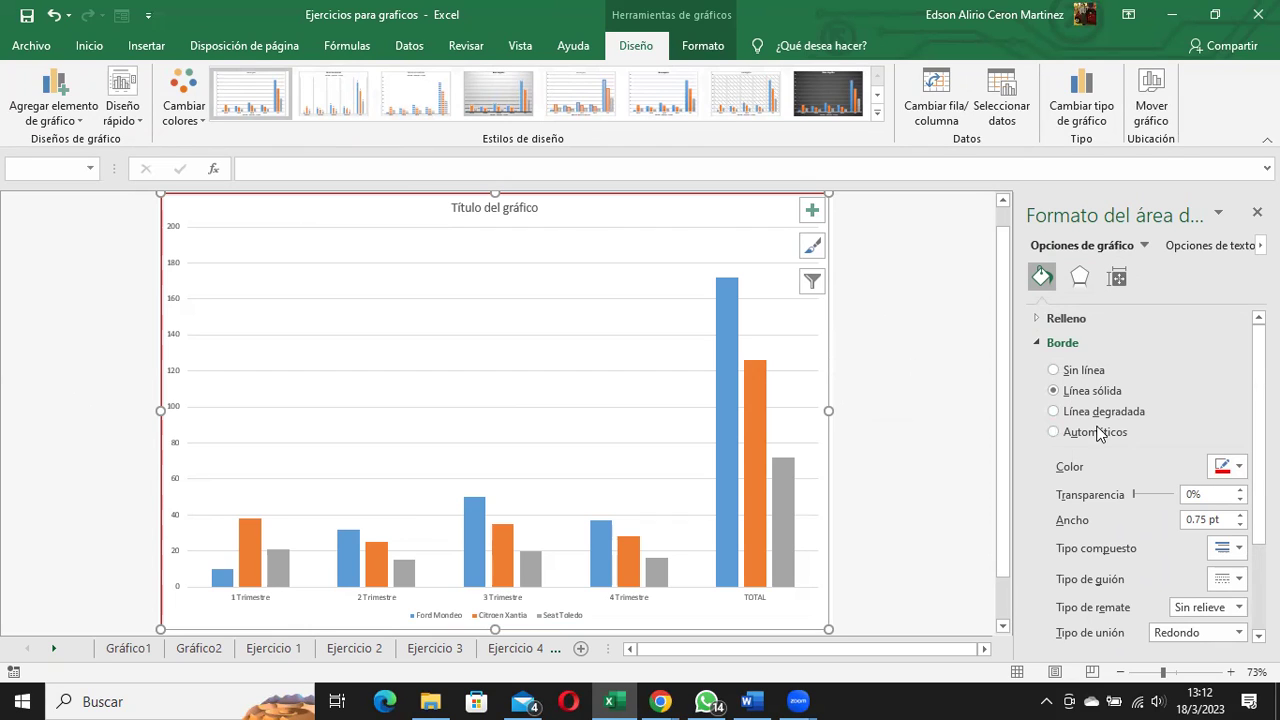
pyautogui.click(1240, 467)
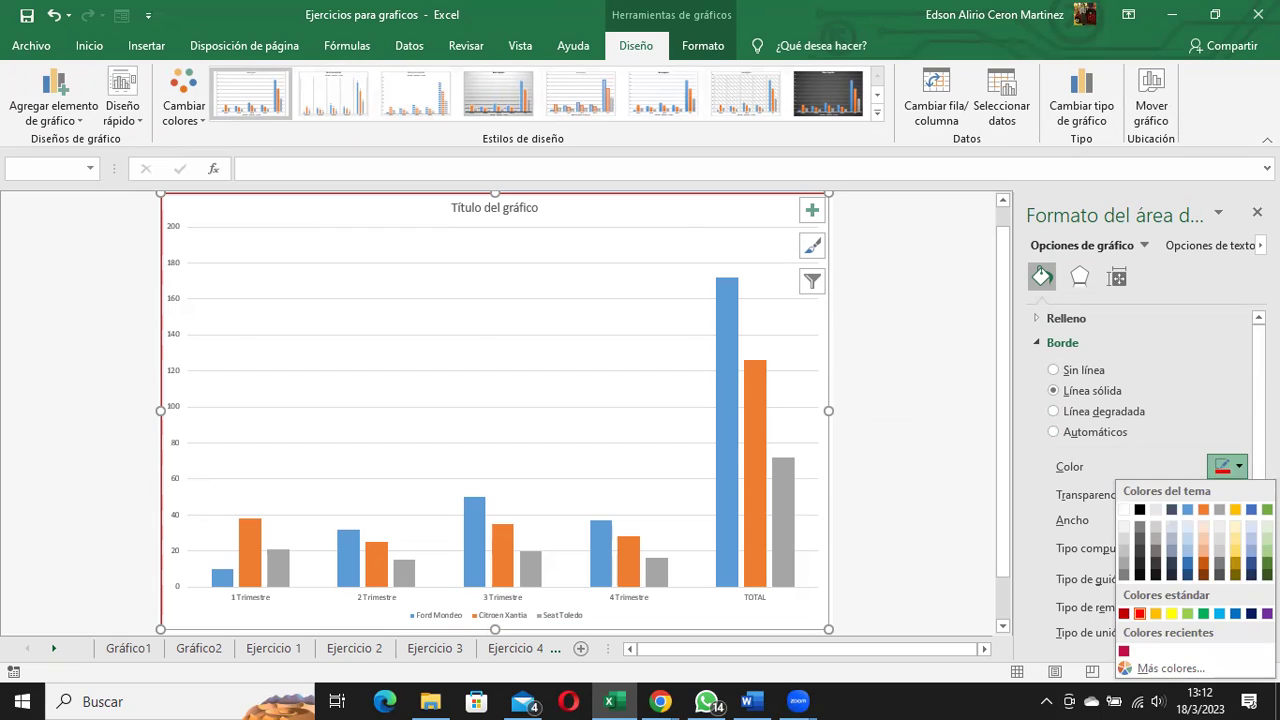
pyautogui.click(1267, 613)
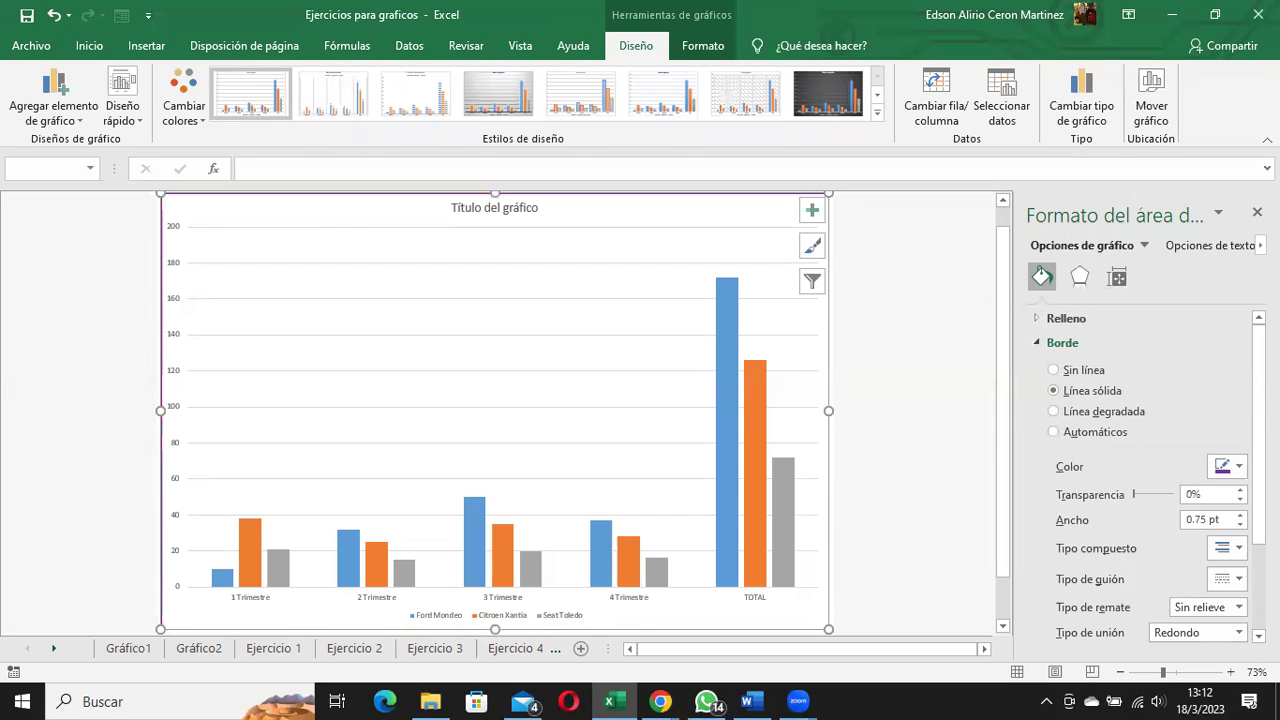
pyautogui.click(1088, 414)
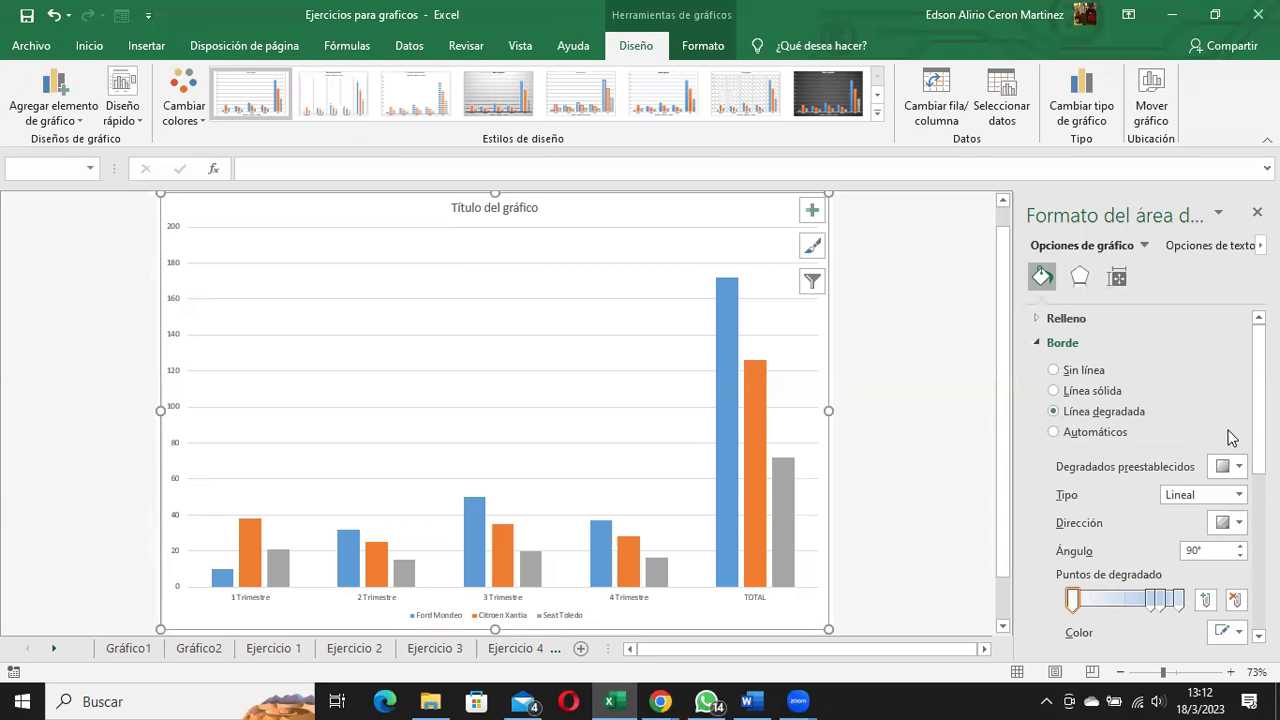
# Make the first gradient stop blue and move it to about 19%.
pyautogui.scroll(-2, 1230, 440)
pyautogui.scroll(-1, 1230, 440)
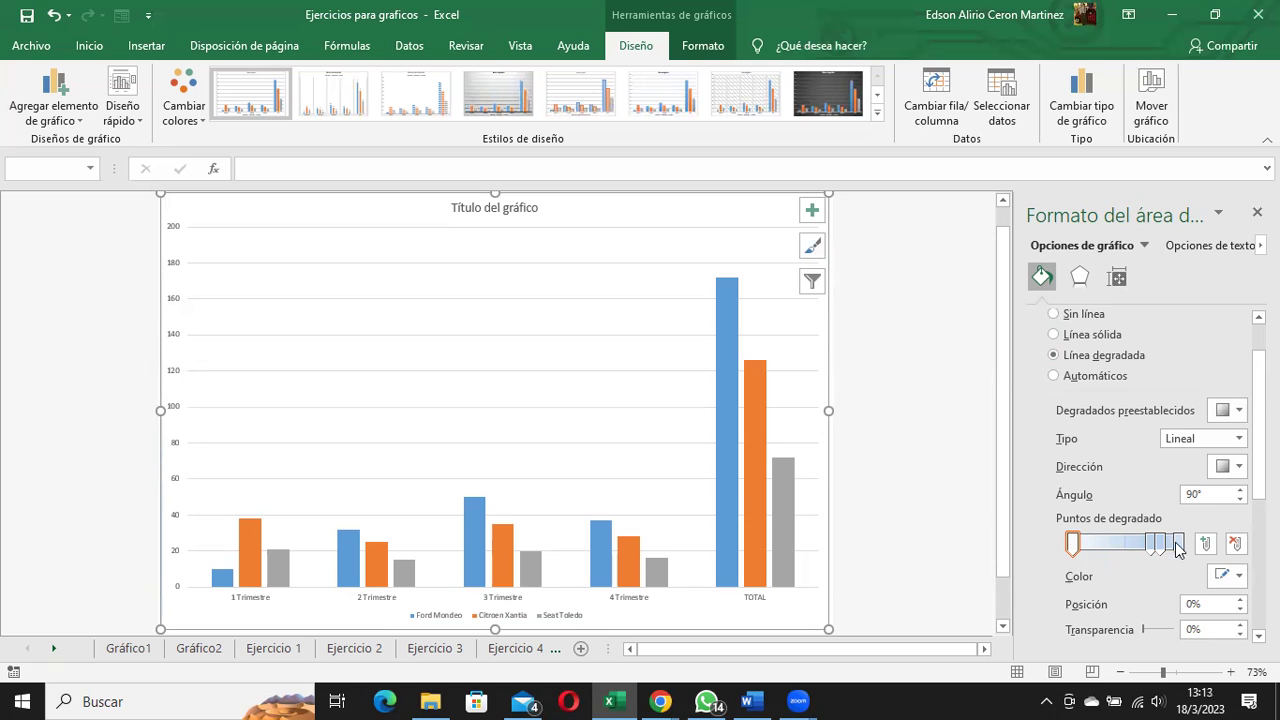
pyautogui.scroll(-1, 1150, 475)
pyautogui.scroll(-1, 1150, 475)
pyautogui.scroll(-1, 1150, 475)
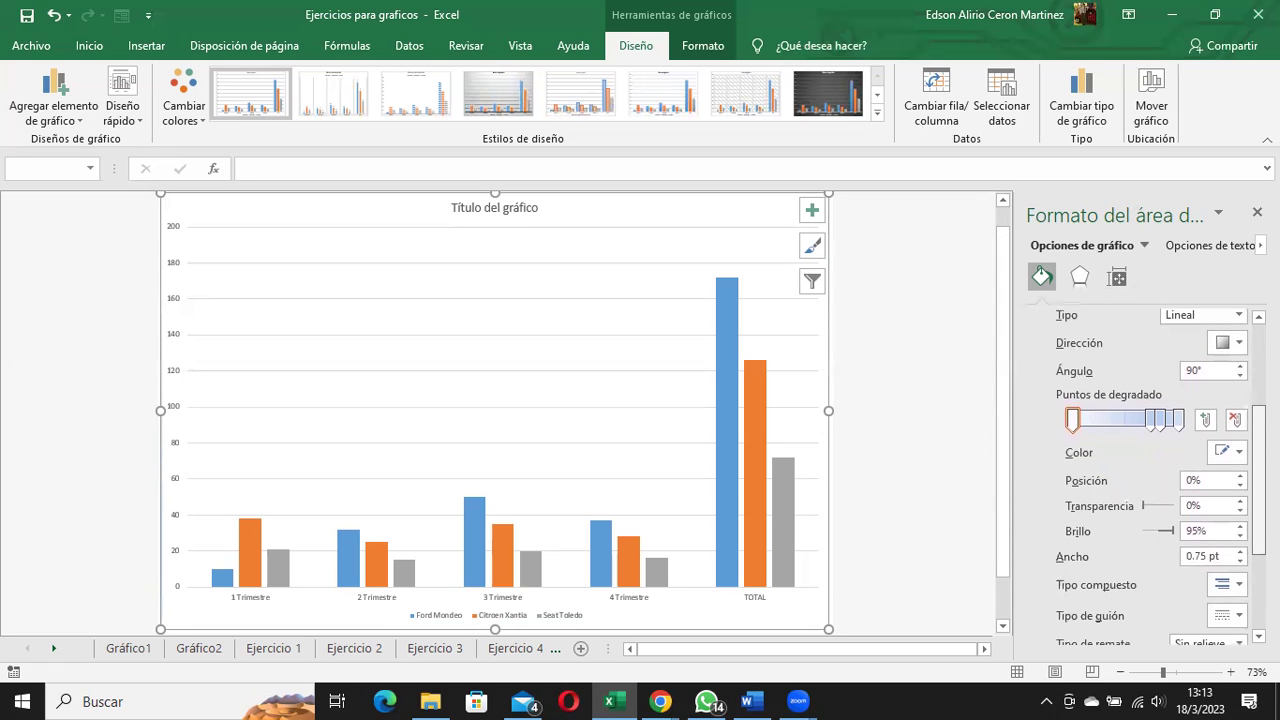
pyautogui.click(1233, 453)
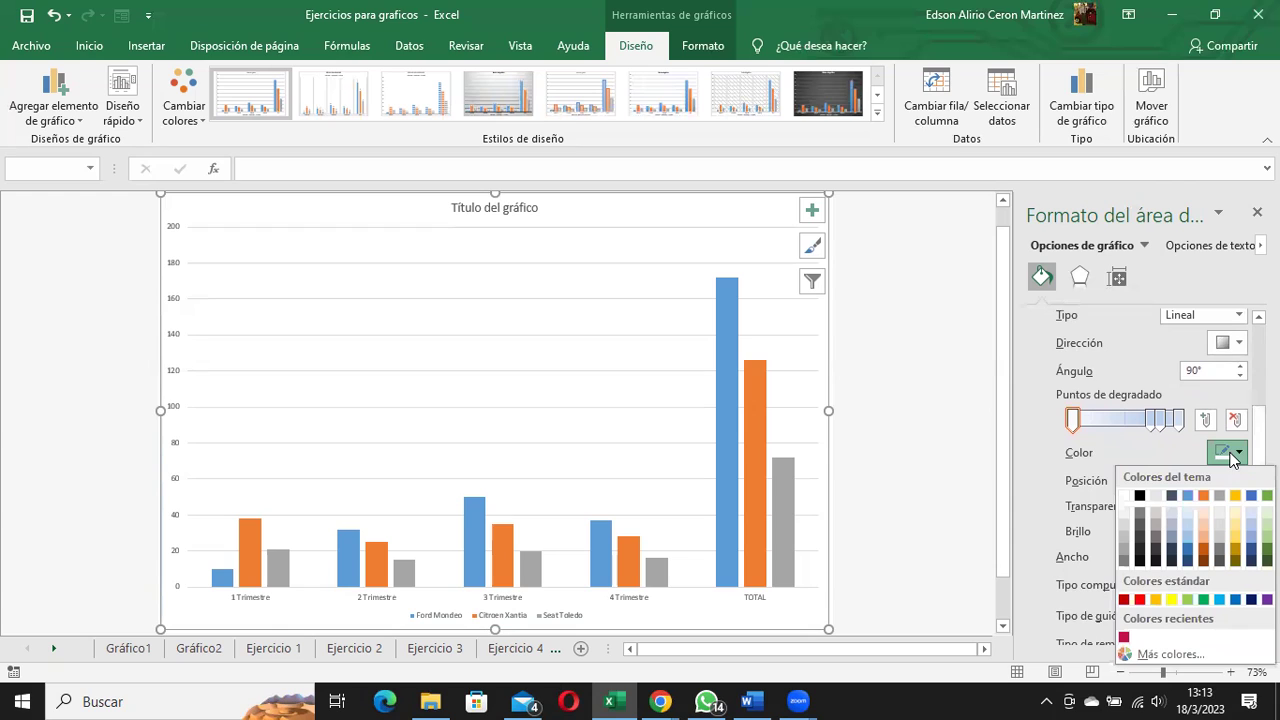
pyautogui.click(1235, 599)
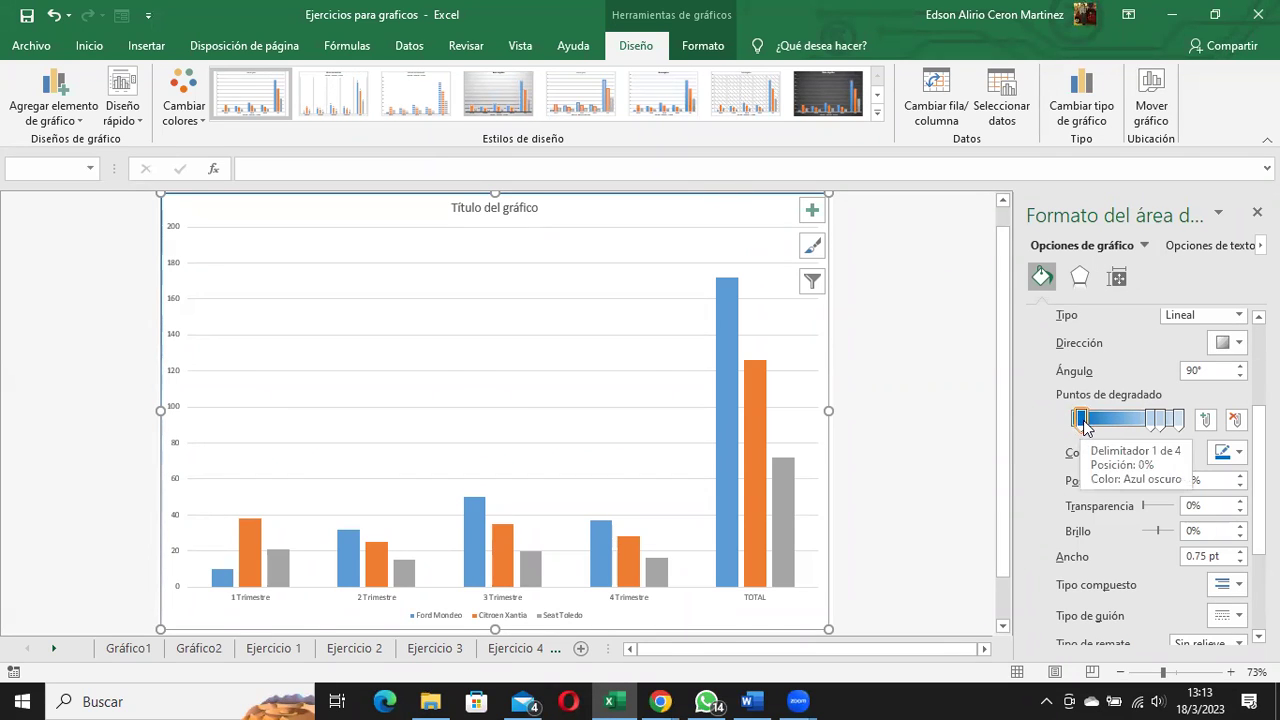
pyautogui.moveTo(1074, 424); pyautogui.dragTo(1093, 424)
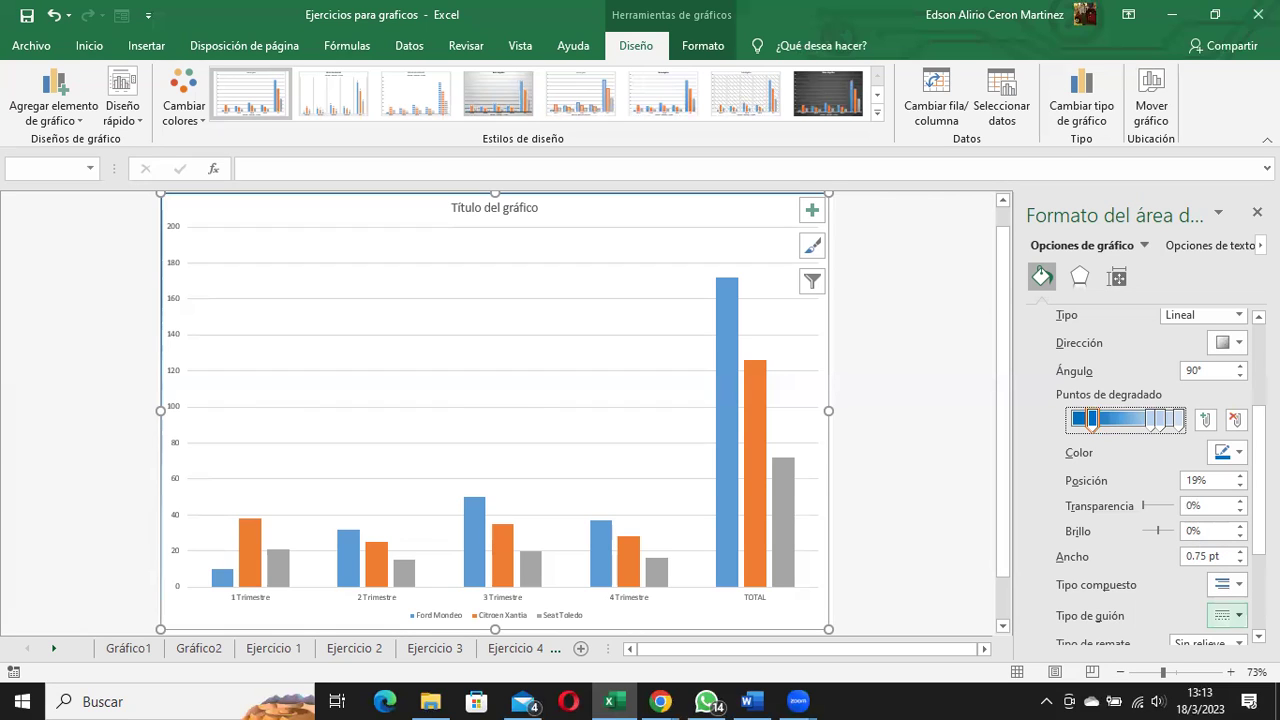
# Set the border's Dash type to a dashed style and preview it.
pyautogui.scroll(-1, 1150, 480)
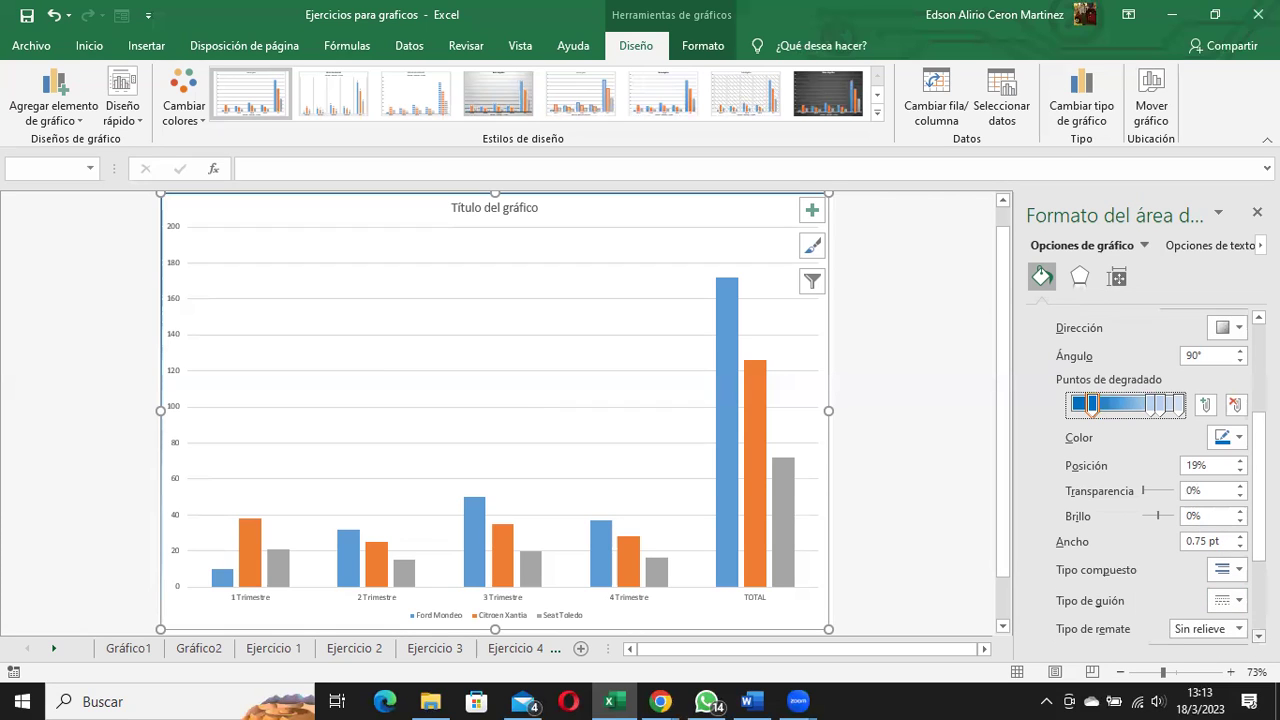
pyautogui.scroll(-2, 1150, 480)
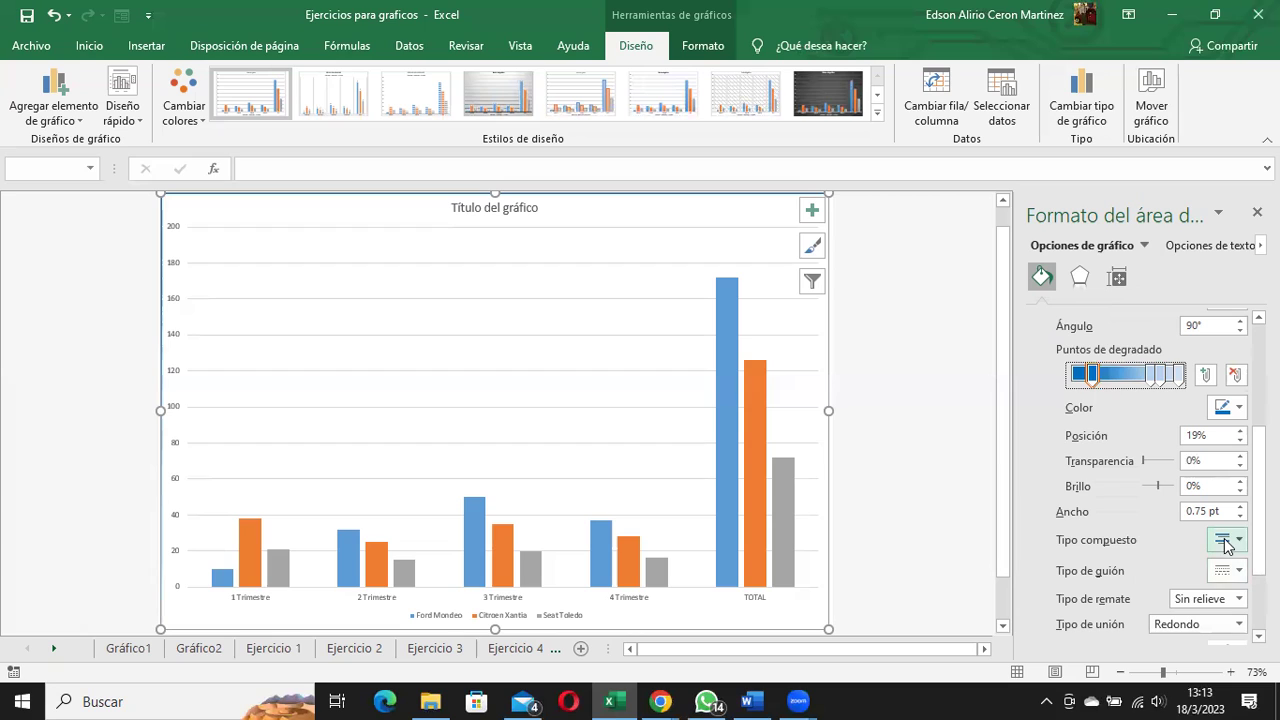
pyautogui.click(1240, 572)
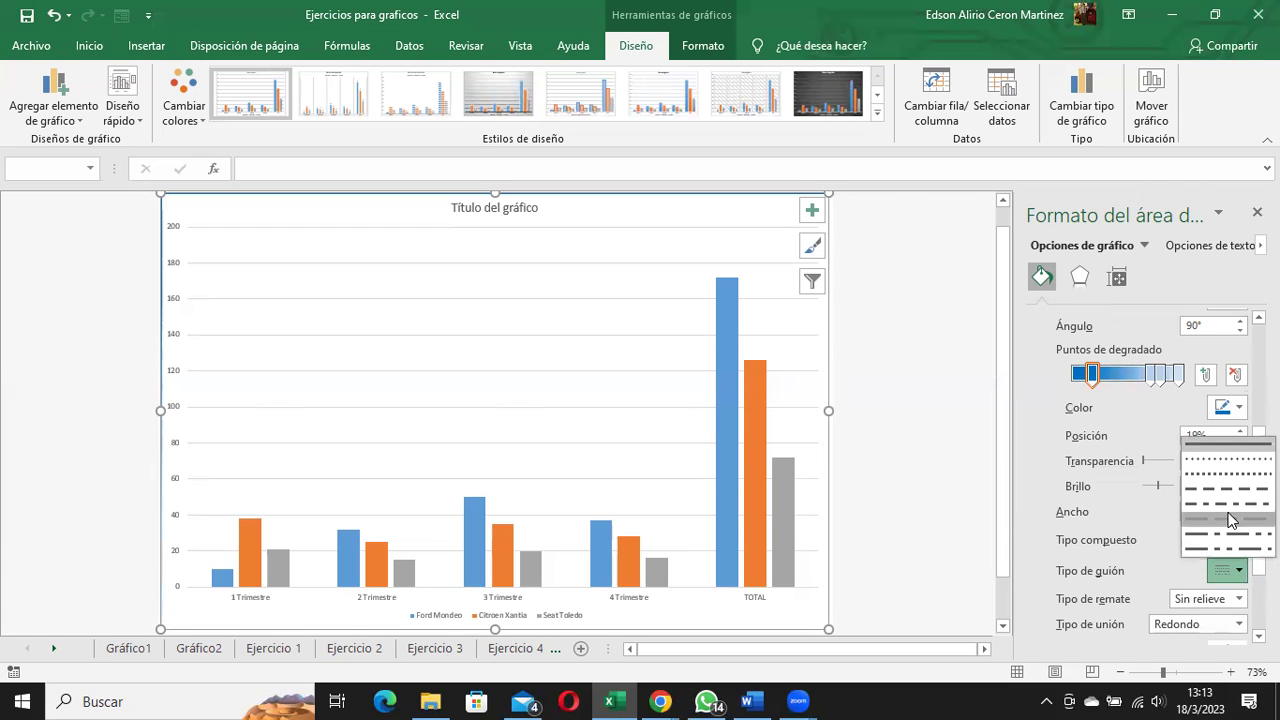
pyautogui.click(1230, 519)
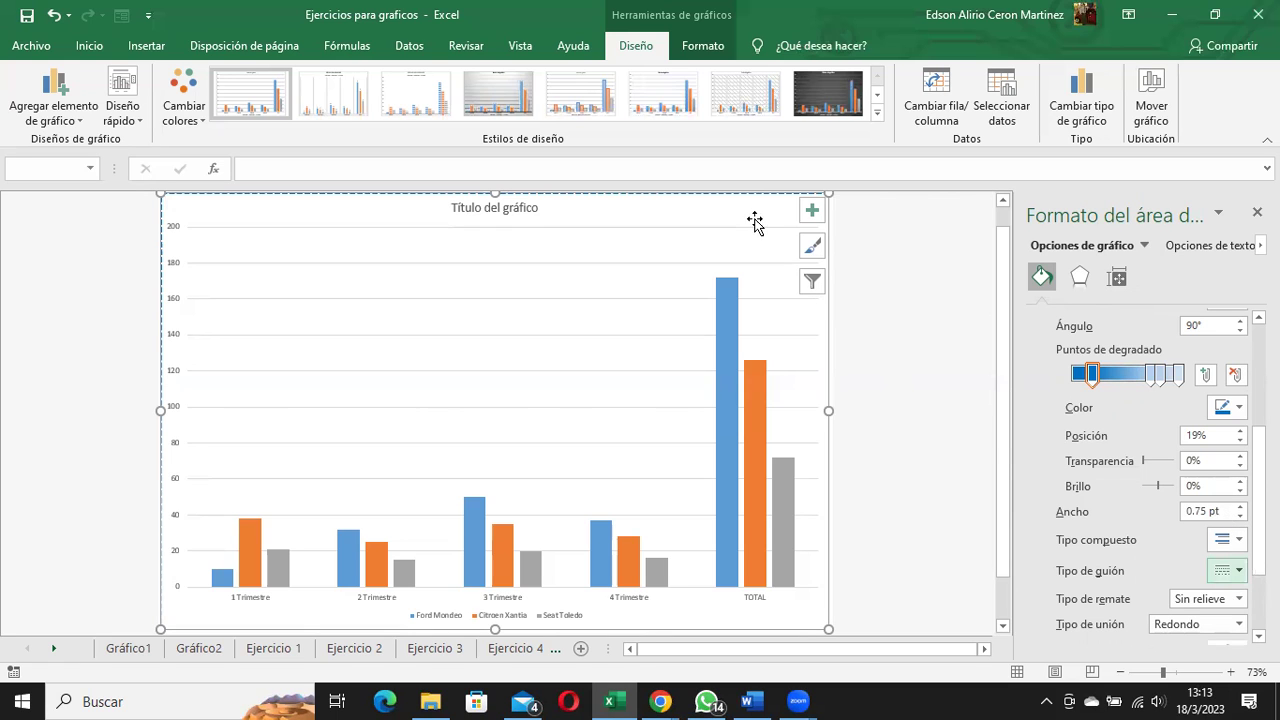
pyautogui.click(940, 311)
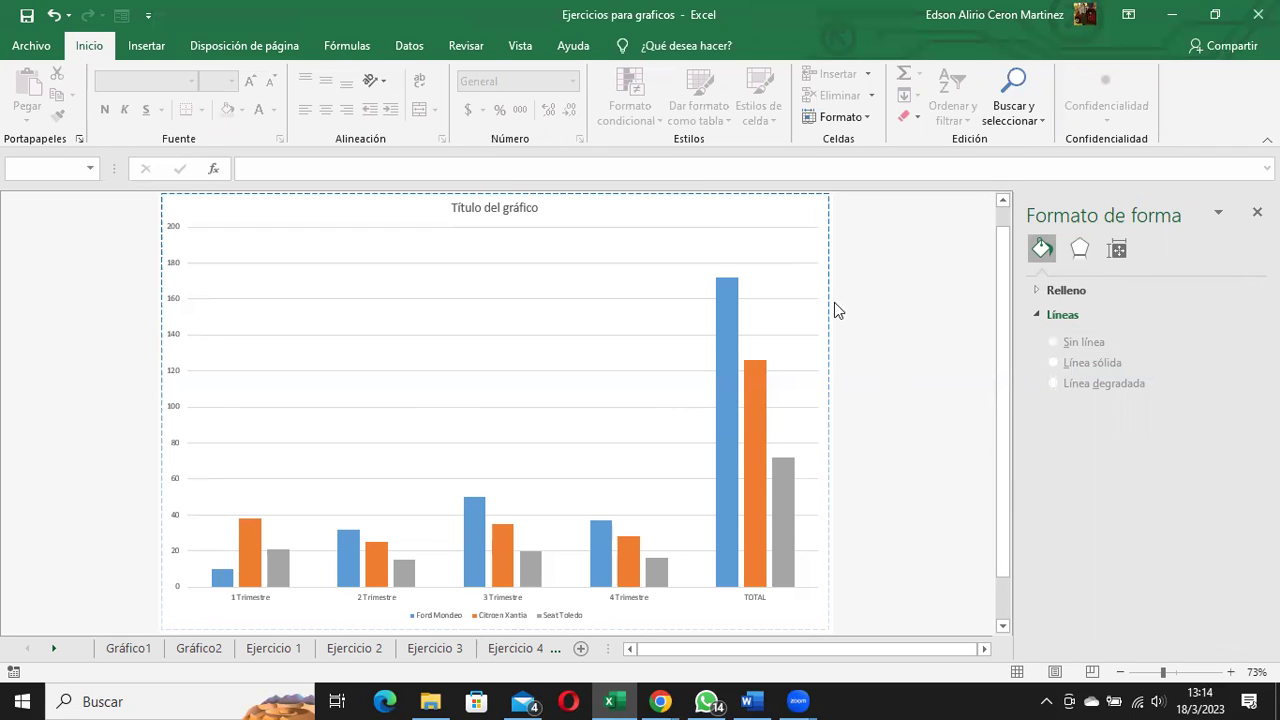
# Reselect the chart and raise the border width to 3 pt.
pyautogui.click(691, 197)
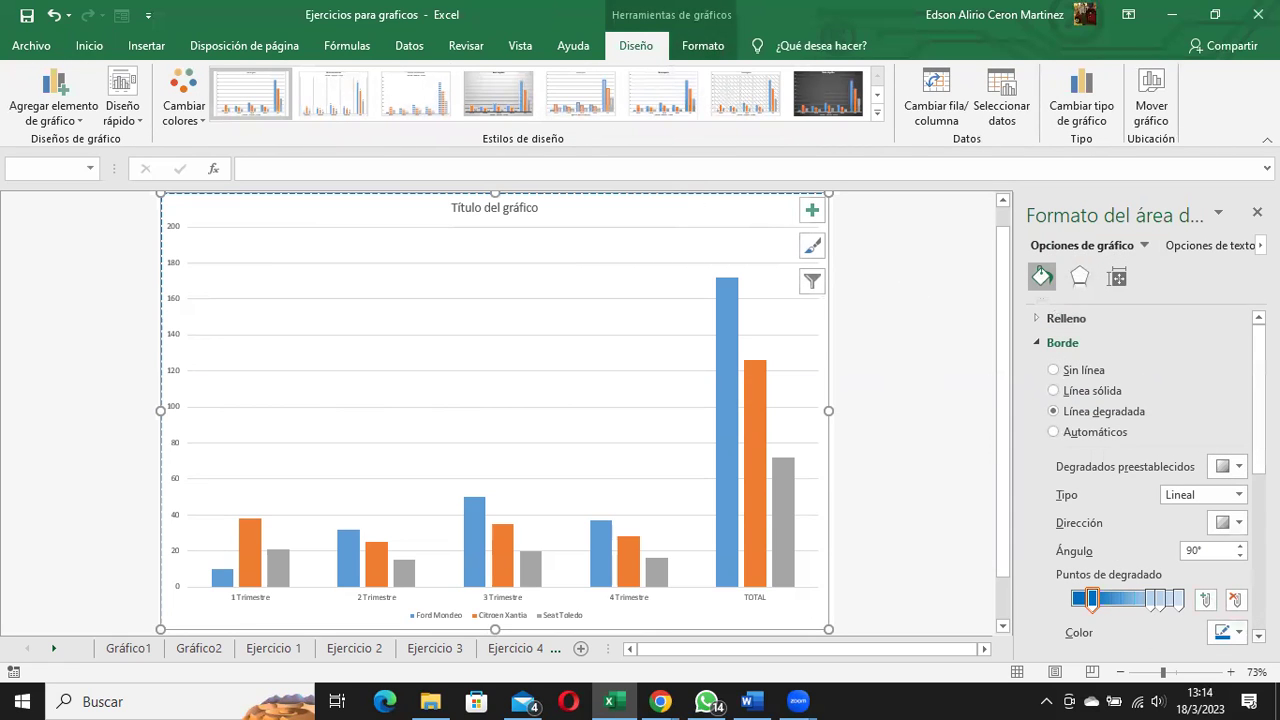
pyautogui.scroll(-1, 1150, 480)
pyautogui.scroll(-1, 1150, 480)
pyautogui.scroll(-1, 1150, 480)
pyautogui.scroll(-1, 1150, 480)
pyautogui.scroll(-1, 1097, 527)
pyautogui.scroll(-2, 1097, 527)
pyautogui.scroll(-1, 1097, 527)
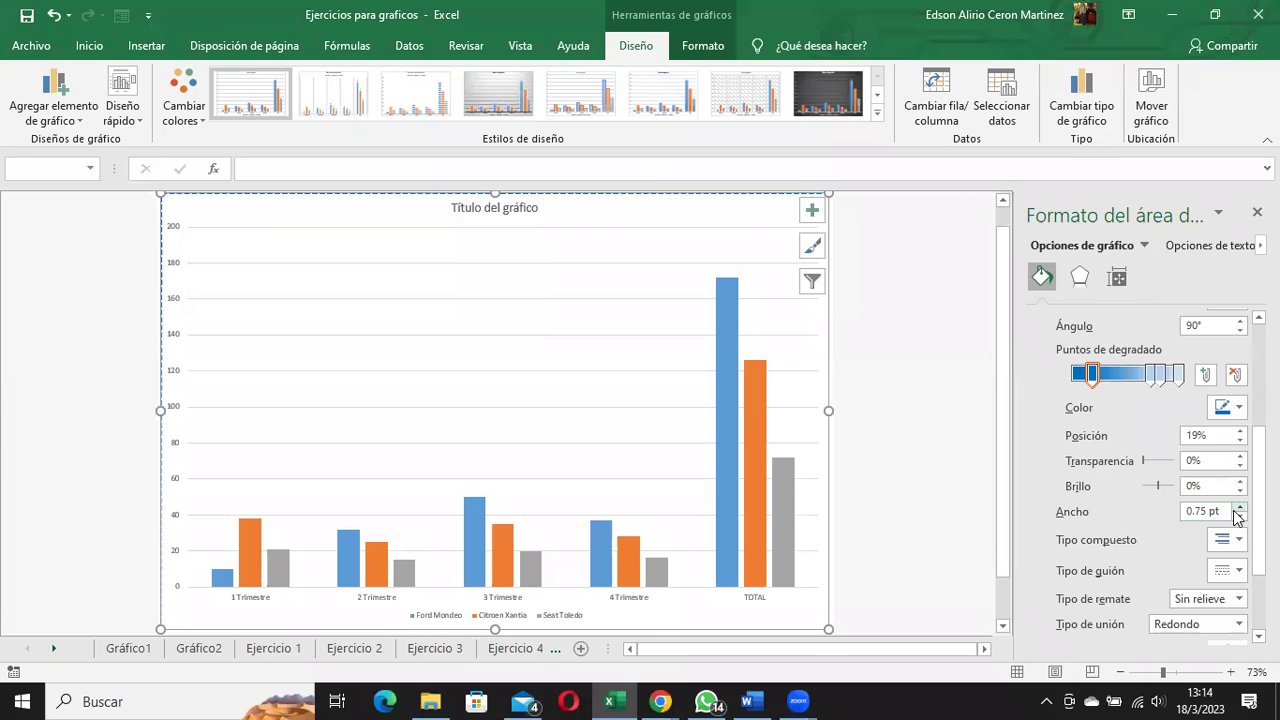
pyautogui.click(1240, 506)
pyautogui.click(1240, 506)
pyautogui.click(1240, 506)
pyautogui.click(1240, 506)
pyautogui.click(1240, 506)
pyautogui.click(1240, 506)
pyautogui.click(1240, 506)
pyautogui.click(1240, 506)
pyautogui.click(1240, 506)
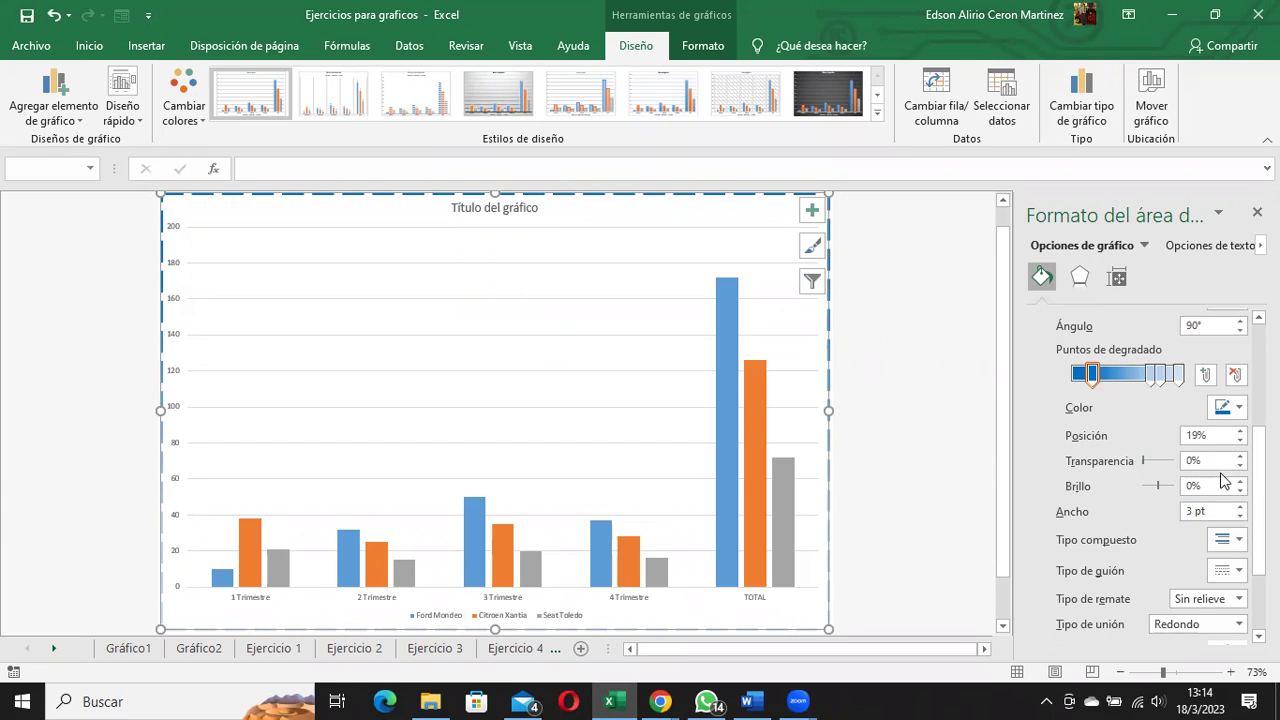
# Change the border's Dash type from dashed to dotted.
pyautogui.scroll(1, 1226, 480)
pyautogui.scroll(1, 1150, 480)
pyautogui.scroll(1, 1150, 480)
pyautogui.scroll(2, 1150, 480)
pyautogui.scroll(1, 1150, 480)
pyautogui.scroll(-1, 1150, 480)
pyautogui.scroll(-4, 1150, 480)
pyautogui.scroll(-1, 1150, 480)
pyautogui.scroll(-2, 1150, 480)
pyautogui.scroll(-1, 1238, 478)
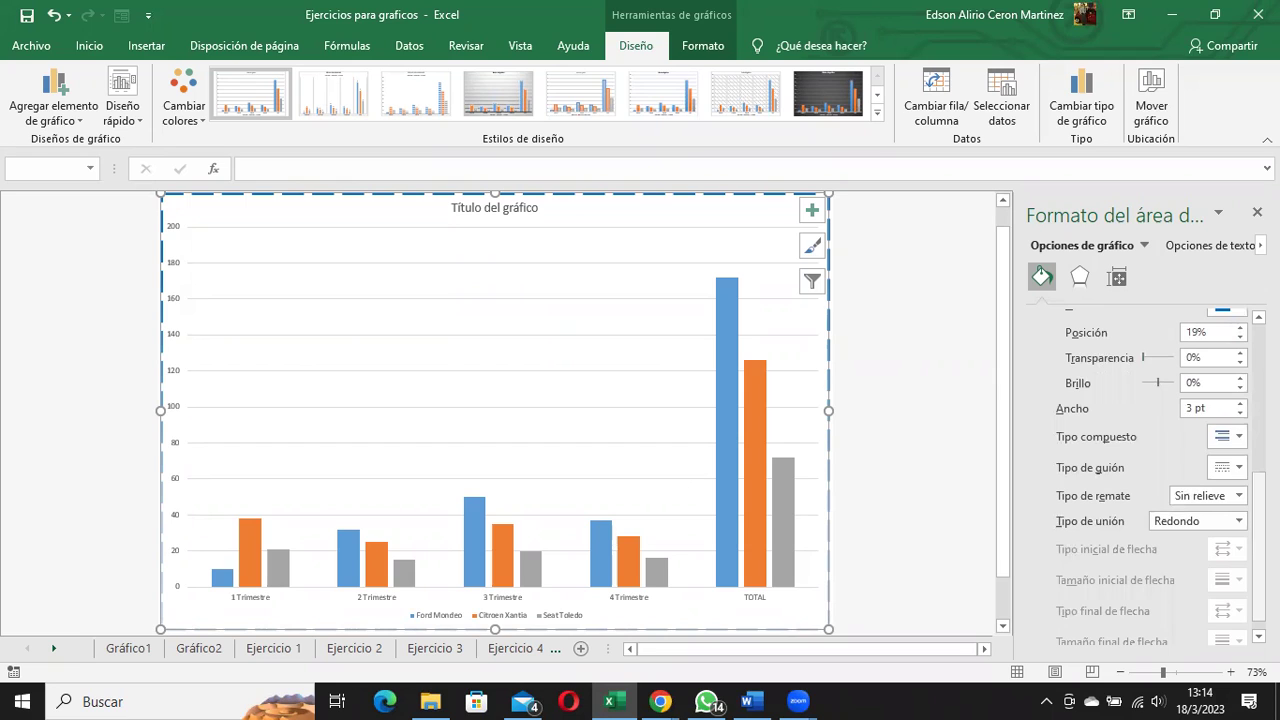
pyautogui.click(1226, 467)
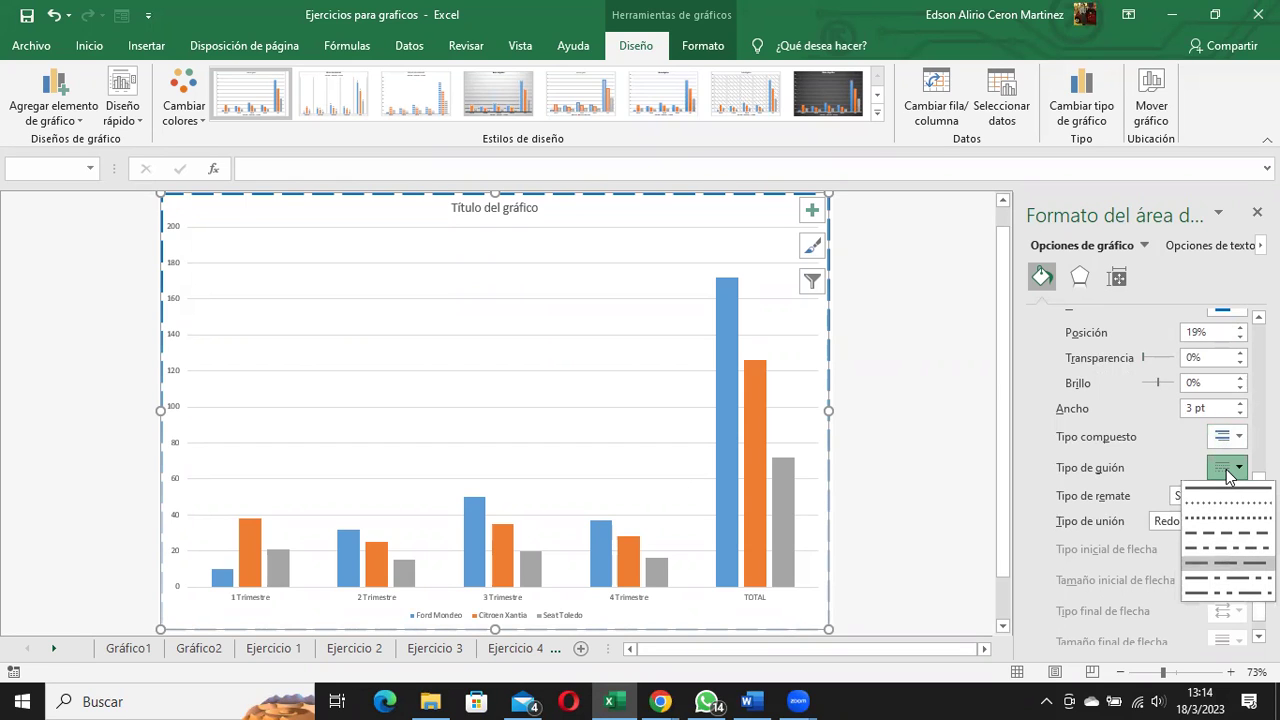
pyautogui.click(1226, 505)
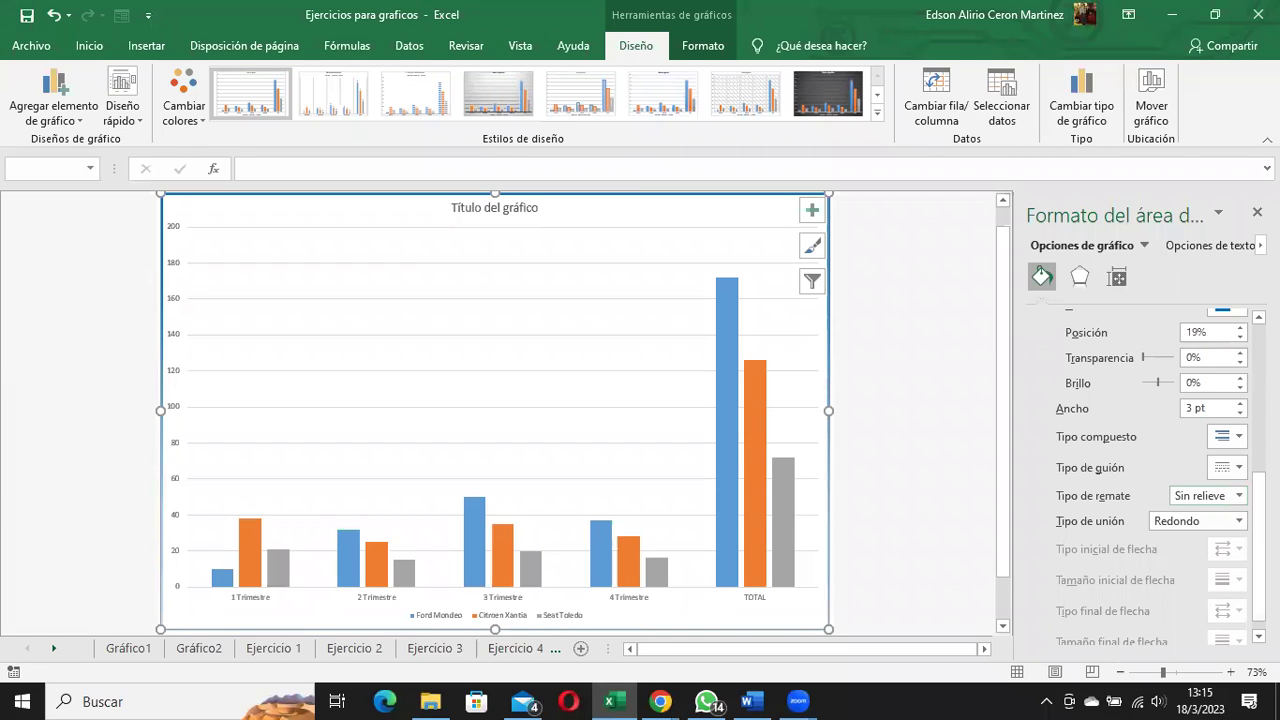
# Collapse the border settings and briefly review the chart area fill options.
pyautogui.scroll(-1, 1150, 470)
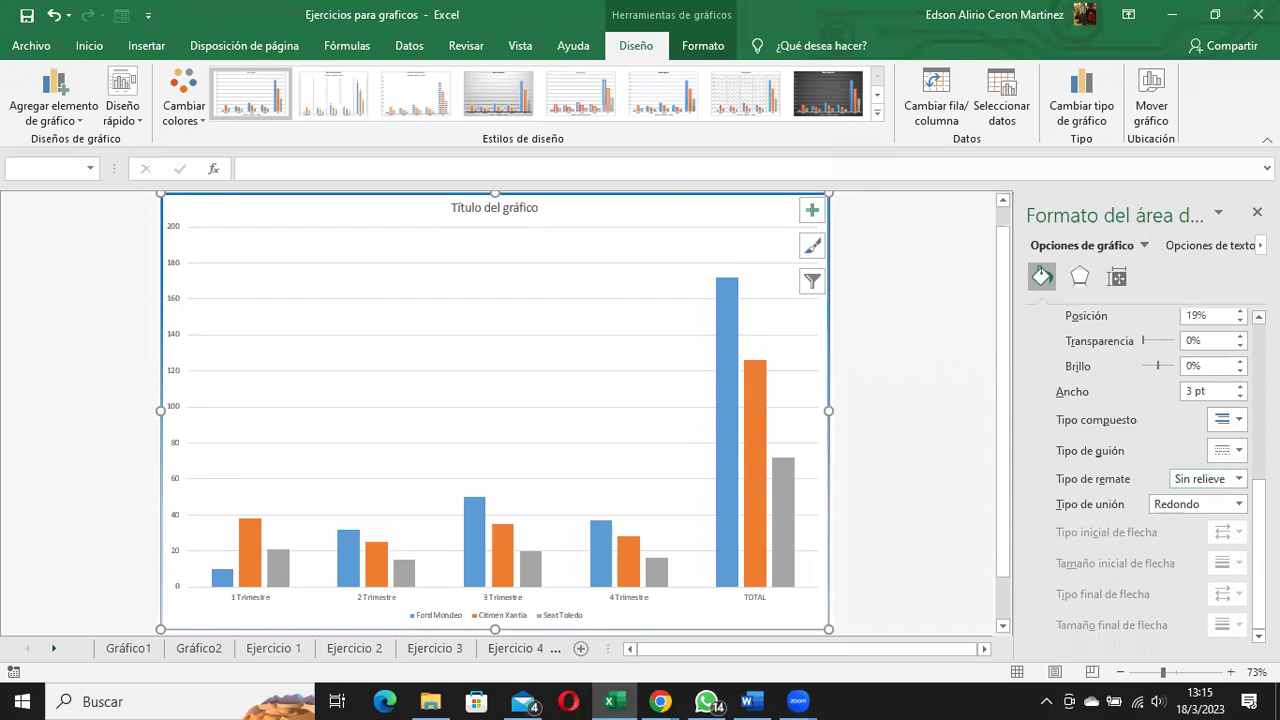
pyautogui.scroll(3, 1150, 470)
pyautogui.scroll(3, 1150, 470)
pyautogui.scroll(2, 1150, 470)
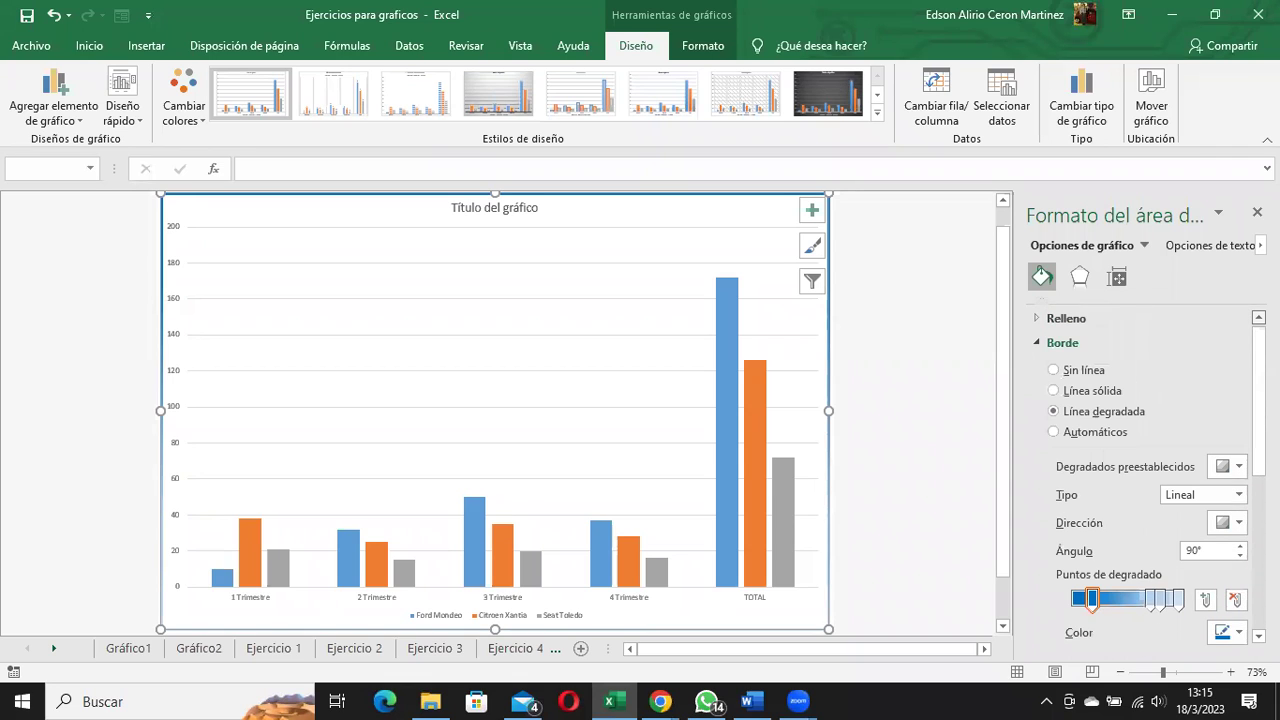
pyautogui.click(1038, 343)
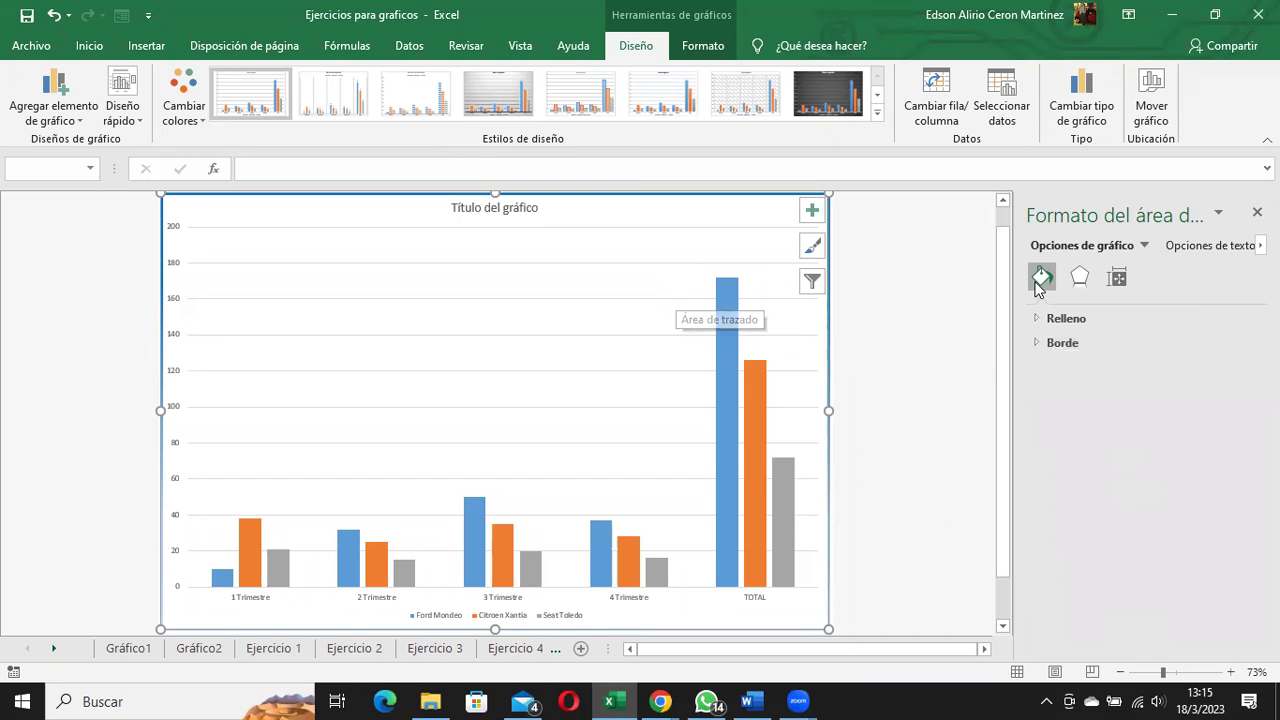
pyautogui.click(1057, 318)
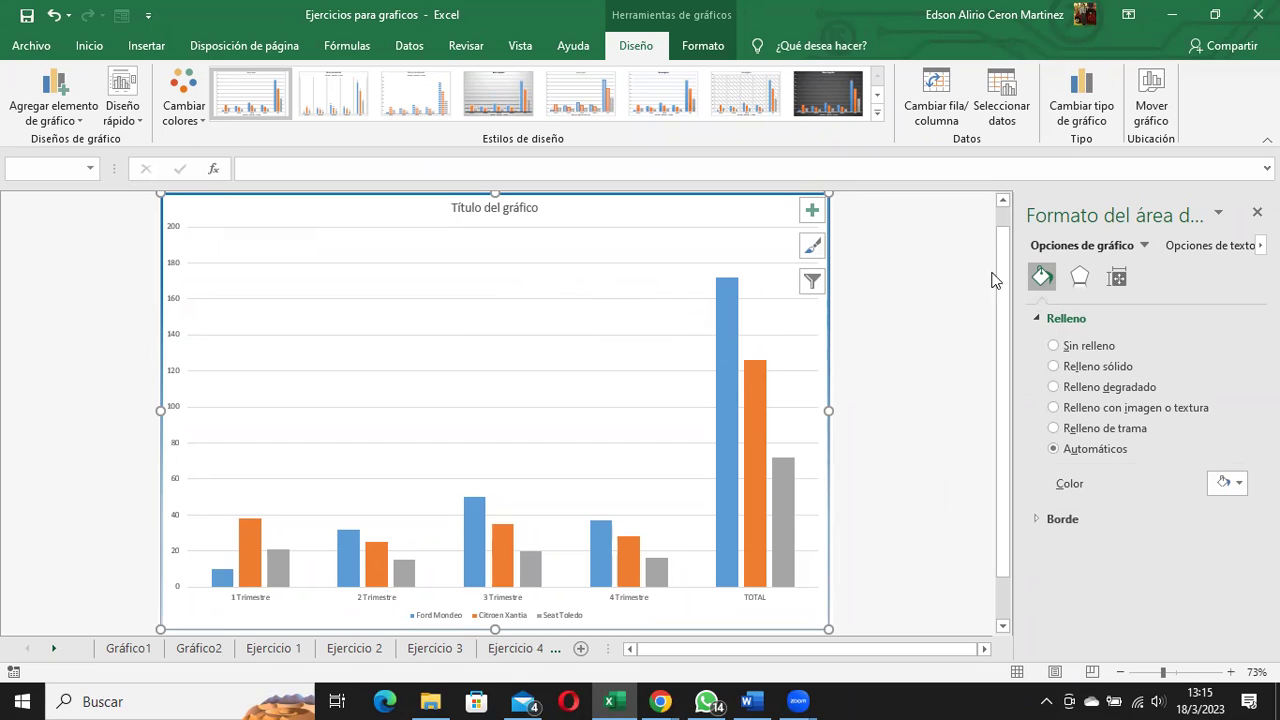
pyautogui.click(1050, 318)
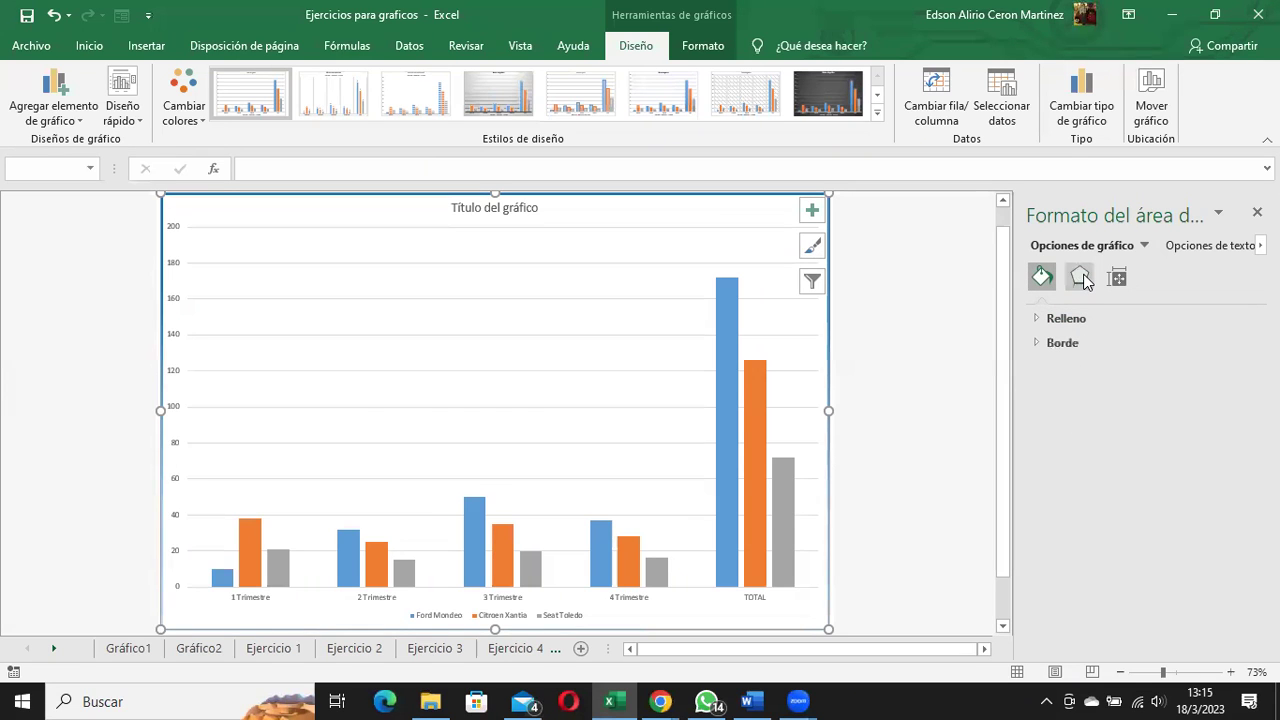
# Apply an inner shadow preset under Effects > Shadow, then reselect the chart area.
pyautogui.click(1083, 275)
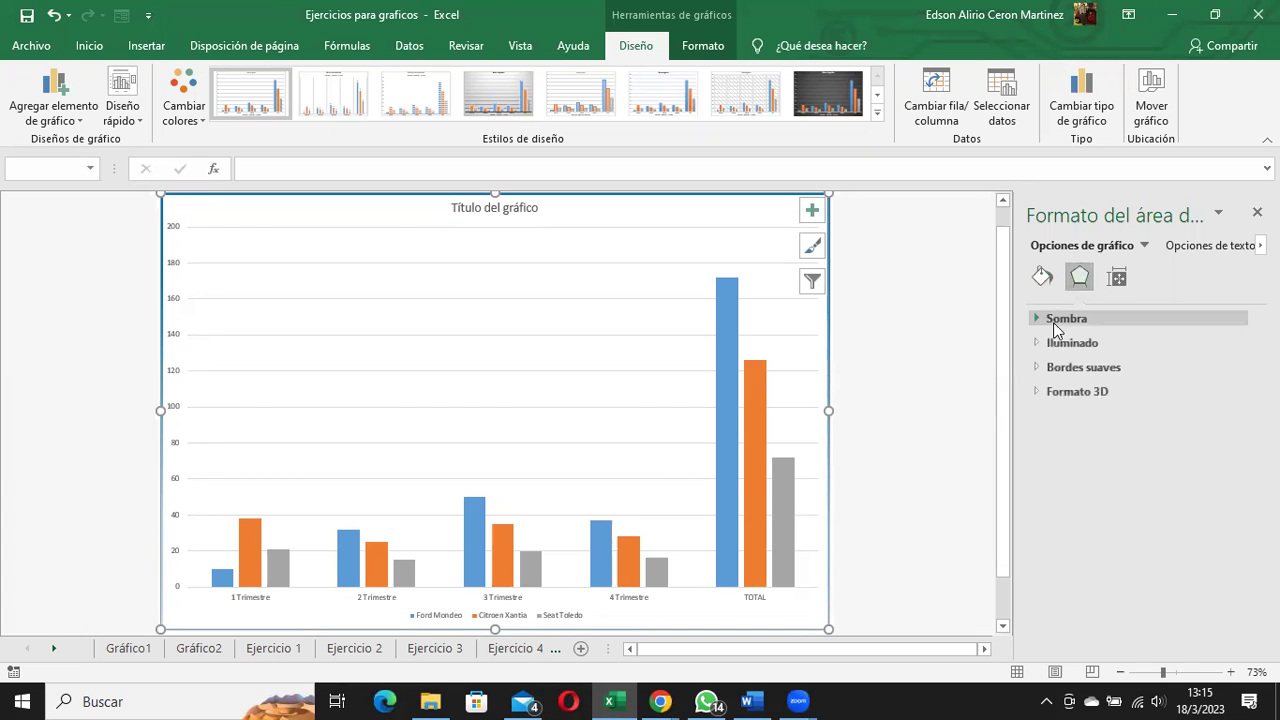
pyautogui.click(1055, 320)
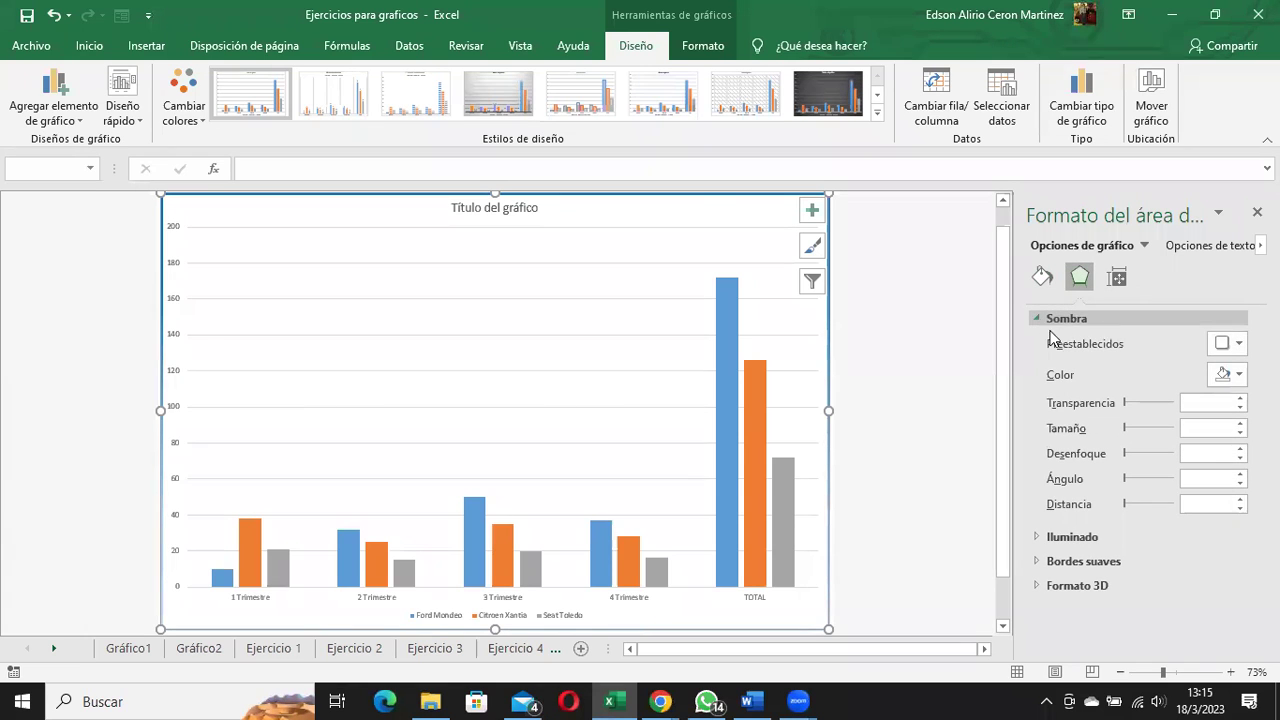
pyautogui.click(1240, 344)
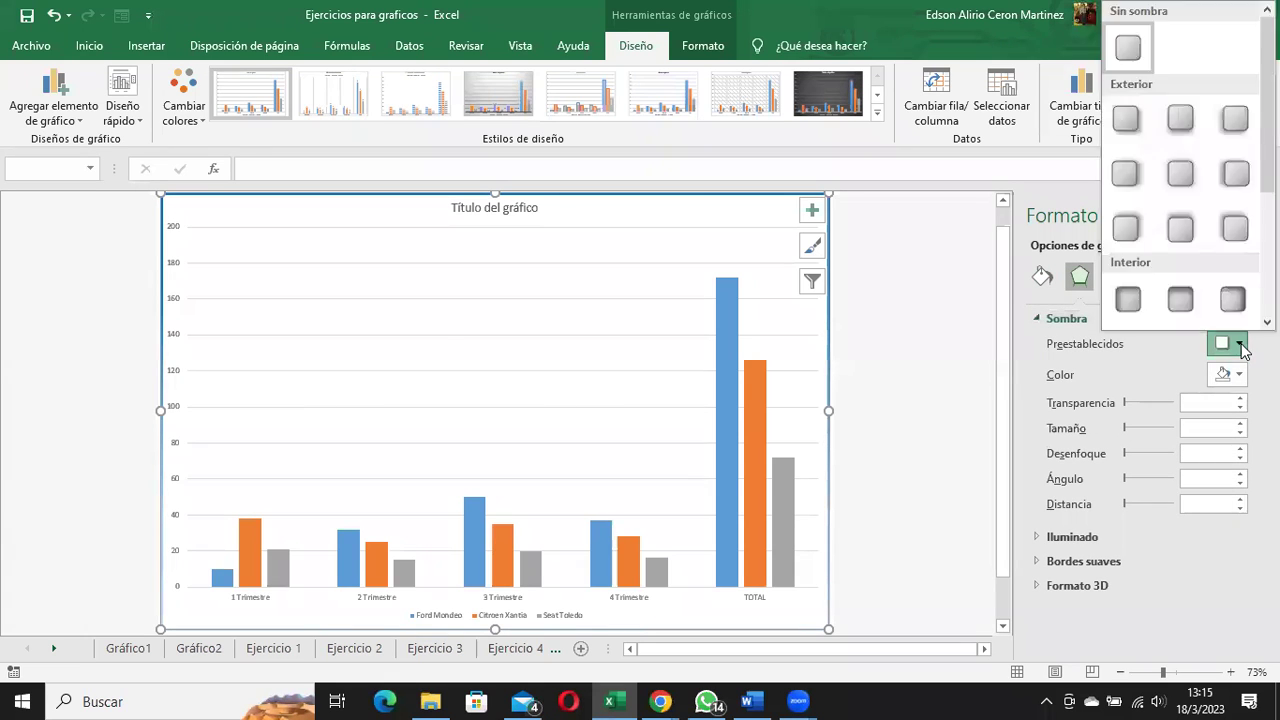
pyautogui.click(1233, 298)
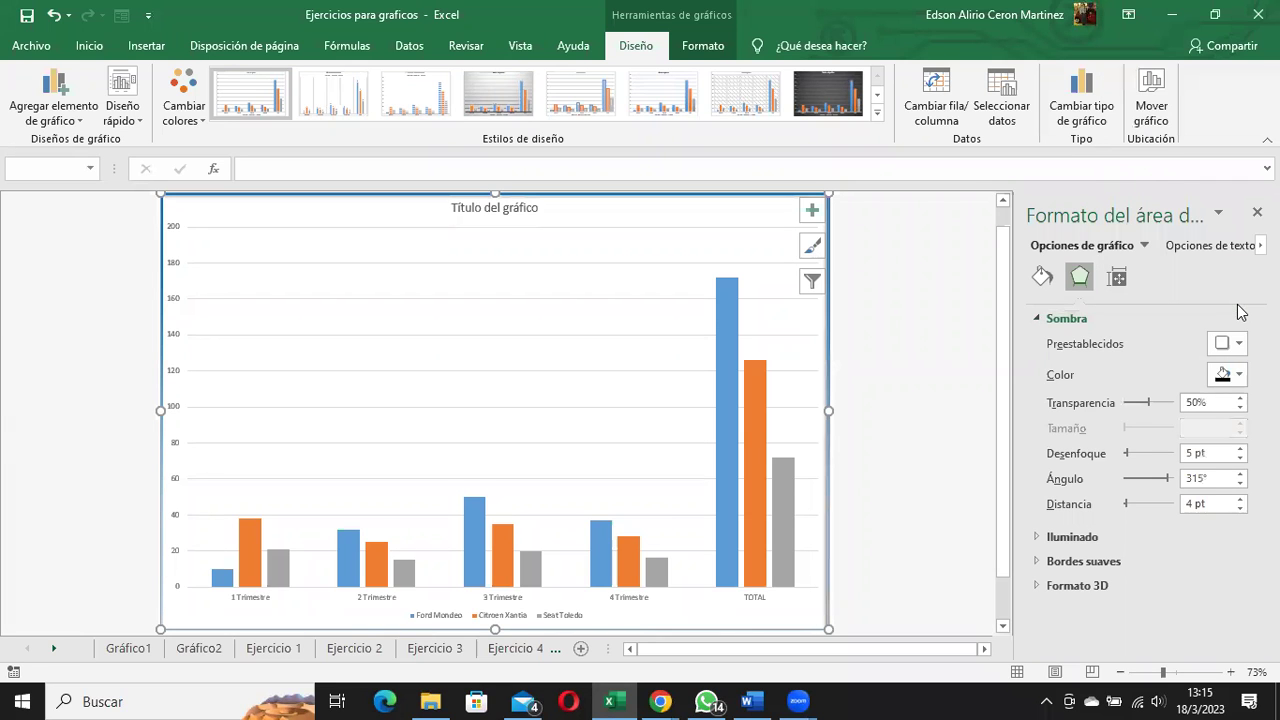
pyautogui.click(866, 268)
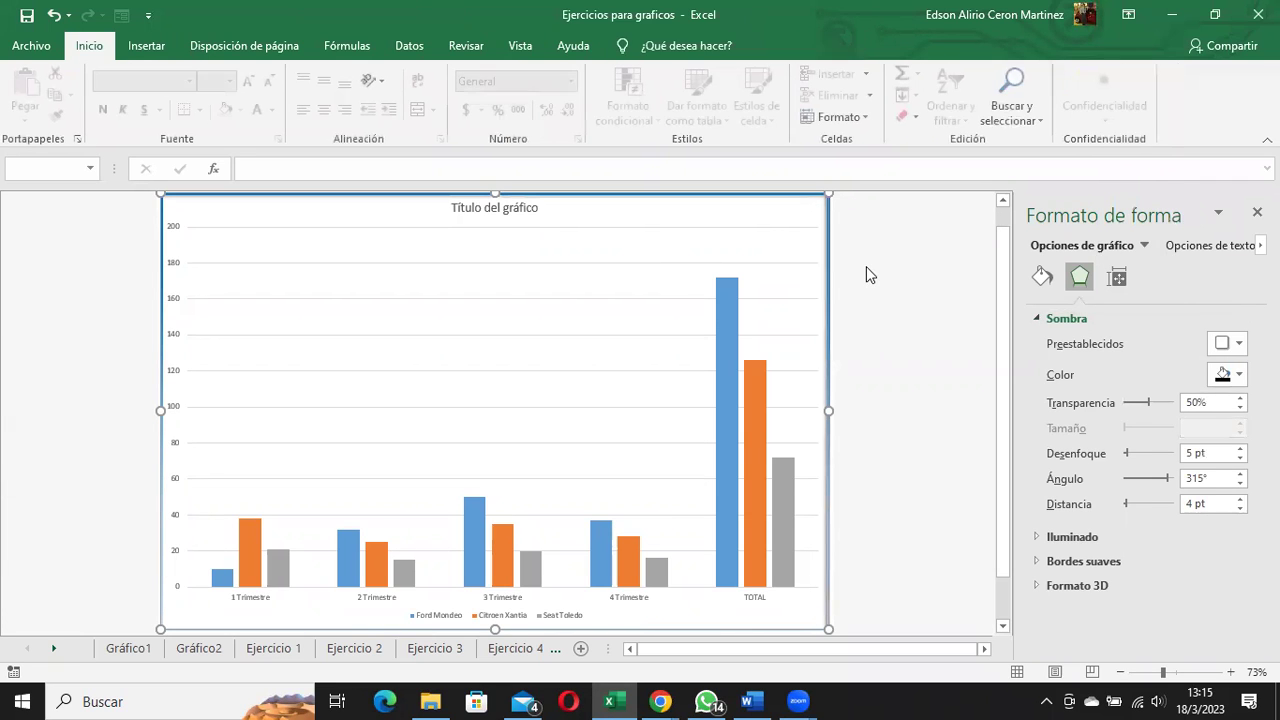
pyautogui.click(796, 256)
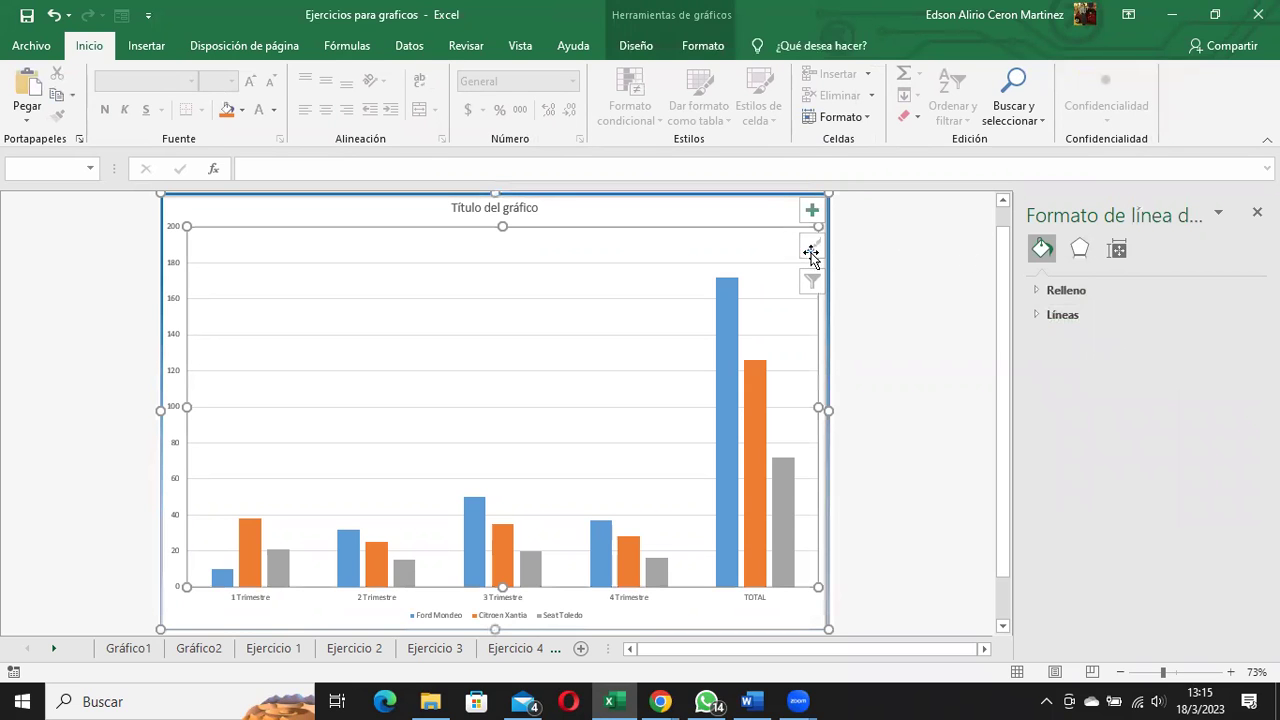
pyautogui.click(749, 218)
pyautogui.click(1080, 280)
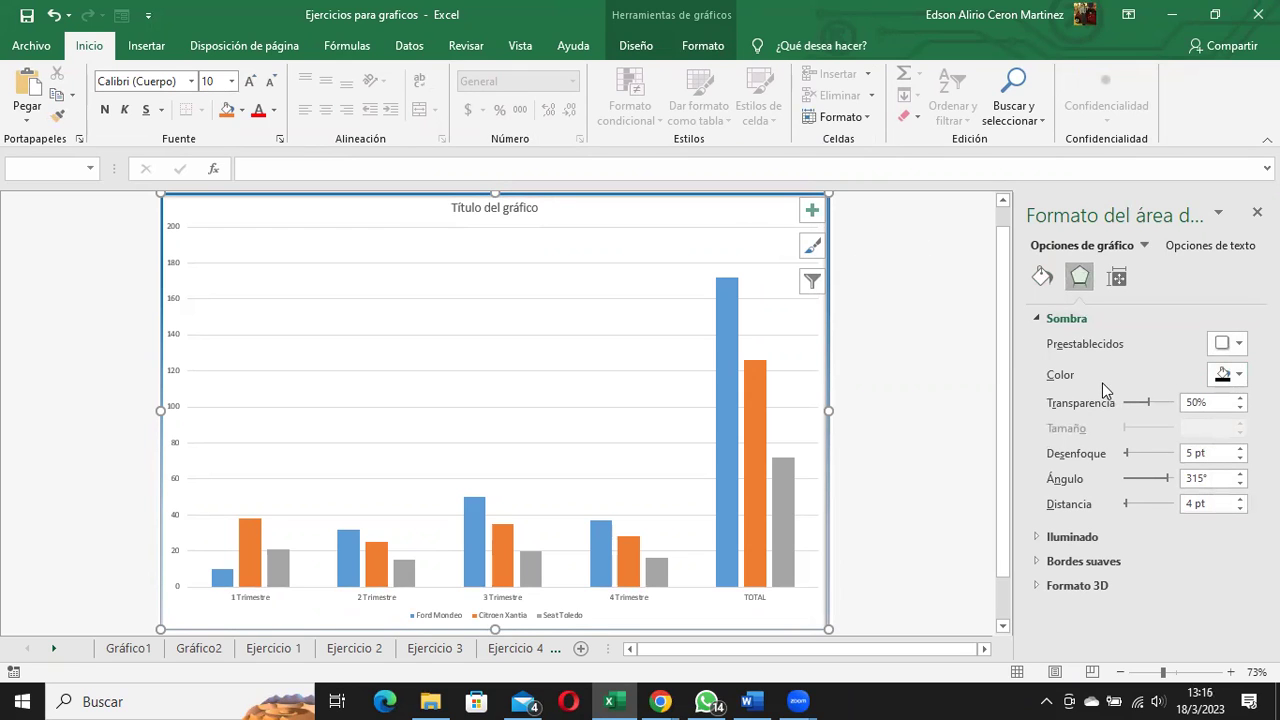
# Keep the shadow colour, raise the shadow blur to 11 pt, then reselect the chart area.
pyautogui.click(1239, 375)
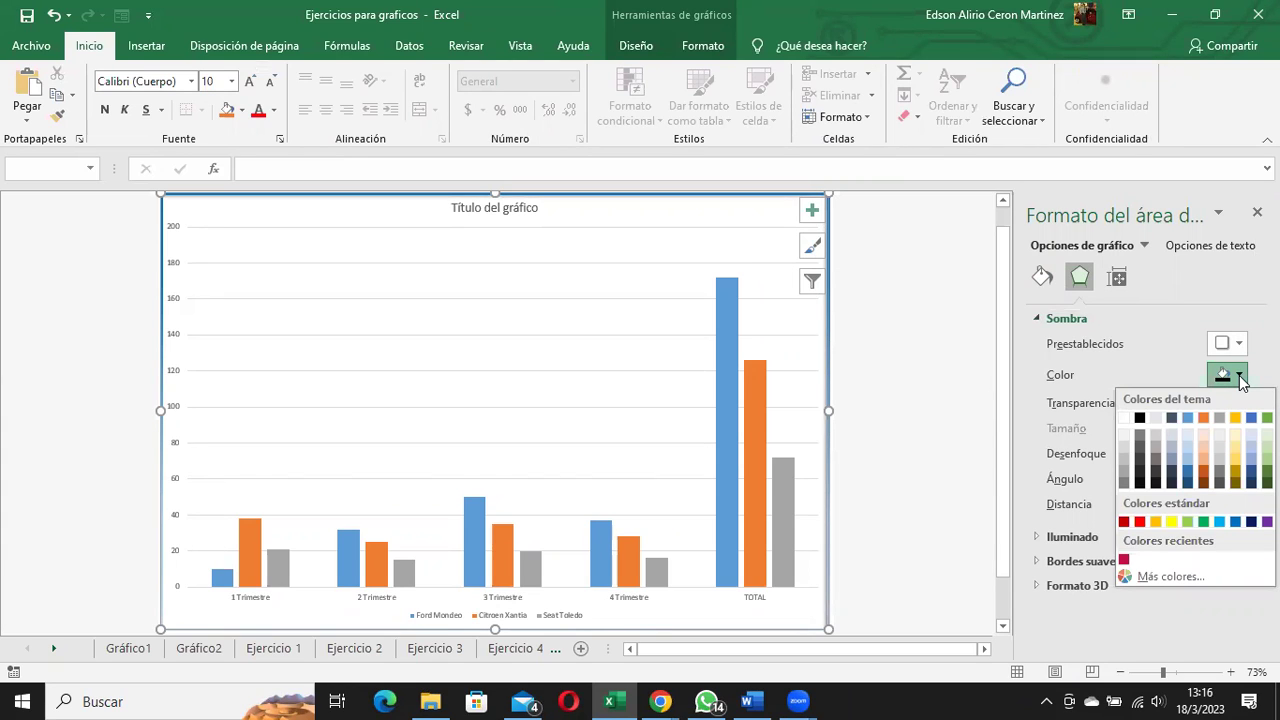
pyautogui.click(1239, 375)
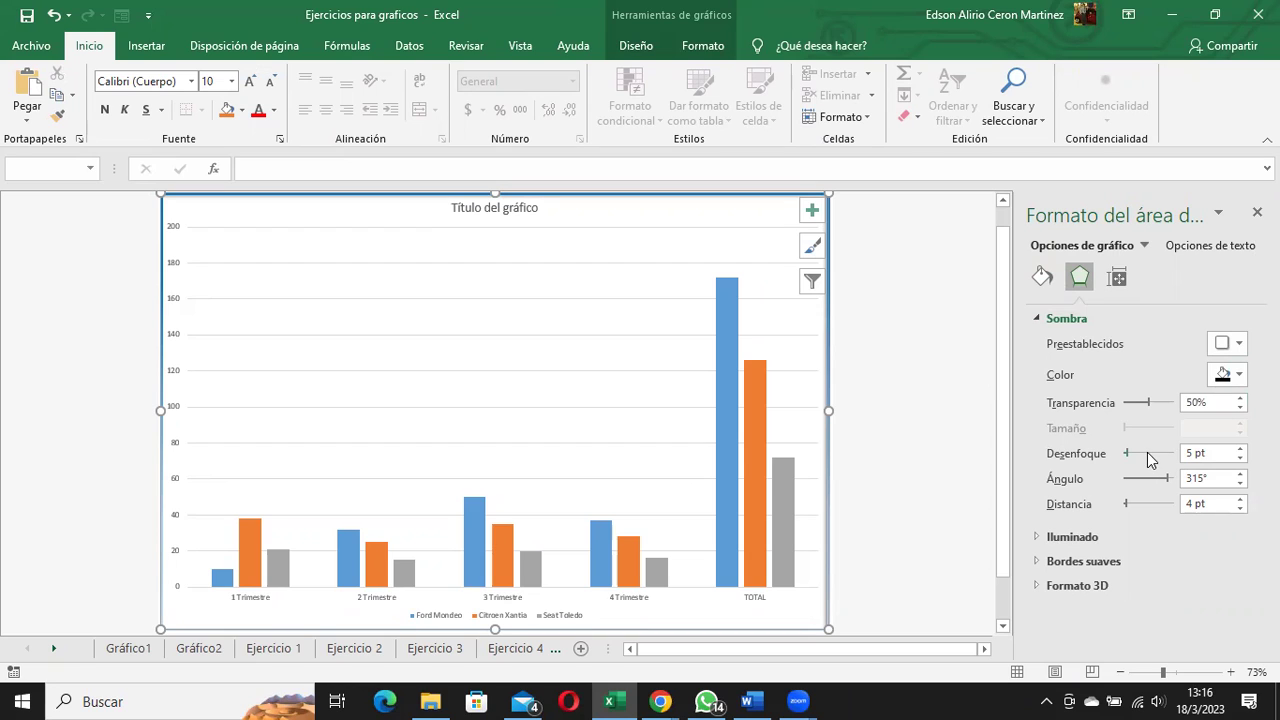
pyautogui.click(1240, 450)
pyautogui.click(1240, 450)
pyautogui.click(1240, 450)
pyautogui.click(1240, 450)
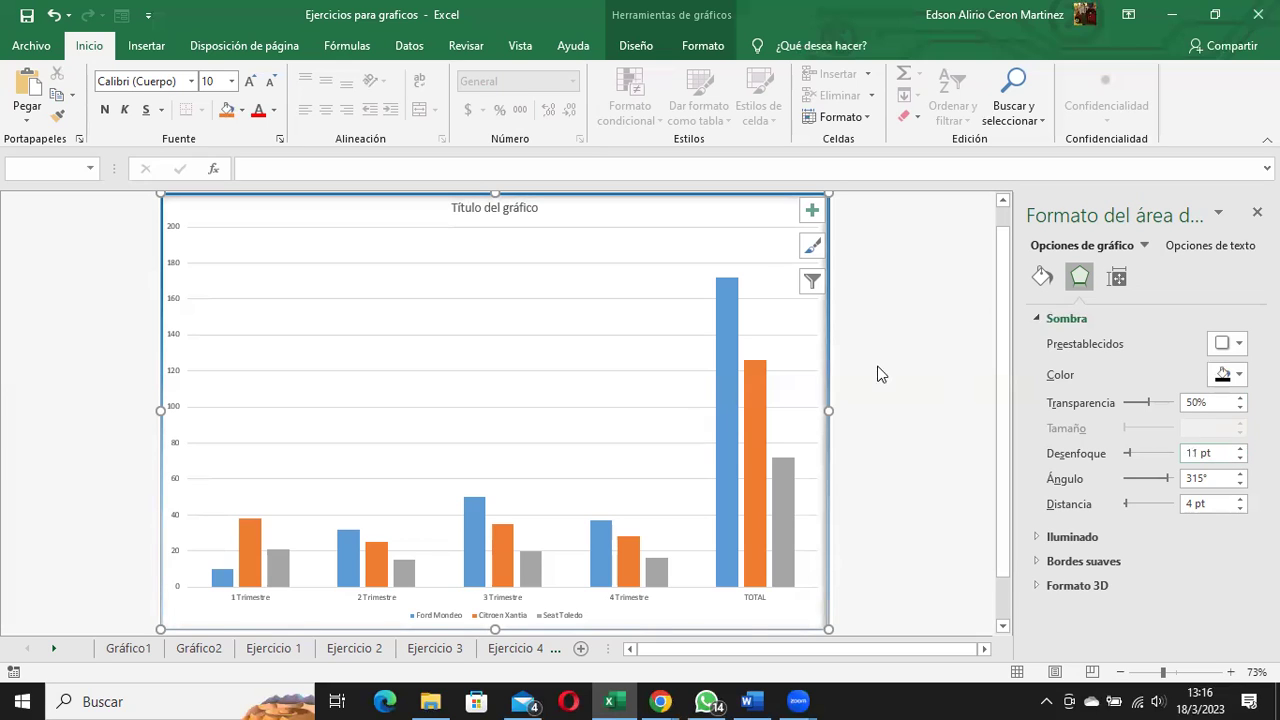
pyautogui.click(862, 272)
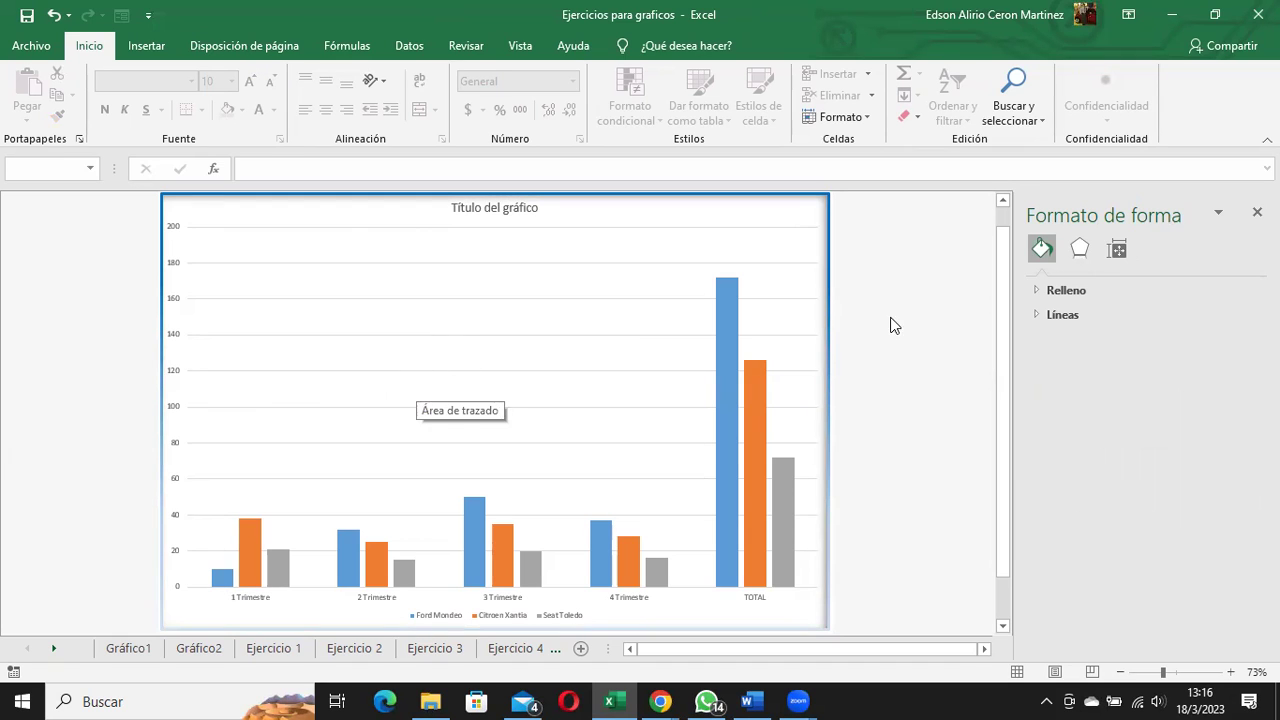
pyautogui.click(1080, 250)
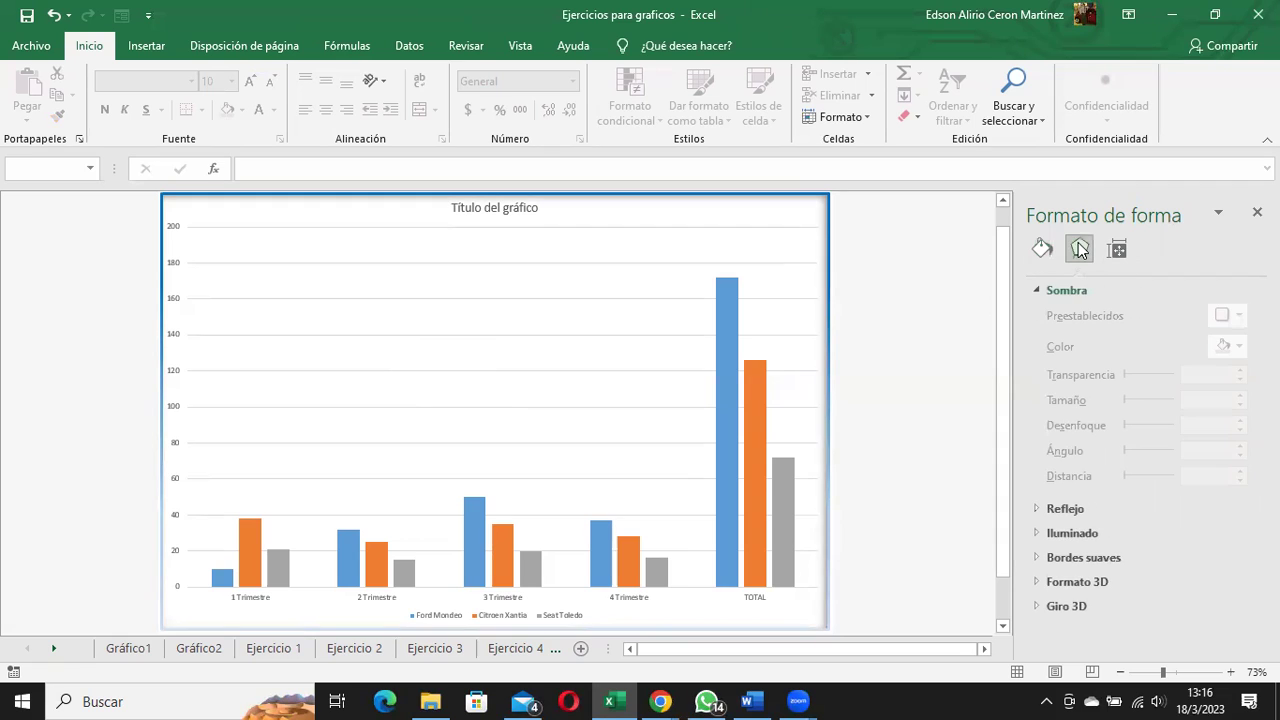
pyautogui.click(824, 266)
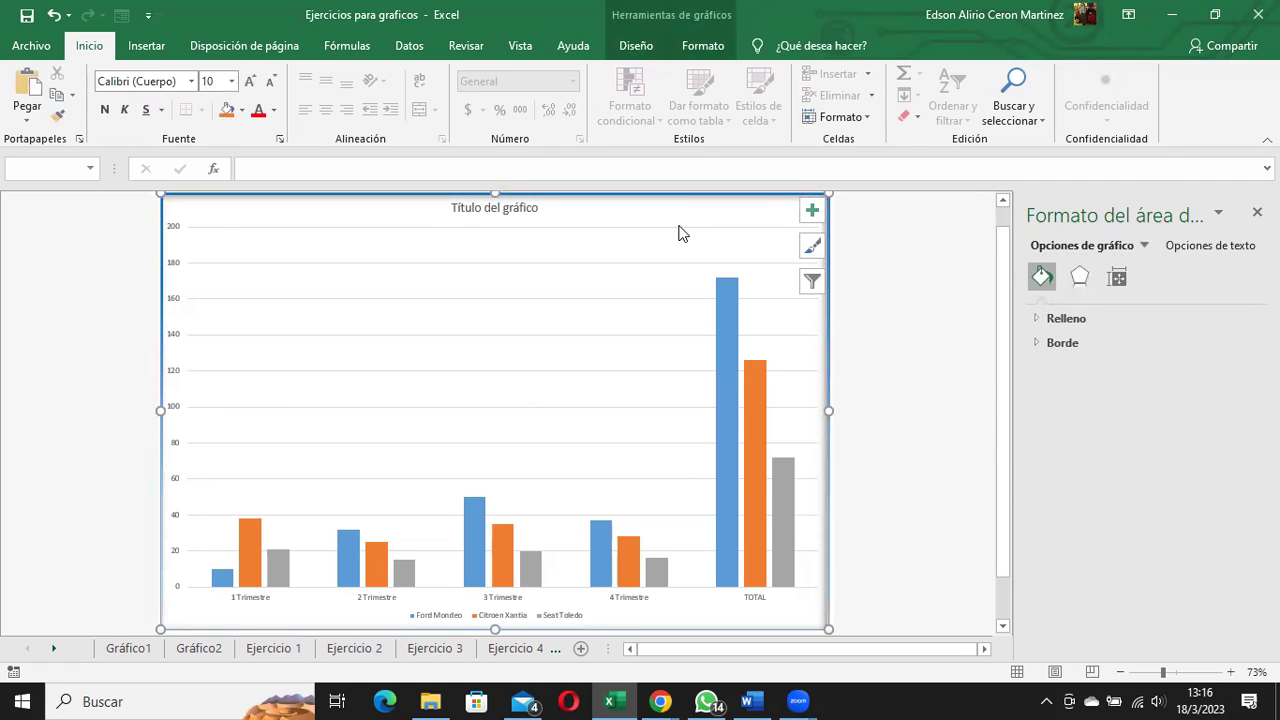
# Collapse Shadow, expand Glow and Soft Edges, then show Size under Size & Properties.
pyautogui.click(1080, 280)
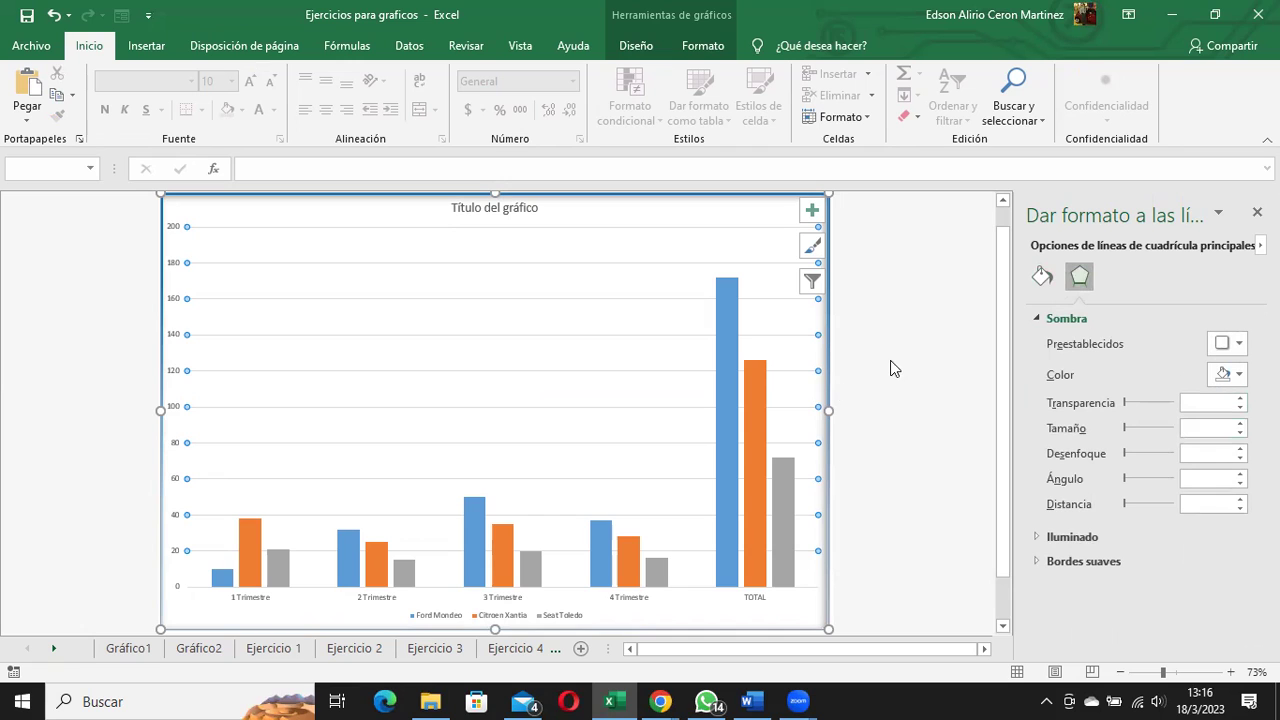
pyautogui.click(924, 229)
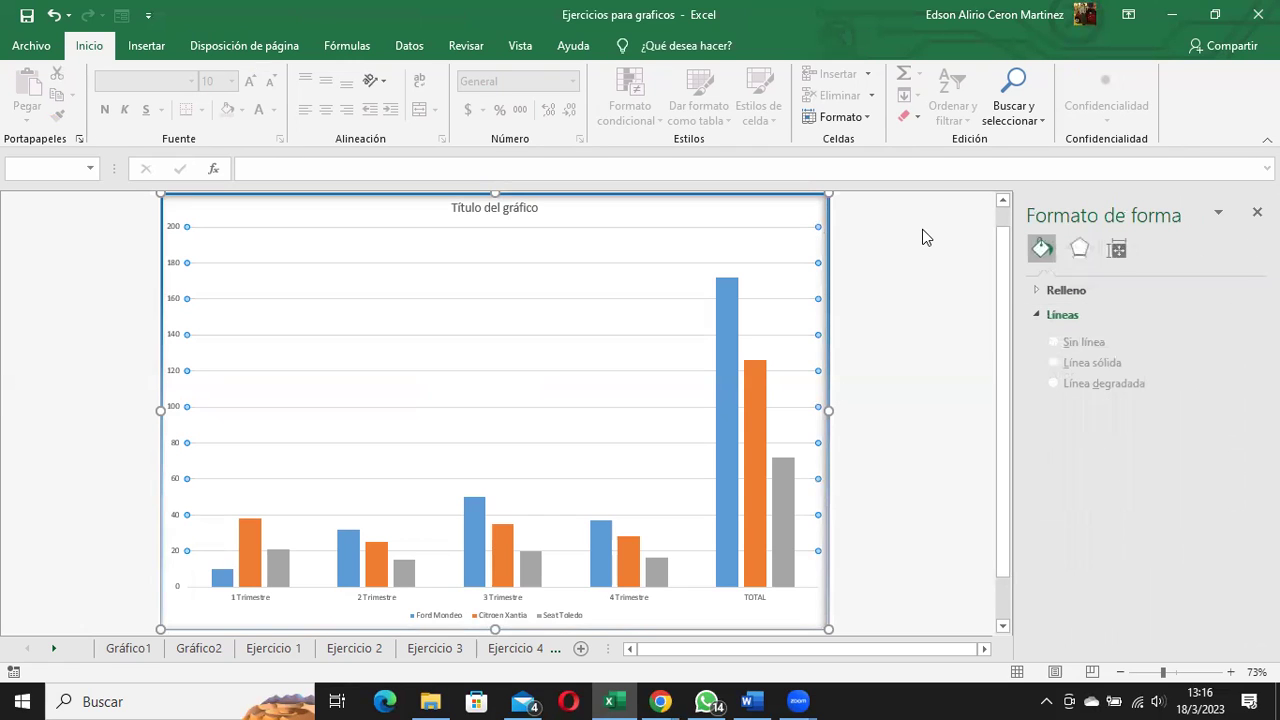
pyautogui.click(755, 220)
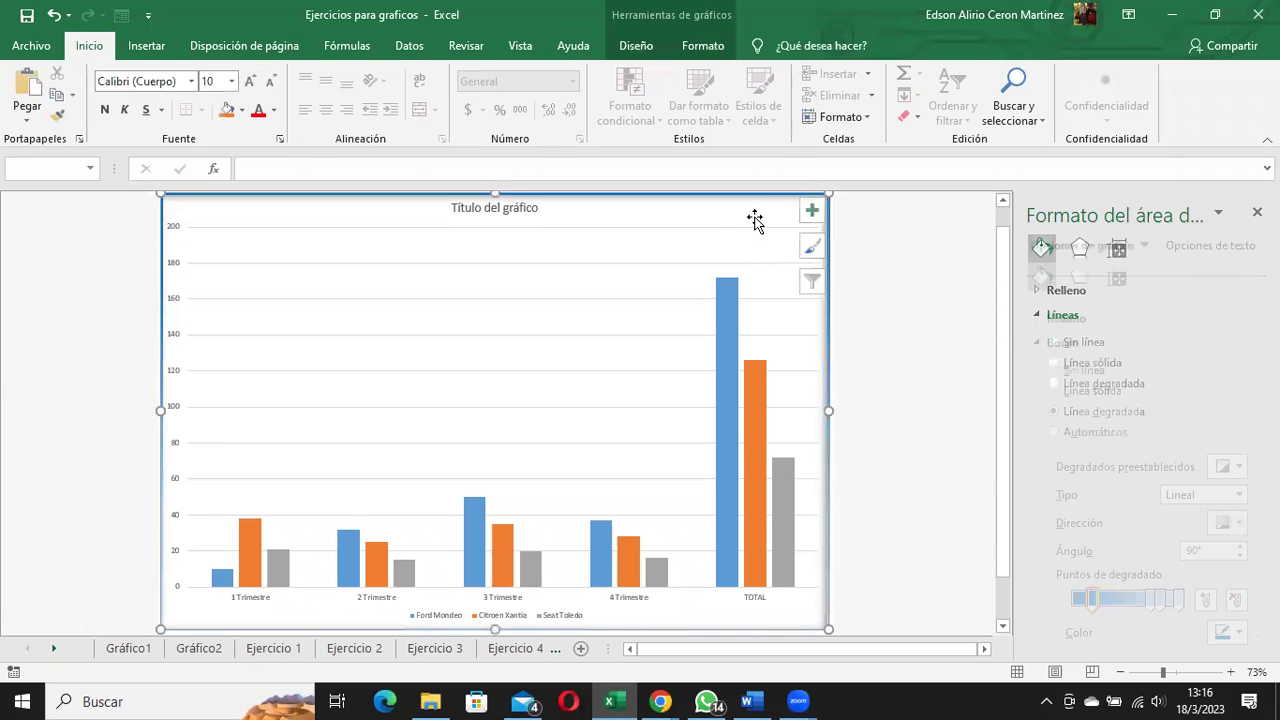
pyautogui.click(1079, 278)
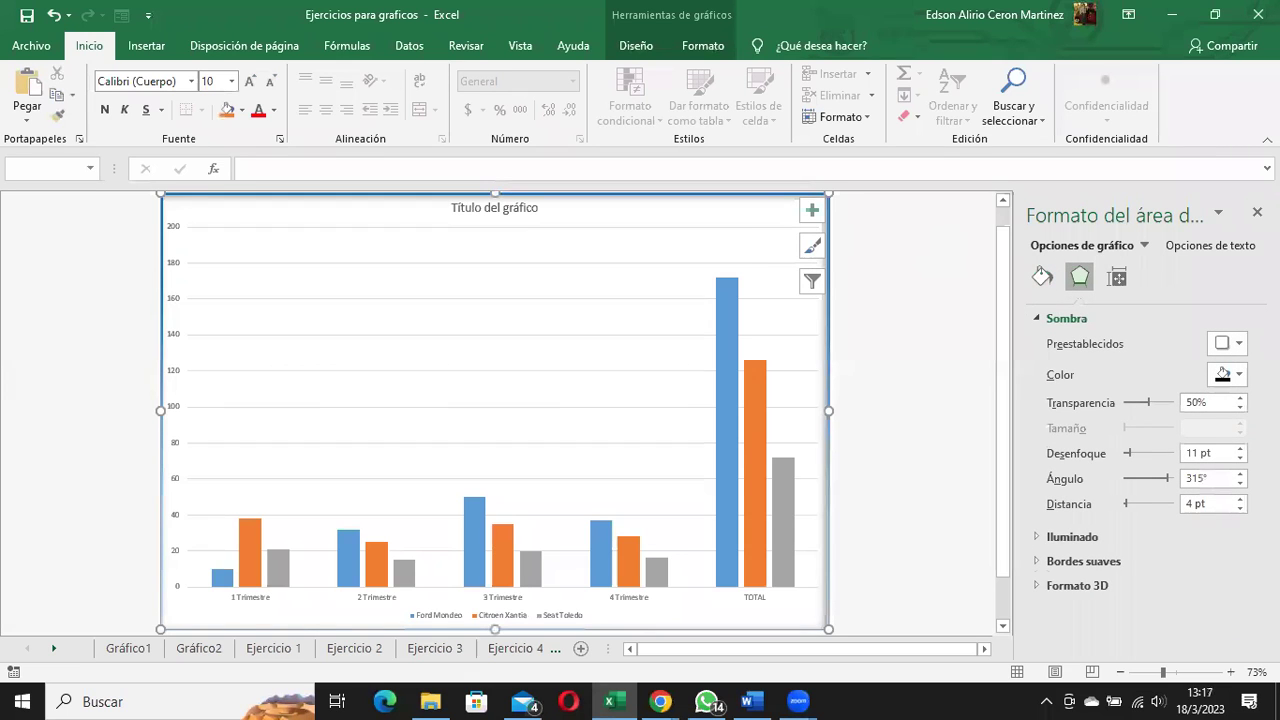
pyautogui.click(1036, 318)
pyautogui.click(1037, 343)
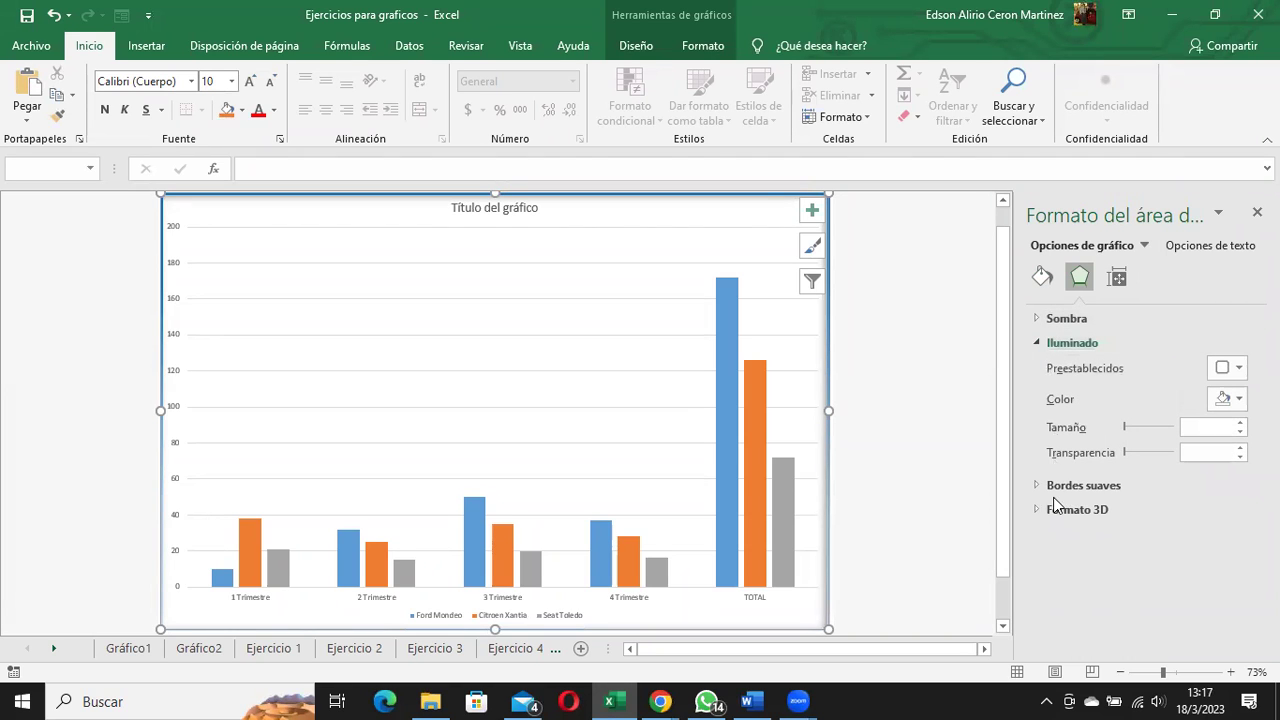
pyautogui.click(1038, 487)
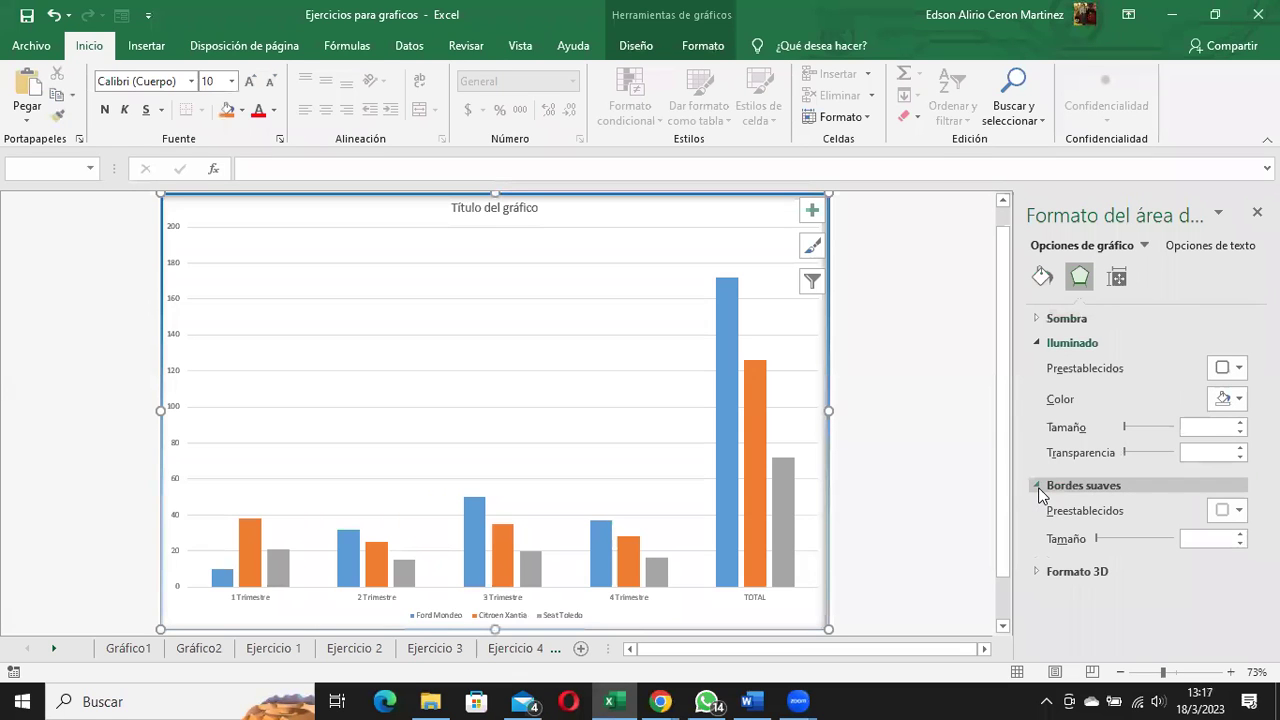
pyautogui.click(1120, 285)
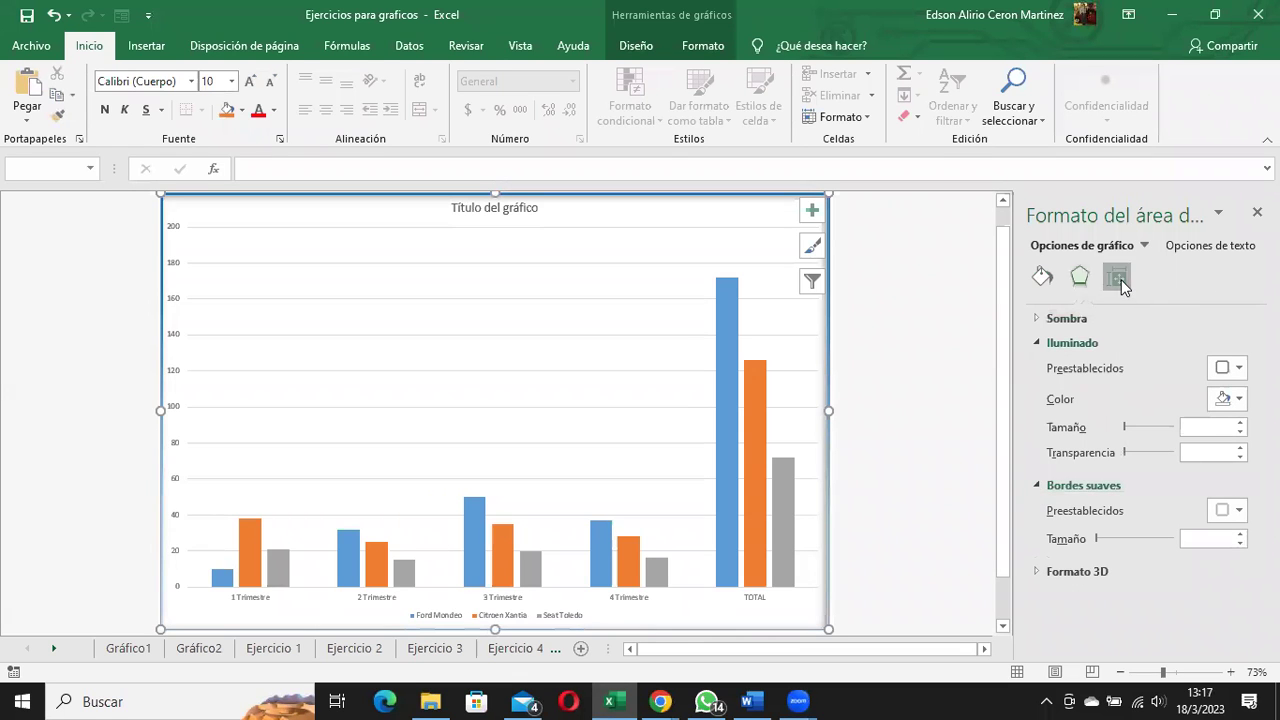
pyautogui.click(1063, 317)
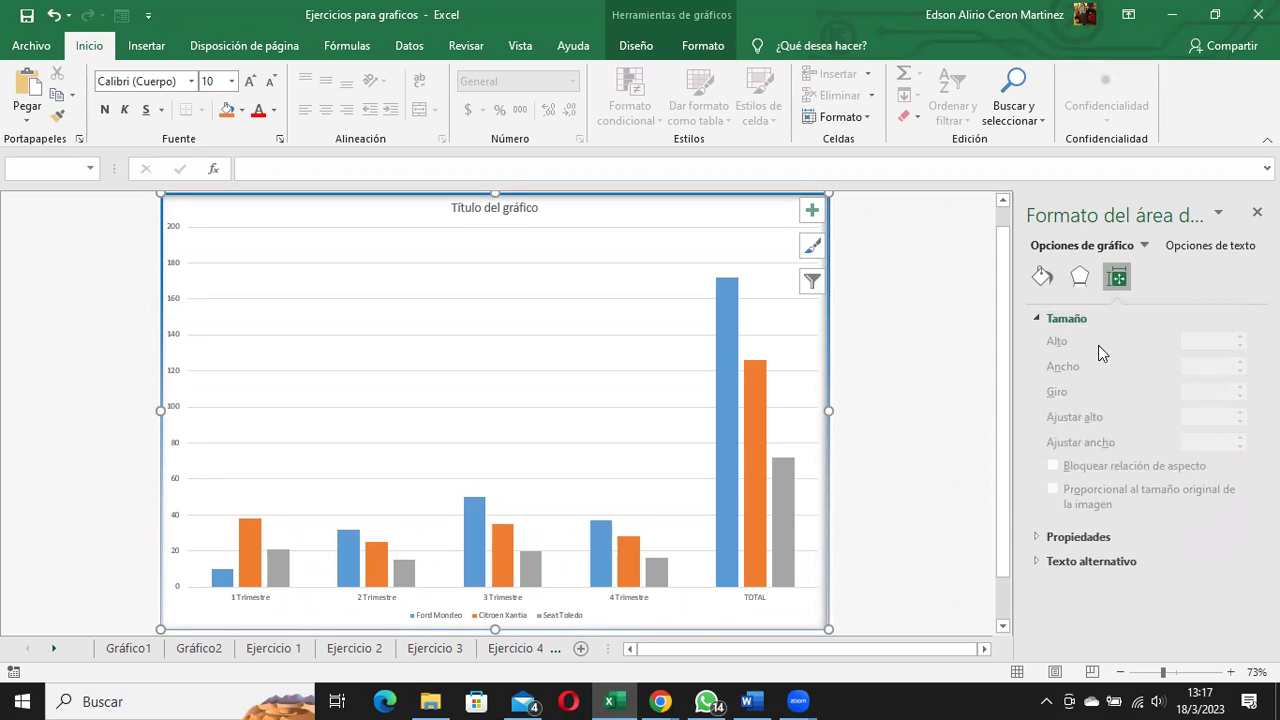
# Expand Properties, then select the blue Ford Mondeo bars to format that series.
pyautogui.click(1065, 541)
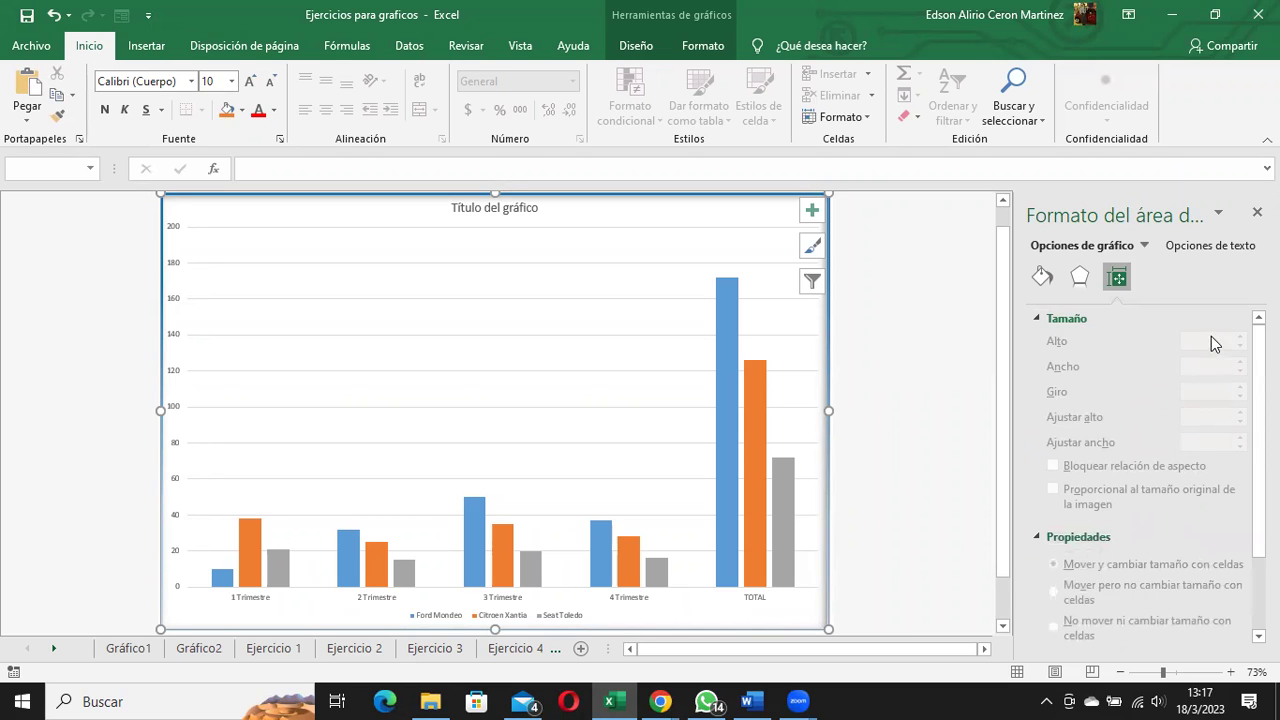
pyautogui.click(921, 271)
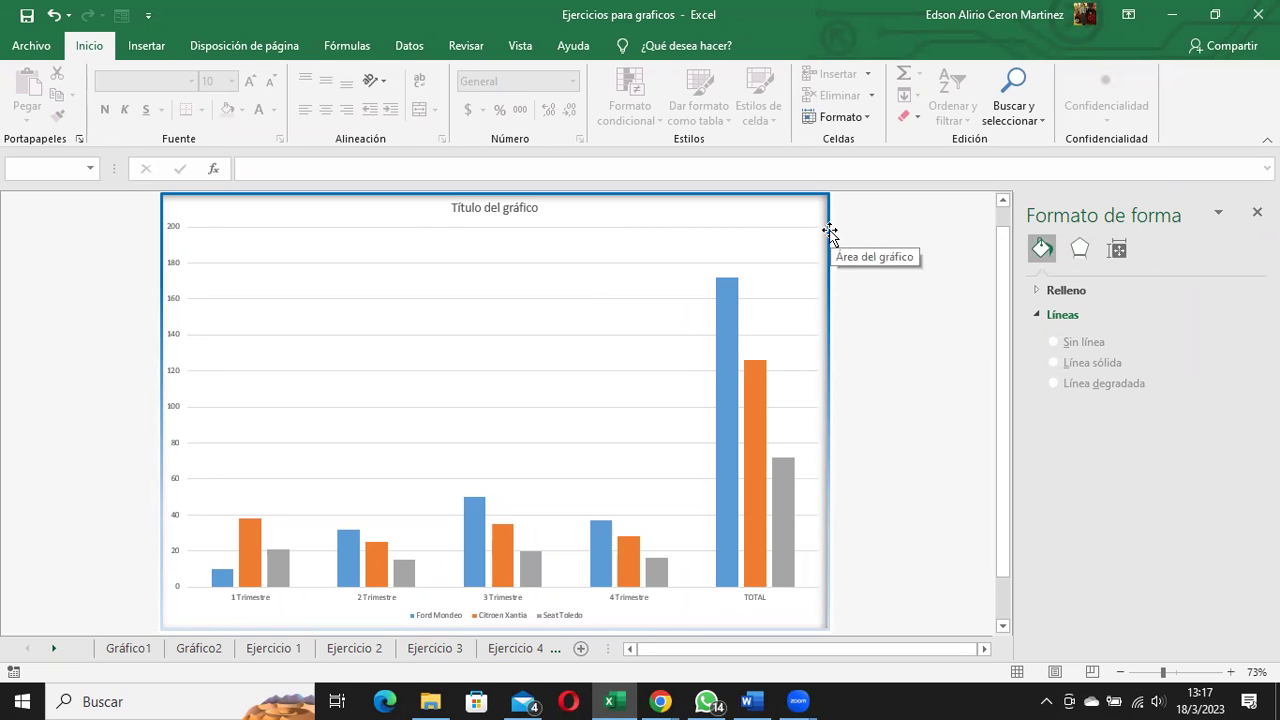
pyautogui.click(725, 292)
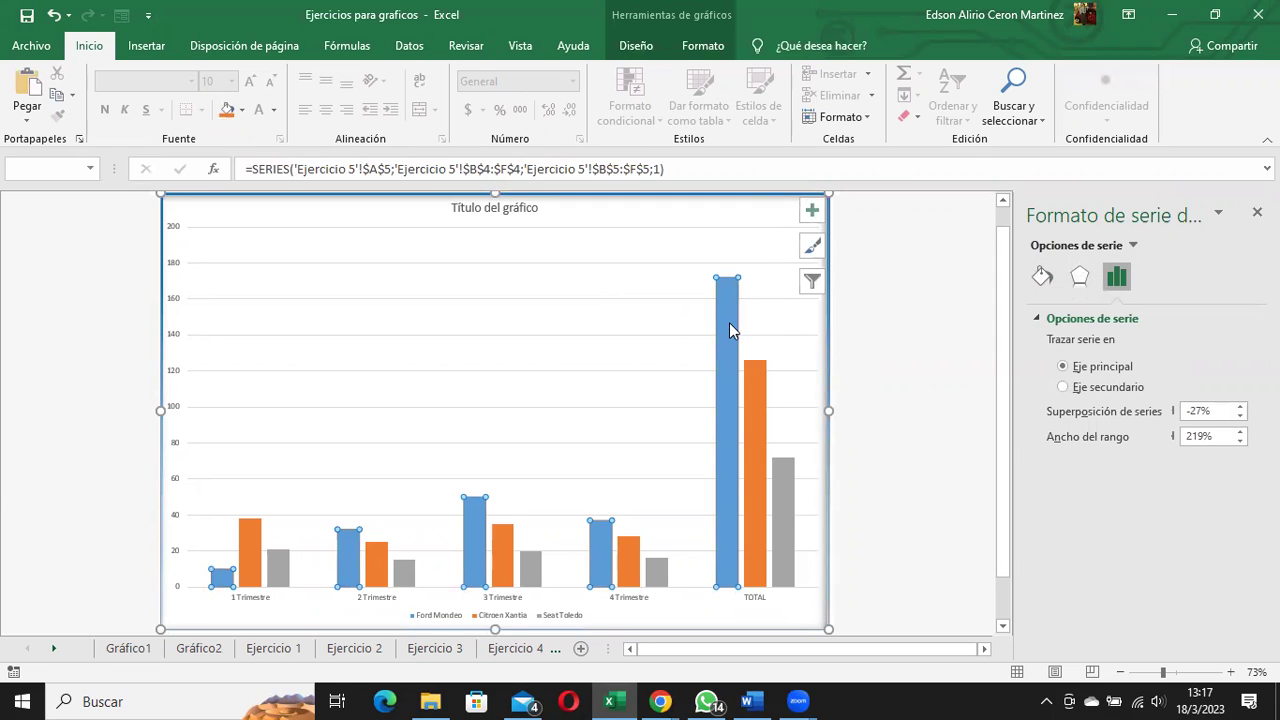
pyautogui.moveTo(474, 540)
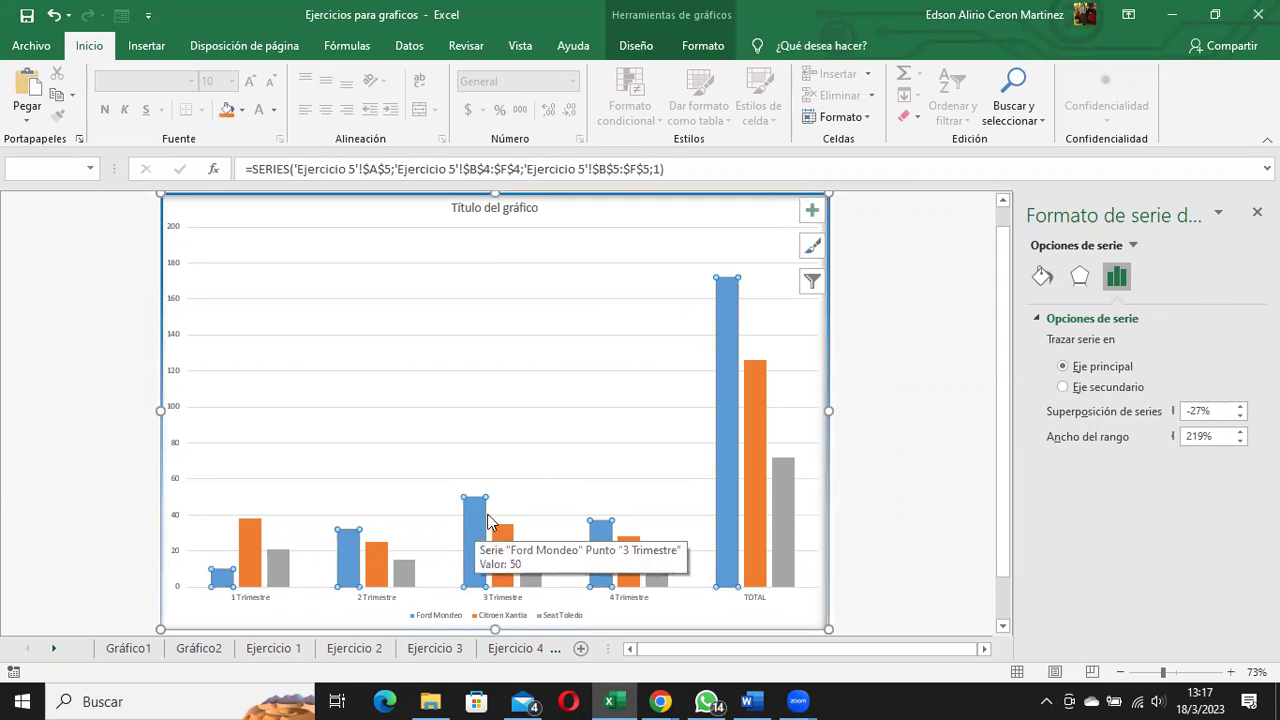
# Try individual Ford Mondeo bars, then reselect the whole Ford Mondeo series.
pyautogui.click(727, 335)
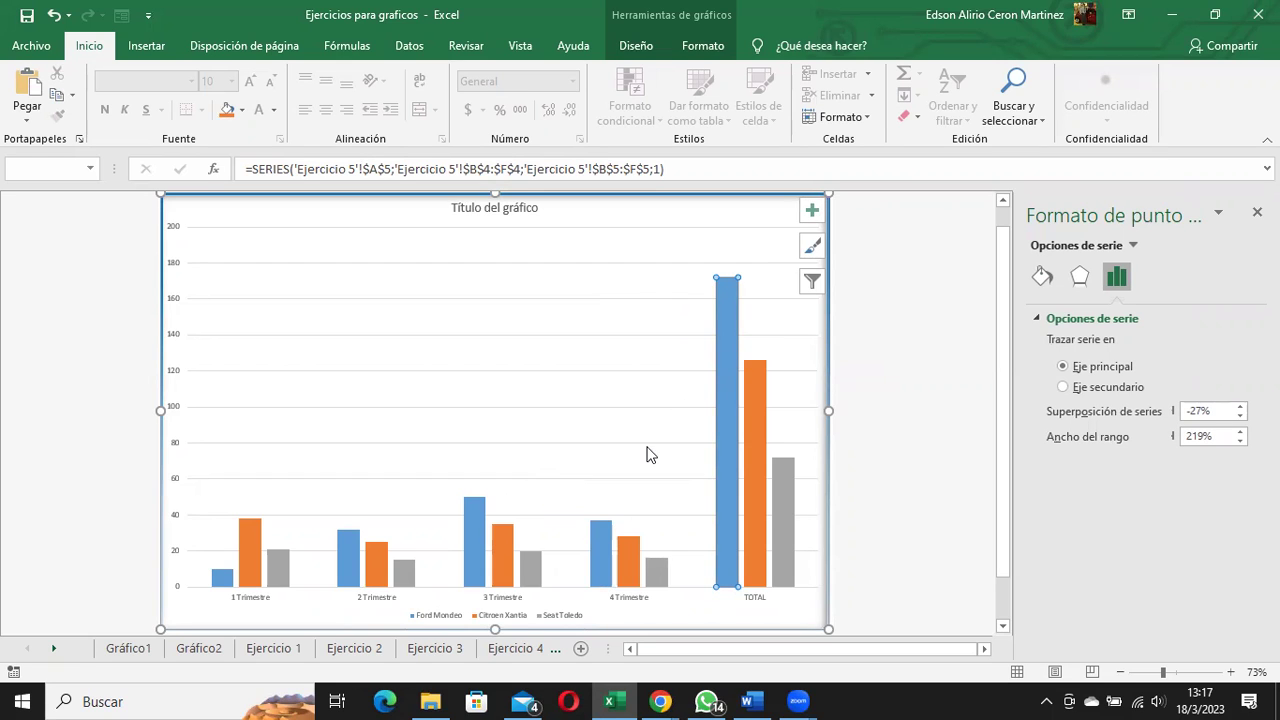
pyautogui.click(474, 530)
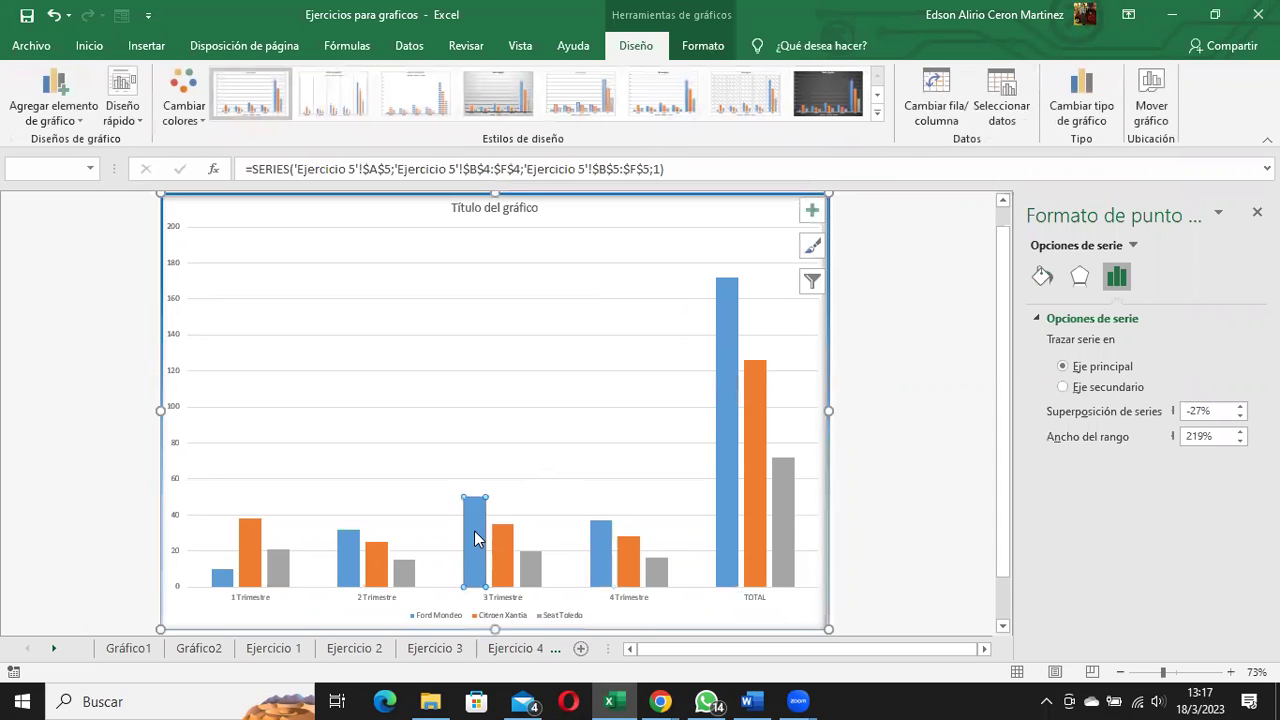
pyautogui.click(349, 563)
pyautogui.click(349, 566)
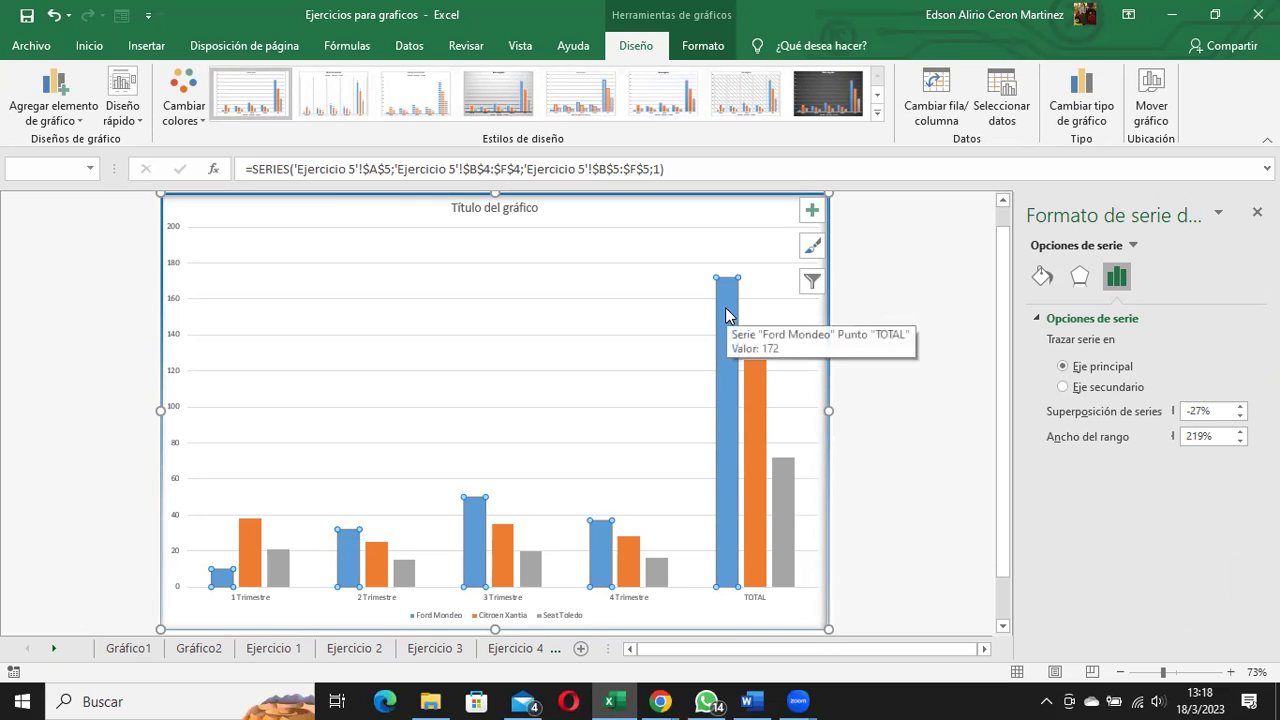
# Set the Ford Mondeo series fill to No fill under Fill & Line.
pyautogui.click(1041, 279)
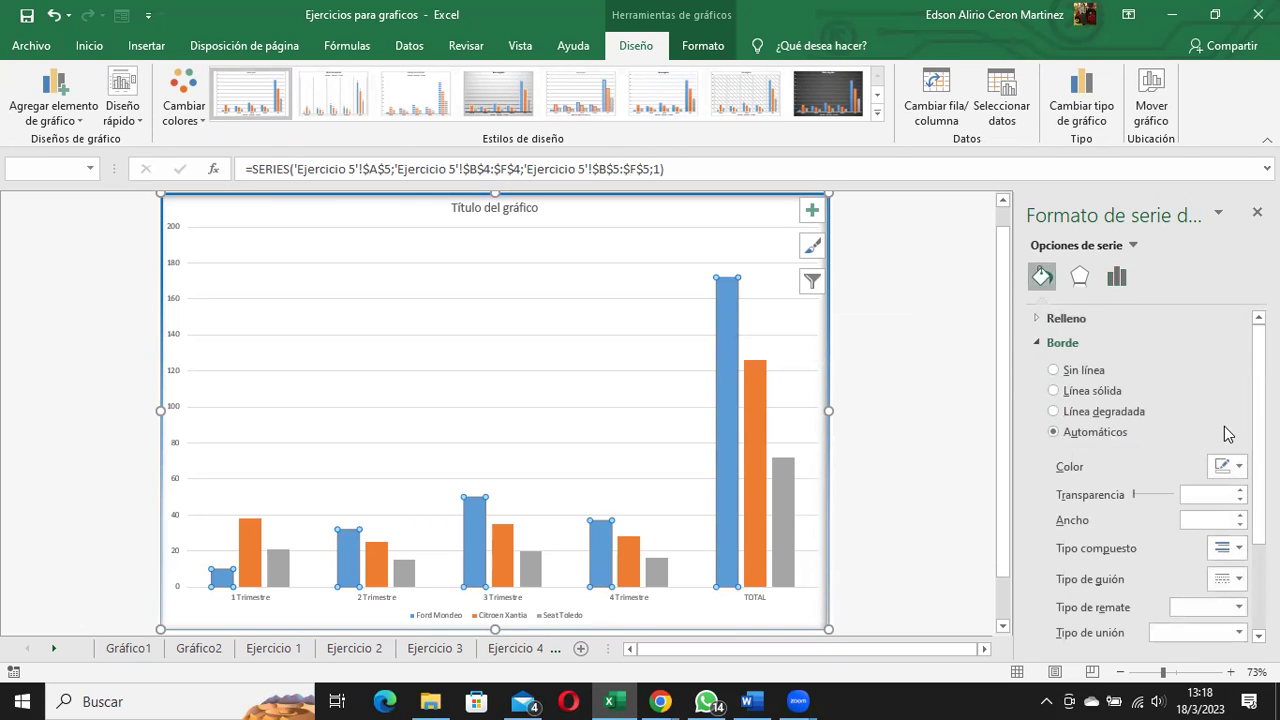
pyautogui.scroll(-1, 1244, 402)
pyautogui.scroll(-1, 1244, 402)
pyautogui.scroll(-1, 1244, 402)
pyautogui.scroll(-1, 1244, 402)
pyautogui.scroll(4, 1244, 402)
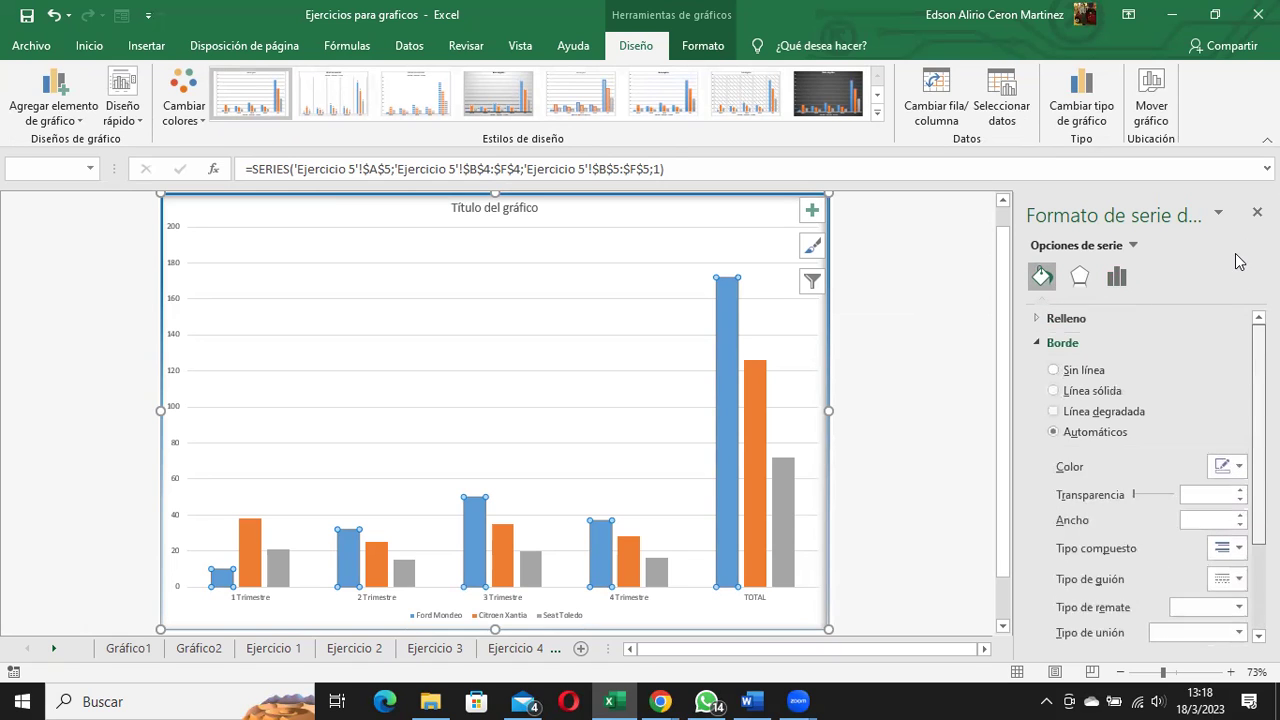
pyautogui.click(1040, 343)
pyautogui.click(1040, 318)
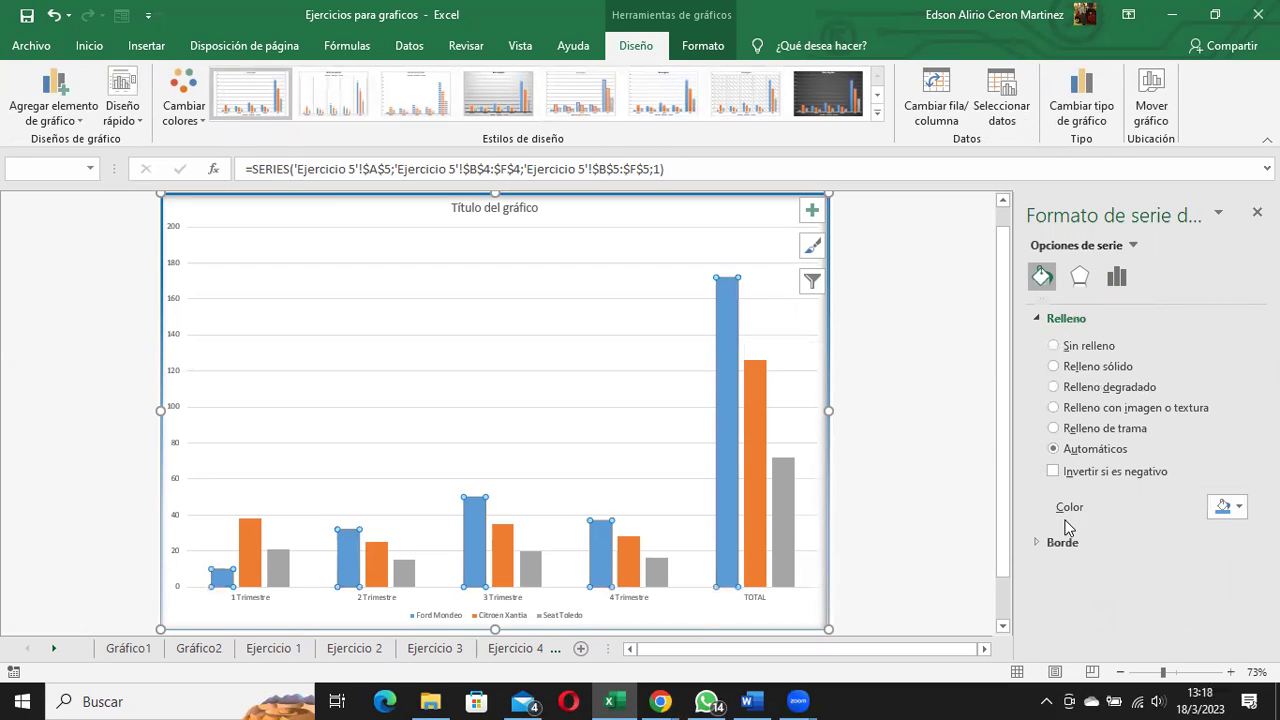
pyautogui.click(1084, 350)
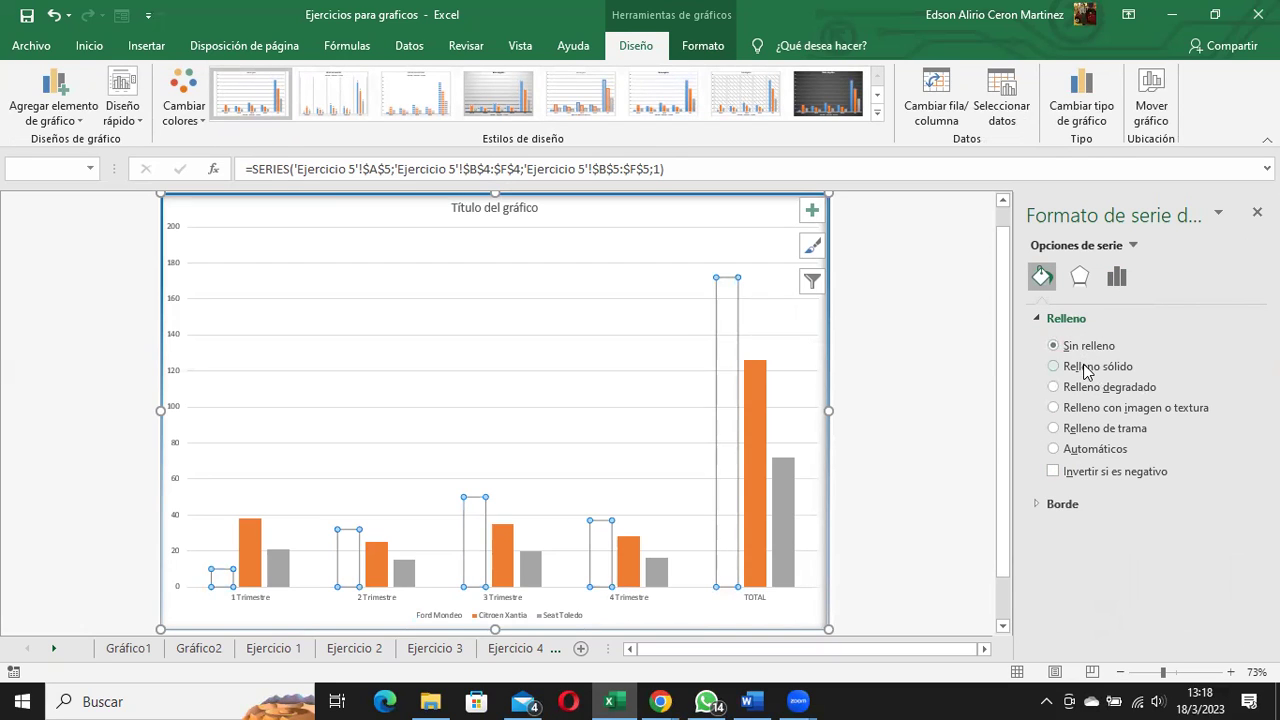
# Switch the Ford Mondeo bars to picture or texture fill and open Insertar imágenes.
pyautogui.click(1089, 369)
pyautogui.click(1095, 410)
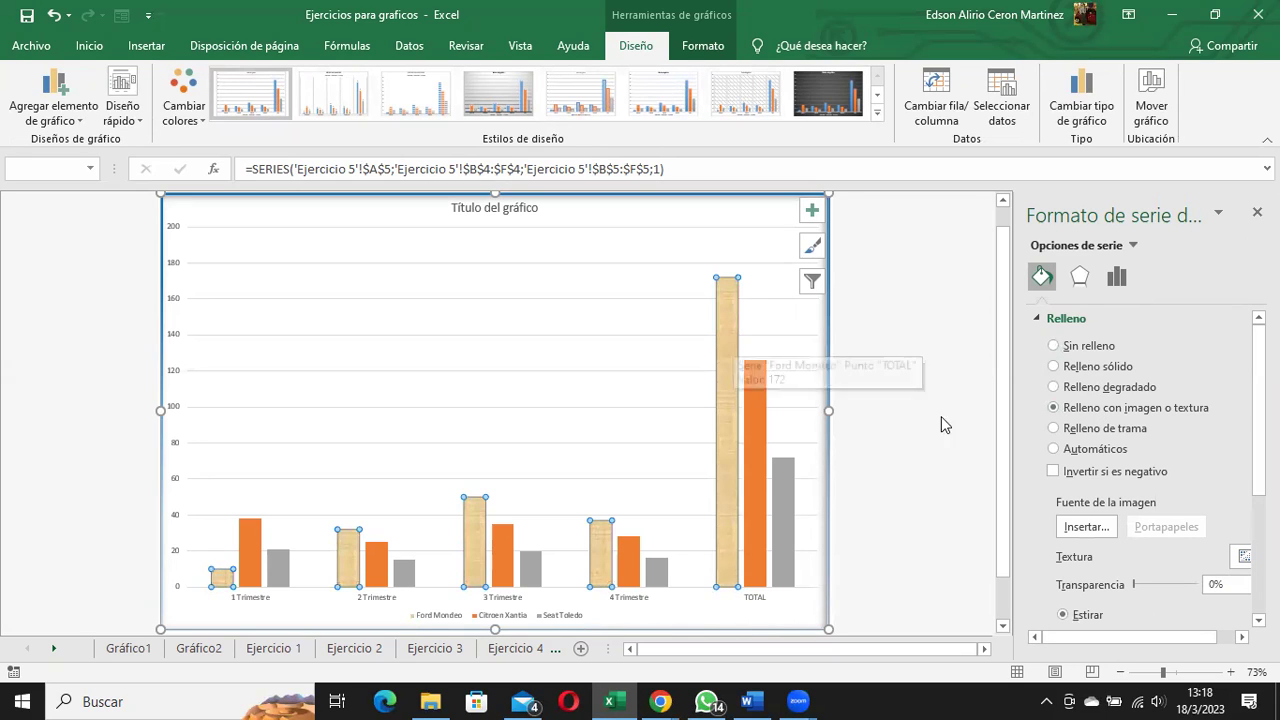
pyautogui.click(1078, 526)
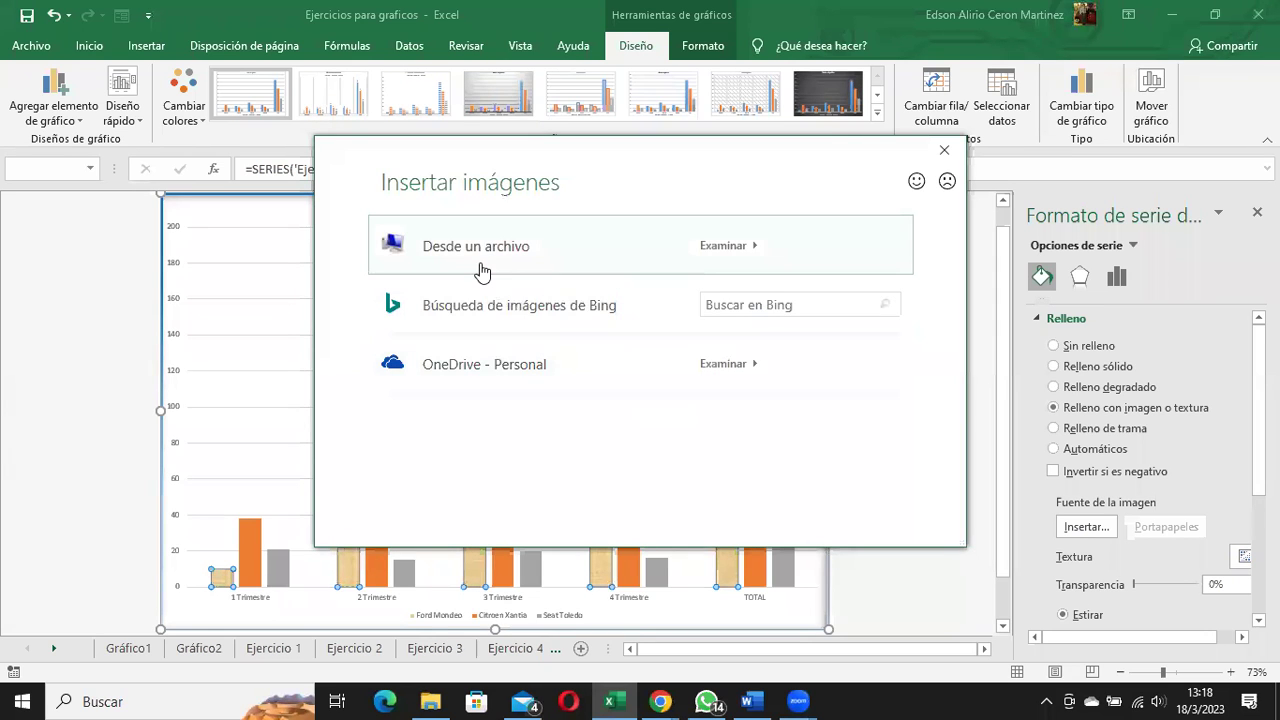
# Choose to insert a picture from a file and browse to the Documentos folder.
pyautogui.click(476, 256)
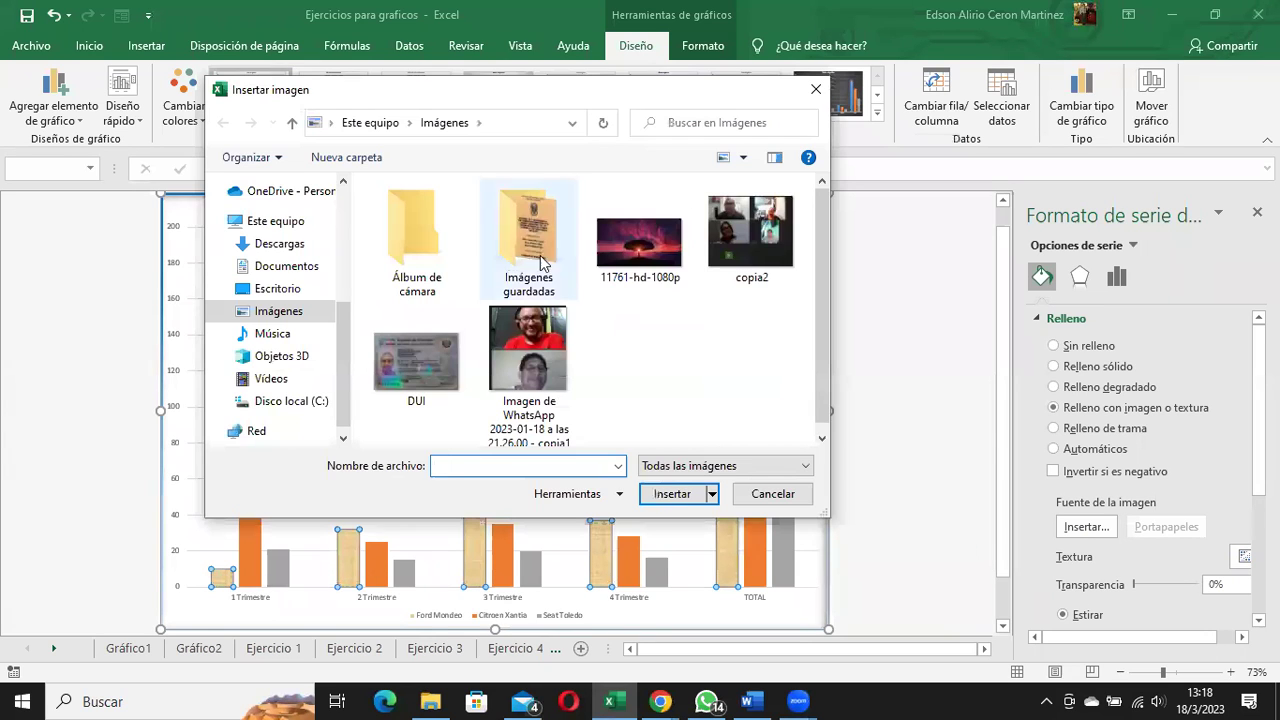
pyautogui.click(284, 312)
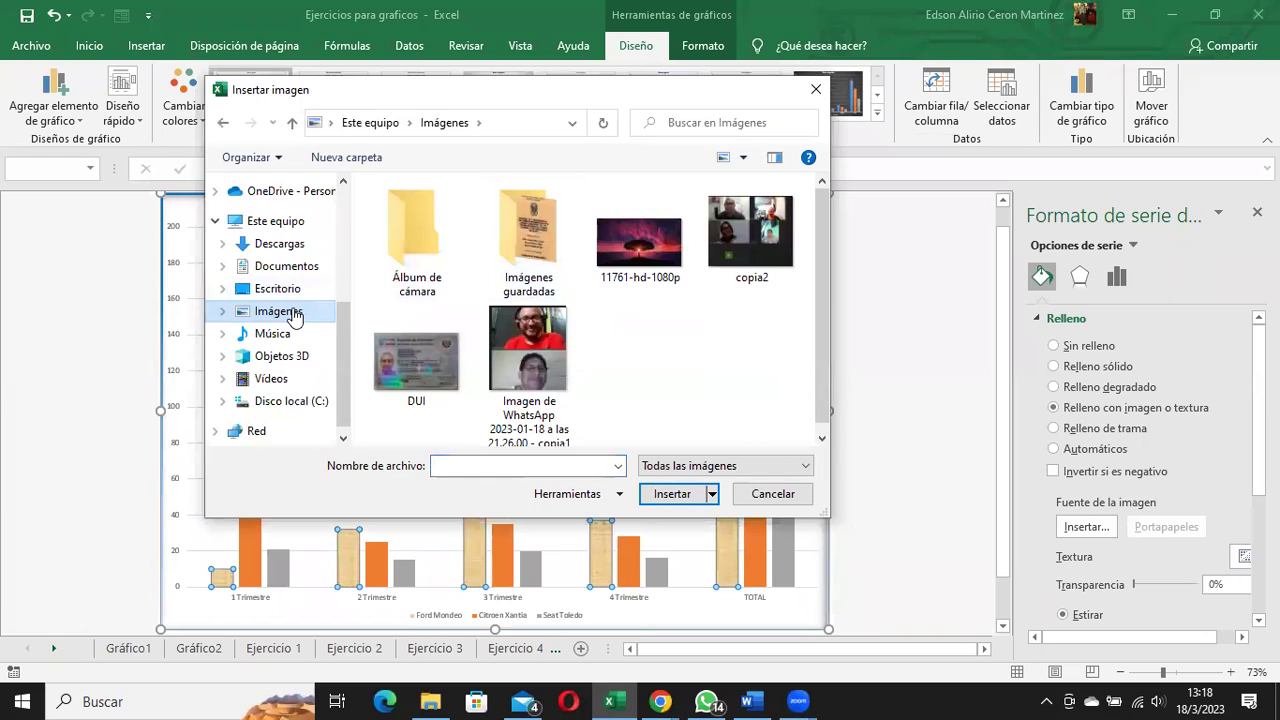
pyautogui.click(287, 268)
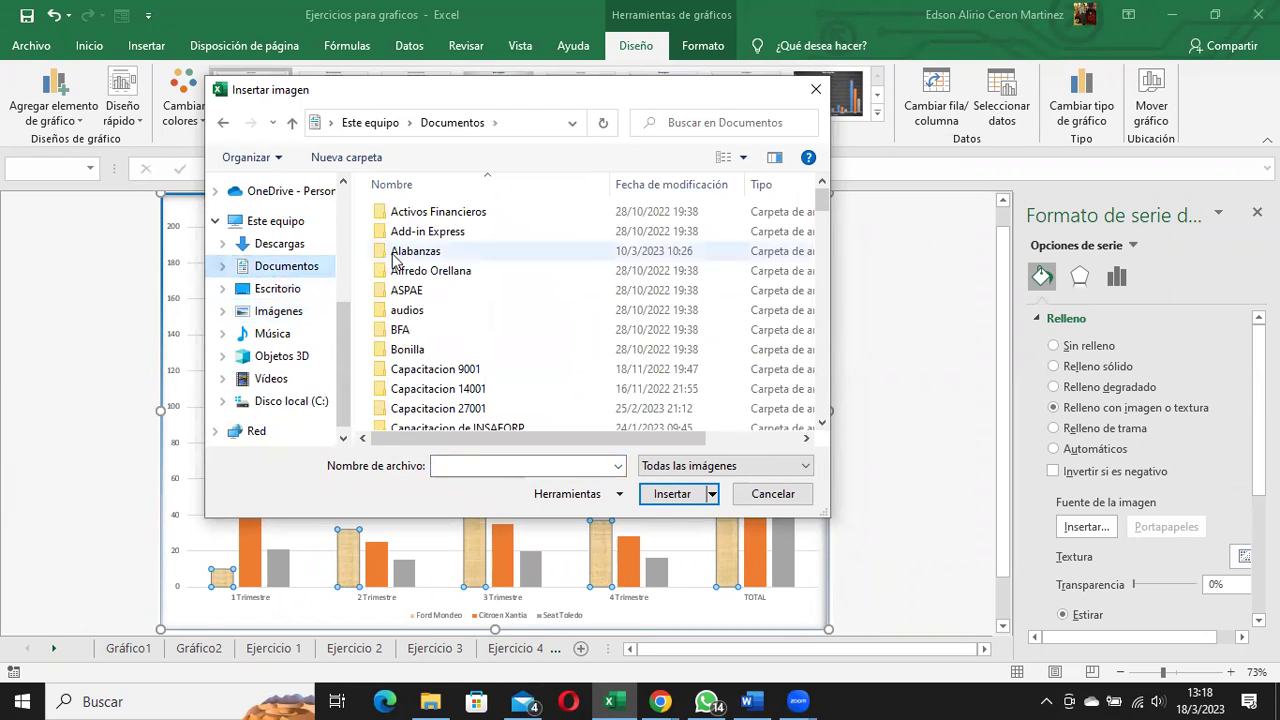
pyautogui.press('n')
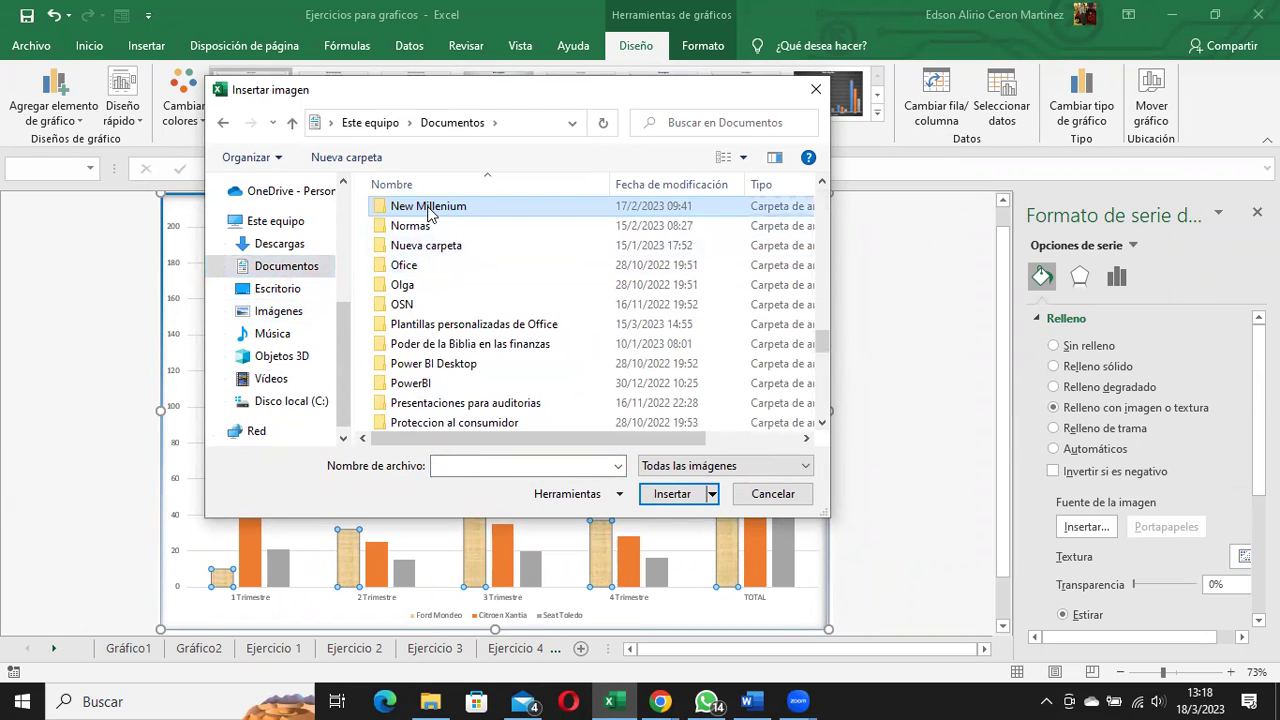
pyautogui.press('Up')
pyautogui.press('Up')
pyautogui.press('Up')
pyautogui.press('Up')
pyautogui.press('Up')
pyautogui.press('Up')
pyautogui.press('Up')
pyautogui.press('Up')
pyautogui.press('Up')
pyautogui.press('Up')
pyautogui.press('Up')
pyautogui.press('Up')
pyautogui.press('Up')
pyautogui.press('pageup')
pyautogui.press('Up')
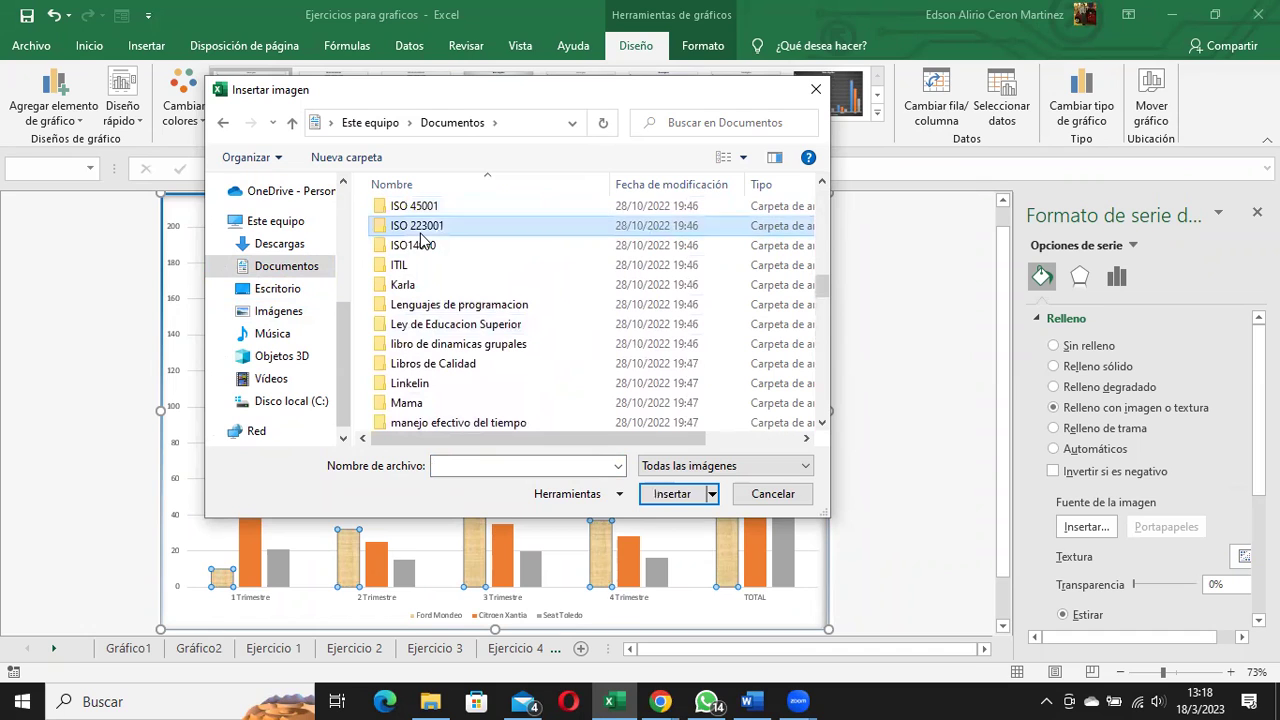
pyautogui.click(820, 184)
pyautogui.click(820, 184)
pyautogui.click(820, 184)
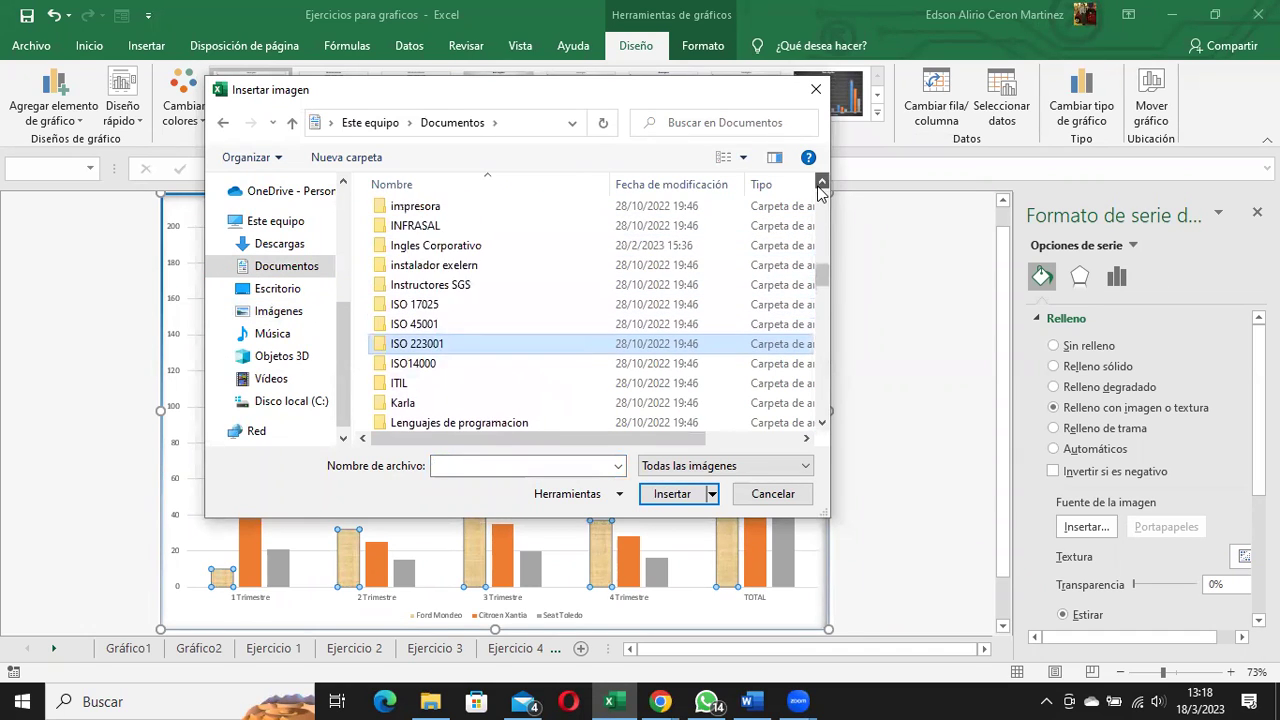
# Open Ingles Corporativo > Excel Basico and insert the red car photo as the bars' fill.
pyautogui.doubleClick(447, 248)
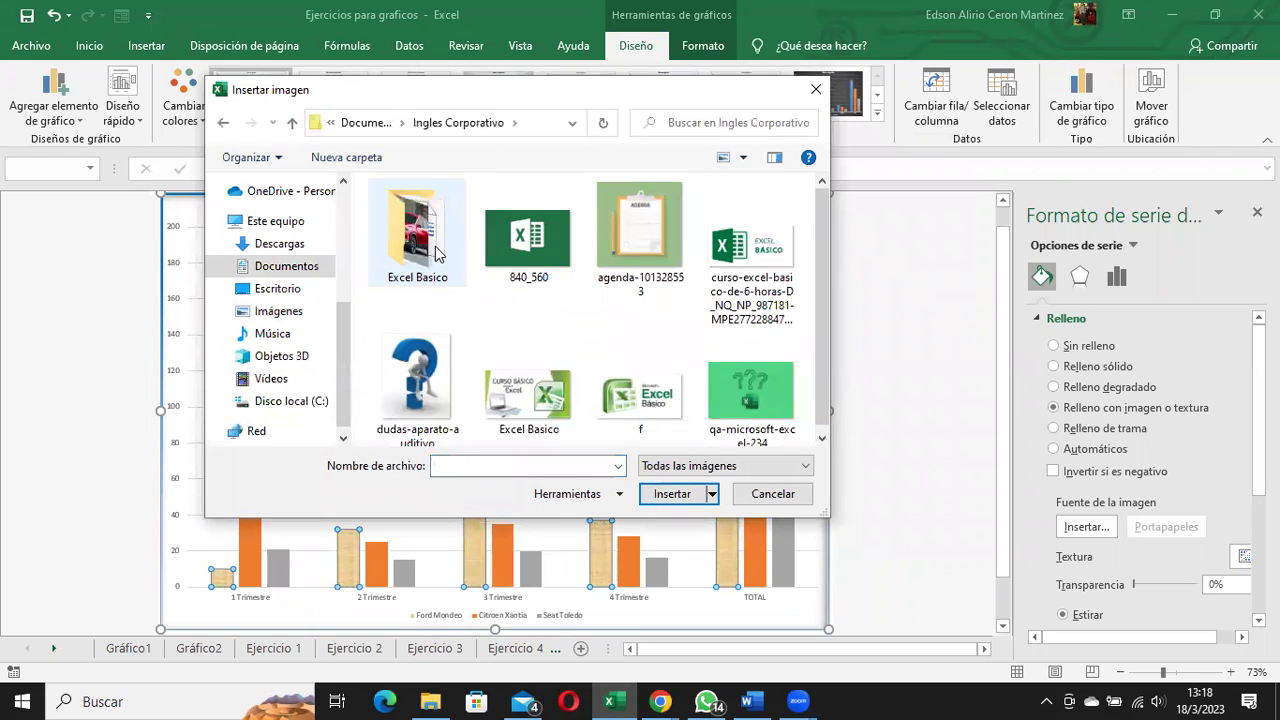
pyautogui.doubleClick(437, 254)
pyautogui.click(524, 256)
pyautogui.doubleClick(524, 256)
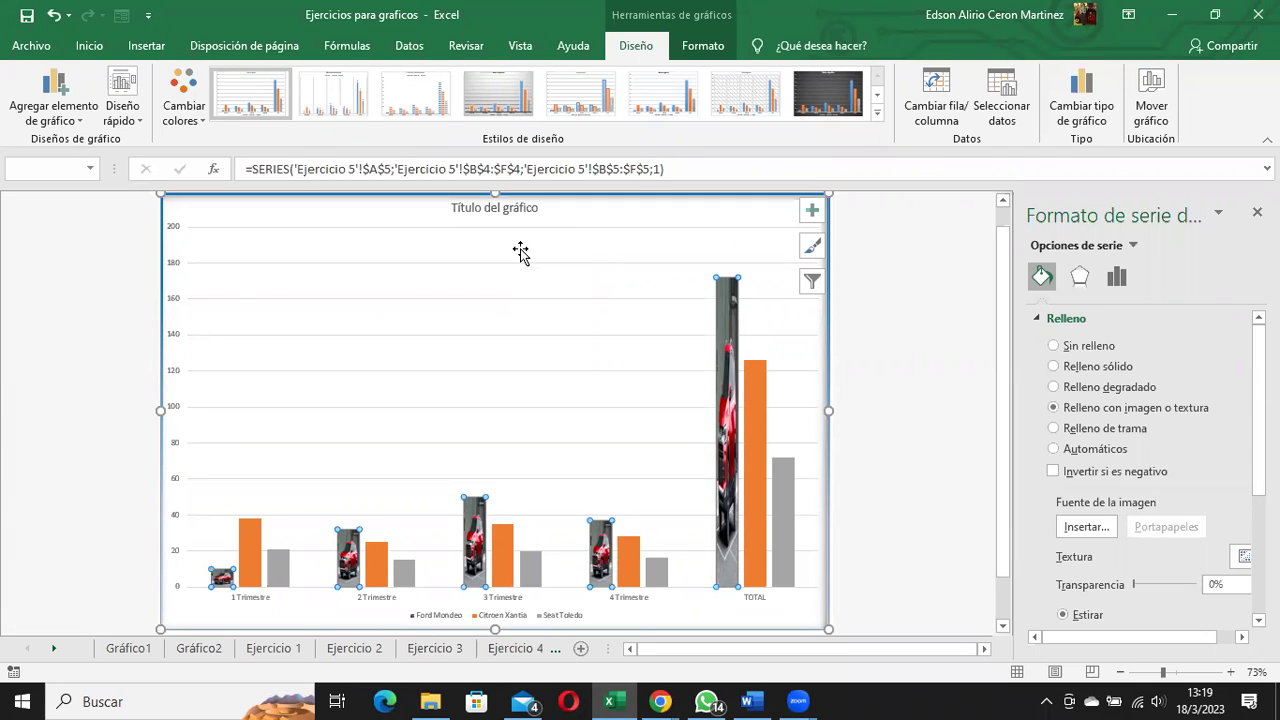
# Give the chart's plot area a picture fill using the red car photo.
pyautogui.click(520, 252)
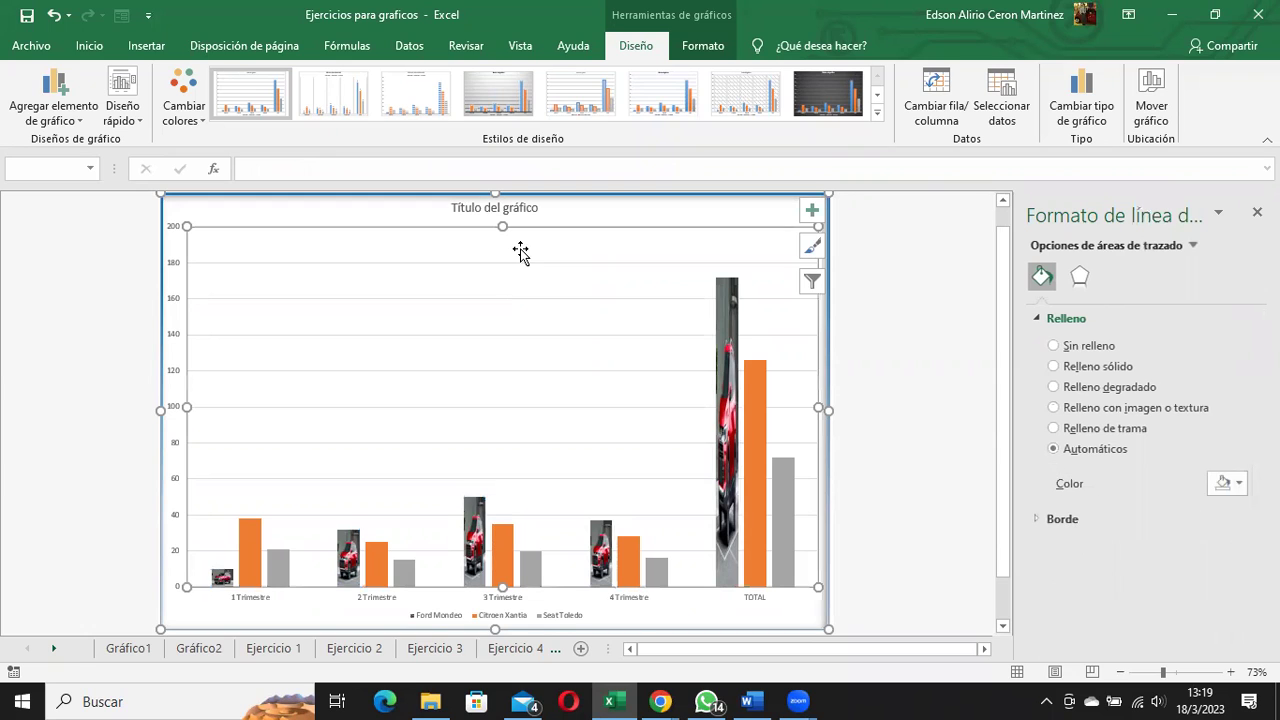
pyautogui.click(1055, 408)
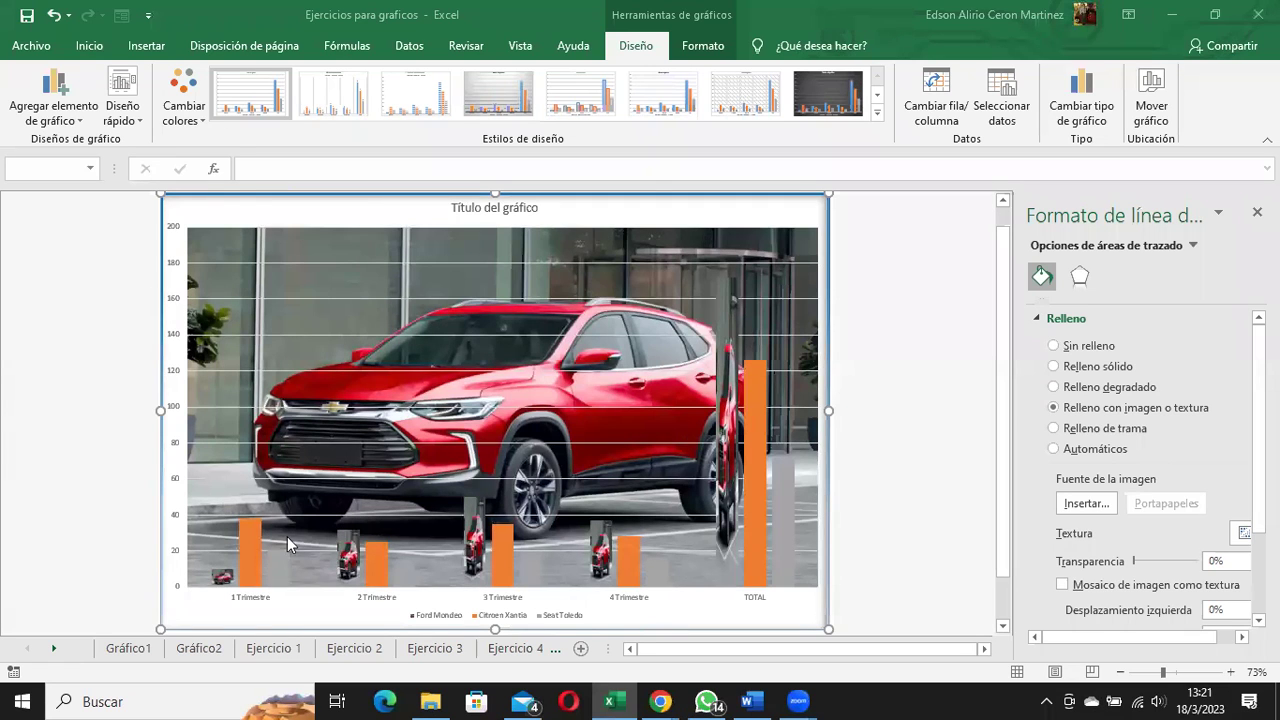
# Apply the Paleta de colores 2 scheme from Cambiar colores to the chart.
pyautogui.click(247, 545)
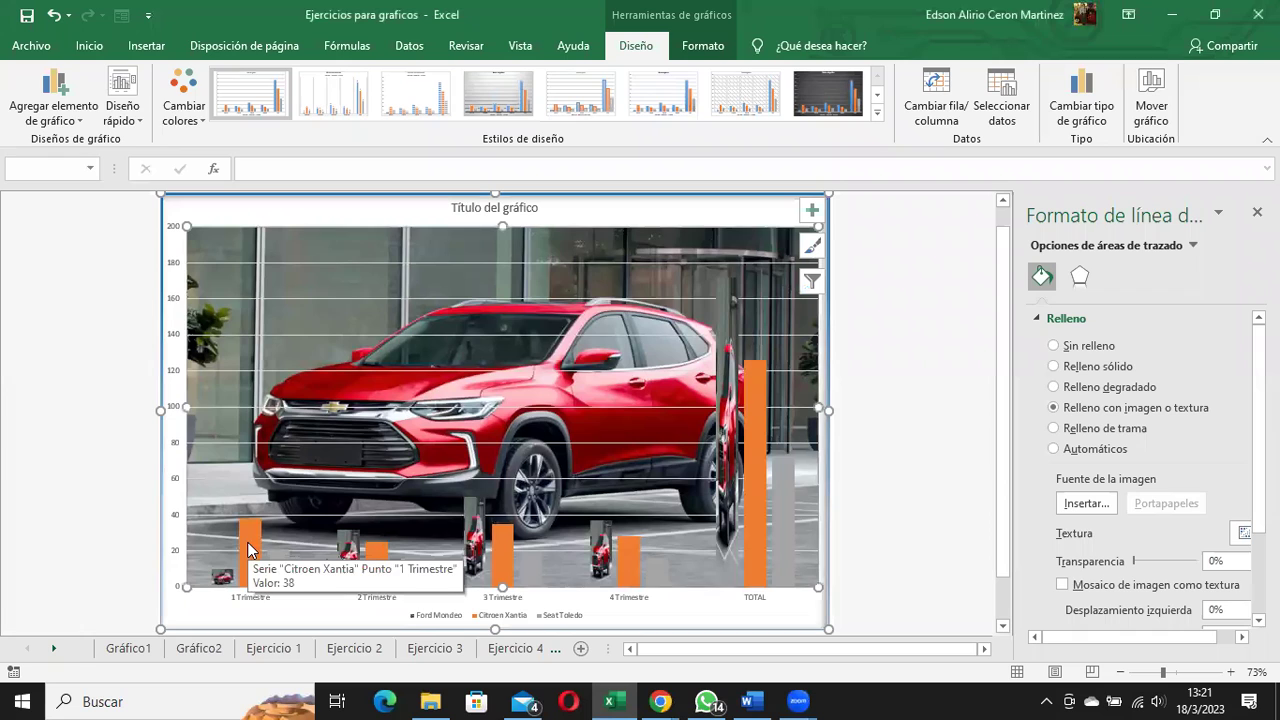
pyautogui.click(185, 110)
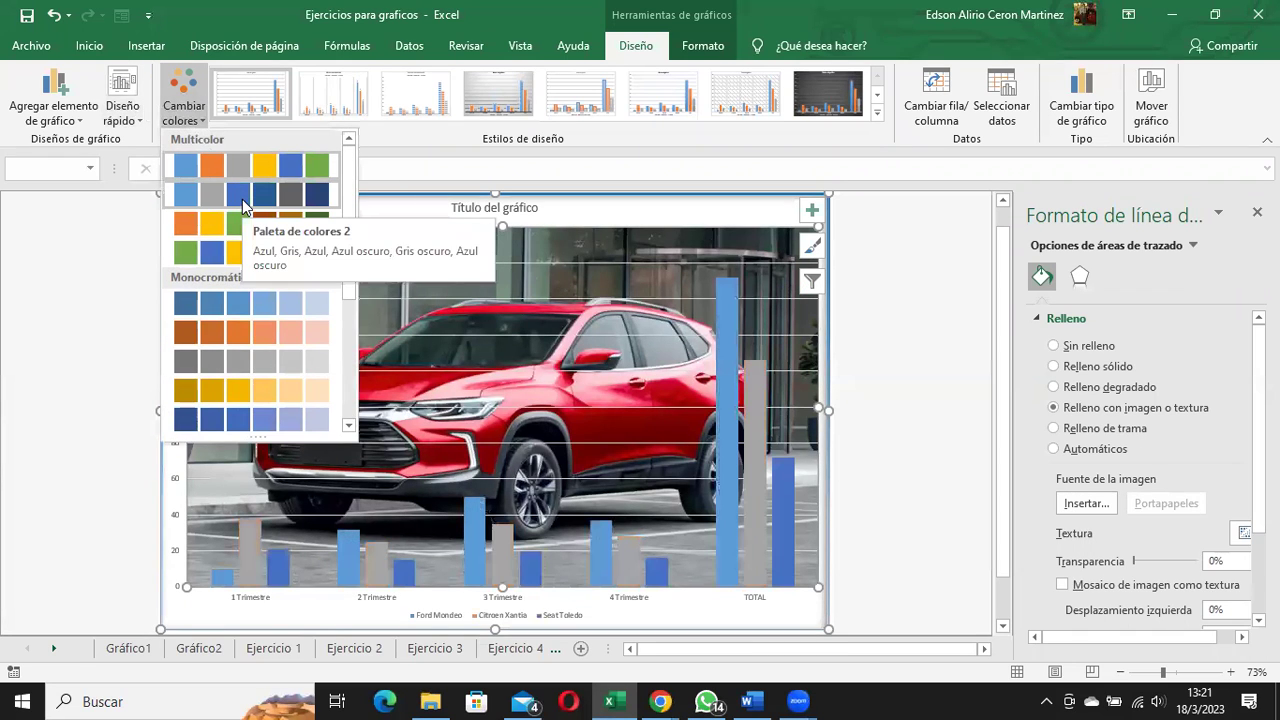
pyautogui.click(187, 205)
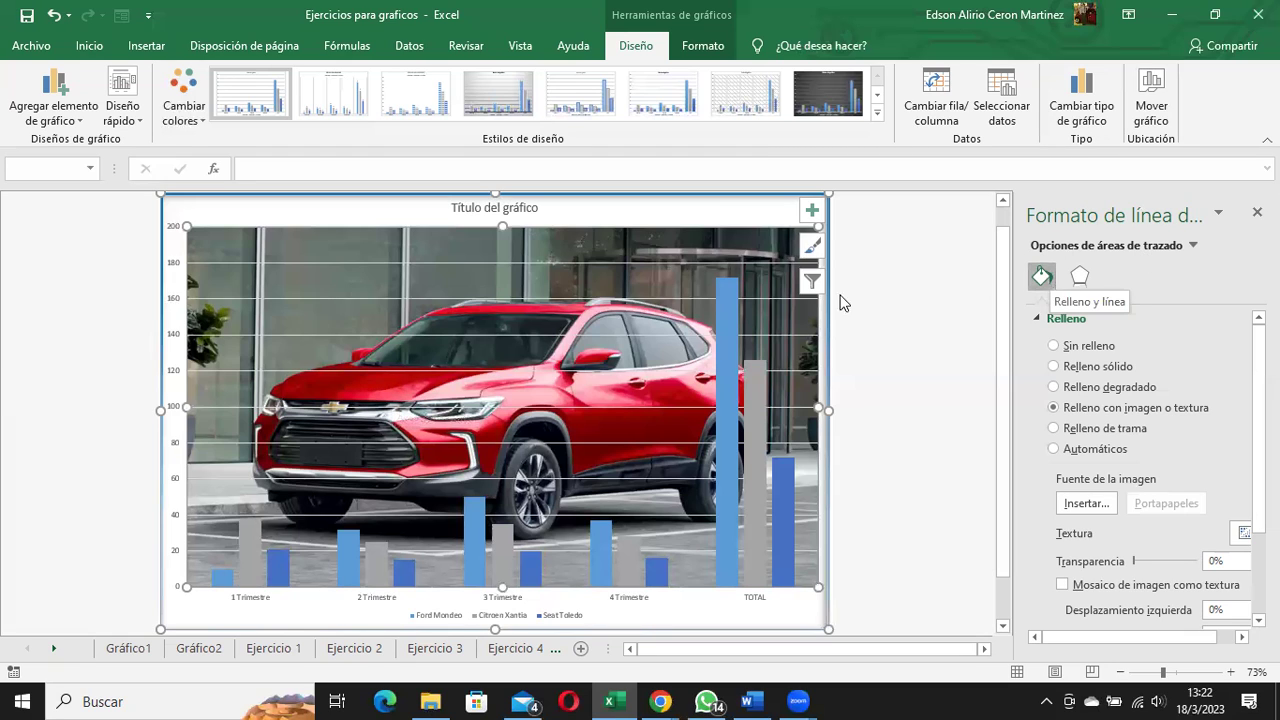
# Use Fill Color to make Ford Mondeo orange, Citroen Xantia yellow and Seat Toledo purple.
pyautogui.click(729, 312)
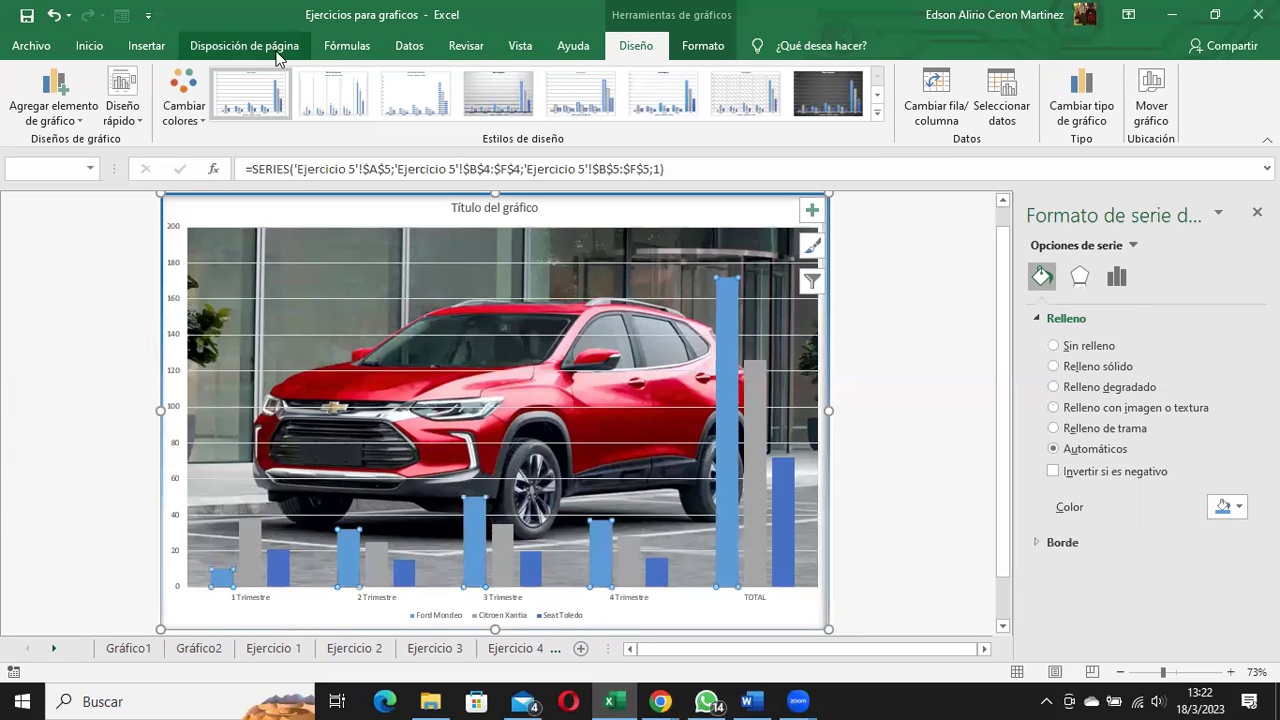
pyautogui.click(93, 48)
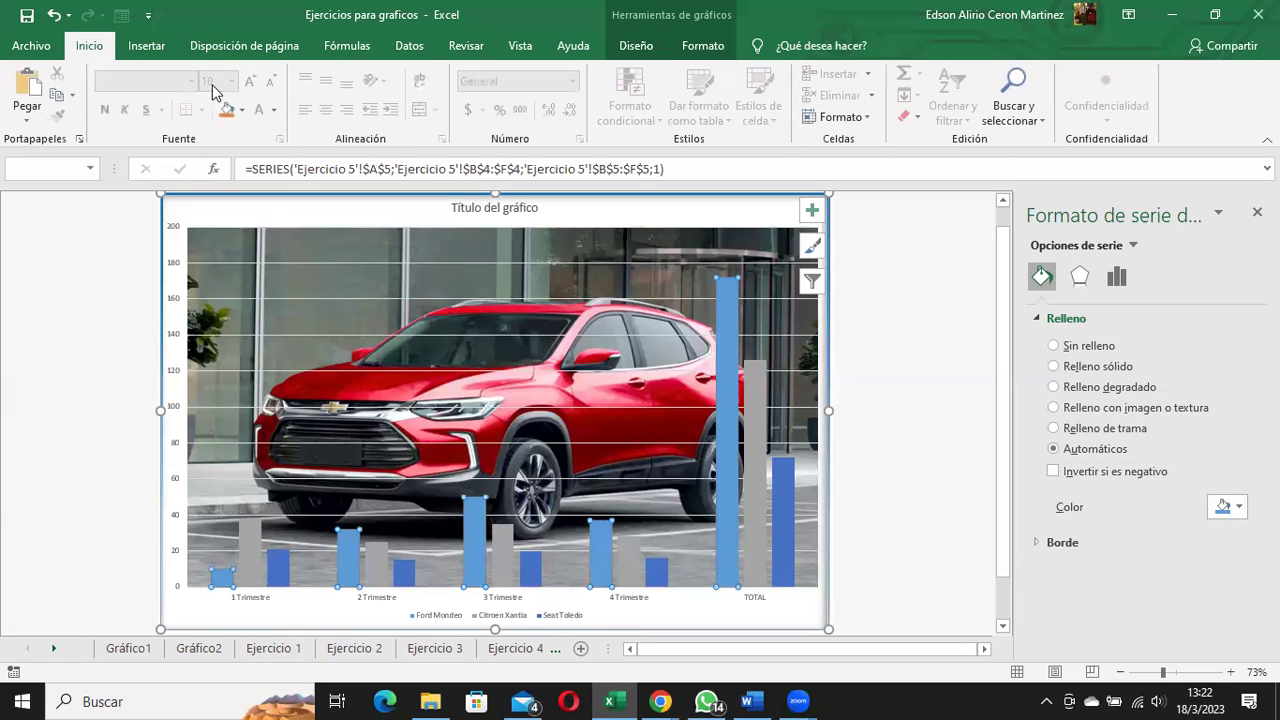
pyautogui.click(226, 112)
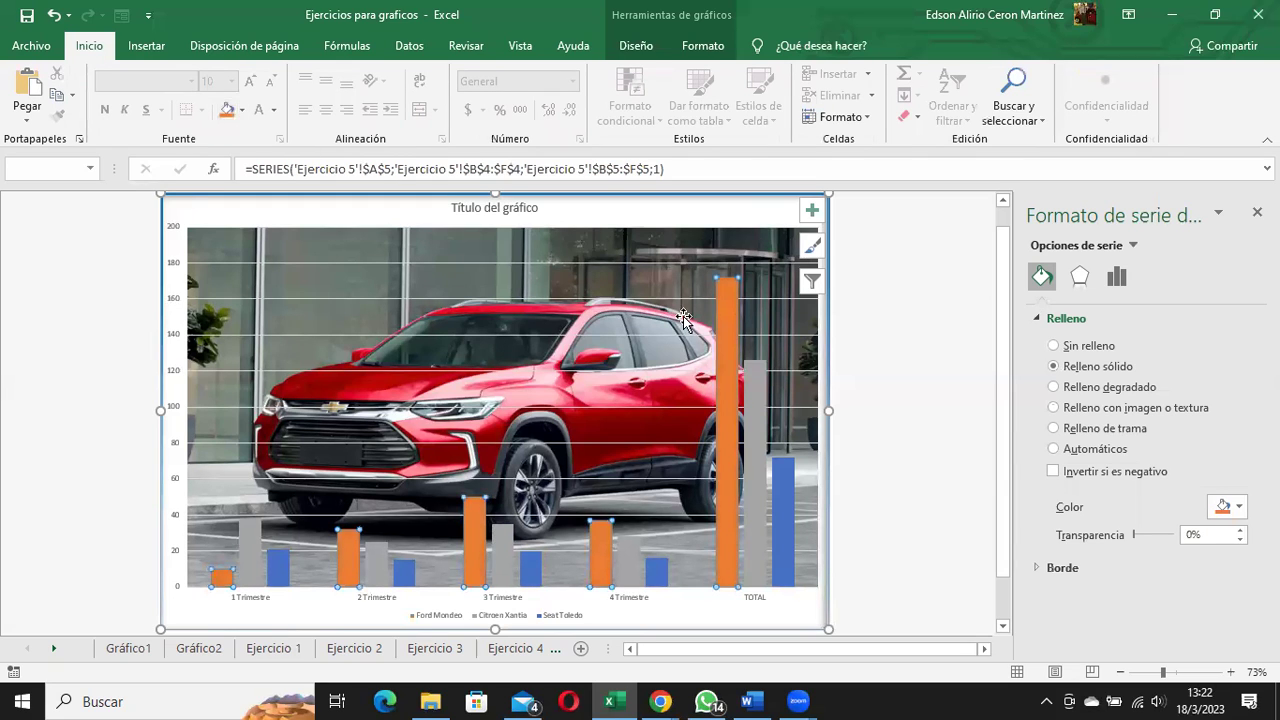
pyautogui.click(756, 388)
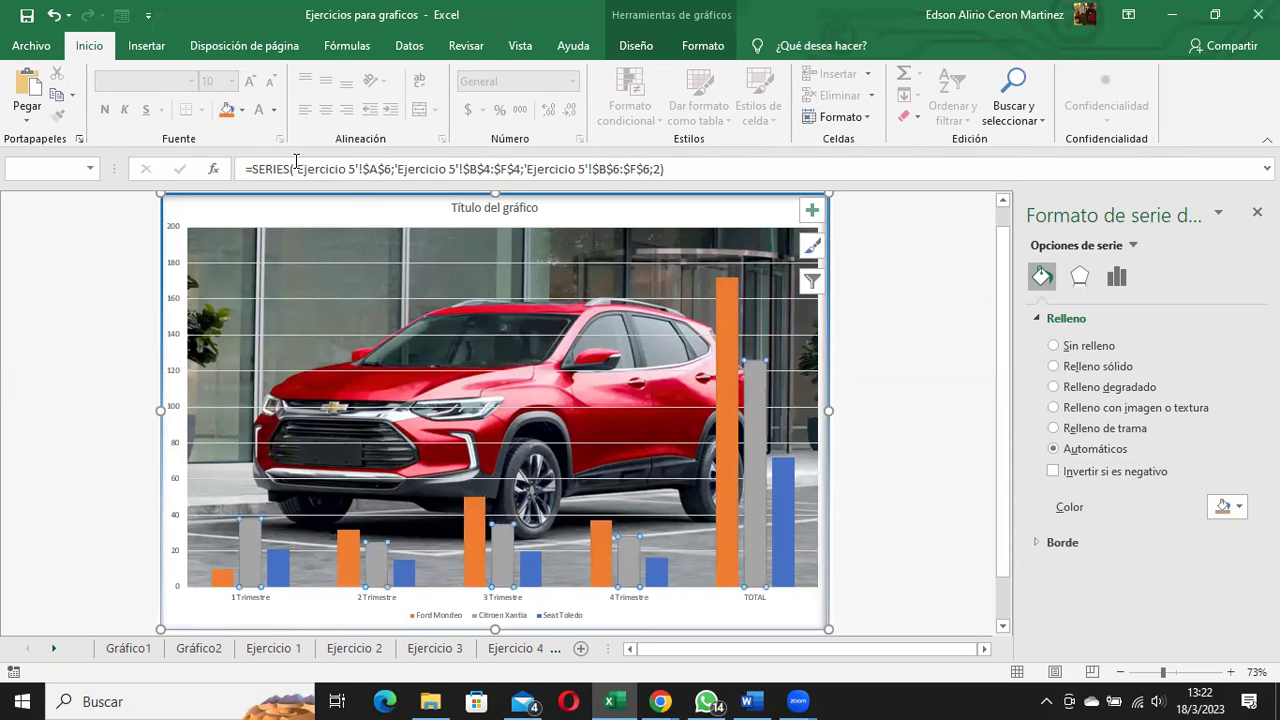
pyautogui.click(241, 110)
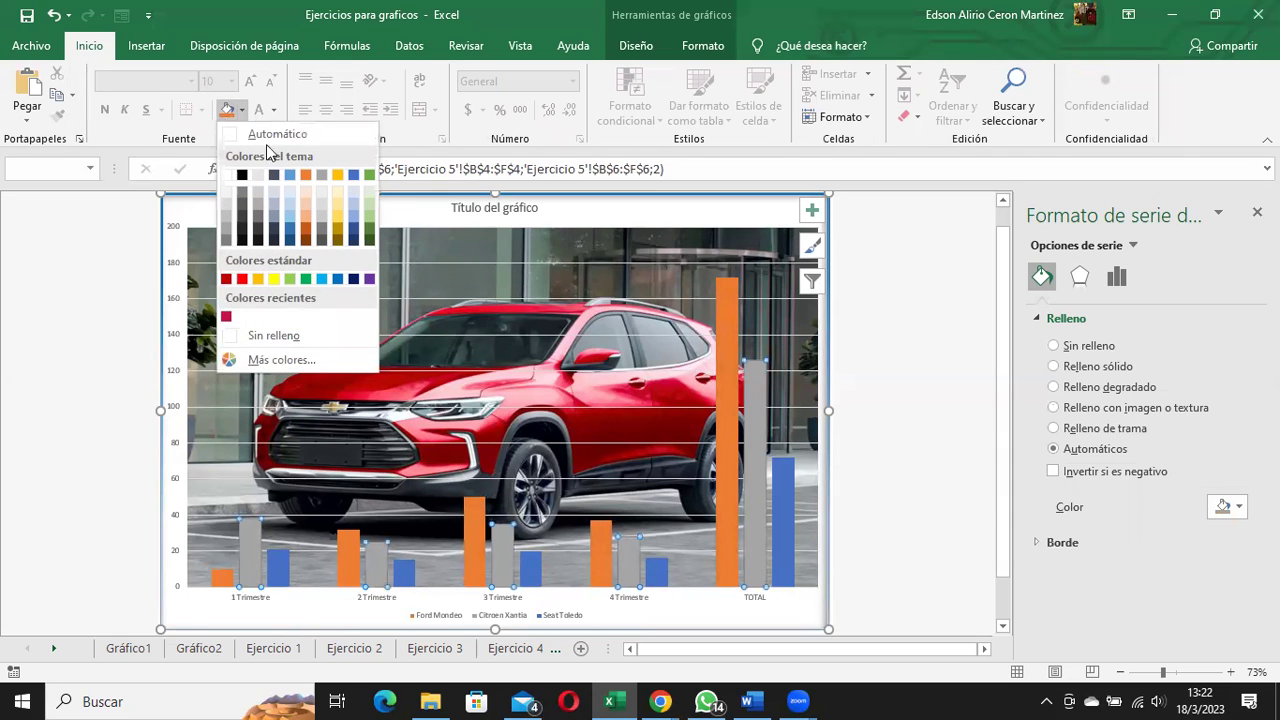
pyautogui.click(274, 279)
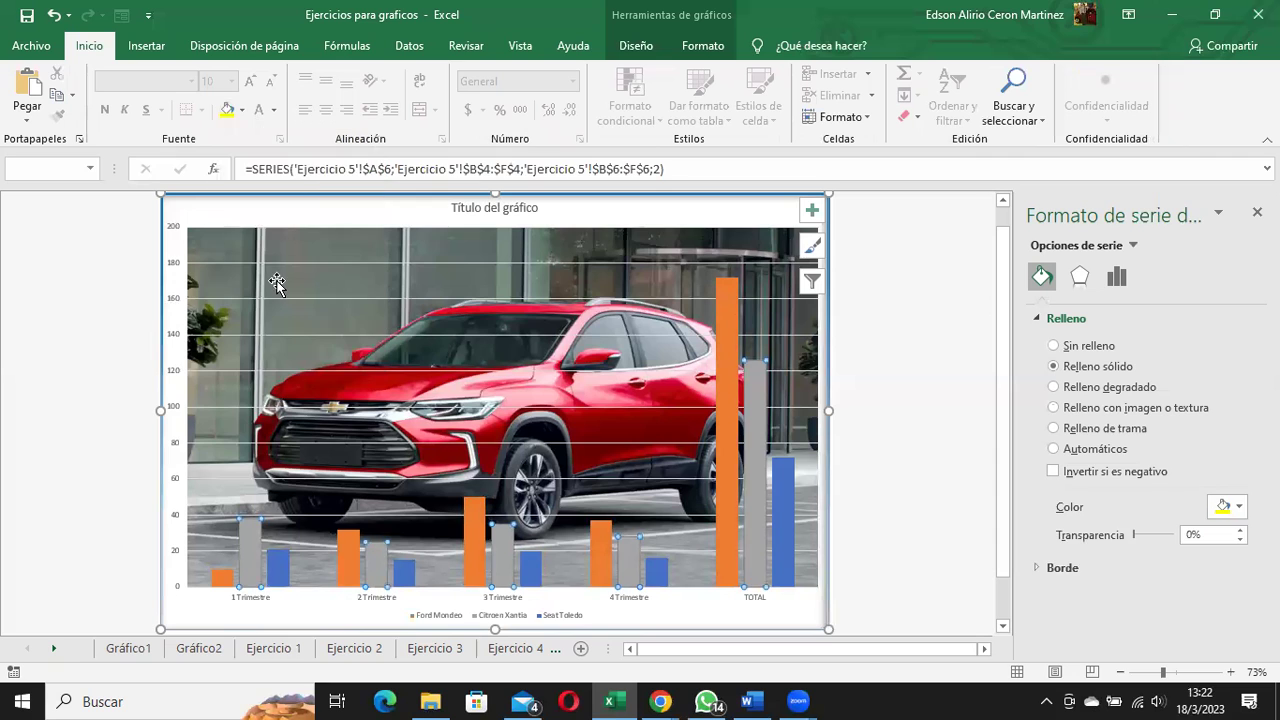
pyautogui.click(785, 491)
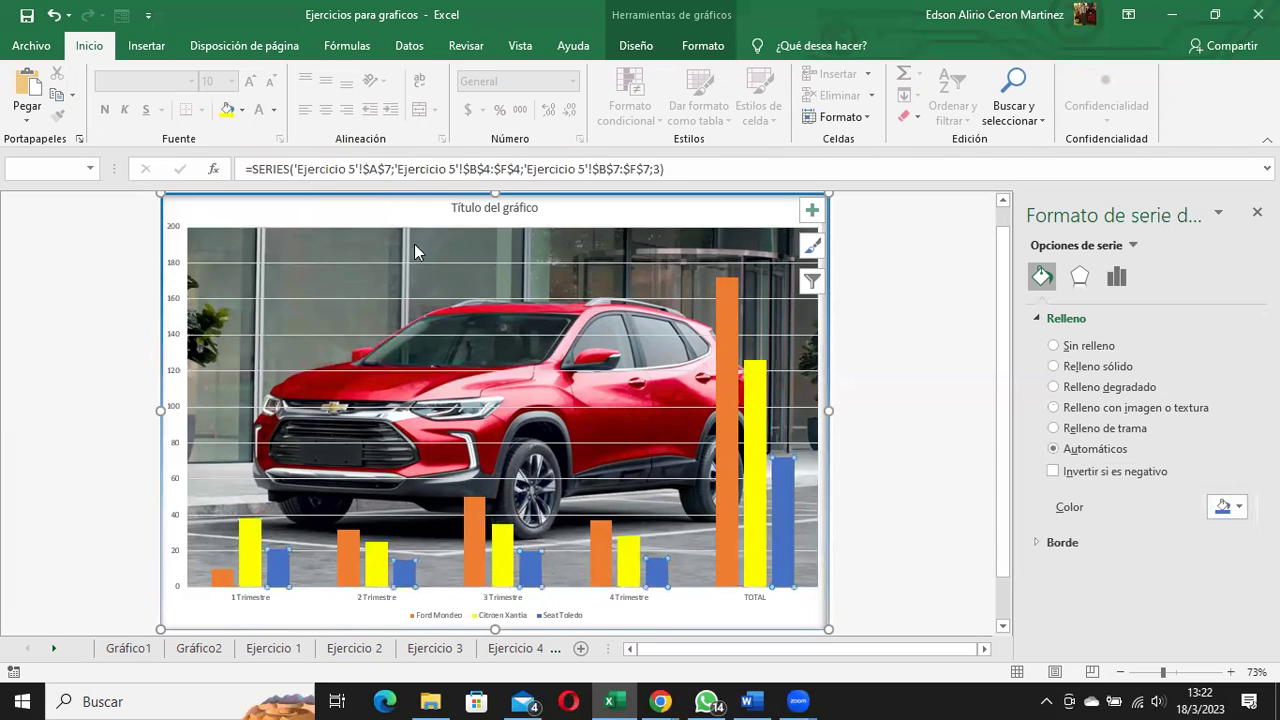
pyautogui.click(242, 110)
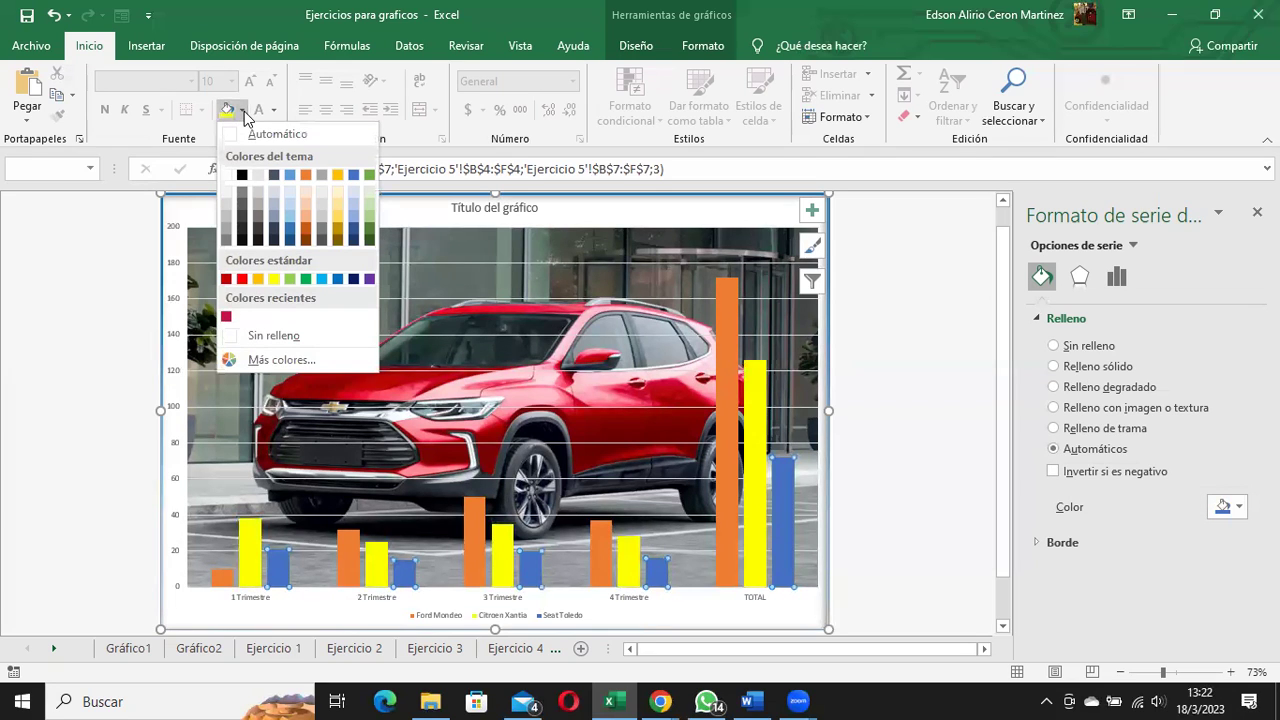
pyautogui.click(369, 279)
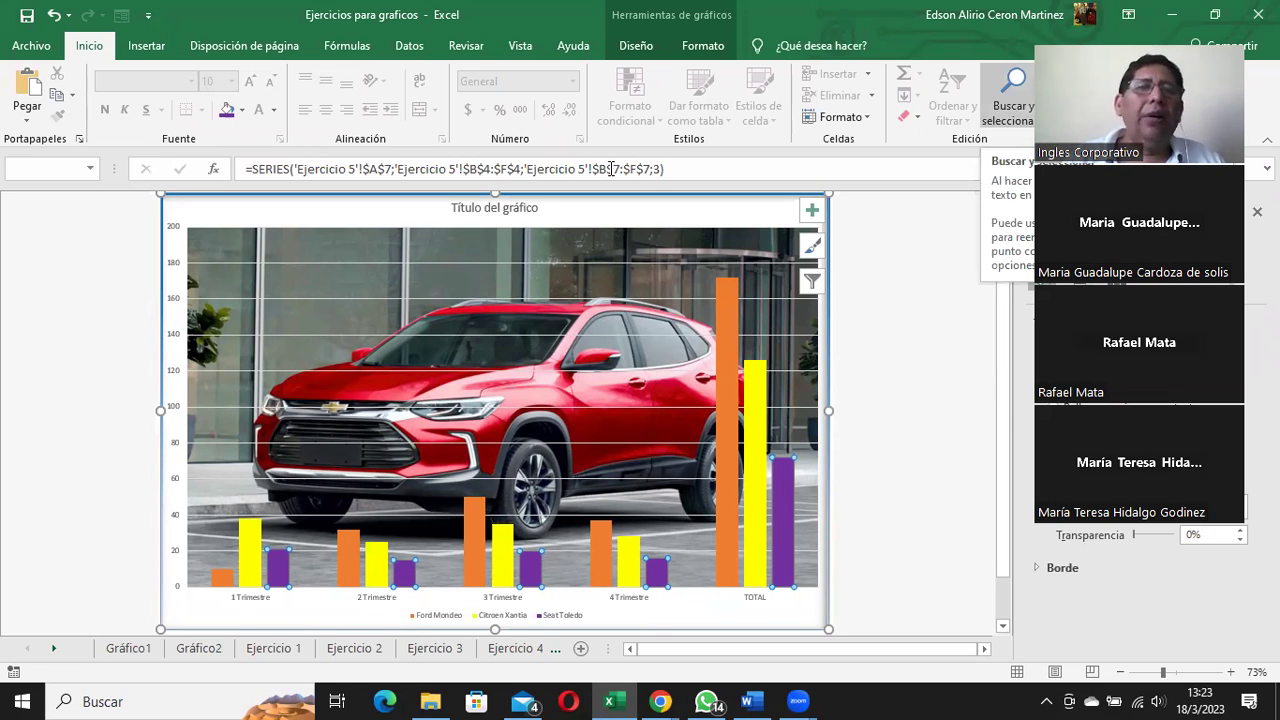
# Retype the chart title as 'Ventas del año' in Arial, enlarged to 32 pt.
pyautogui.click(498, 208)
pyautogui.tripleClick(498, 208)
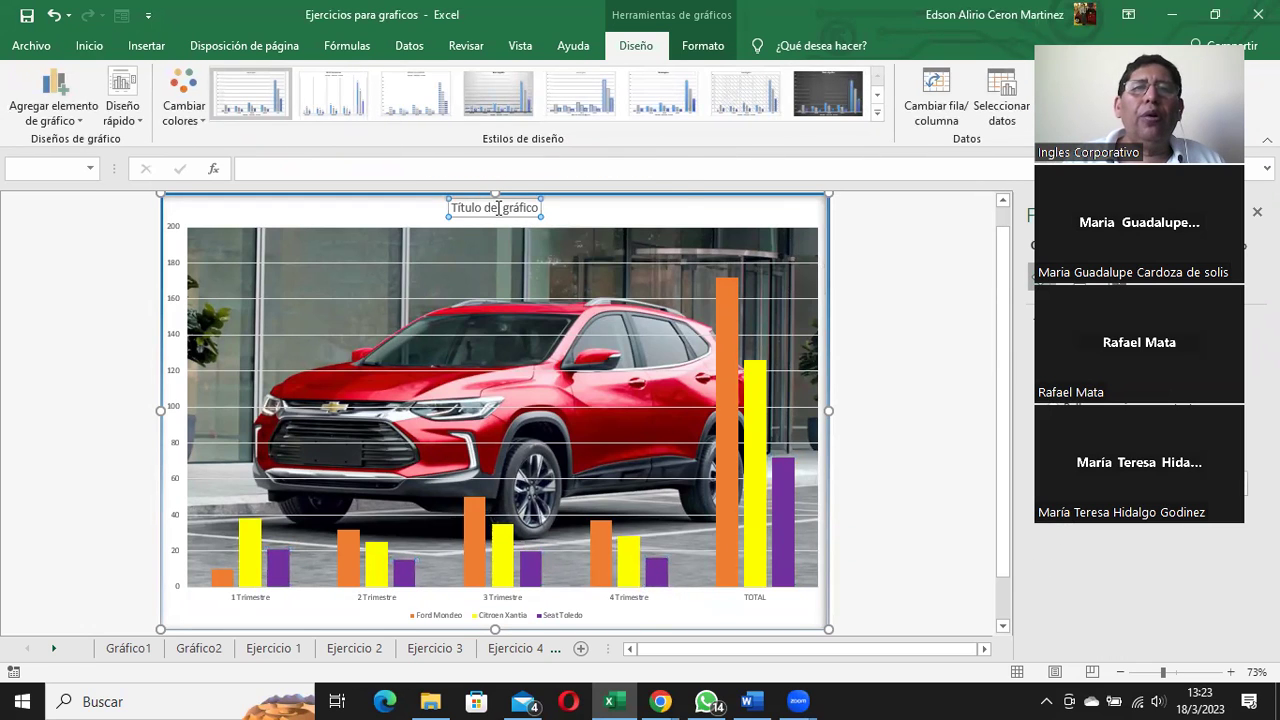
pyautogui.write('Ventas del año')
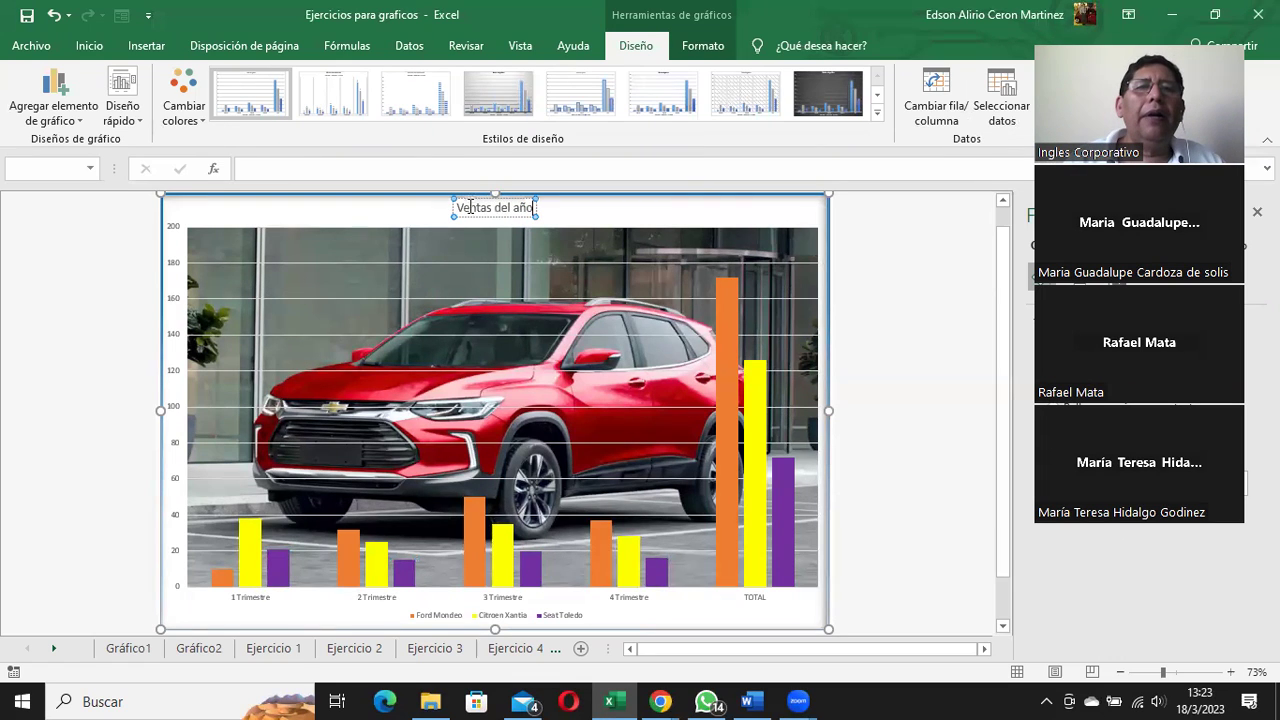
pyautogui.moveTo(458, 208); pyautogui.dragTo(531, 210)
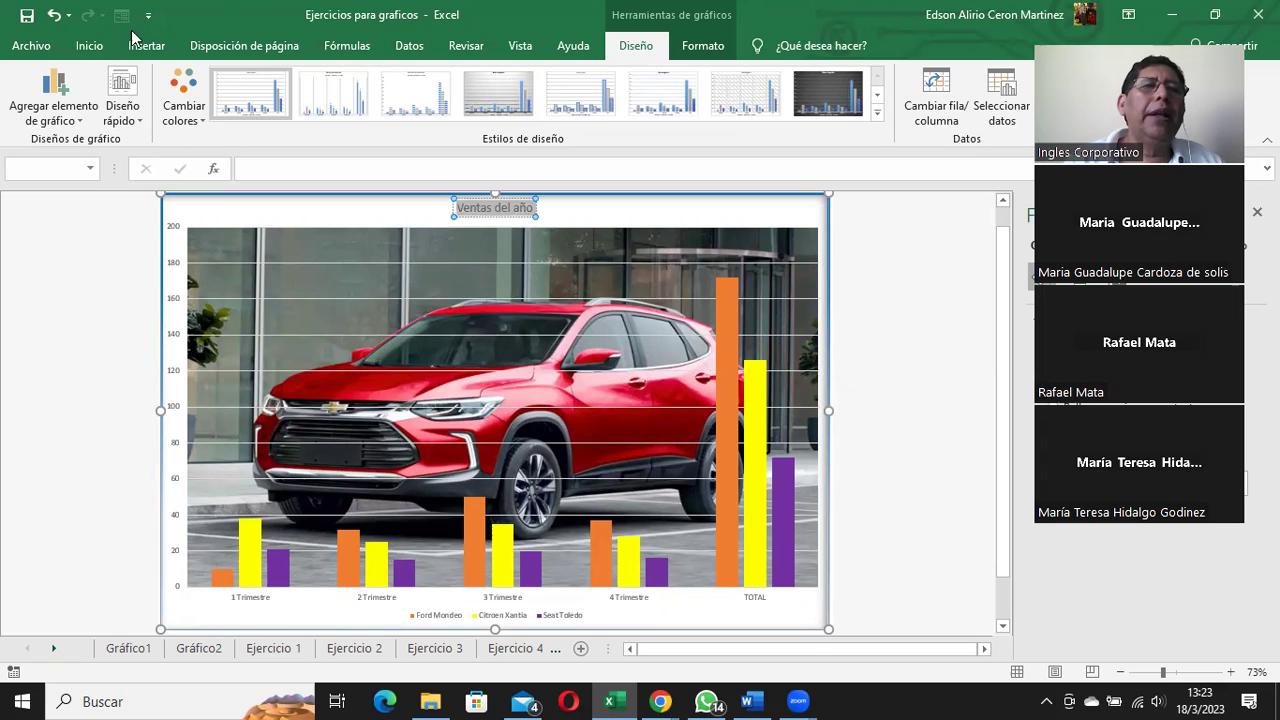
pyautogui.click(92, 46)
pyautogui.click(191, 81)
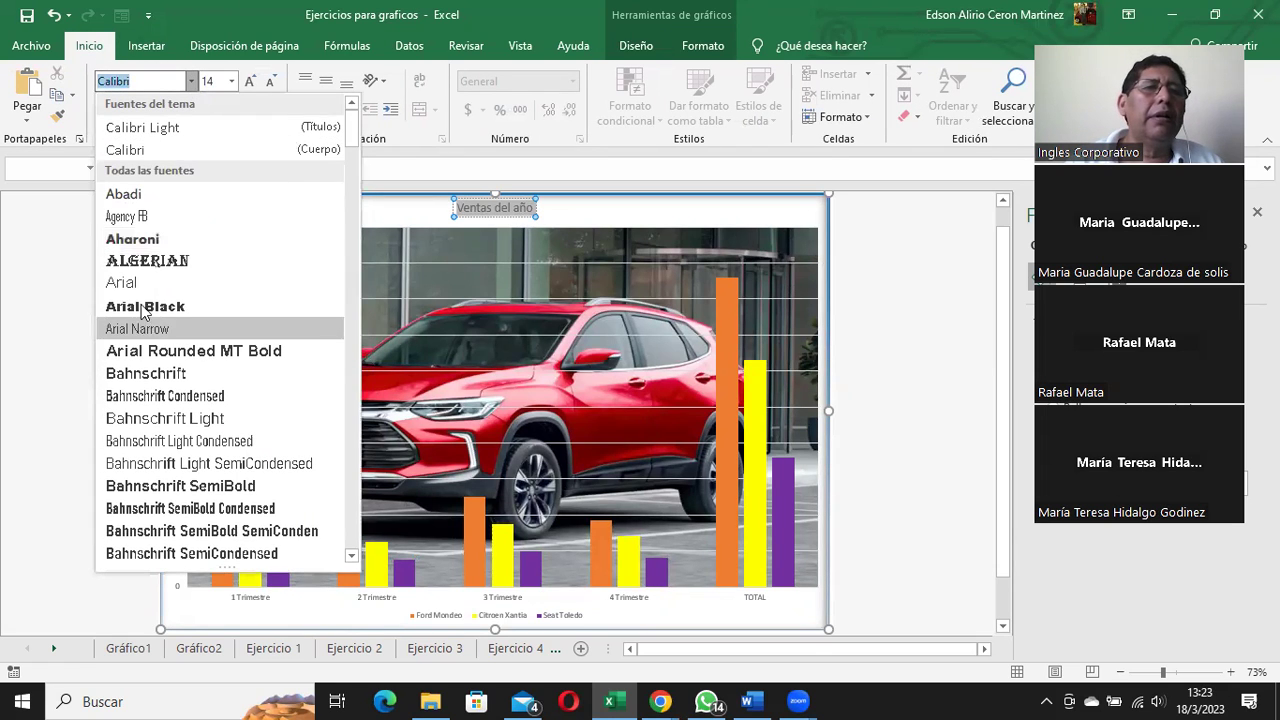
pyautogui.click(142, 285)
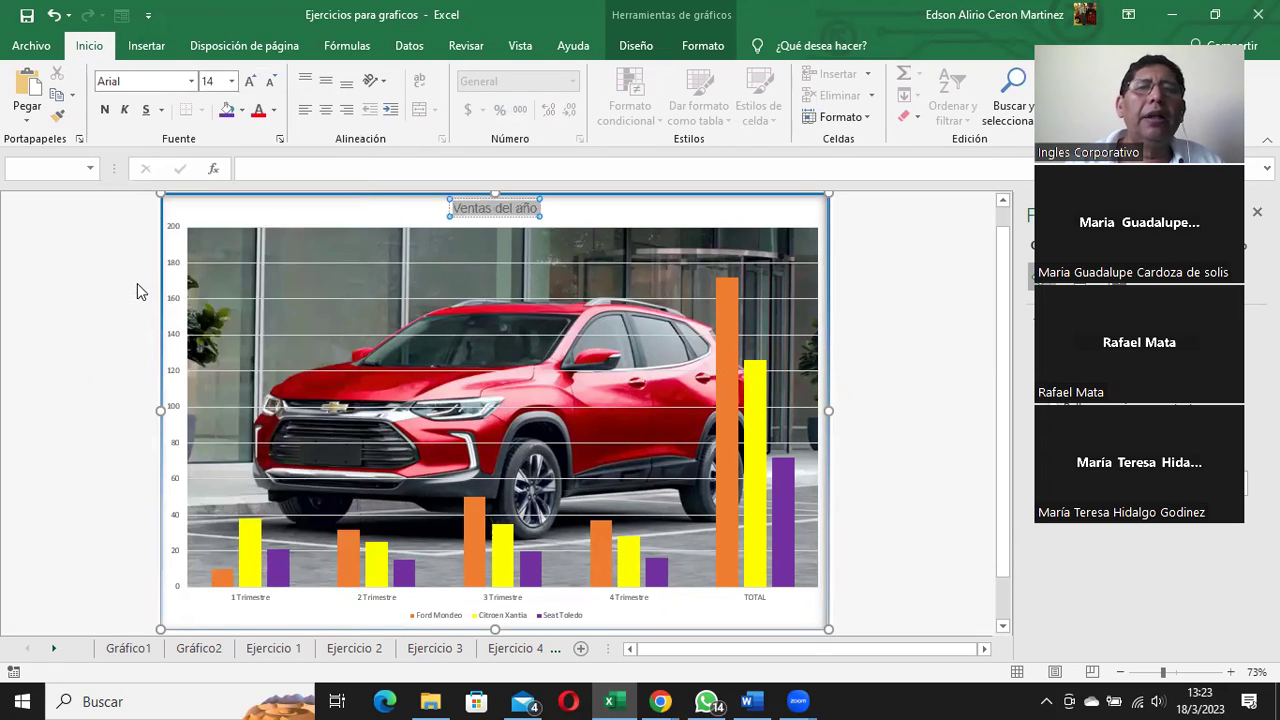
pyautogui.click(250, 81)
pyautogui.click(250, 81)
pyautogui.click(250, 81)
pyautogui.click(250, 81)
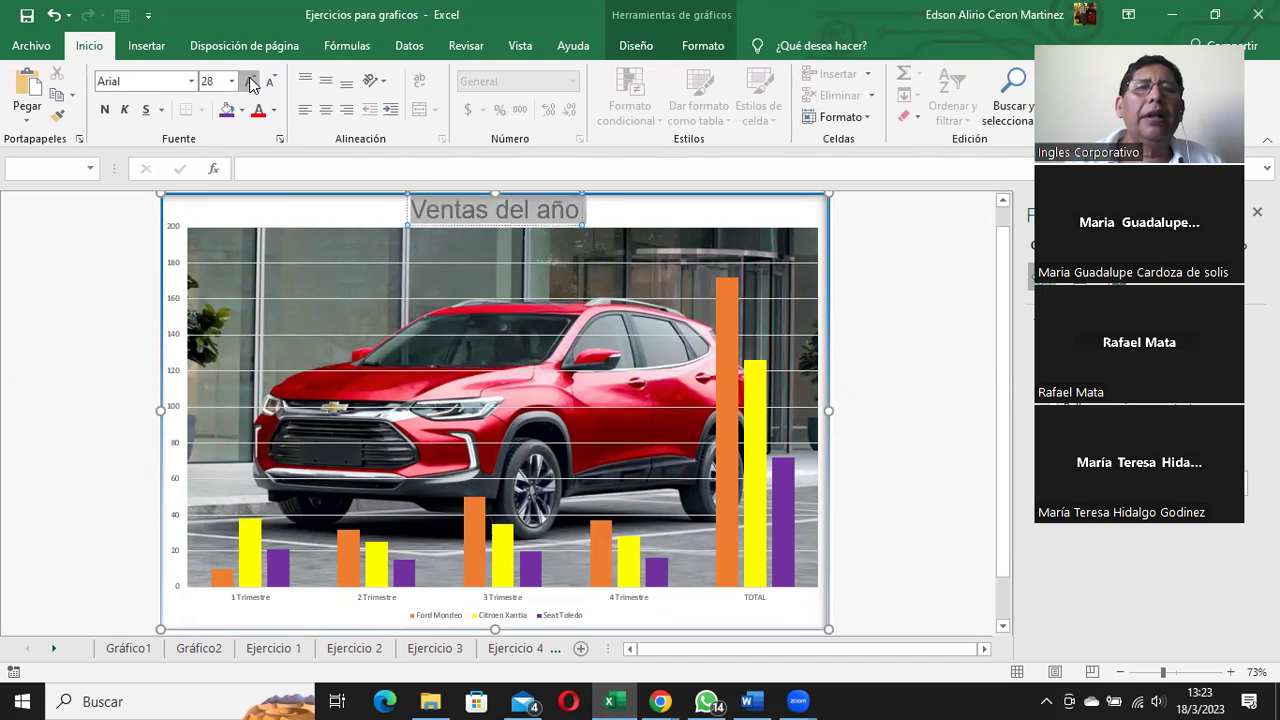
pyautogui.click(250, 81)
pyautogui.click(250, 81)
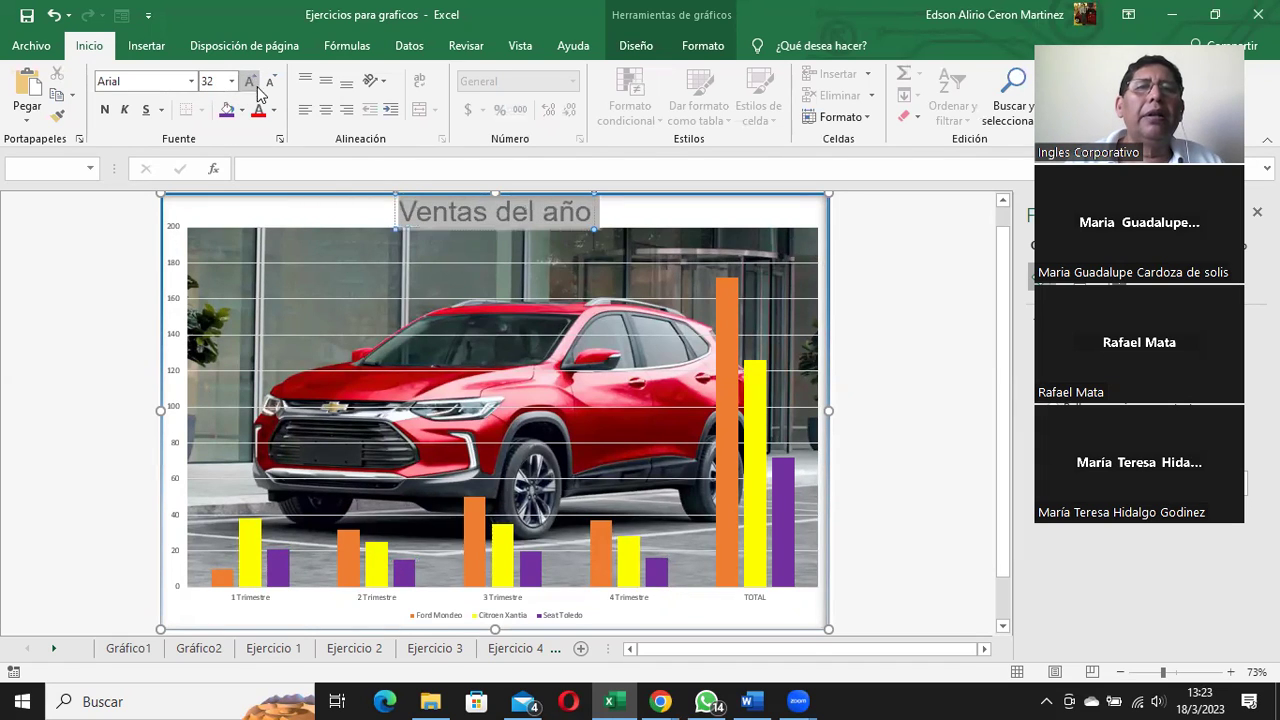
# Make the Ventas del año title text dark red and bold.
pyautogui.click(376, 205)
pyautogui.click(400, 217)
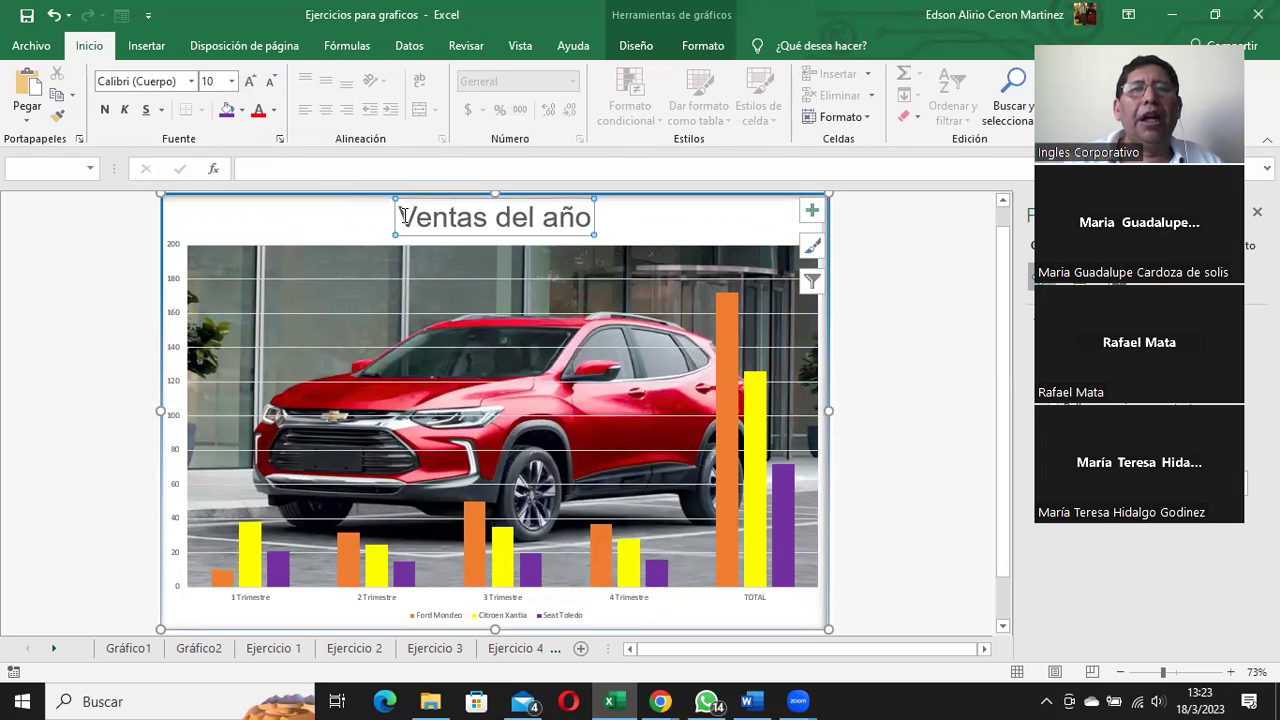
pyautogui.moveTo(400, 217); pyautogui.dragTo(548, 222)
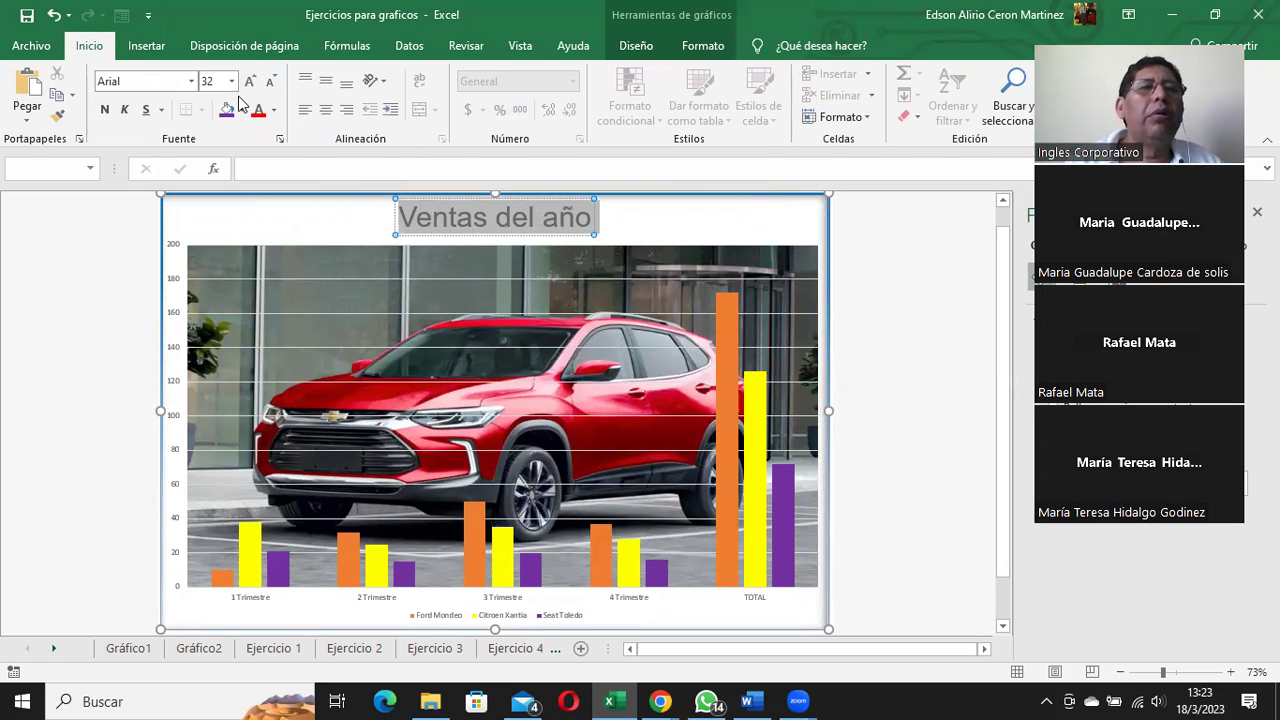
pyautogui.click(273, 110)
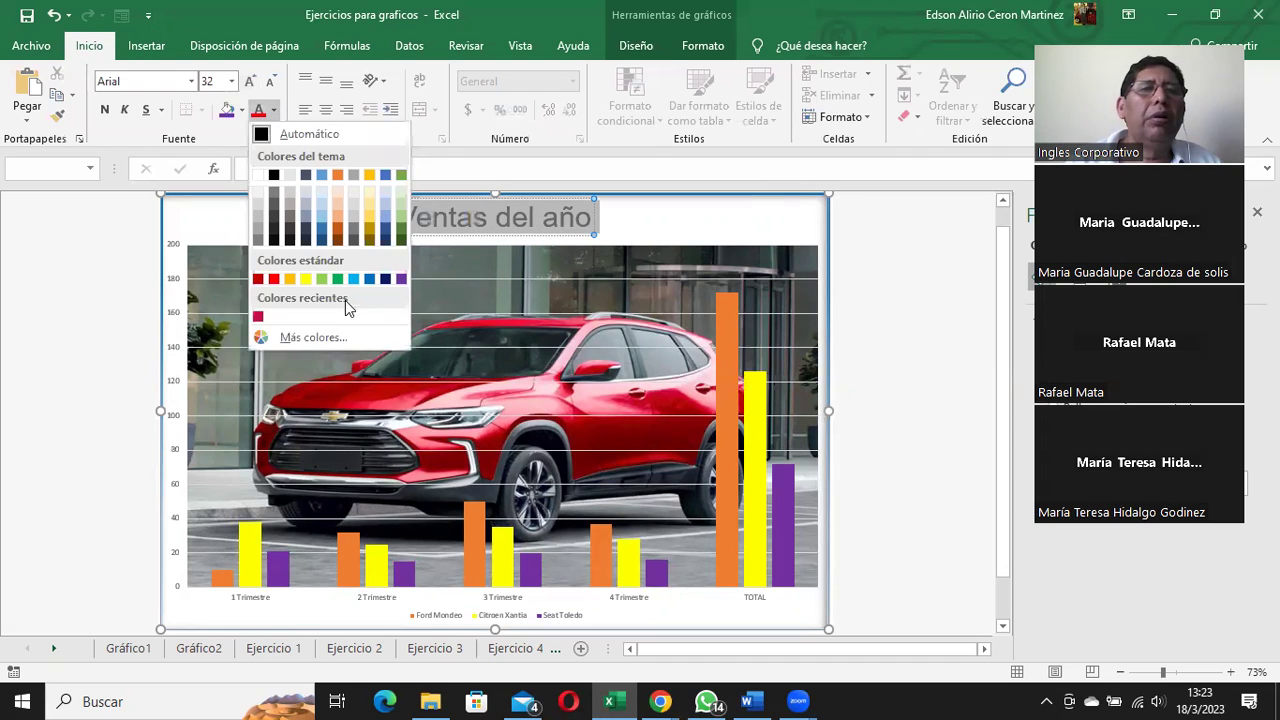
pyautogui.click(258, 279)
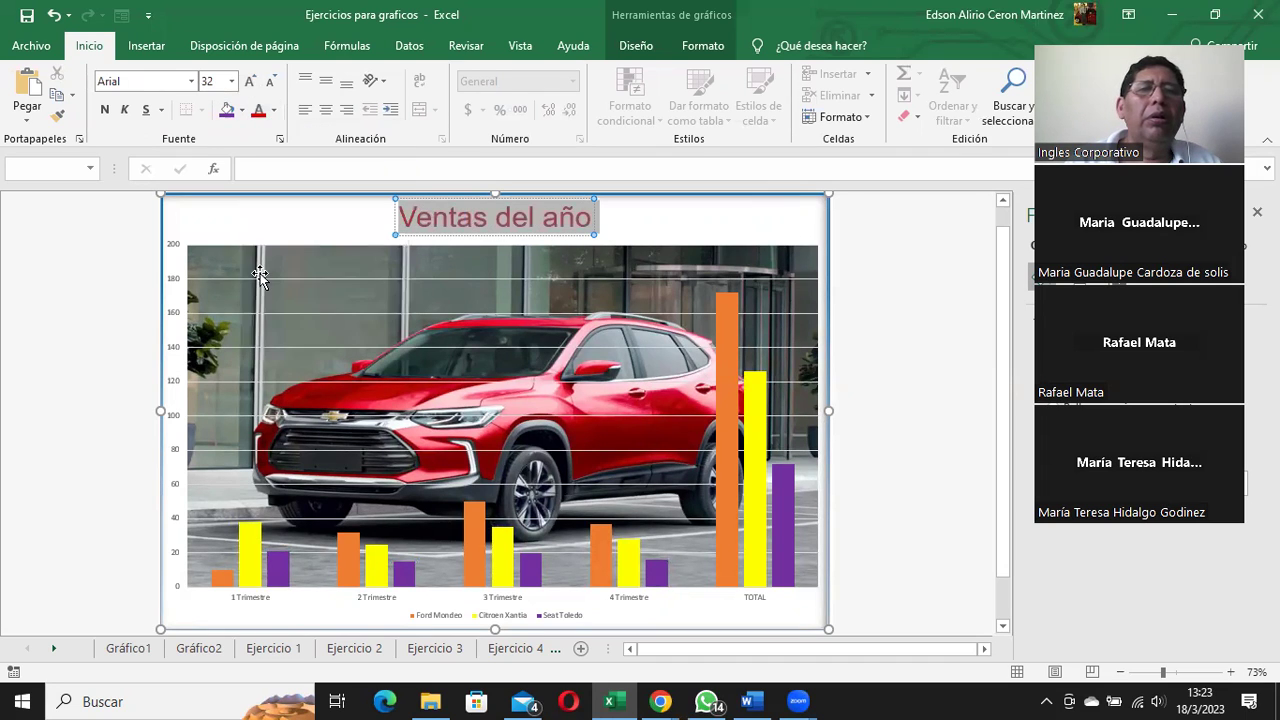
pyautogui.click(104, 109)
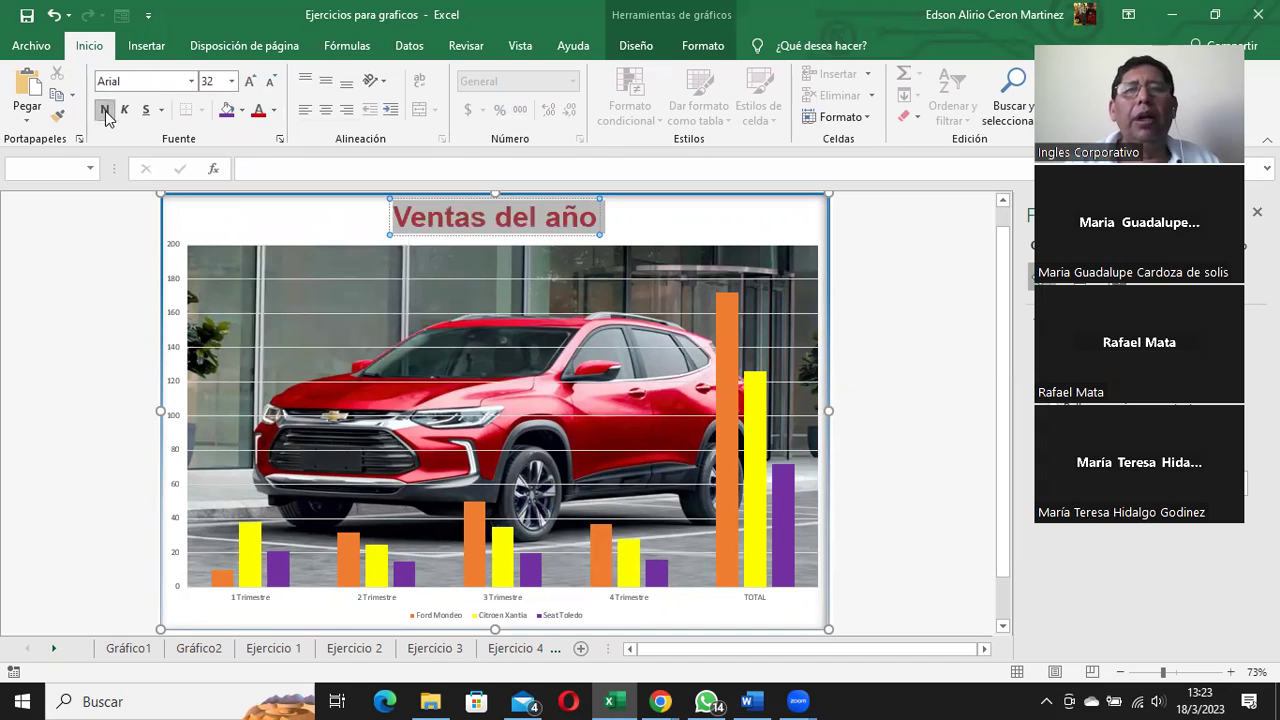
pyautogui.click(283, 220)
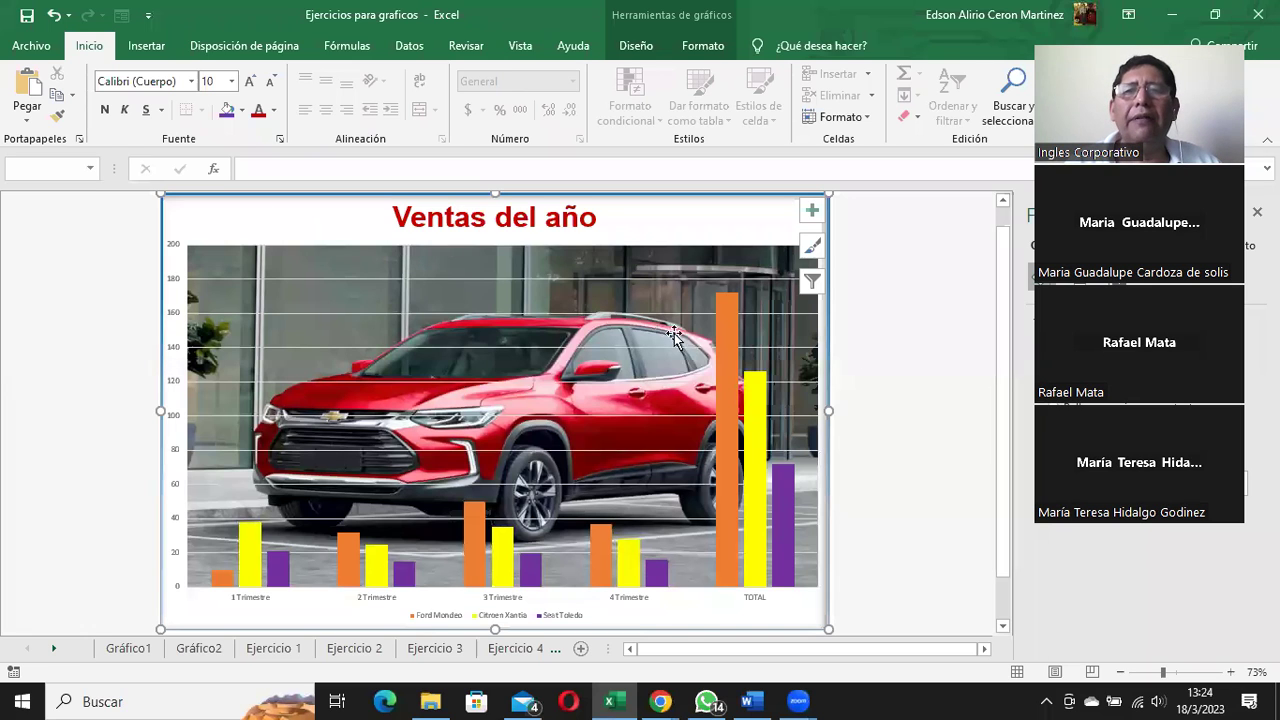
# Add Extremo externo data labels to the Ford Mondeo series, showing 10 above the first bar.
pyautogui.click(722, 332)
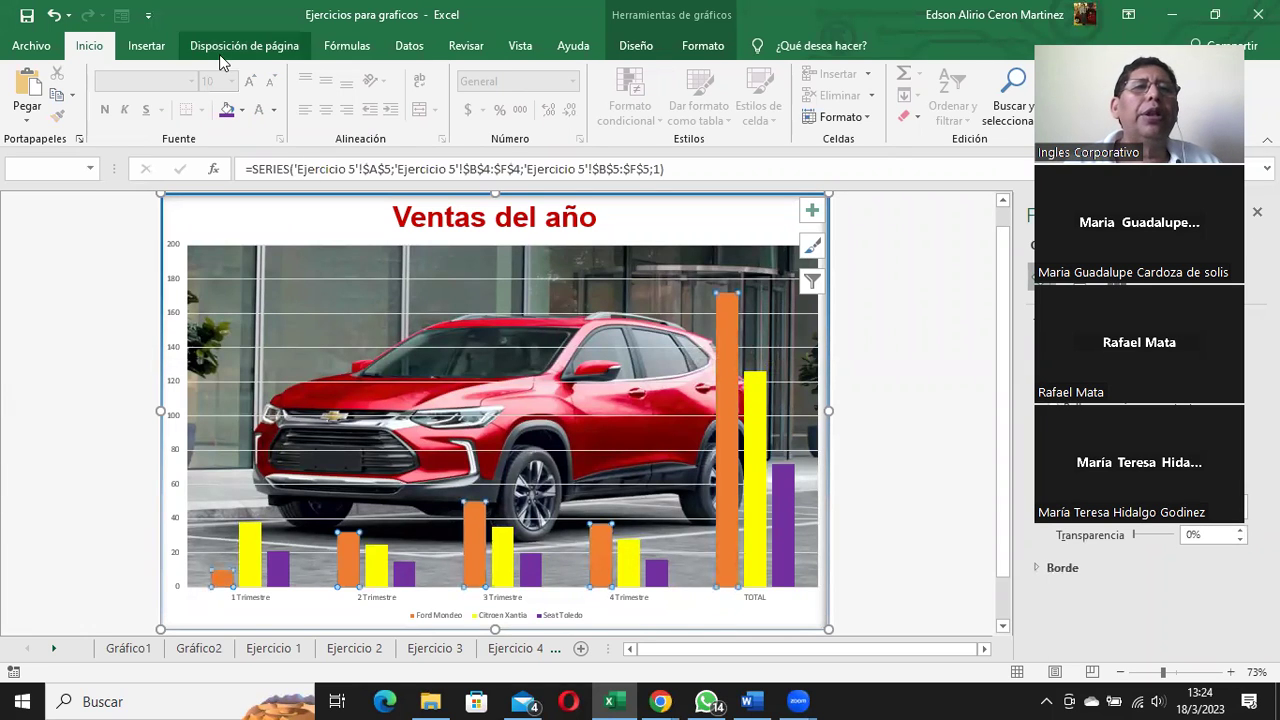
pyautogui.click(700, 46)
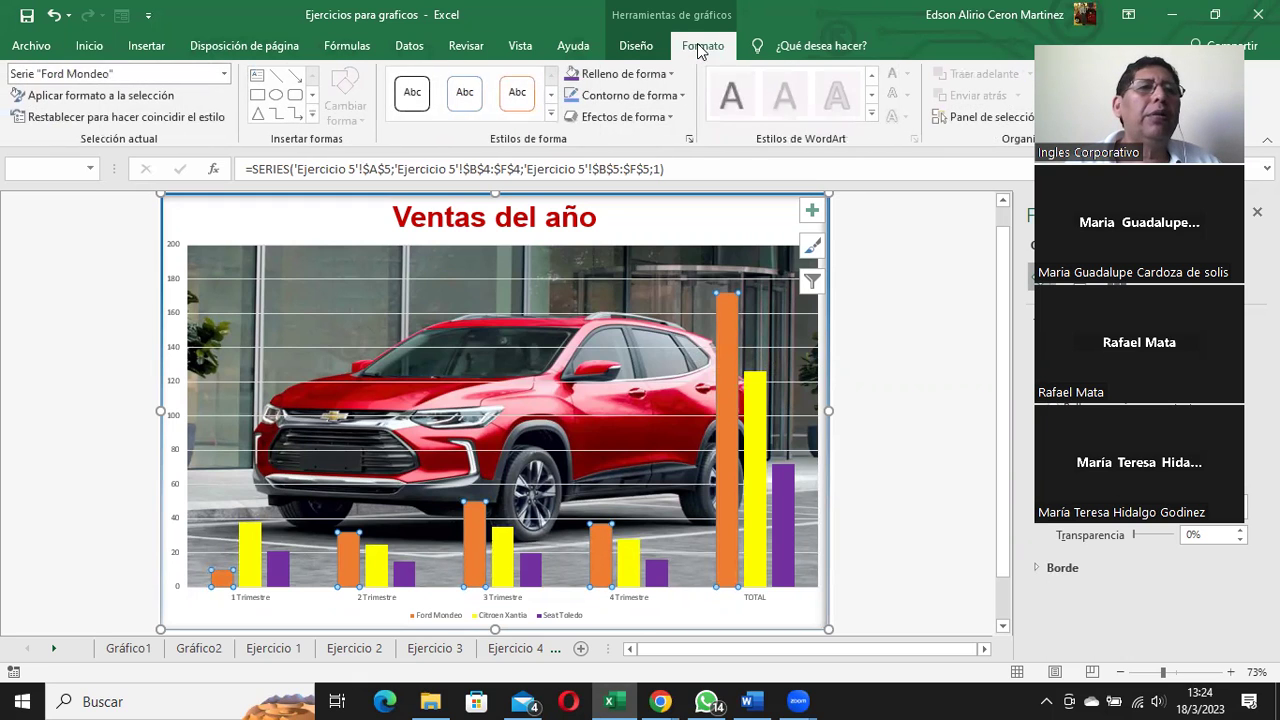
pyautogui.click(630, 47)
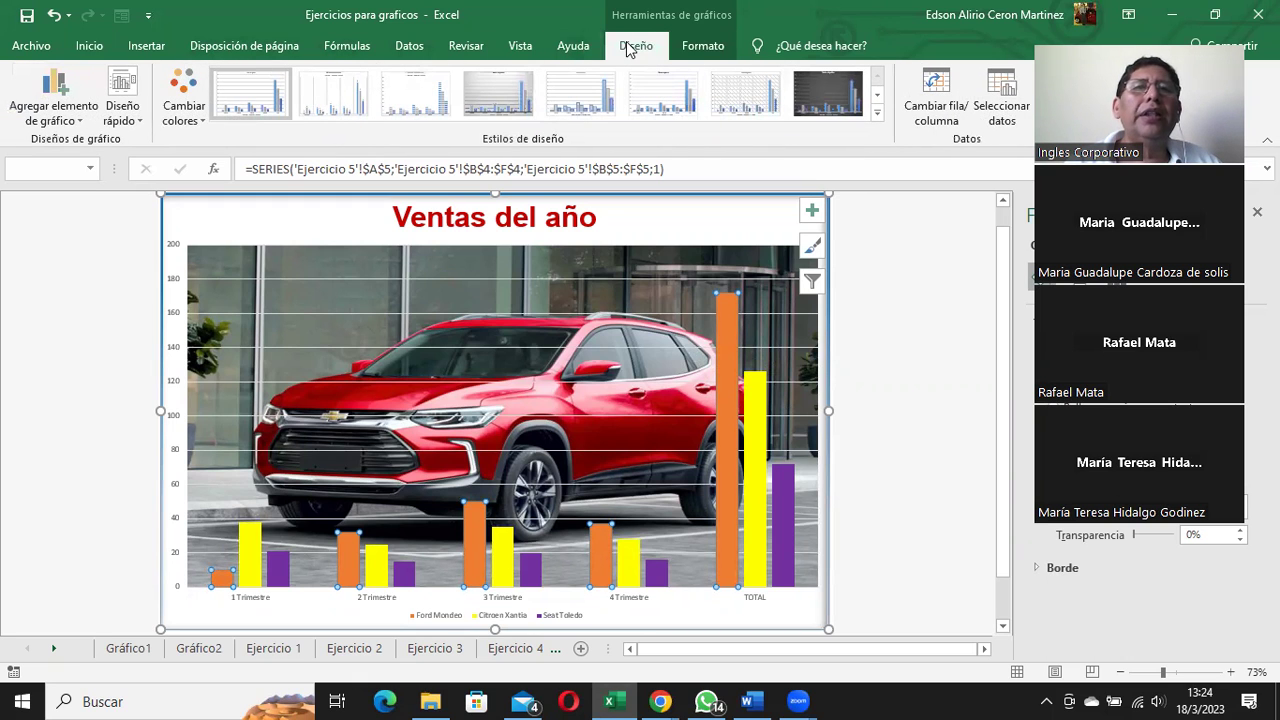
pyautogui.click(91, 118)
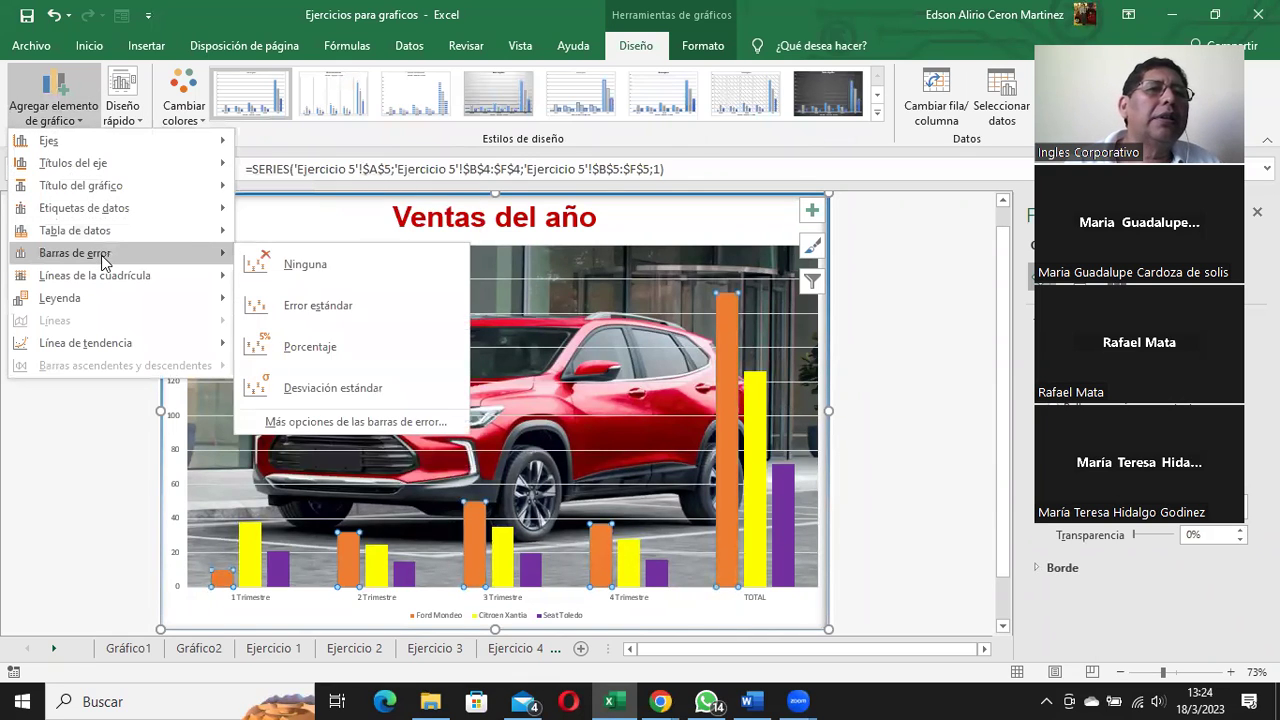
pyautogui.moveTo(84, 208)
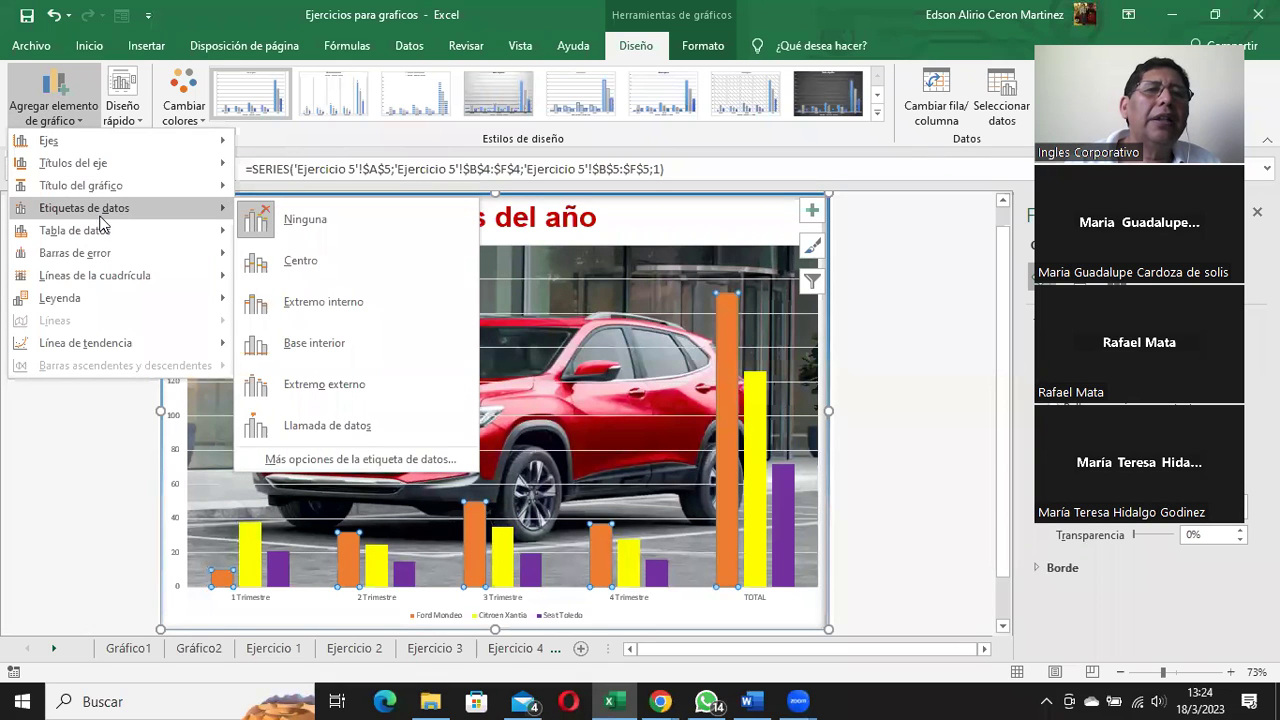
pyautogui.click(307, 380)
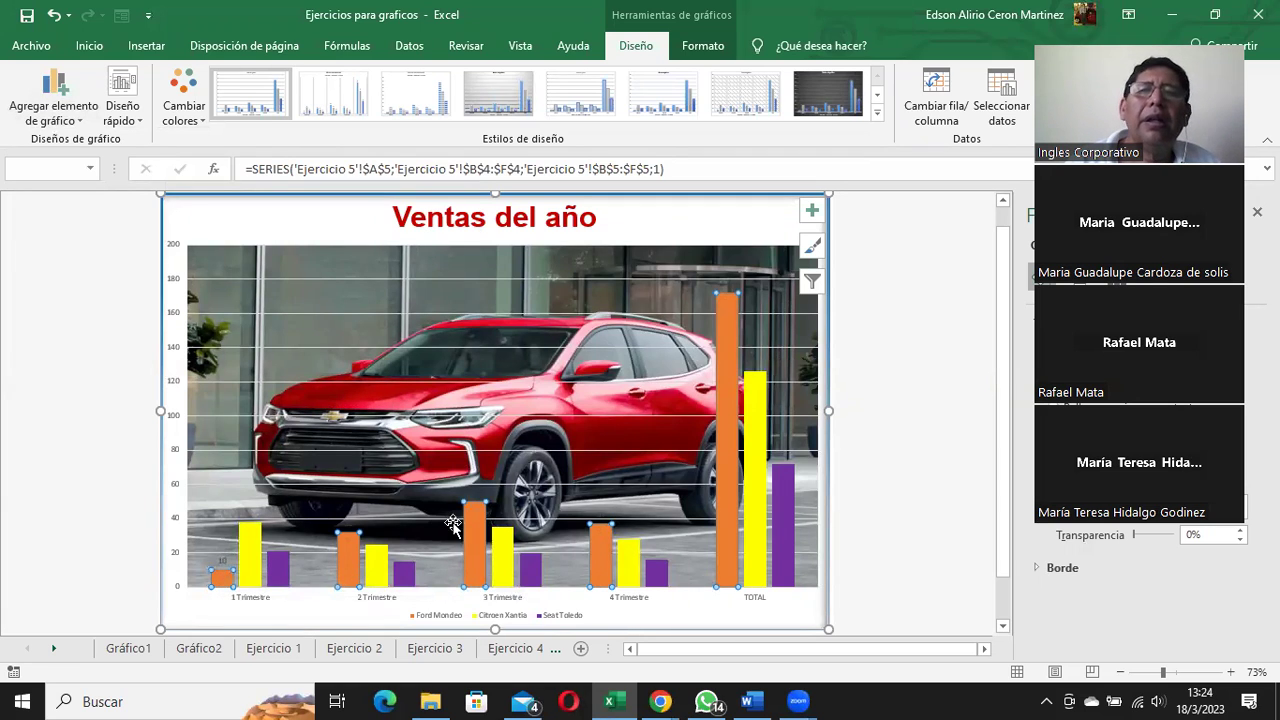
pyautogui.click(260, 222)
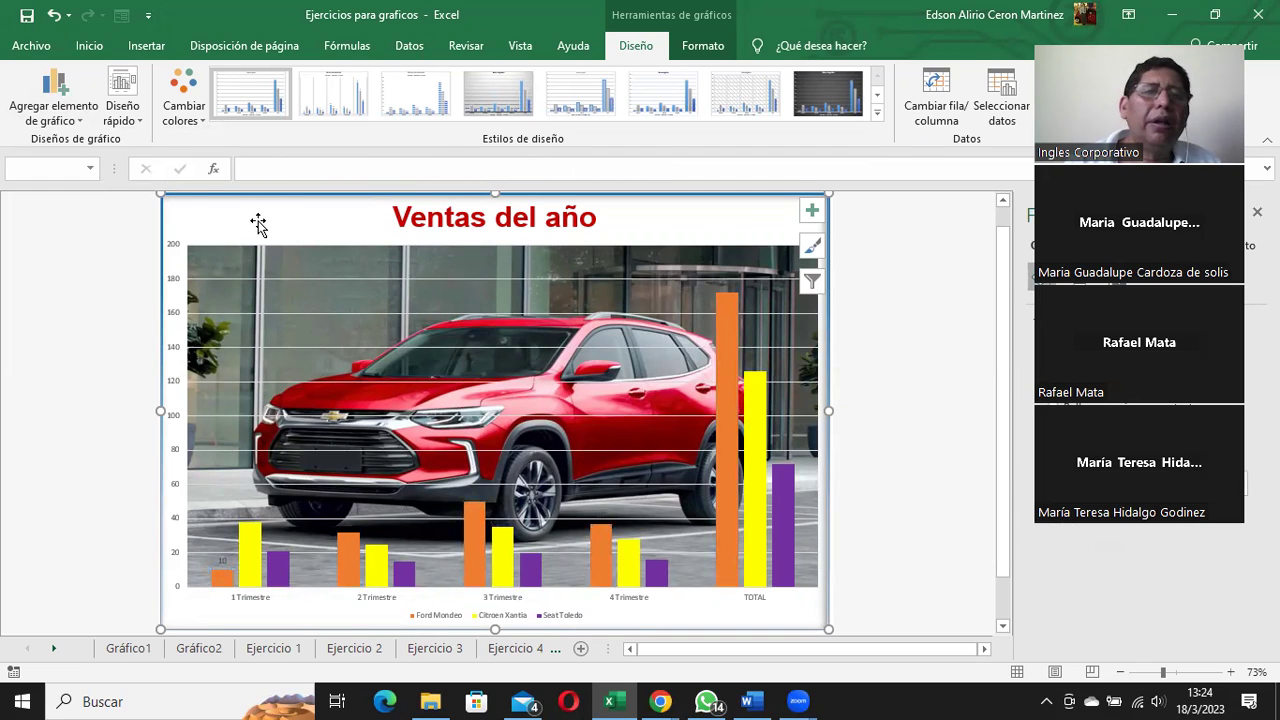
# Add Extremo interno data labels via Agregar elemento de gráfico > Etiquetas de datos.
pyautogui.click(54, 95)
pyautogui.moveTo(84, 208)
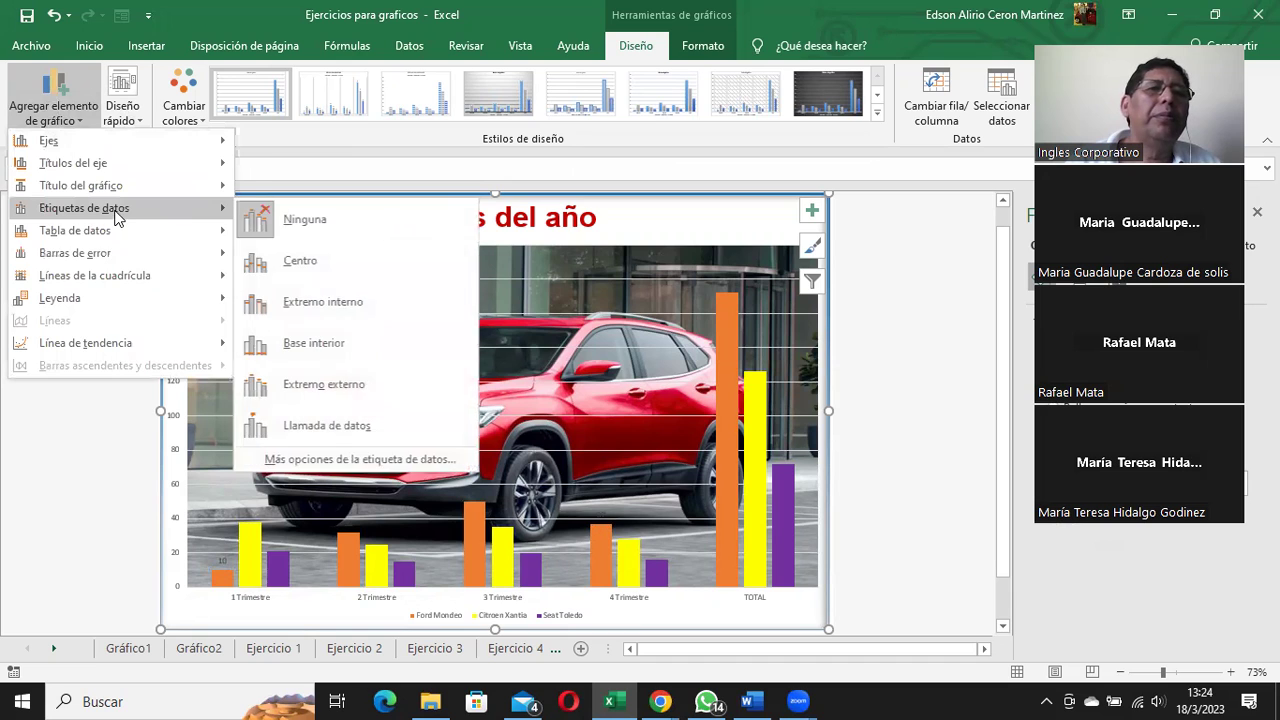
pyautogui.click(322, 304)
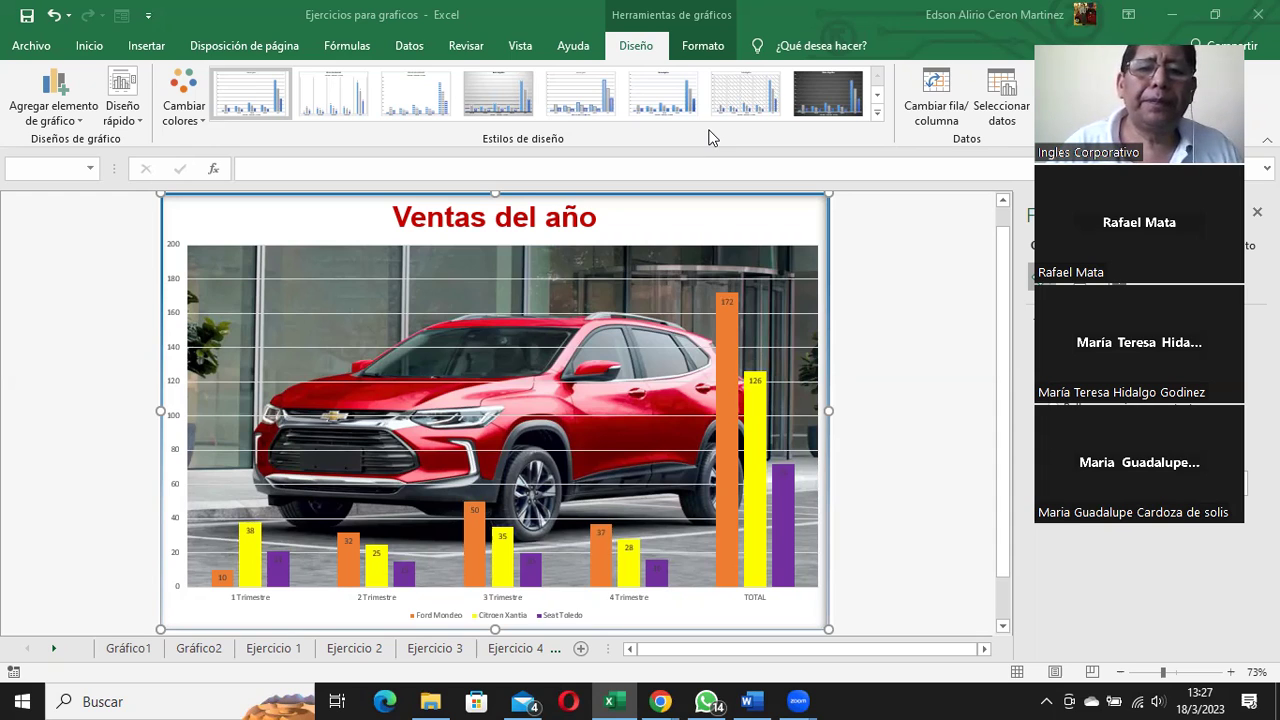
# Scroll the sheet tabs and switch to the Ejercicio 10 sheet.
pyautogui.click(55, 648)
pyautogui.click(55, 648)
pyautogui.click(55, 648)
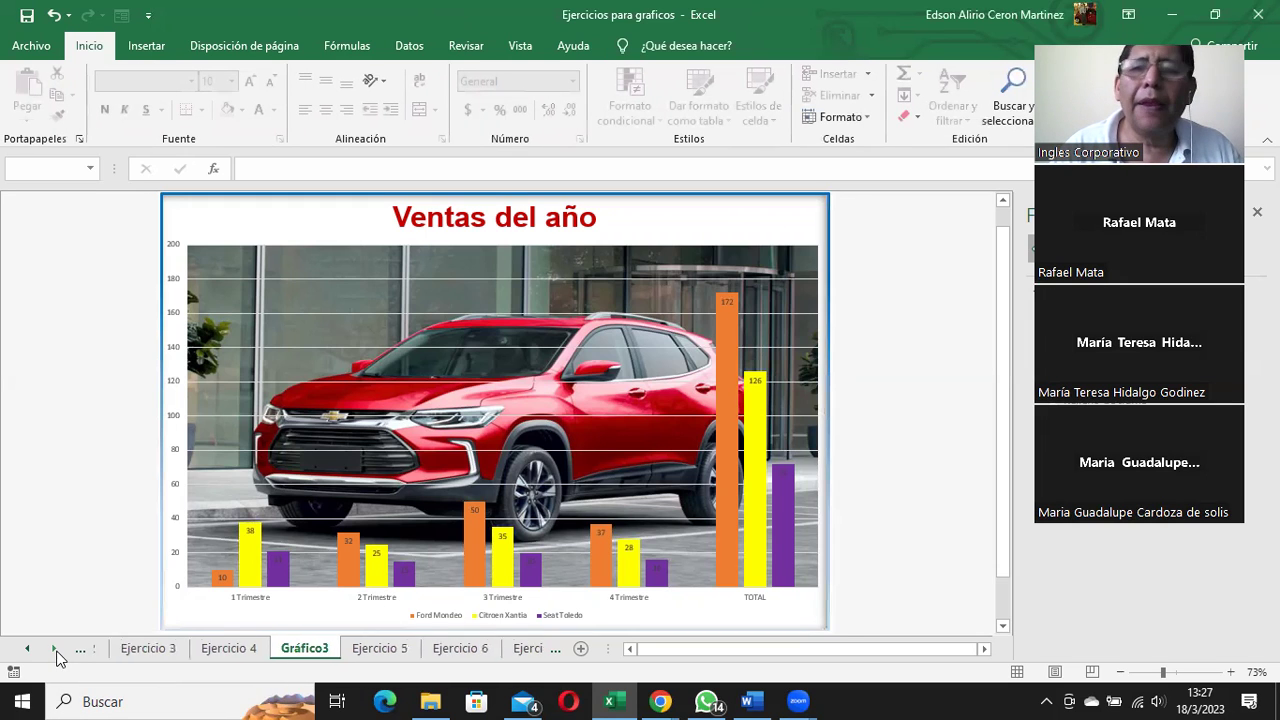
pyautogui.click(55, 648)
pyautogui.click(55, 648)
pyautogui.click(55, 648)
pyautogui.click(55, 648)
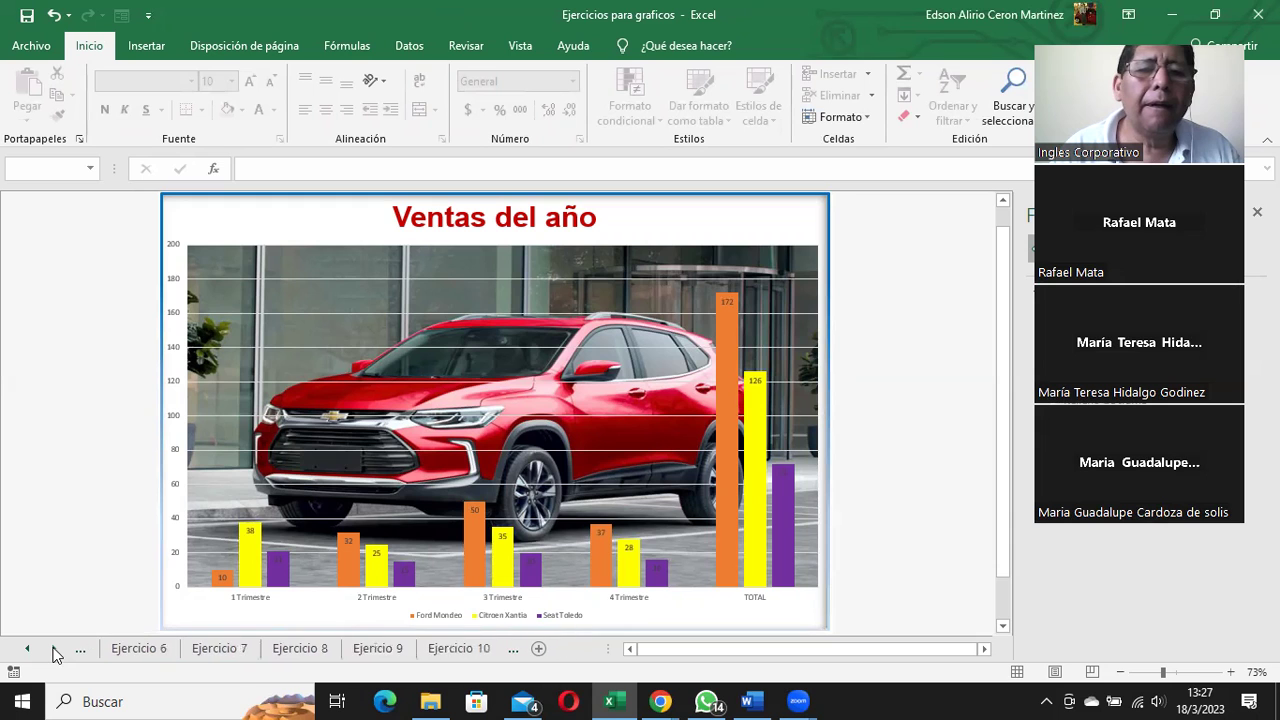
pyautogui.click(447, 648)
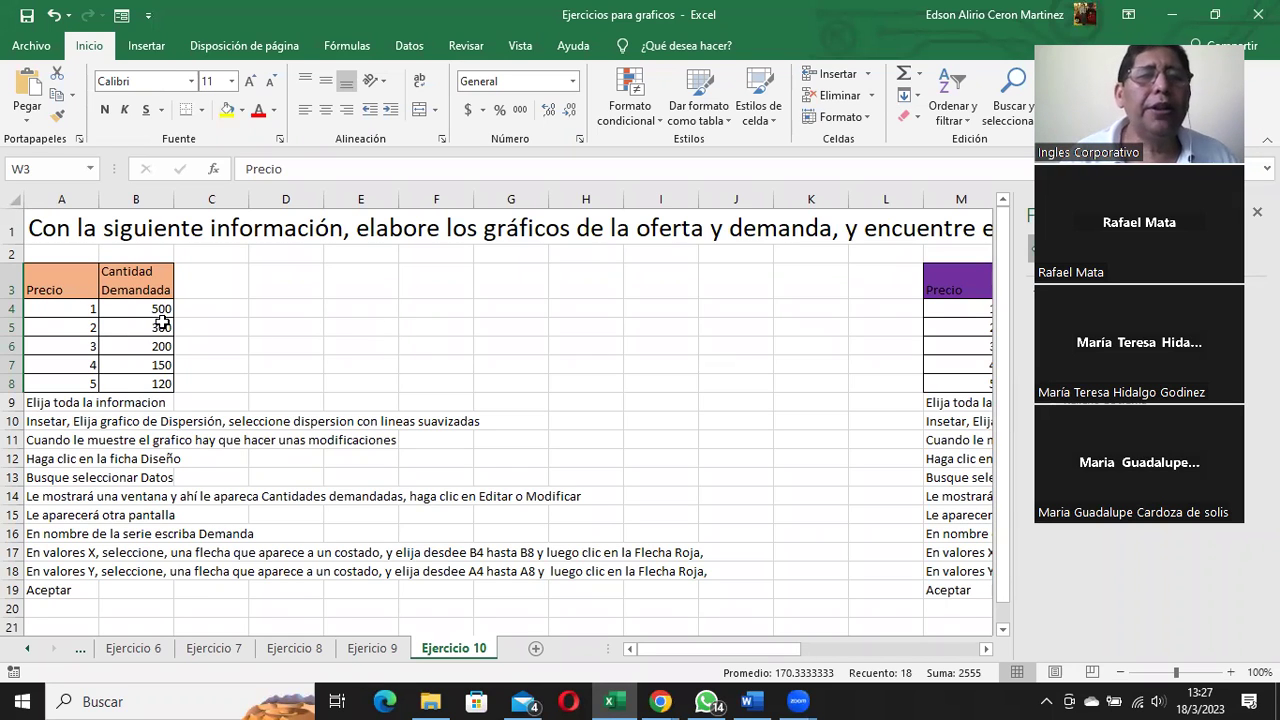
# Select A3:B8 and insert a Dispersión con líneas suavizadas chart.
pyautogui.moveTo(75, 280); pyautogui.dragTo(135, 381)
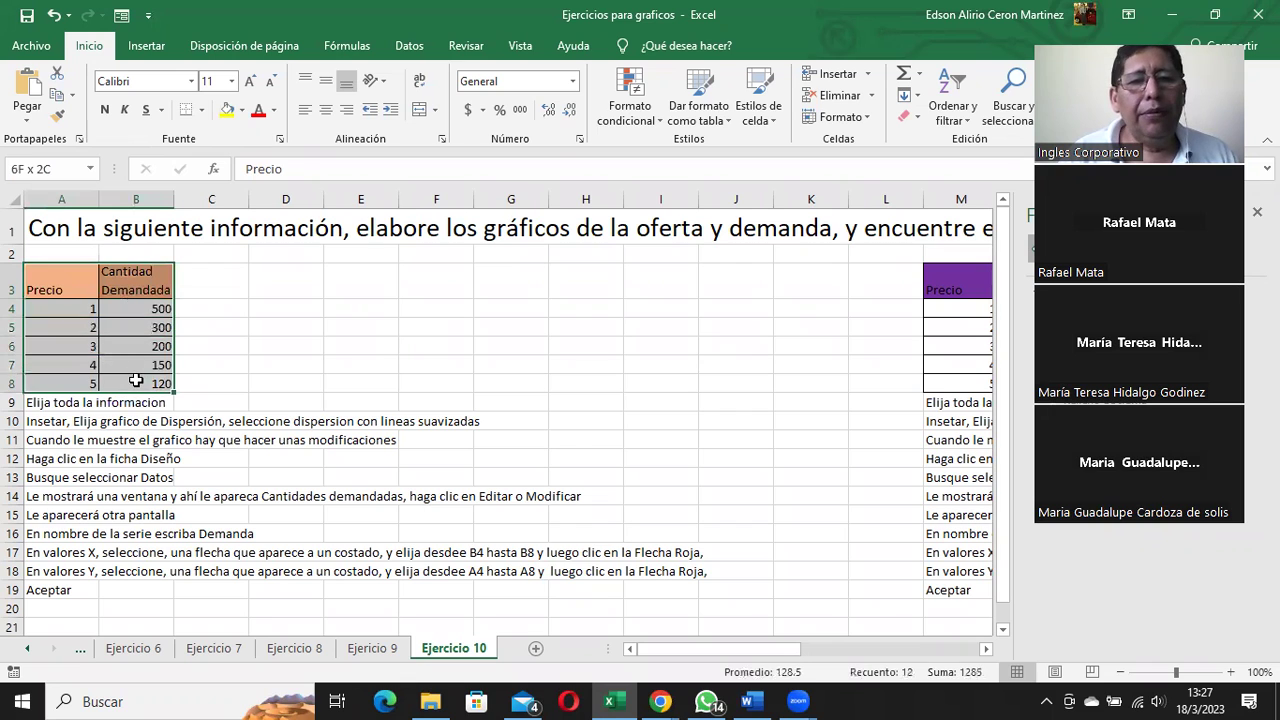
pyautogui.click(147, 49)
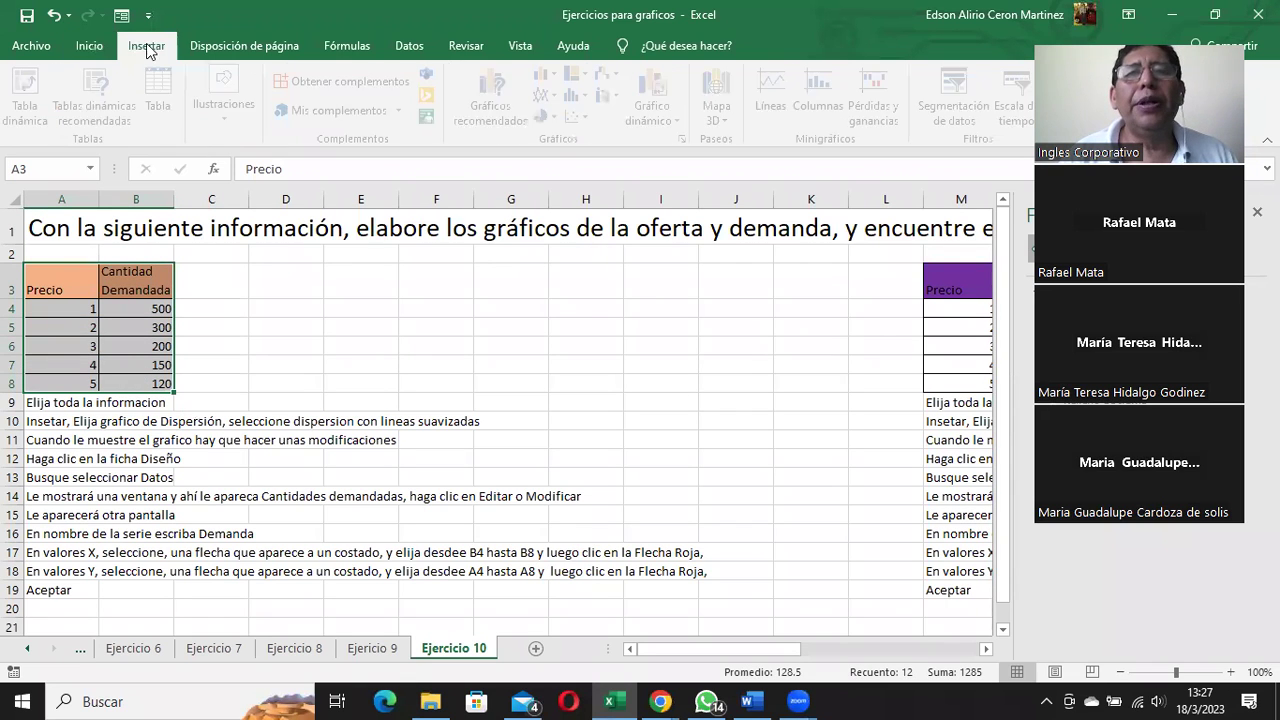
pyautogui.click(494, 103)
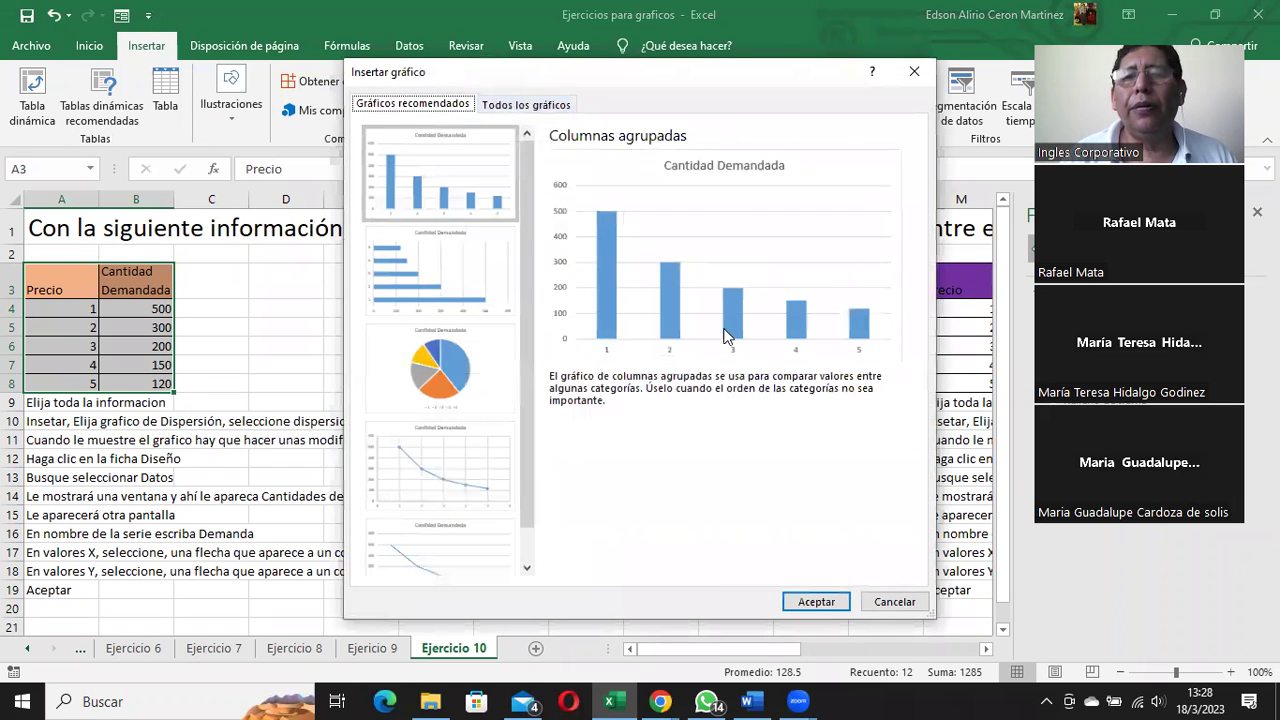
pyautogui.click(894, 601)
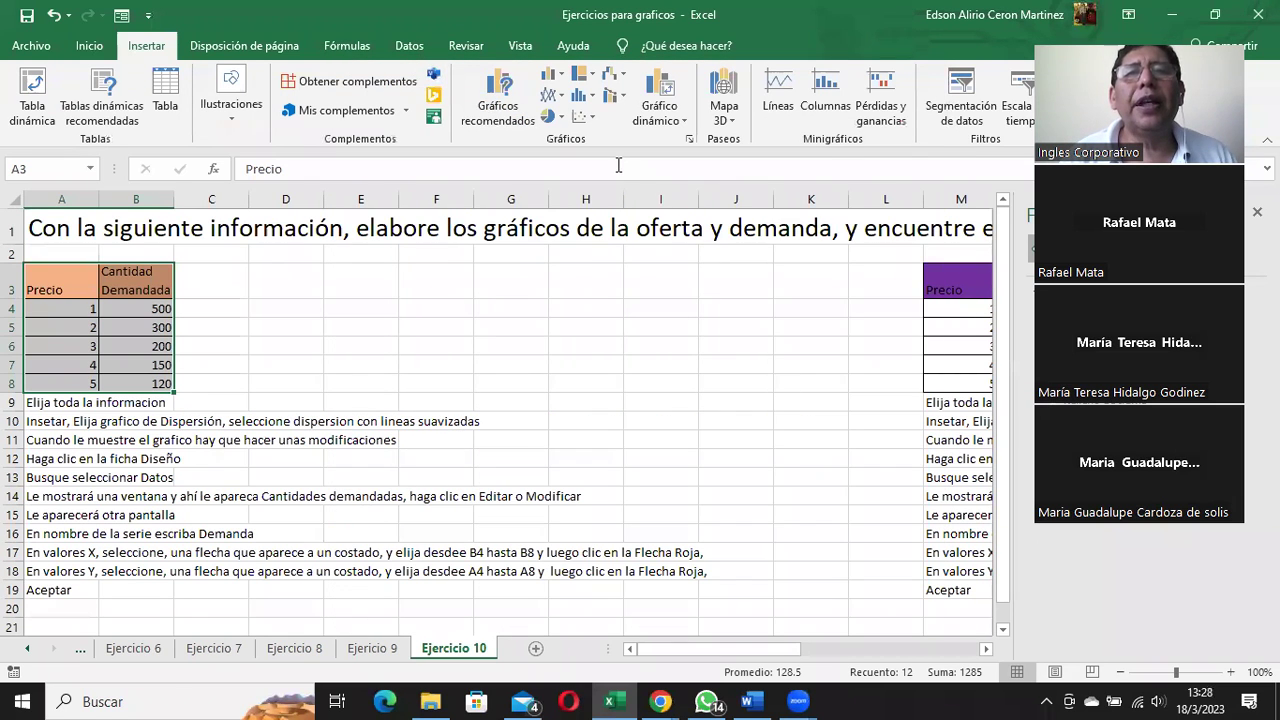
pyautogui.click(590, 115)
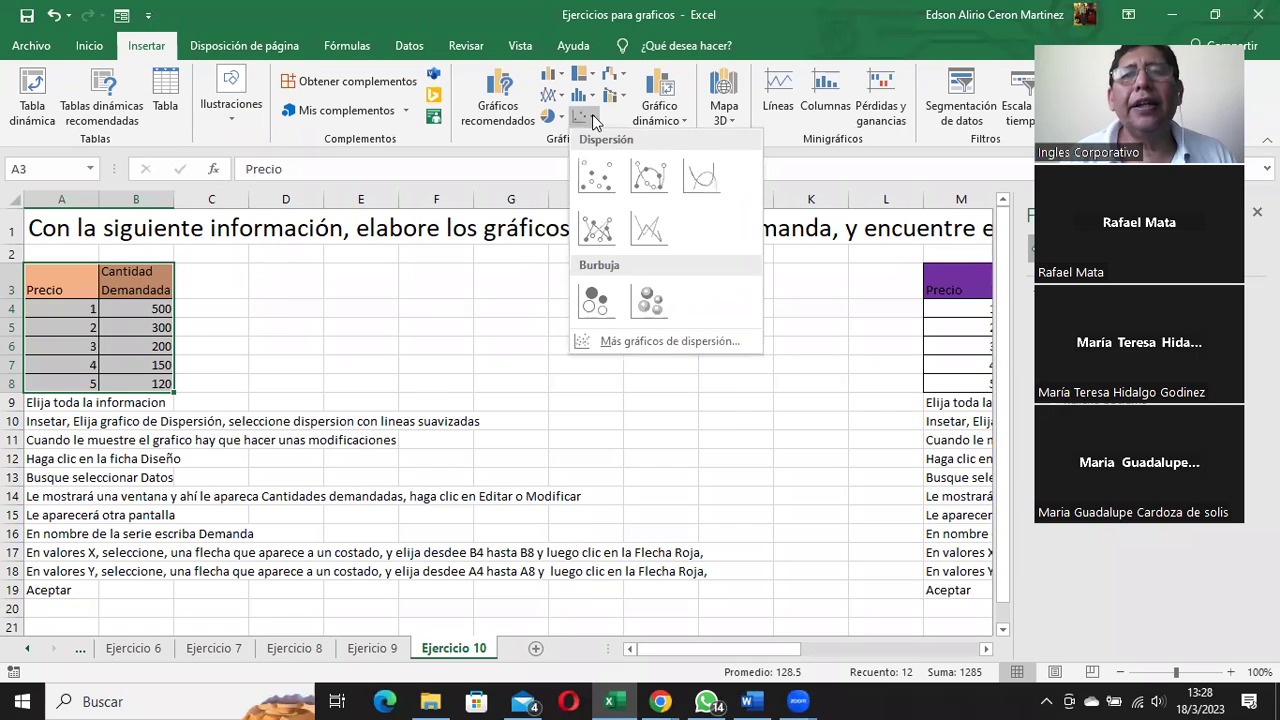
pyautogui.click(701, 176)
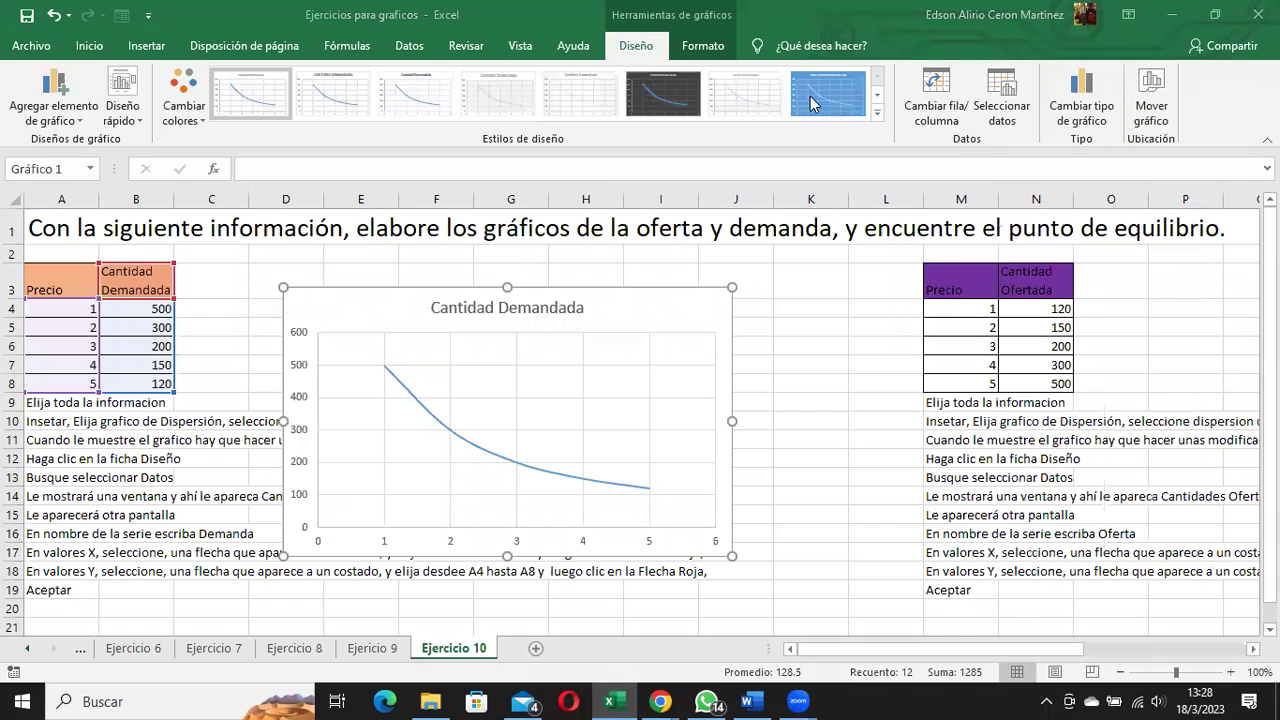
# Edit the series, naming it 'Demandas' and setting its X values to Cantidad Demandada B4:B8.
pyautogui.click(1001, 110)
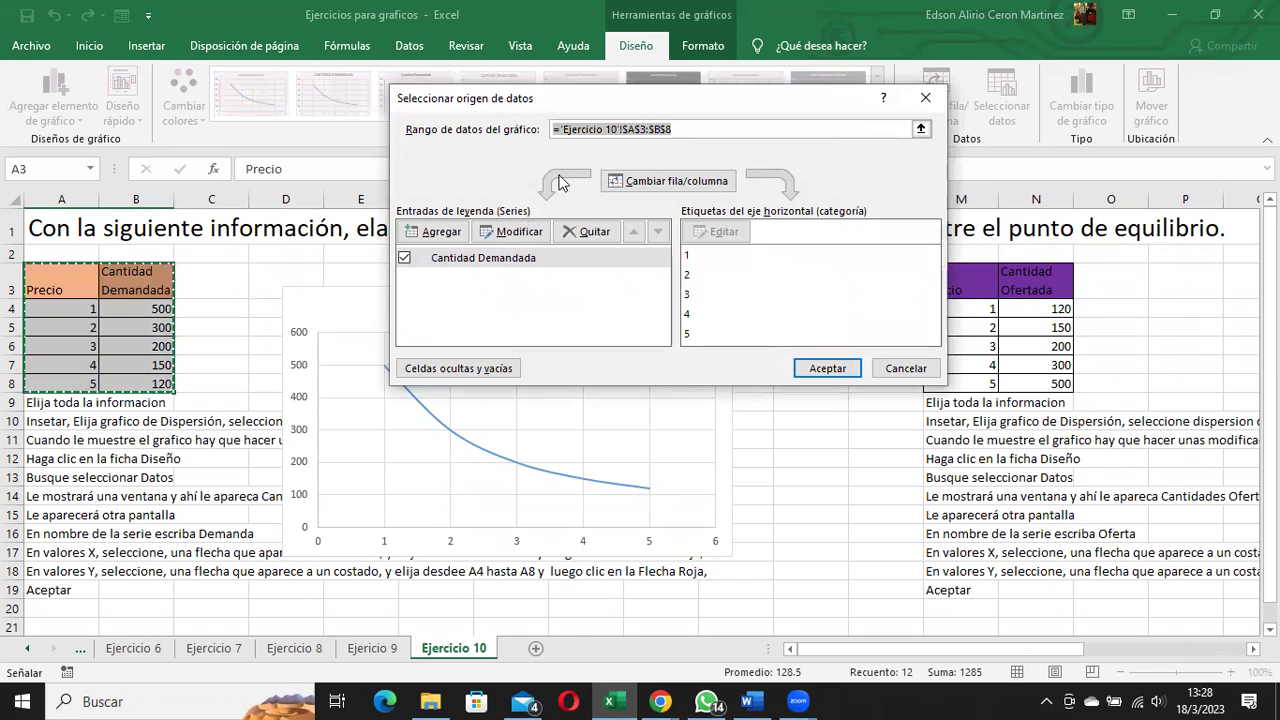
pyautogui.click(500, 238)
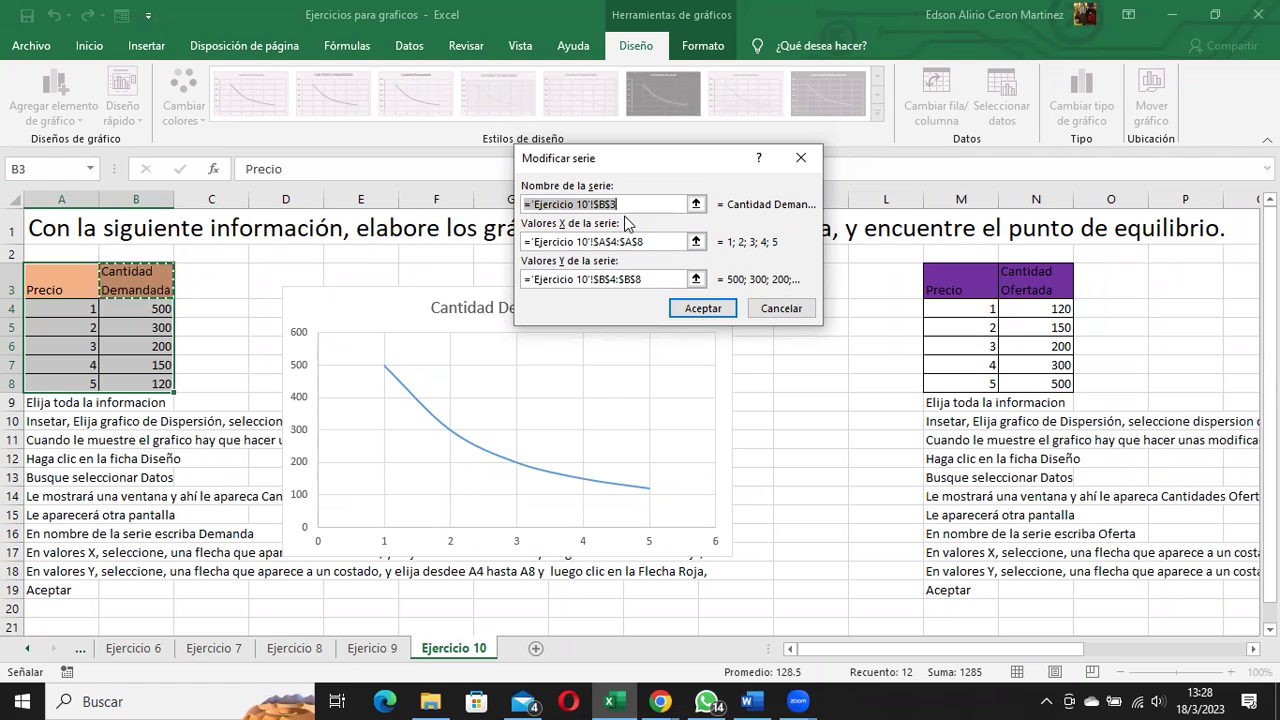
pyautogui.write('D')
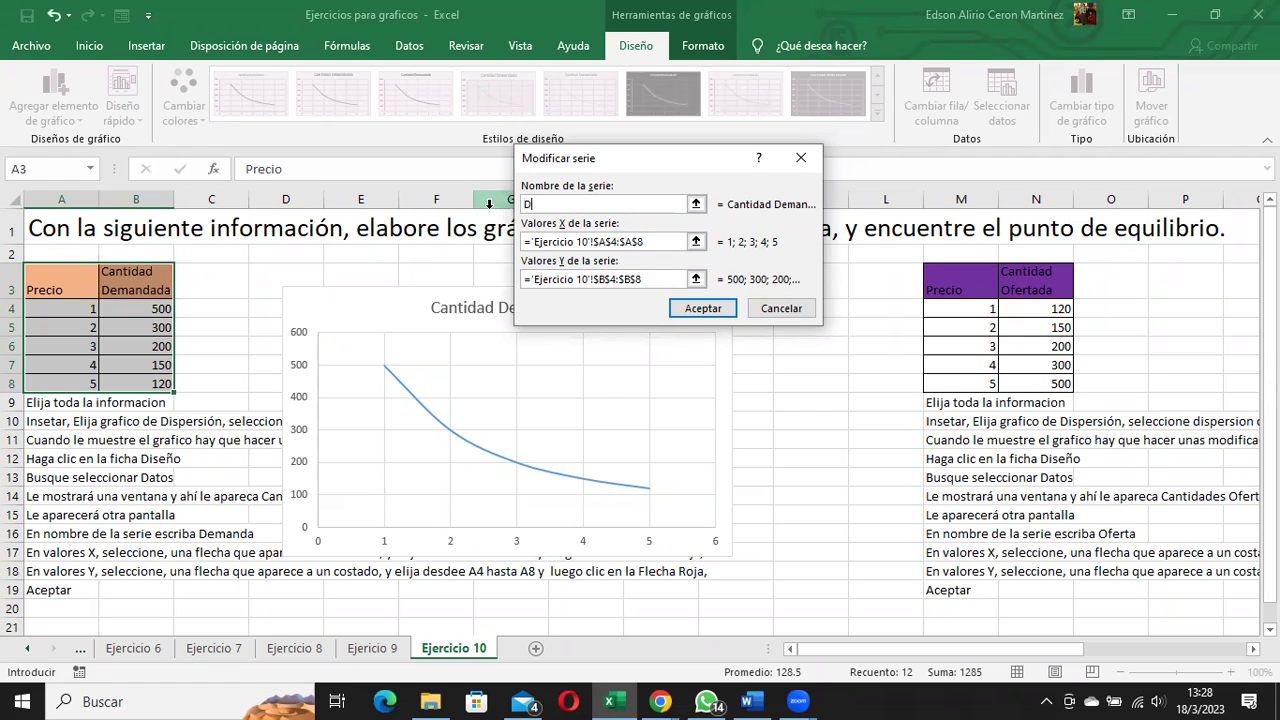
pyautogui.write('emandas')
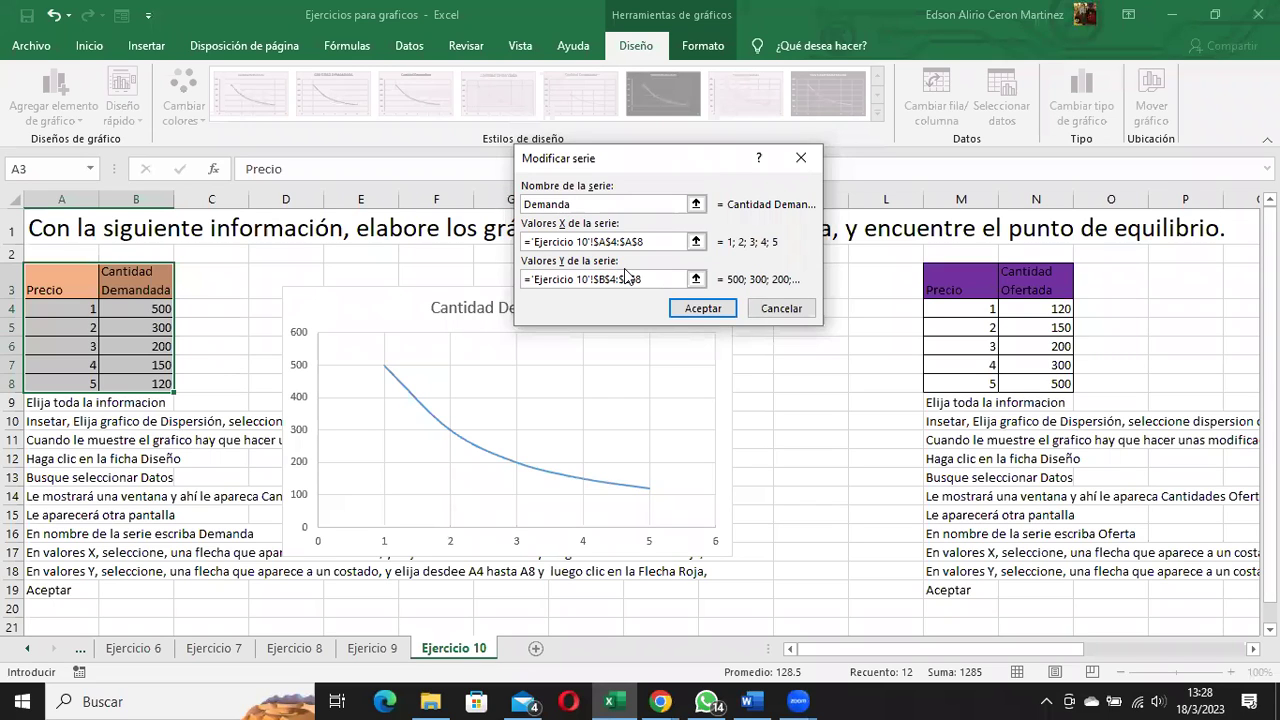
pyautogui.click(654, 241)
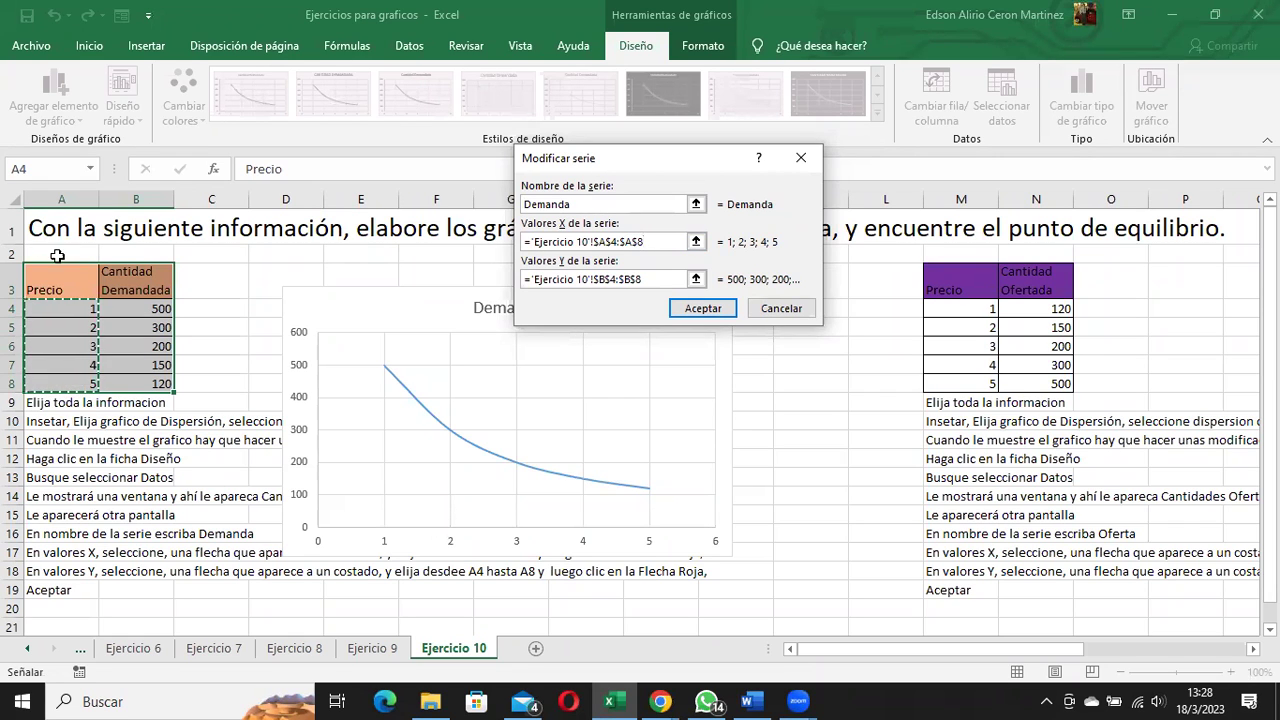
pyautogui.click(657, 236)
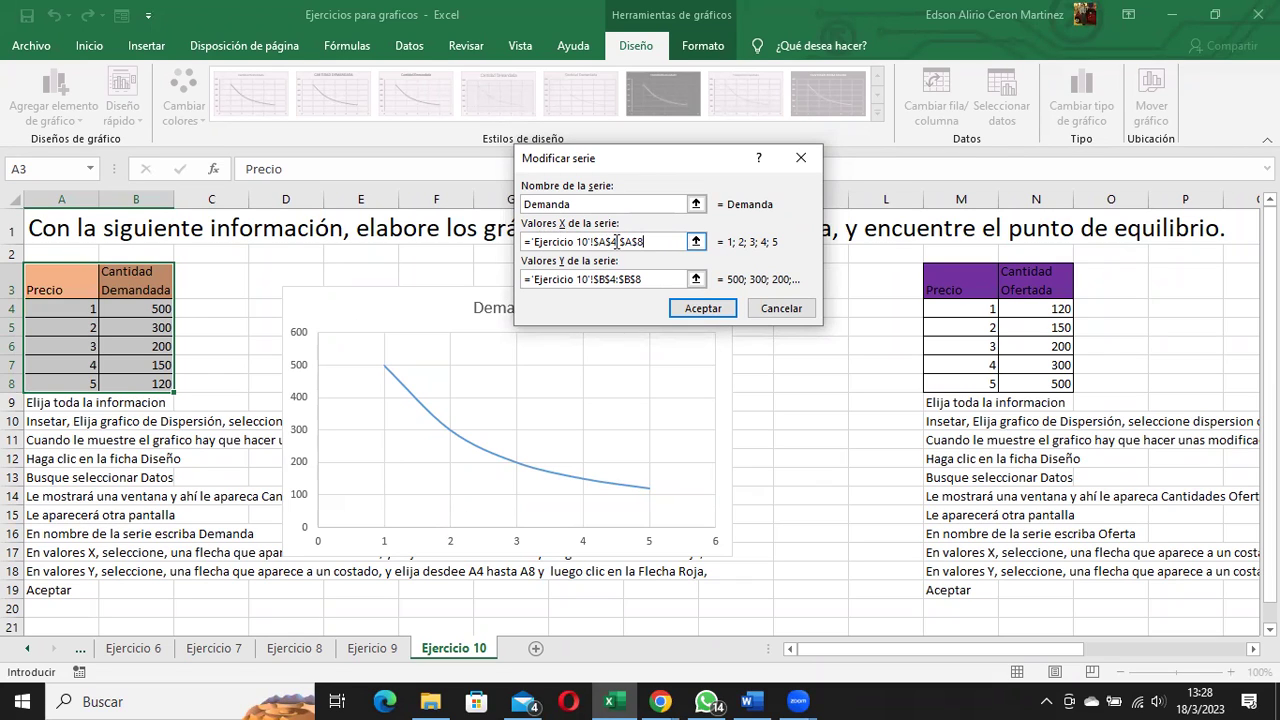
pyautogui.moveTo(657, 242); pyautogui.dragTo(478, 236)
pyautogui.press('BackSpace')
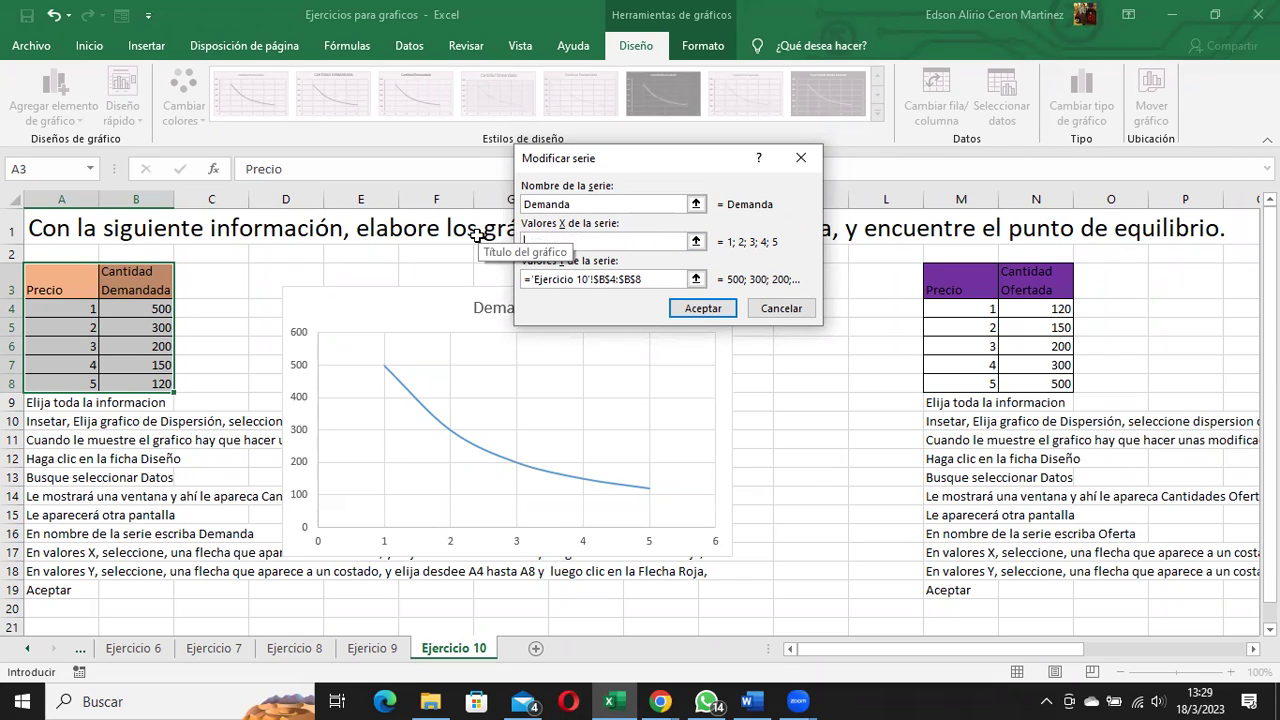
pyautogui.moveTo(136, 309); pyautogui.dragTo(143, 386)
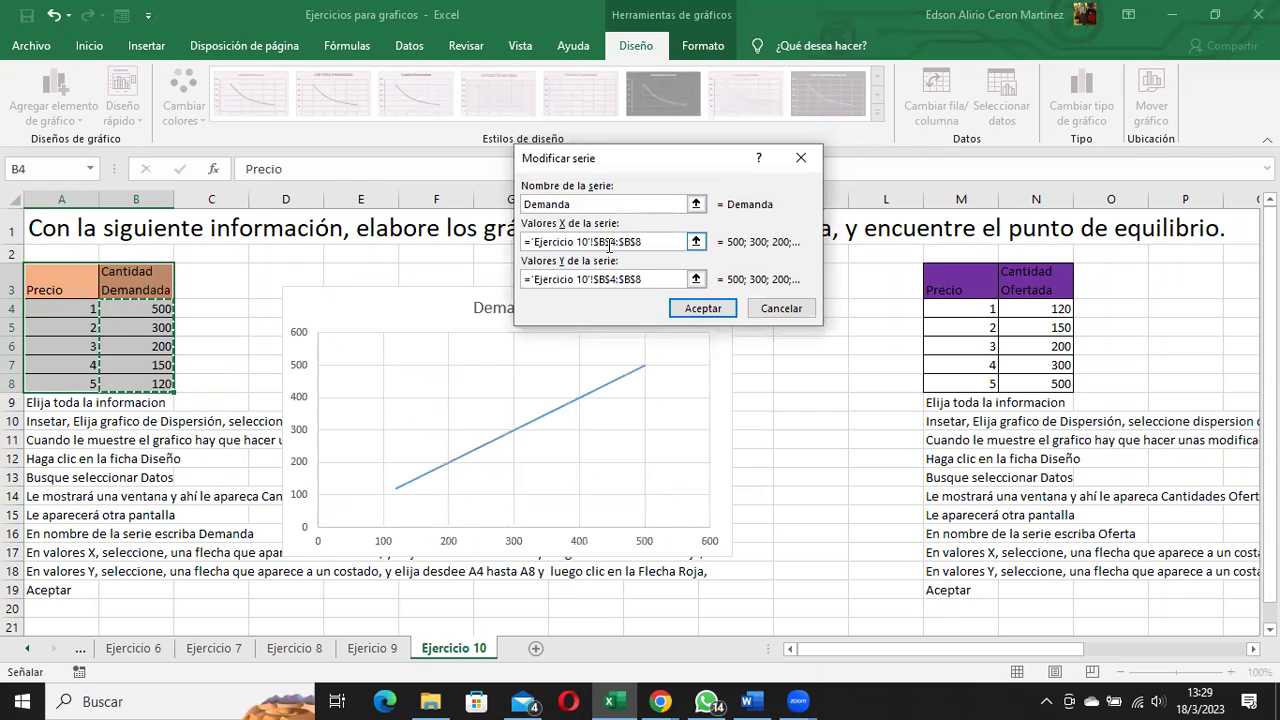
# Replace the series Y values with the Precio cells A4:A8 and confirm.
pyautogui.click(648, 279)
pyautogui.click(649, 280)
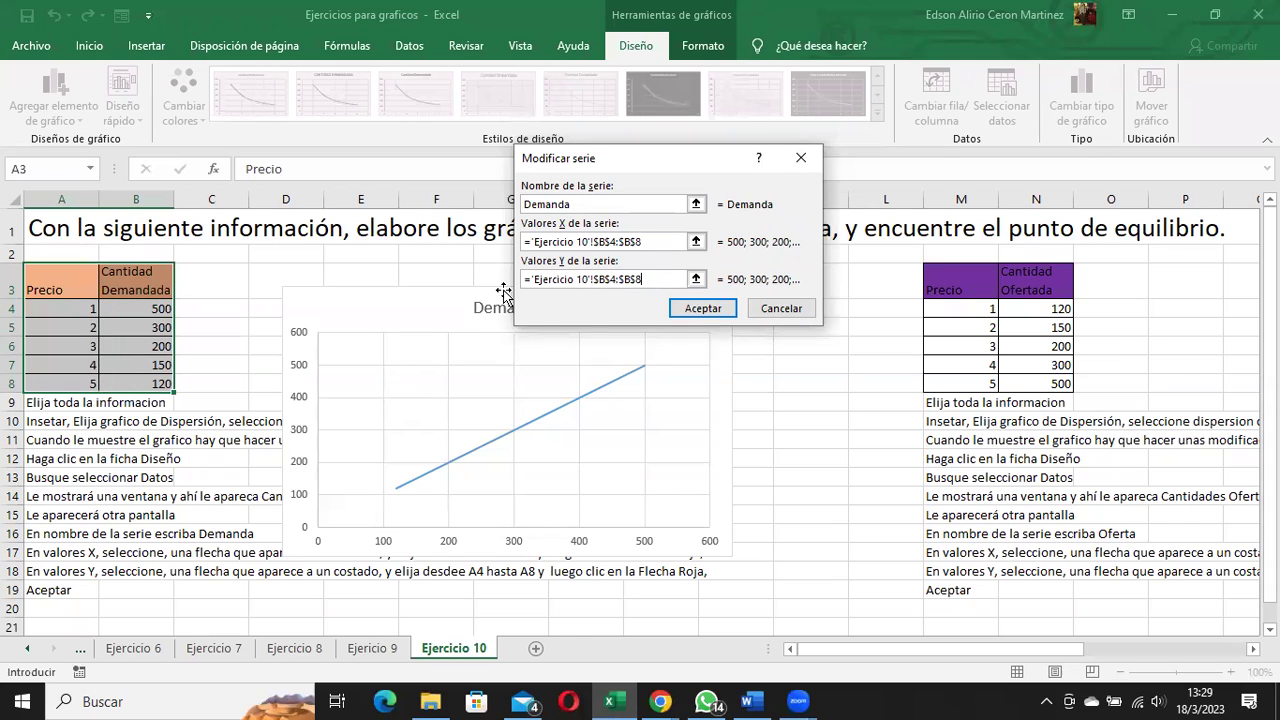
pyautogui.moveTo(646, 279); pyautogui.dragTo(526, 281)
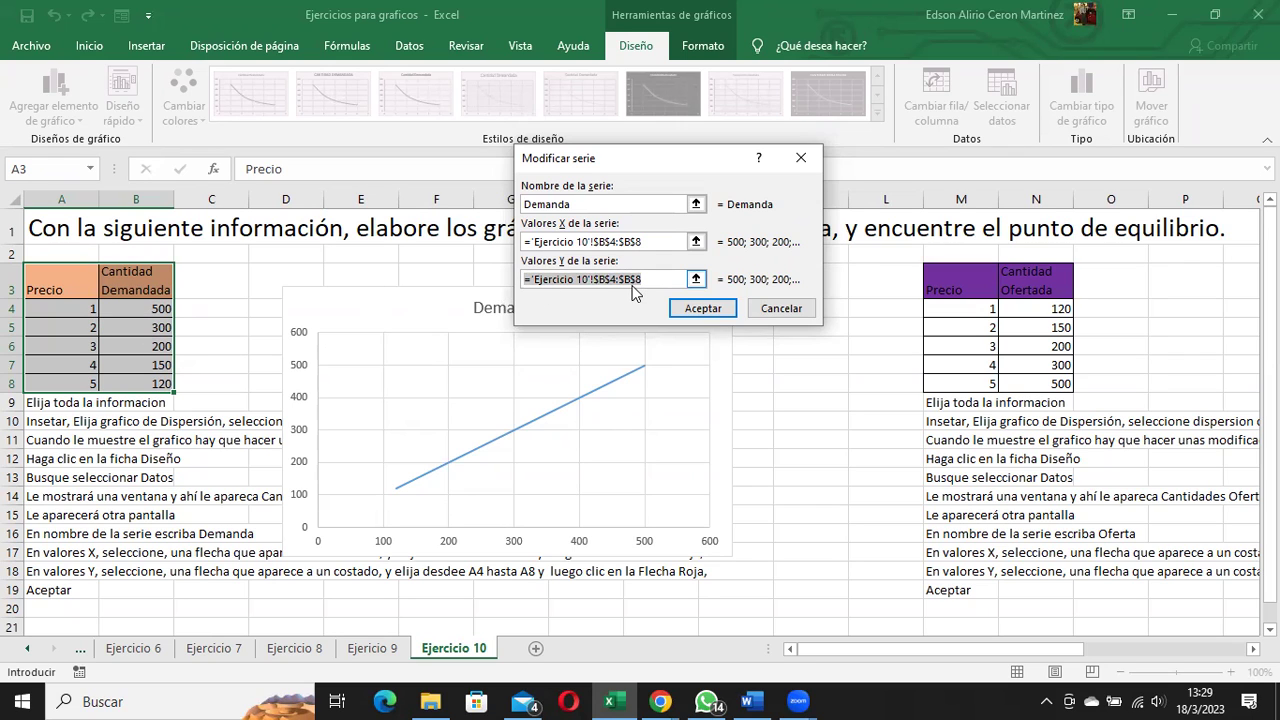
pyautogui.press('Delete')
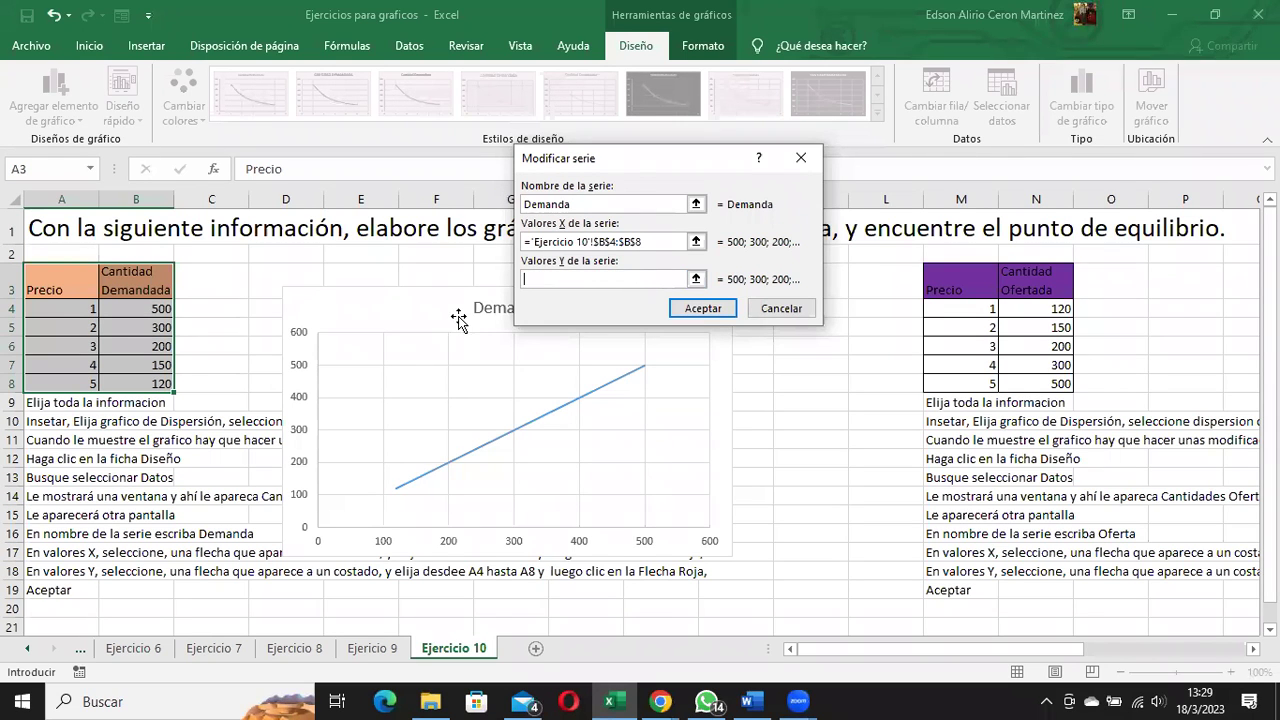
pyautogui.moveTo(59, 309); pyautogui.dragTo(59, 384)
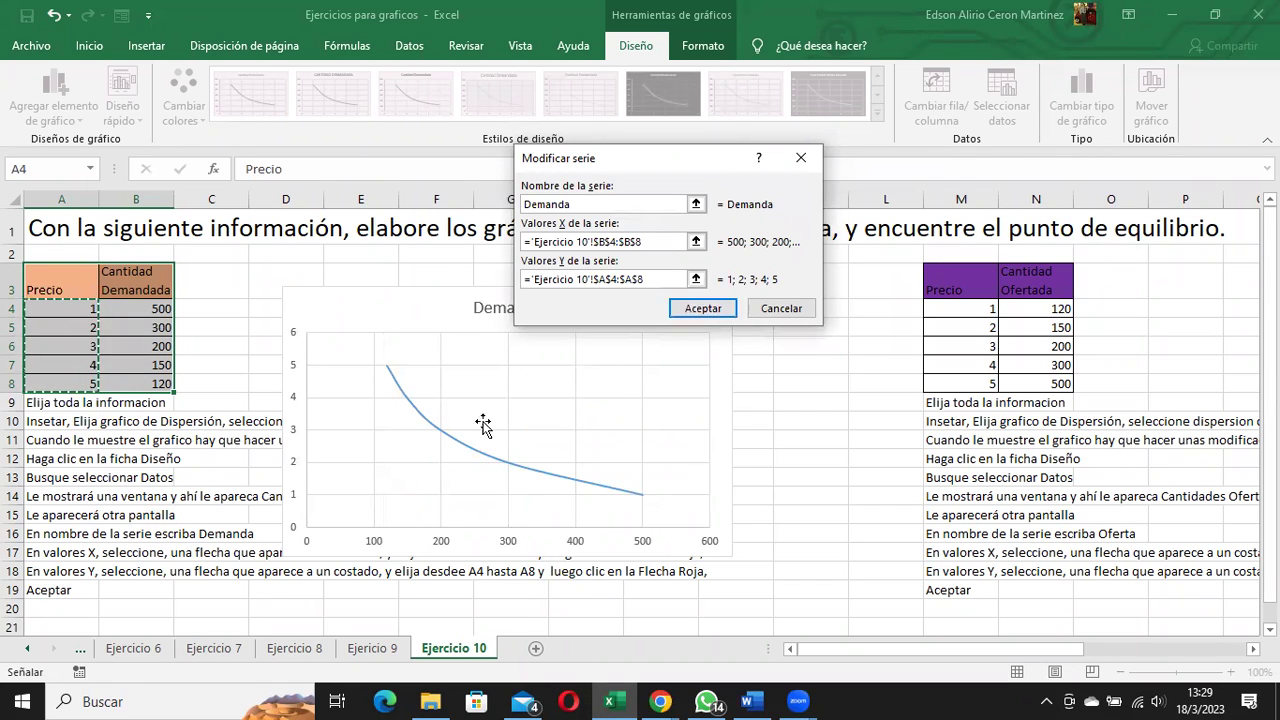
pyautogui.click(704, 307)
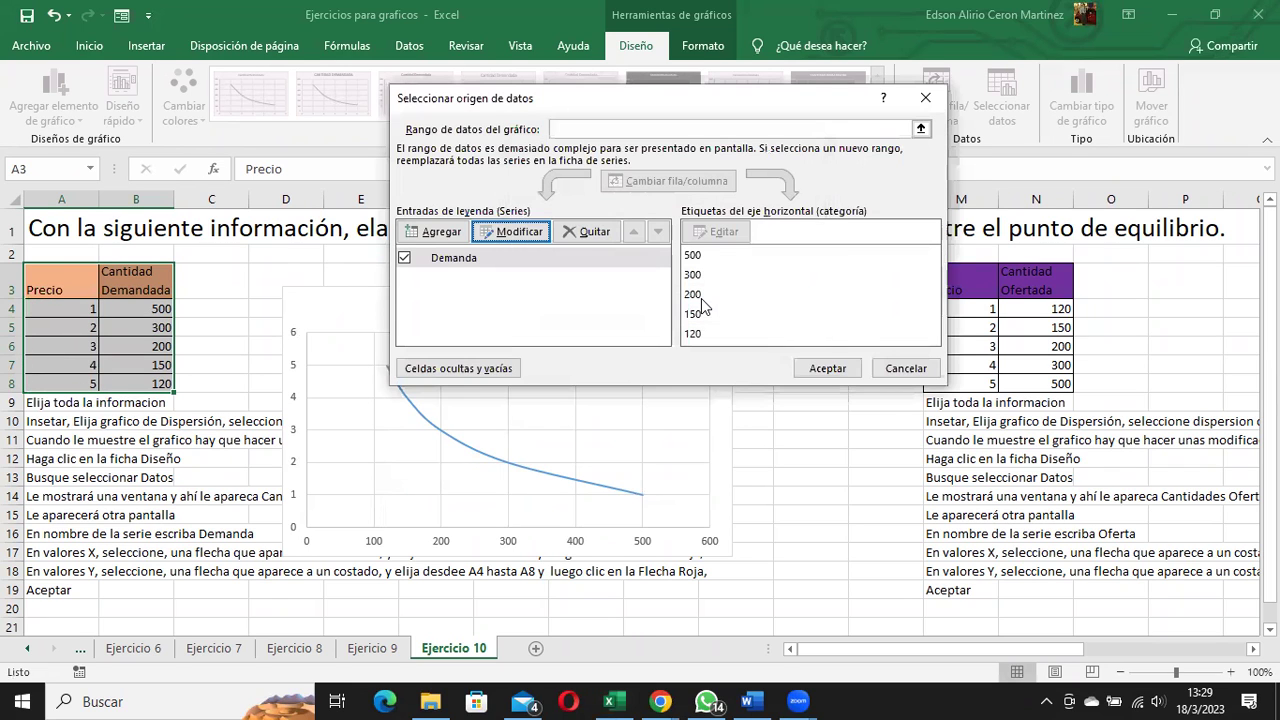
# Apply the reworked Demanda series, then insert a smooth-line scatter chart of A3:B8.
pyautogui.click(827, 367)
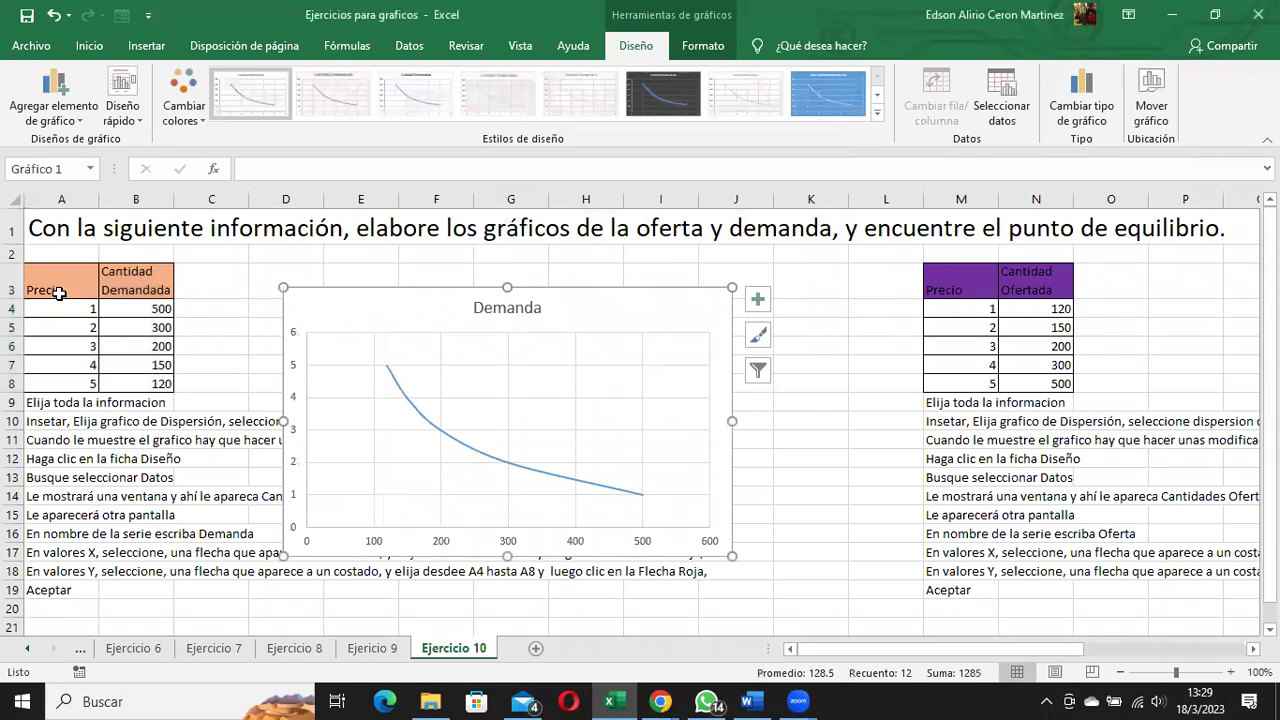
pyautogui.moveTo(60, 292); pyautogui.dragTo(140, 384)
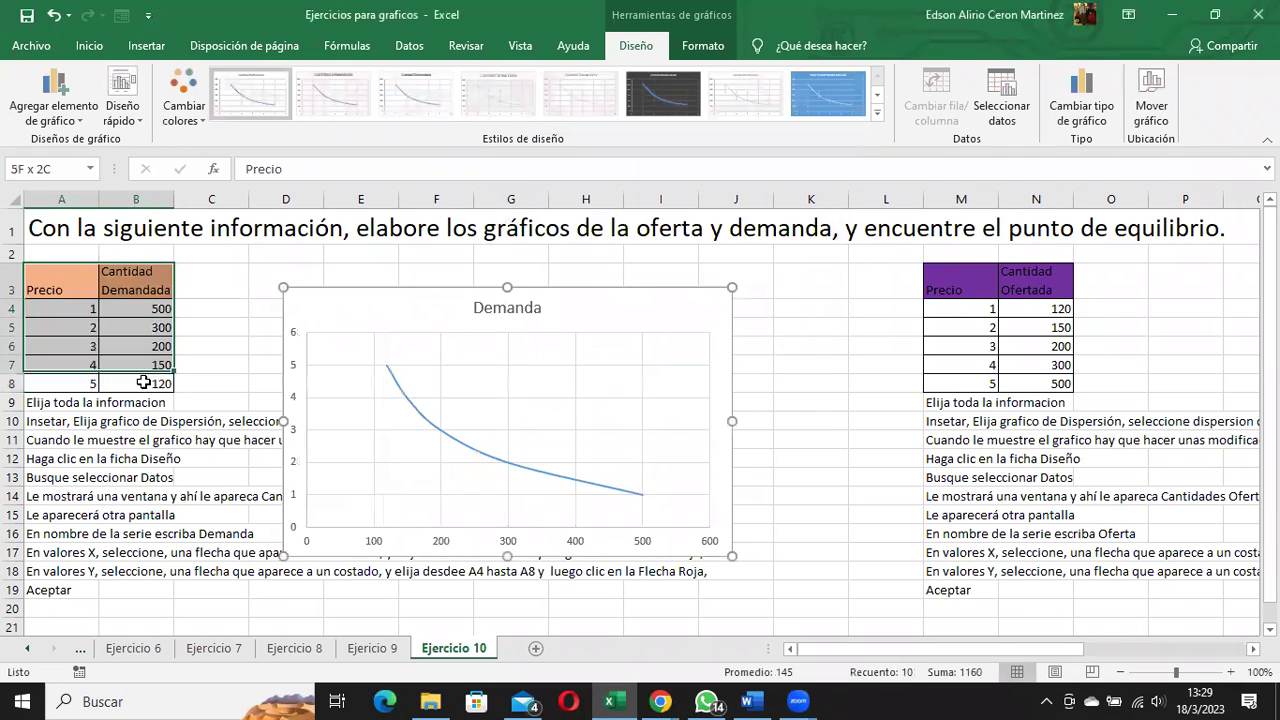
pyautogui.click(146, 46)
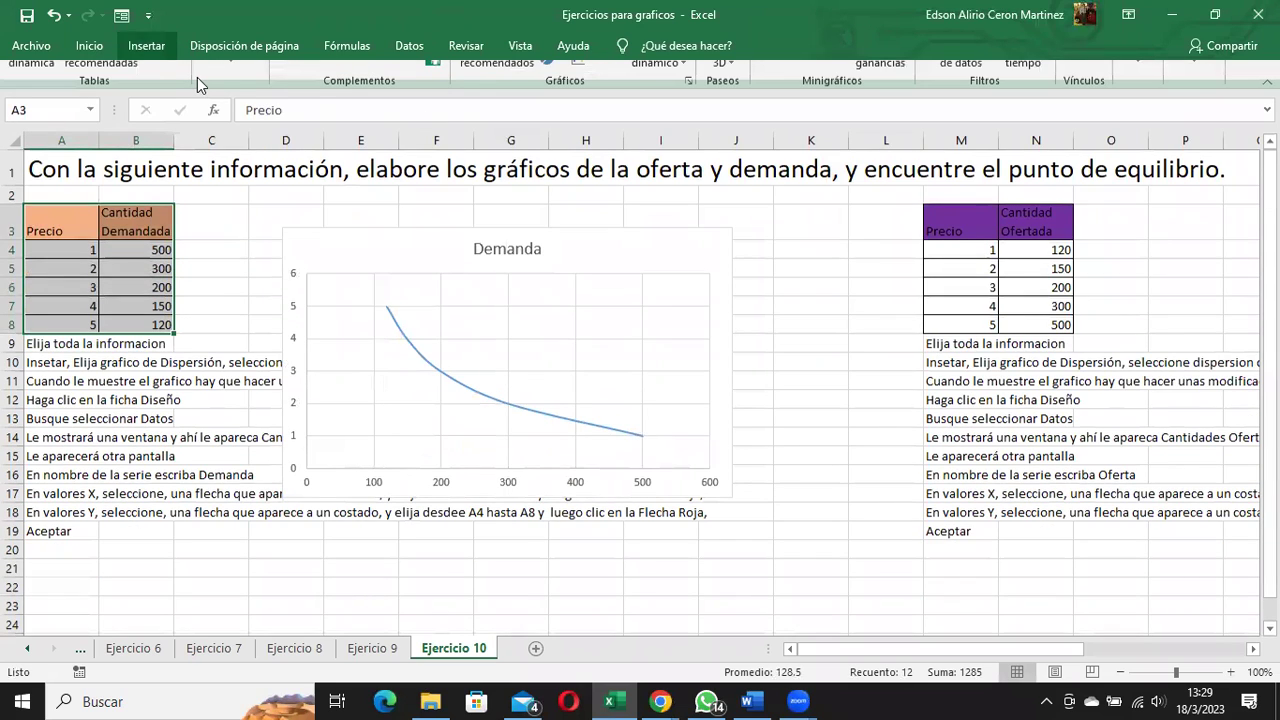
pyautogui.click(150, 50)
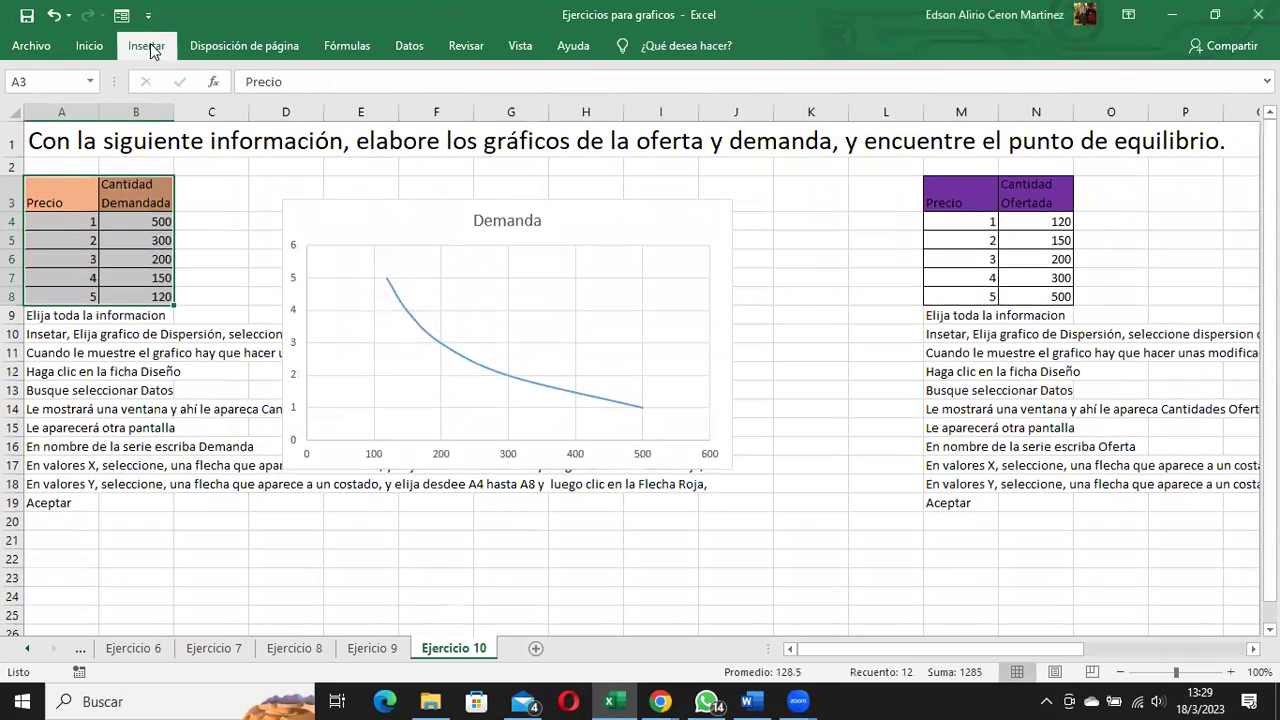
pyautogui.click(150, 50)
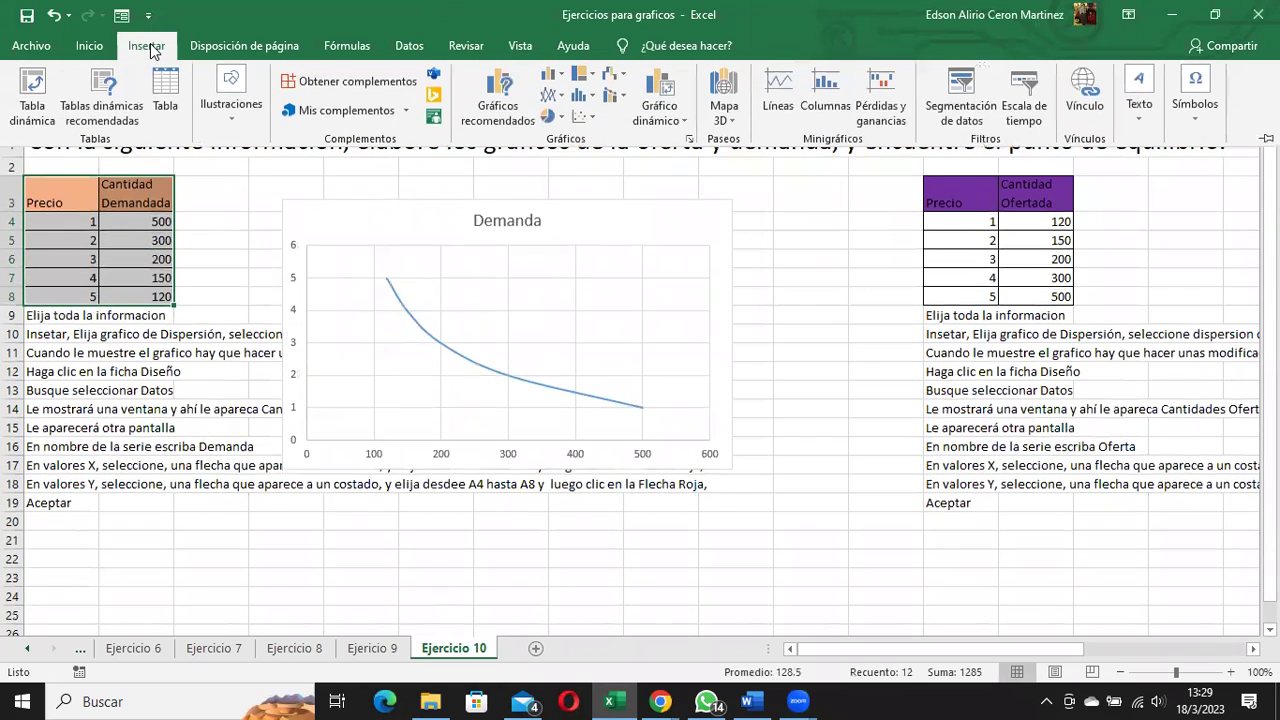
pyautogui.click(592, 116)
pyautogui.click(697, 177)
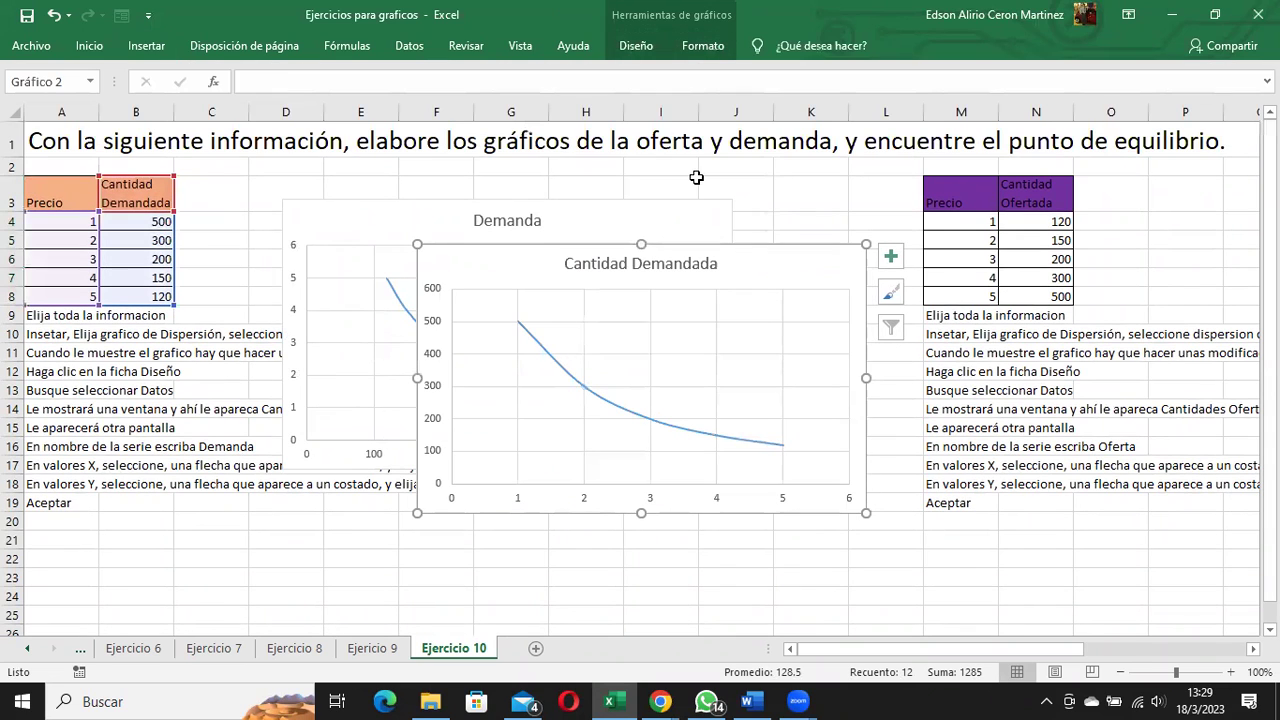
# Move the extra Cantidad Demandada chart aside and delete it.
pyautogui.moveTo(648, 469)
pyautogui.mouseDown()
pyautogui.moveTo(622, 491)
pyautogui.moveTo(703, 191)
pyautogui.moveTo(706, 209)
pyautogui.mouseUp()
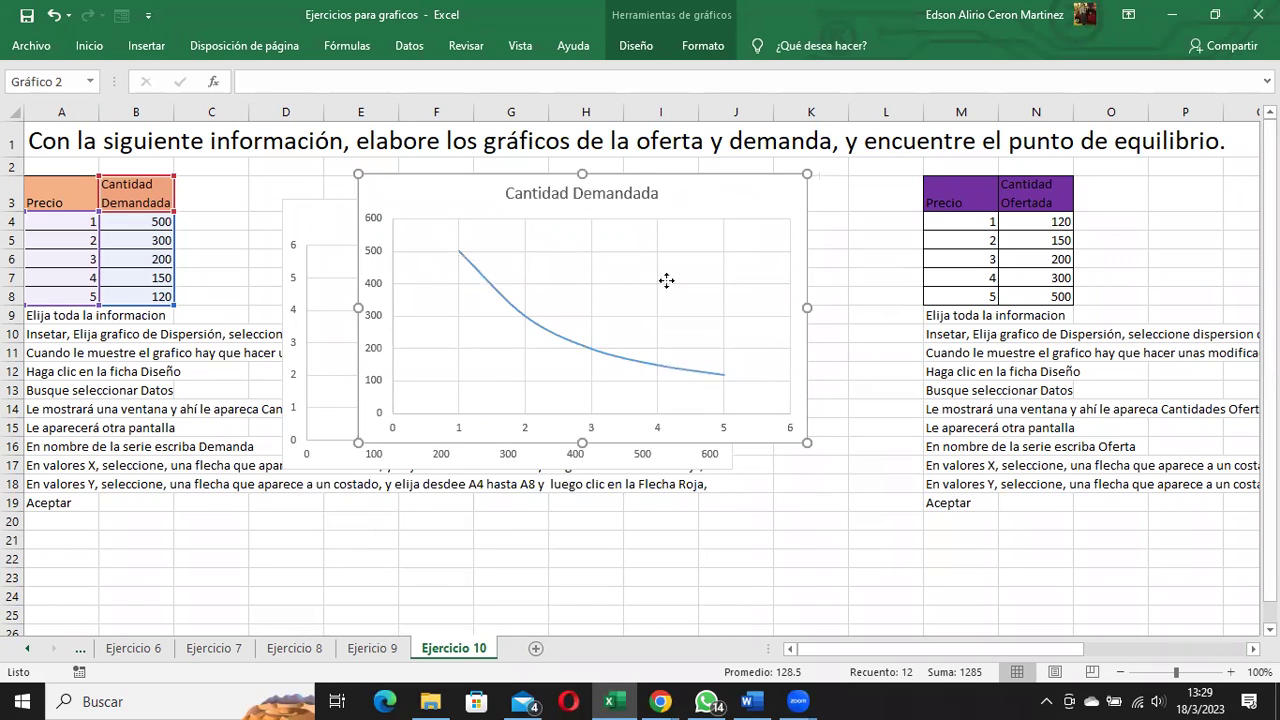
pyautogui.moveTo(666, 281); pyautogui.dragTo(670, 268)
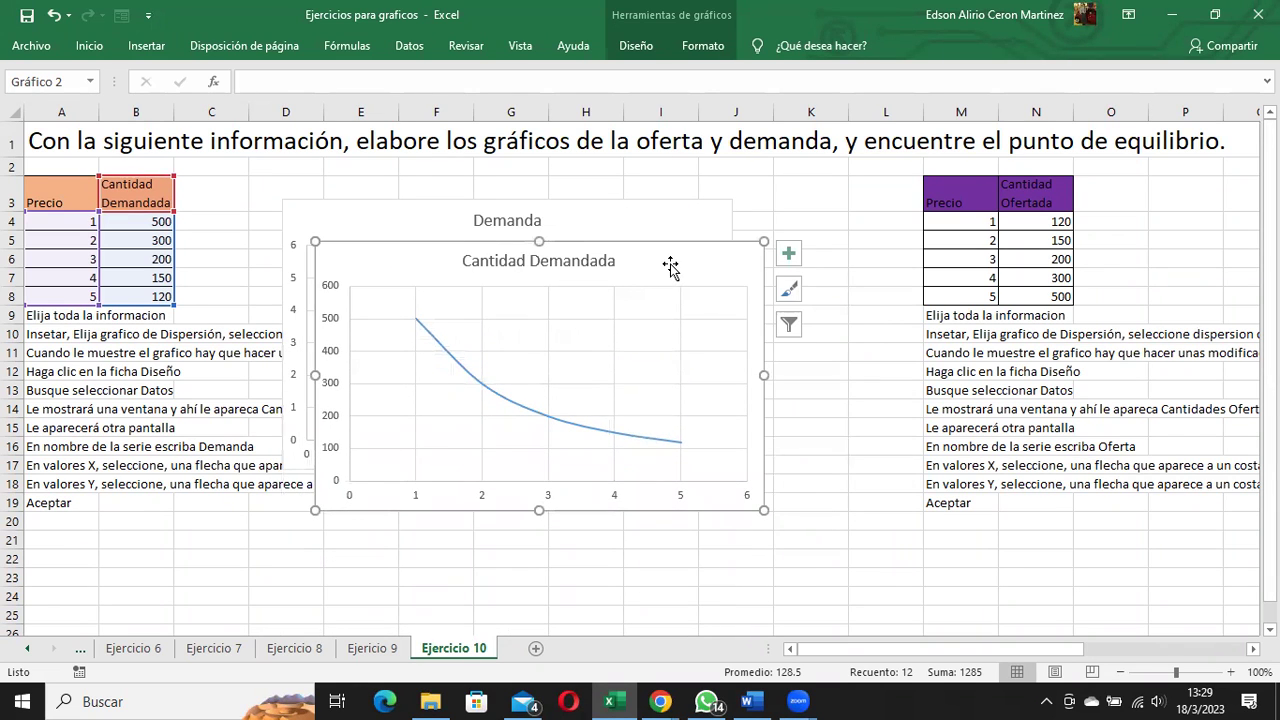
pyautogui.press('Delete')
pyautogui.click(523, 251)
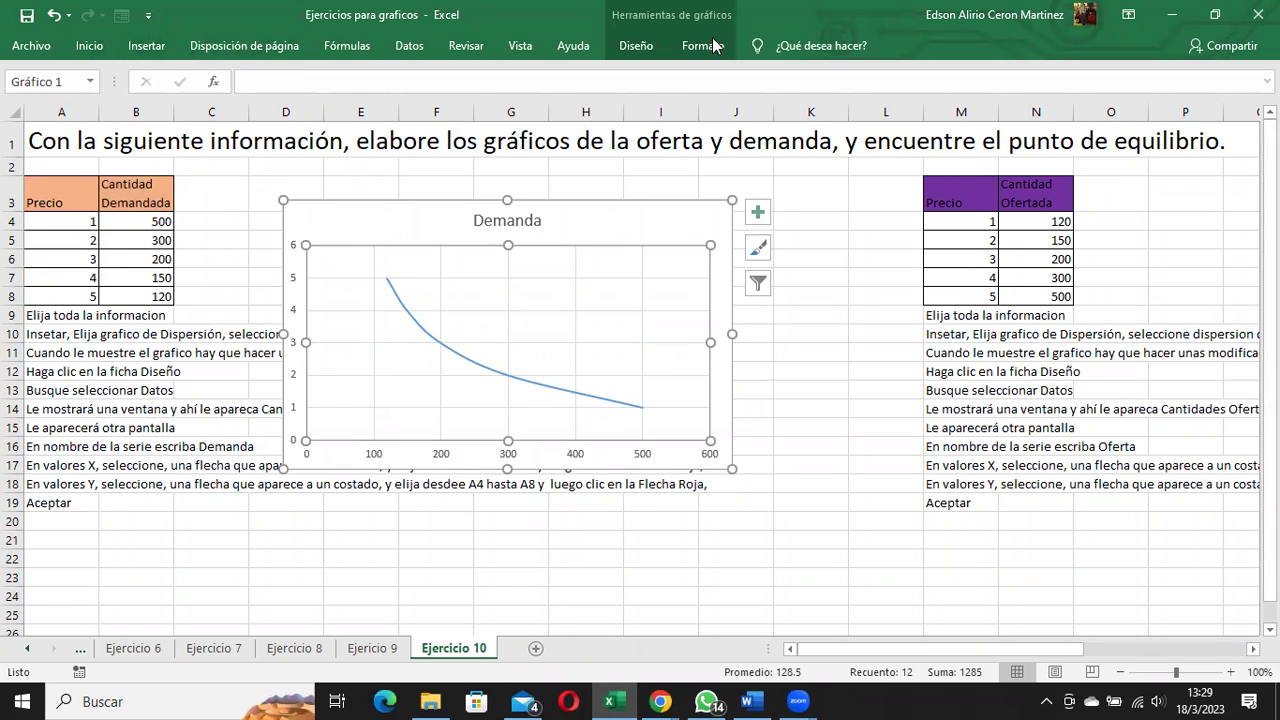
pyautogui.click(812, 275)
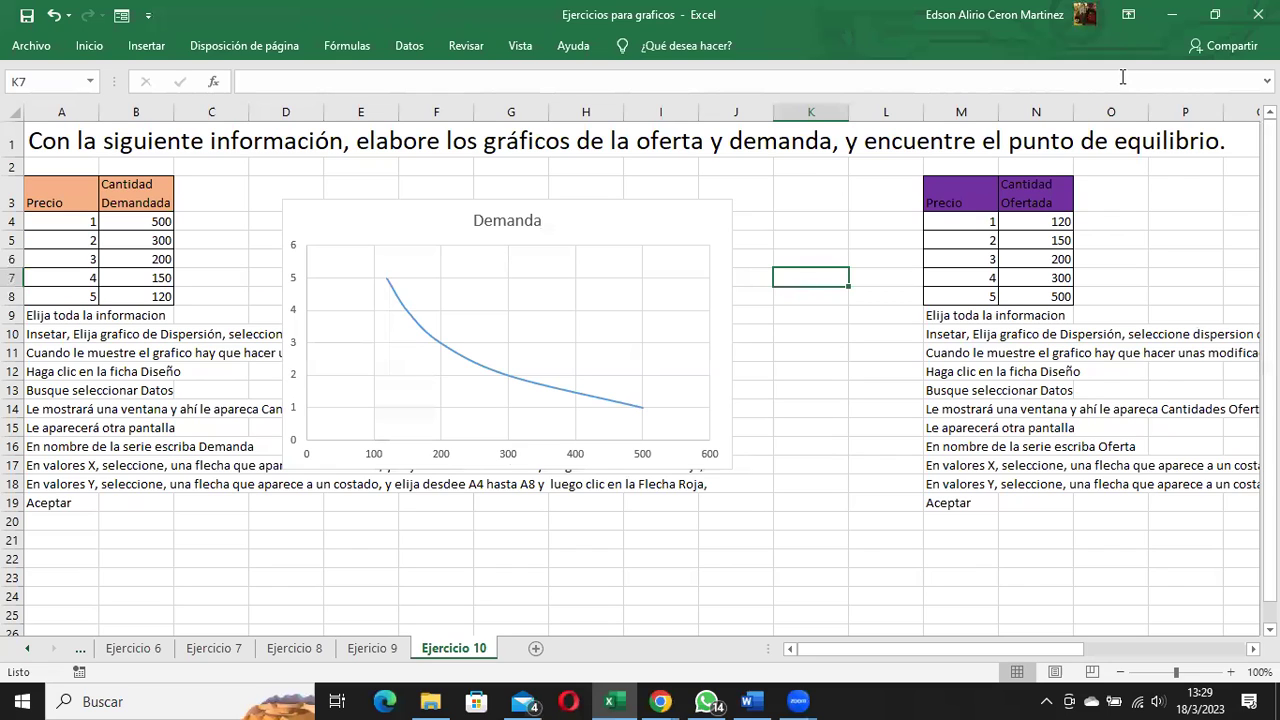
pyautogui.click(617, 259)
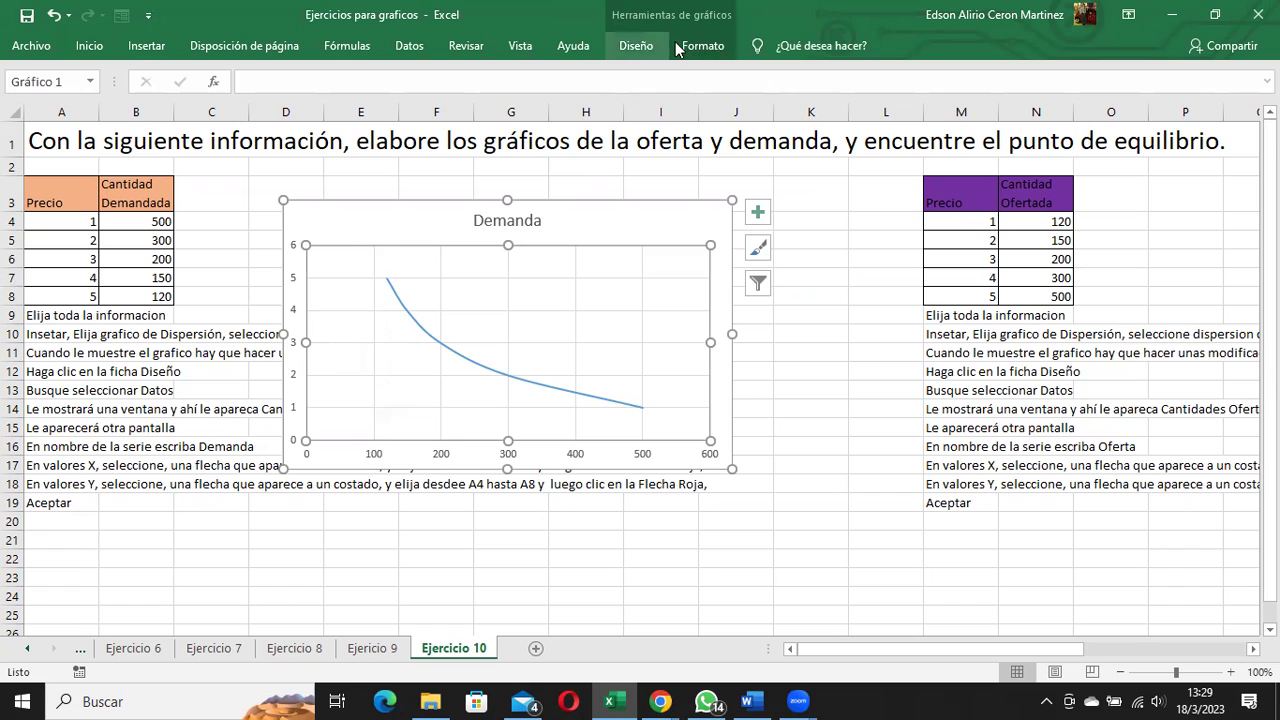
pyautogui.click(640, 48)
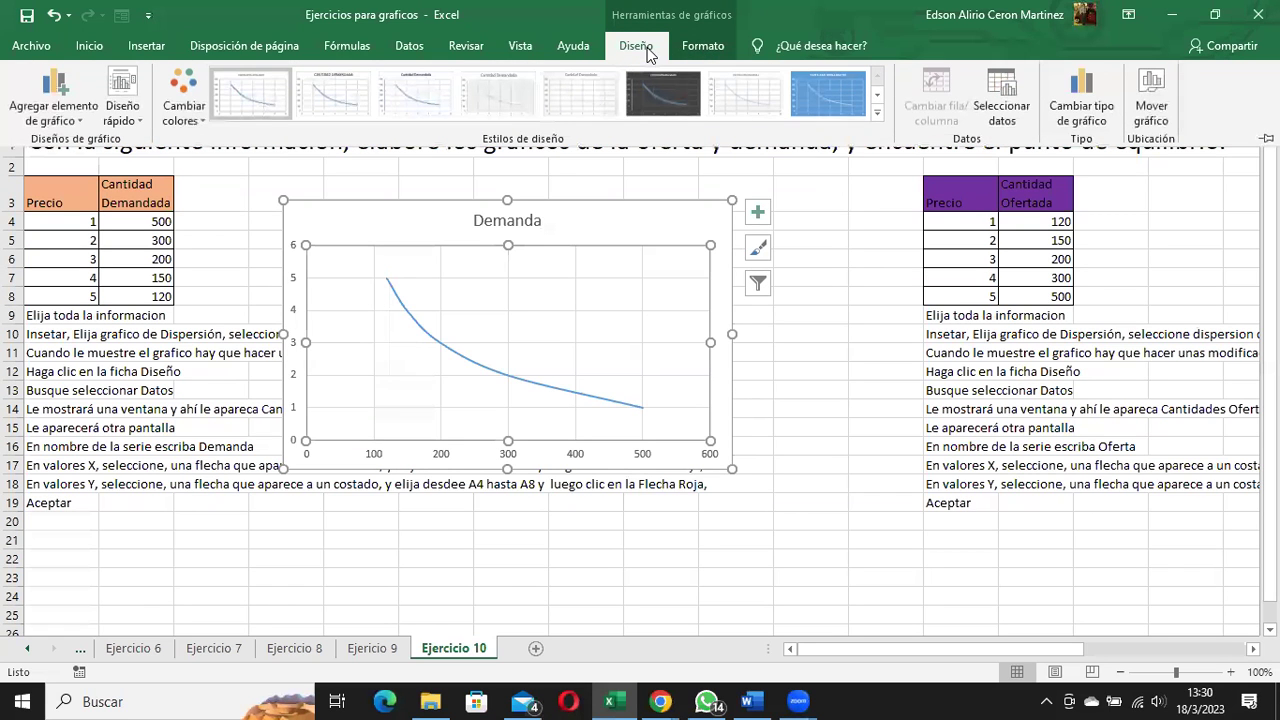
pyautogui.click(1004, 102)
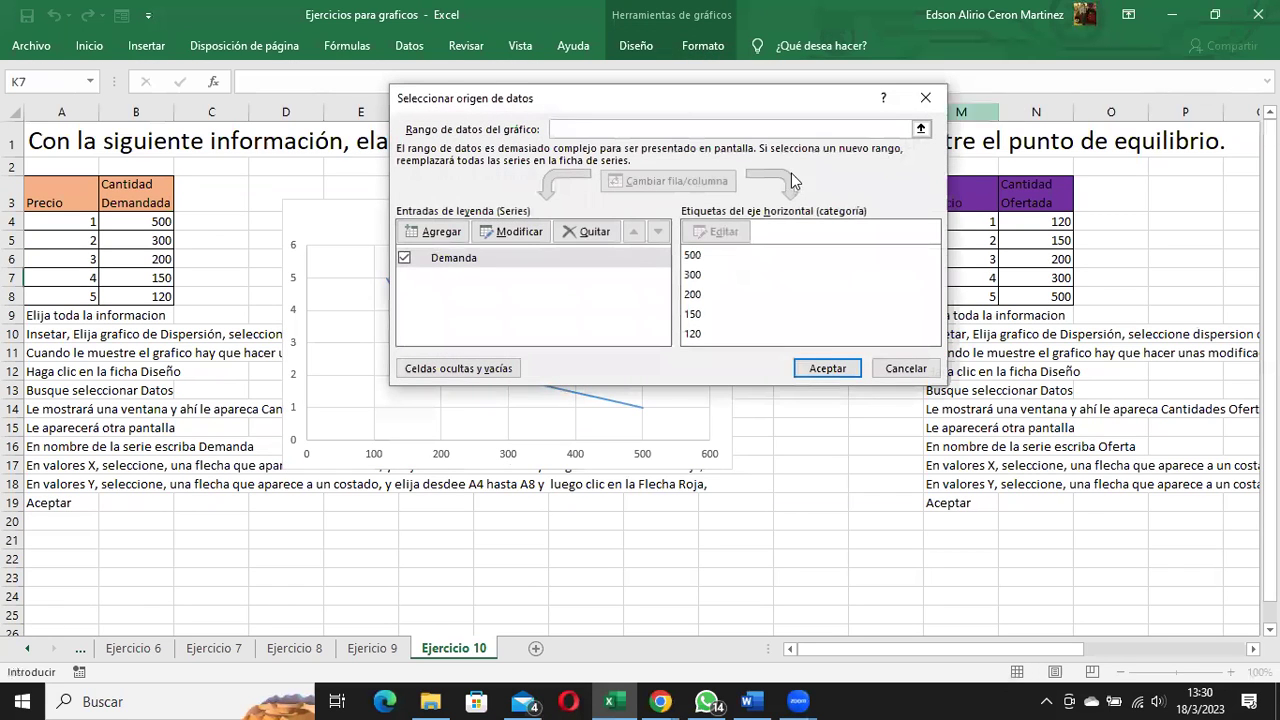
pyautogui.click(495, 262)
pyautogui.click(515, 231)
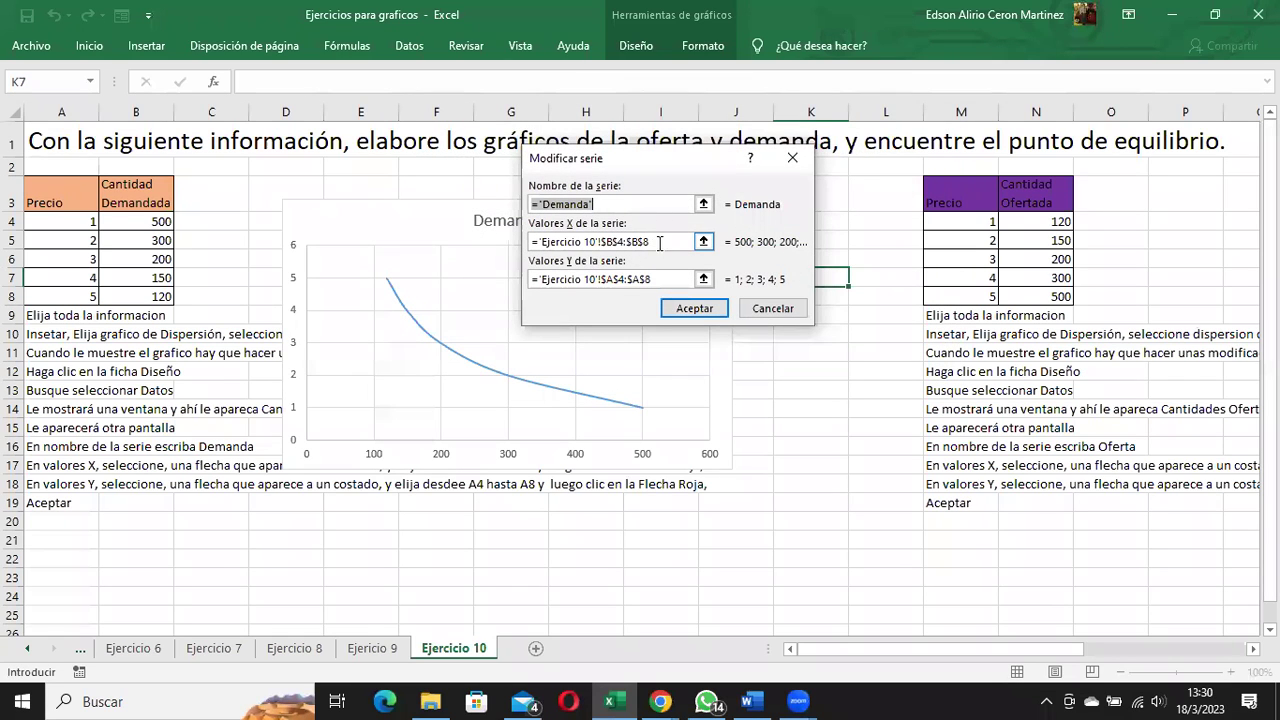
pyautogui.click(661, 241)
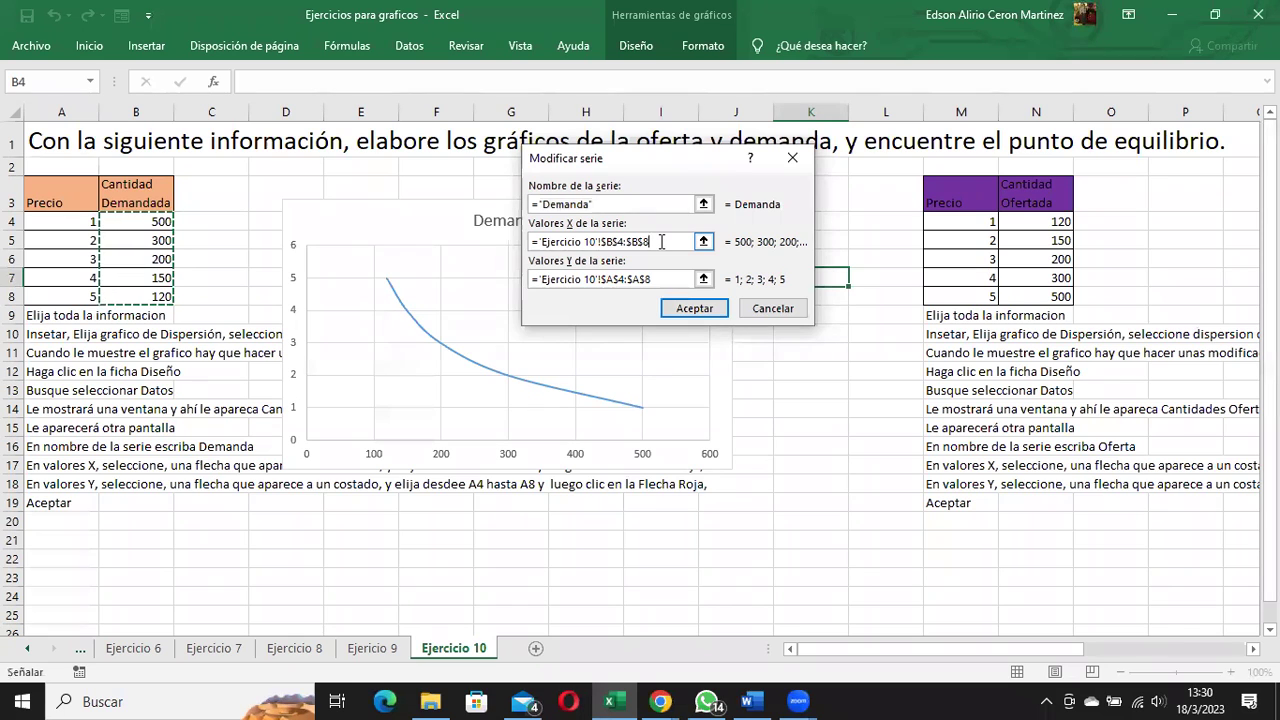
pyautogui.click(776, 312)
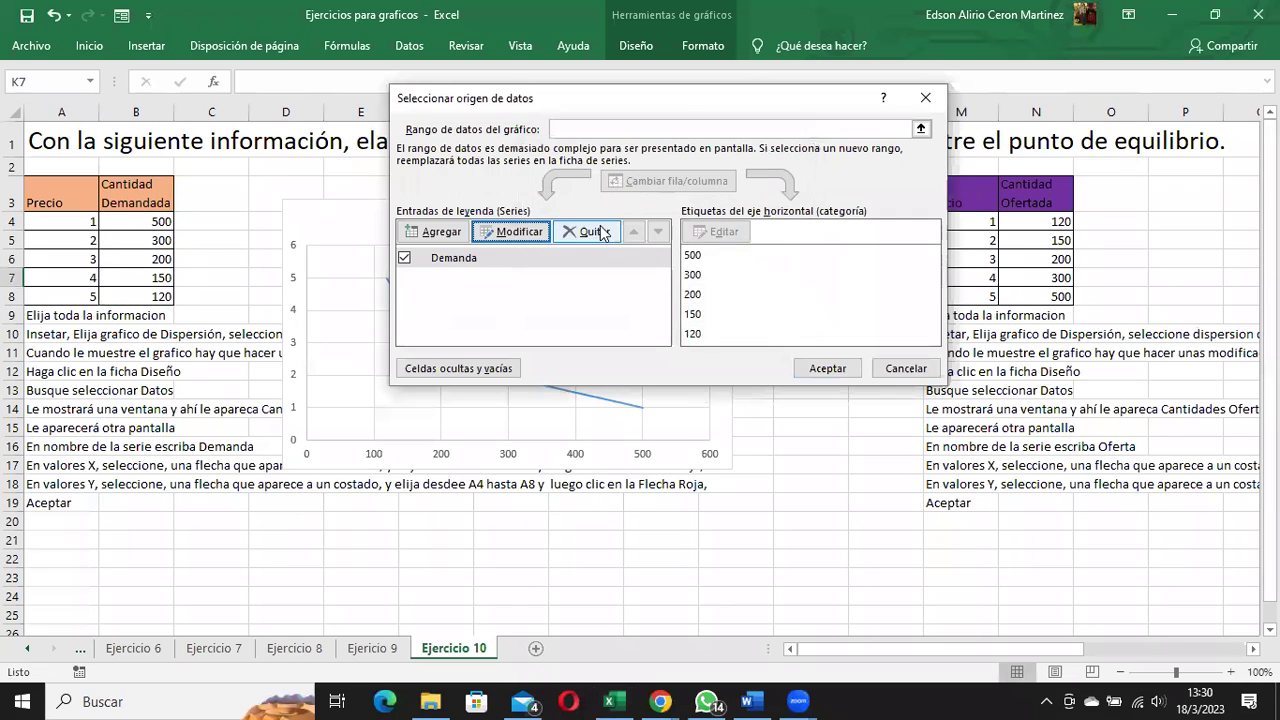
pyautogui.click(908, 367)
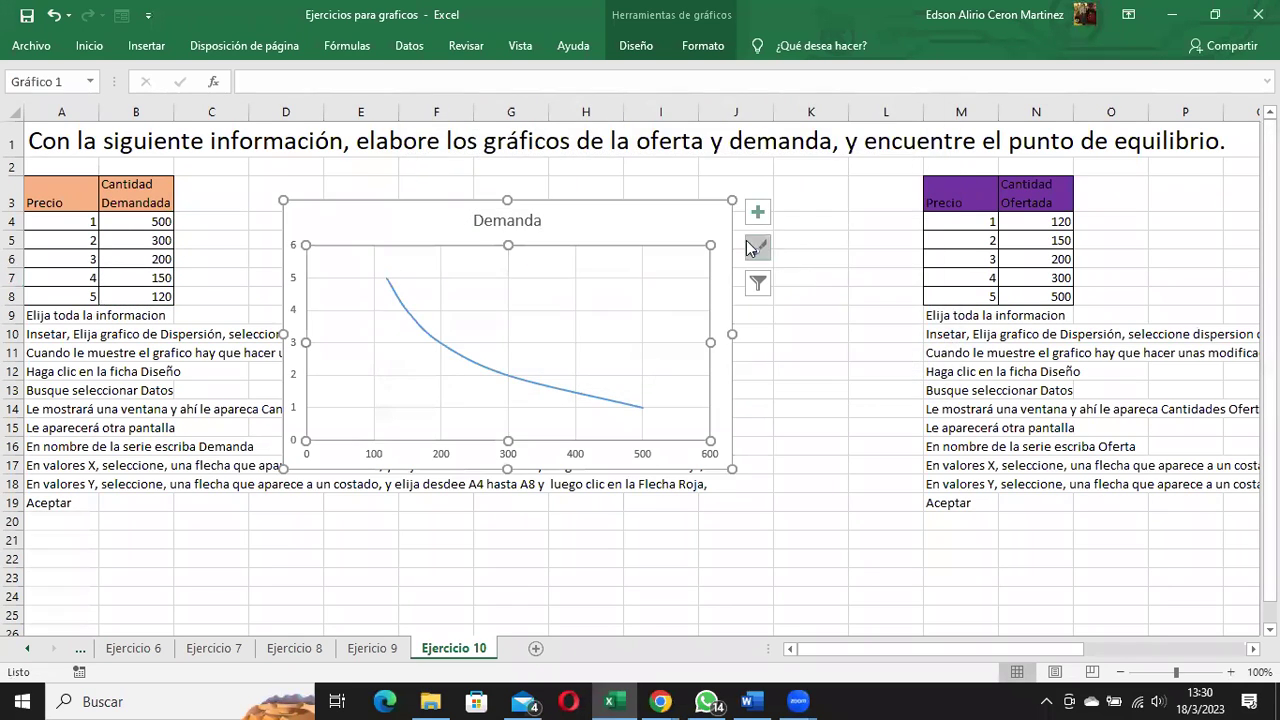
# Move the Demanda chart right and review its Demanda series without changing anything.
pyautogui.moveTo(626, 217)
pyautogui.mouseDown()
pyautogui.moveTo(880, 228)
pyautogui.moveTo(1060, 203)
pyautogui.moveTo(912, 215)
pyautogui.moveTo(871, 200)
pyautogui.mouseUp()
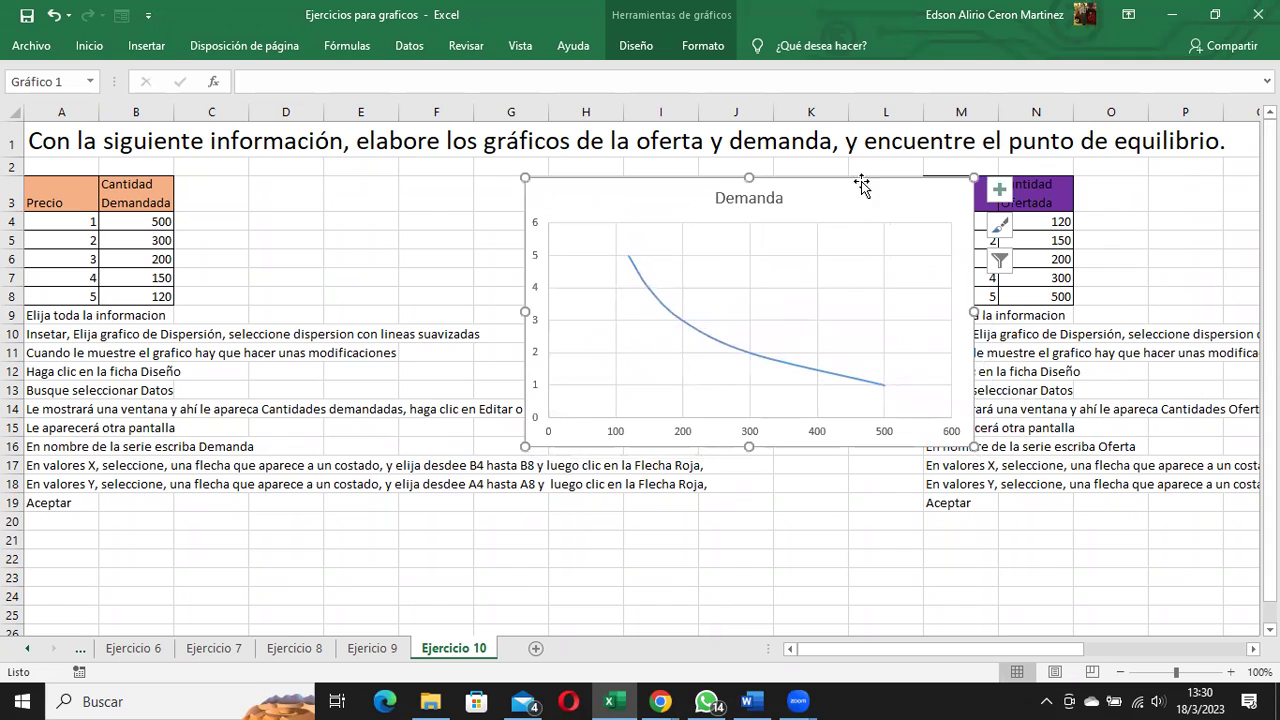
pyautogui.click(699, 48)
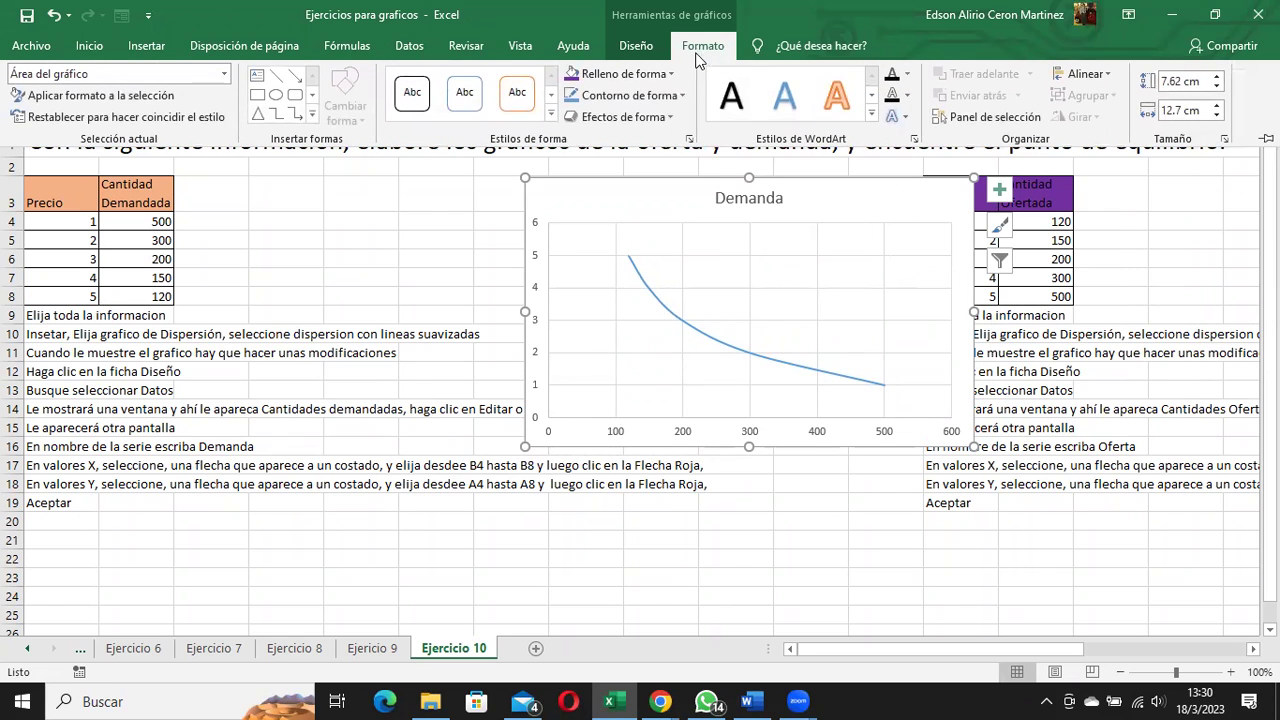
pyautogui.click(615, 48)
pyautogui.click(1000, 100)
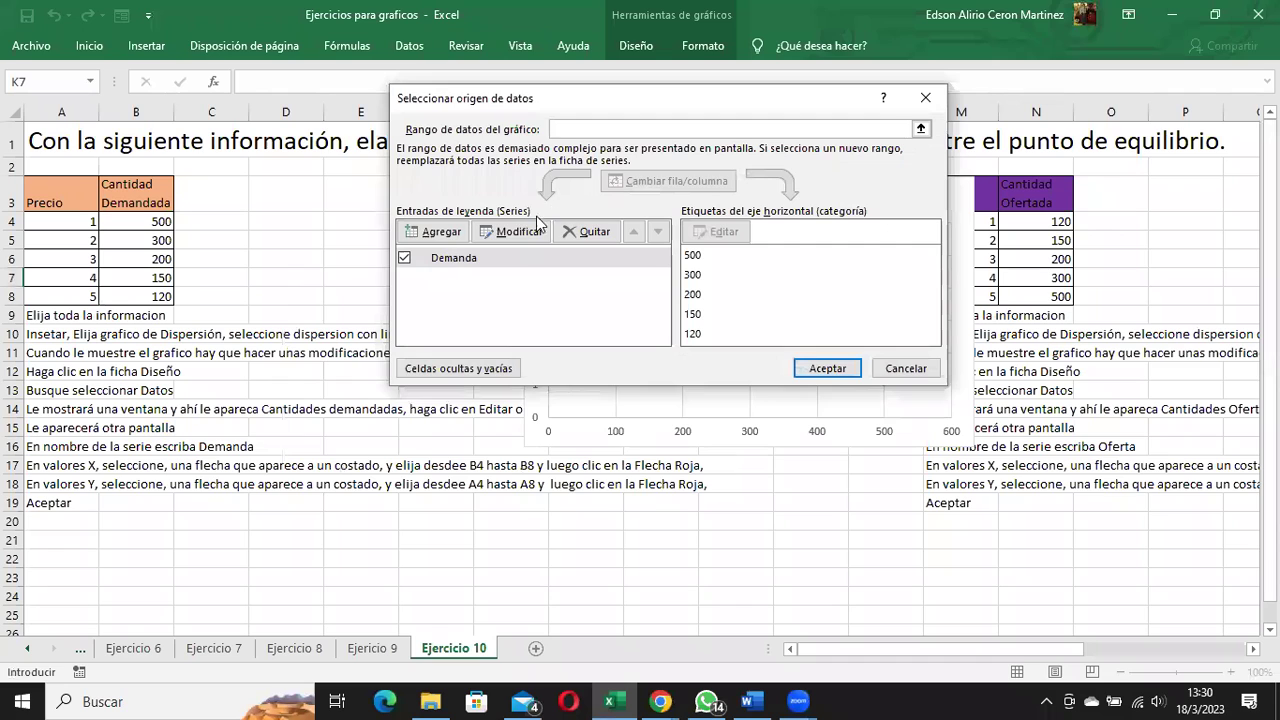
pyautogui.click(512, 231)
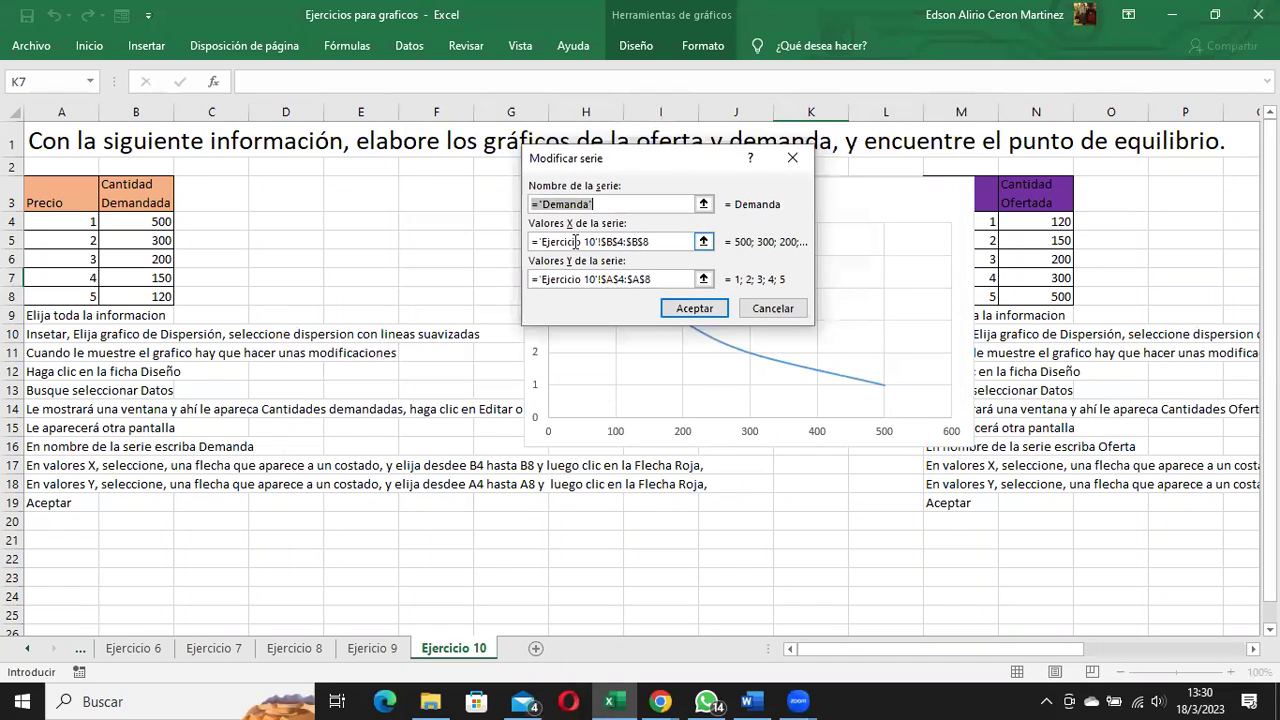
pyautogui.click(780, 317)
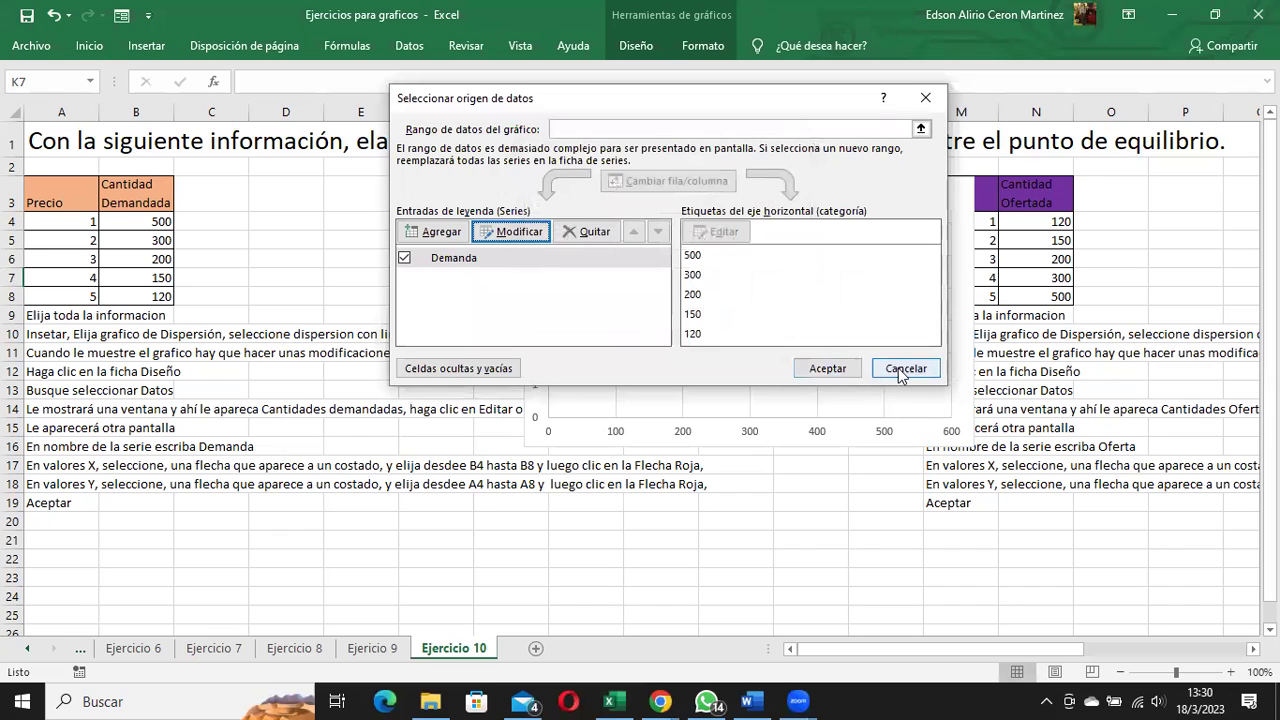
pyautogui.click(902, 371)
# Return the Demanda chart over columns B–H and select the supply table M3:N8.
pyautogui.moveTo(823, 200); pyautogui.dragTo(451, 228)
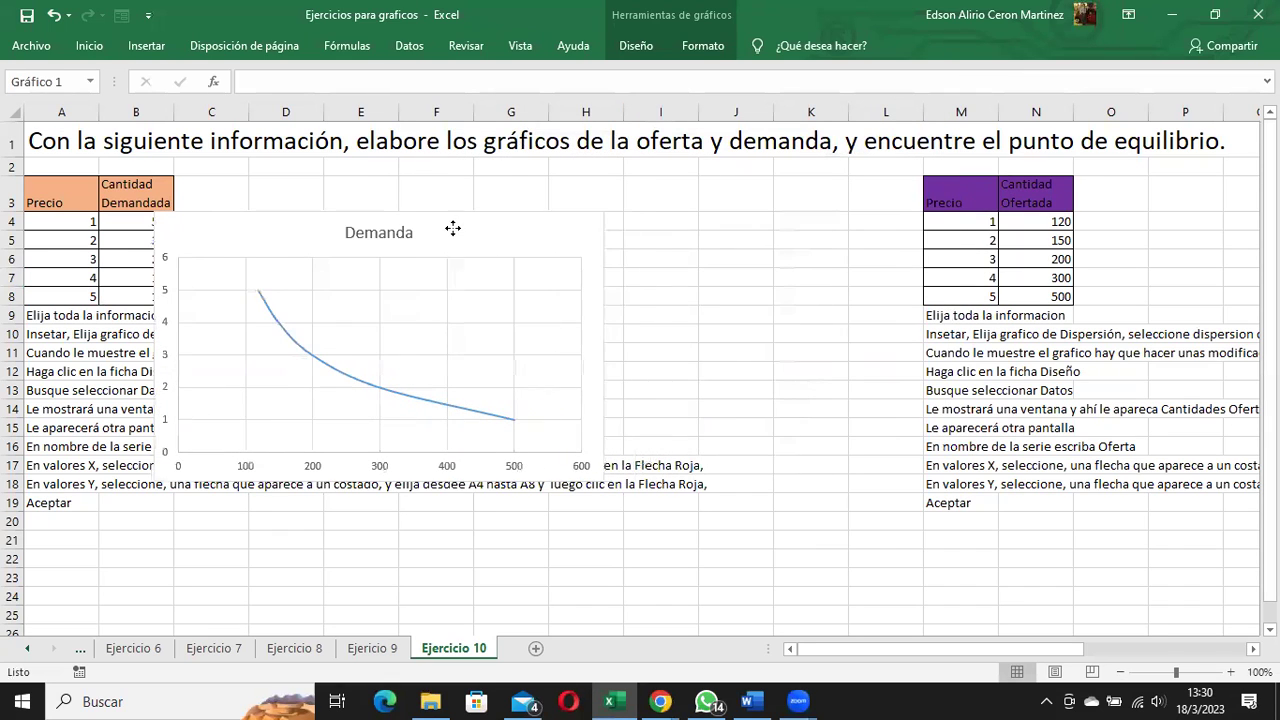
pyautogui.click(802, 258)
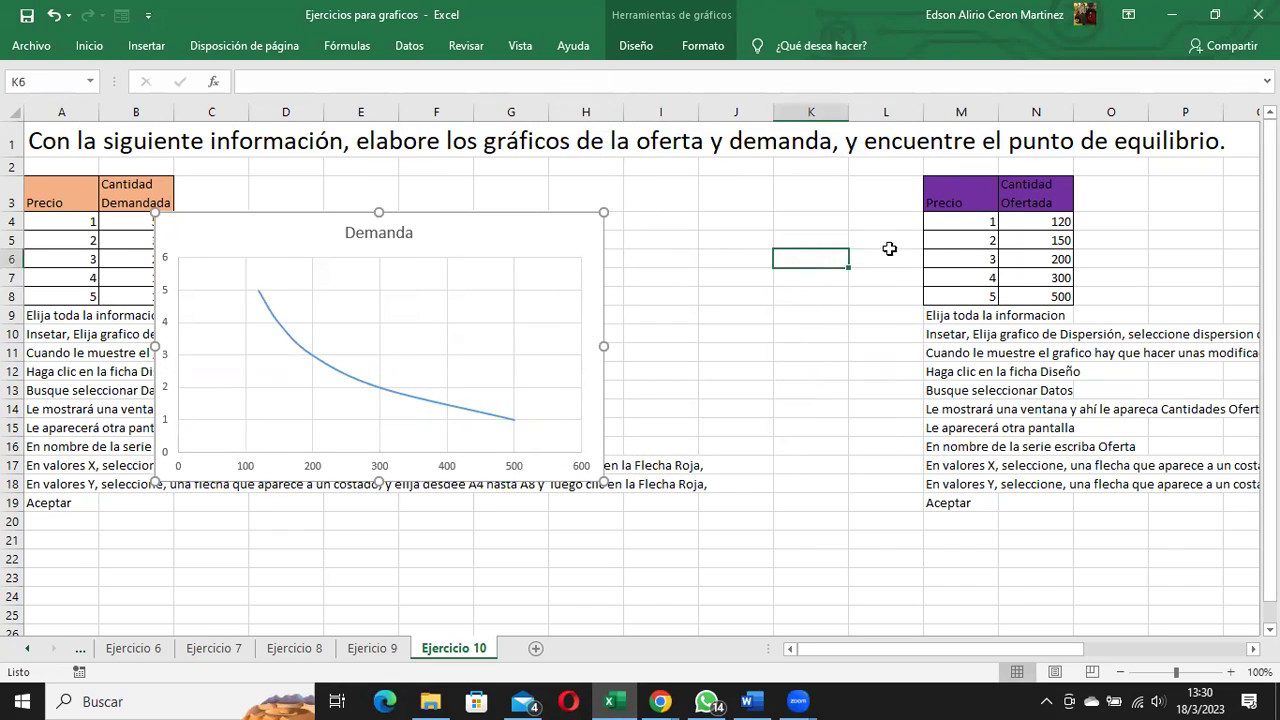
pyautogui.moveTo(963, 190)
pyautogui.mouseDown()
pyautogui.moveTo(1026, 243)
pyautogui.moveTo(1028, 292)
pyautogui.mouseUp()
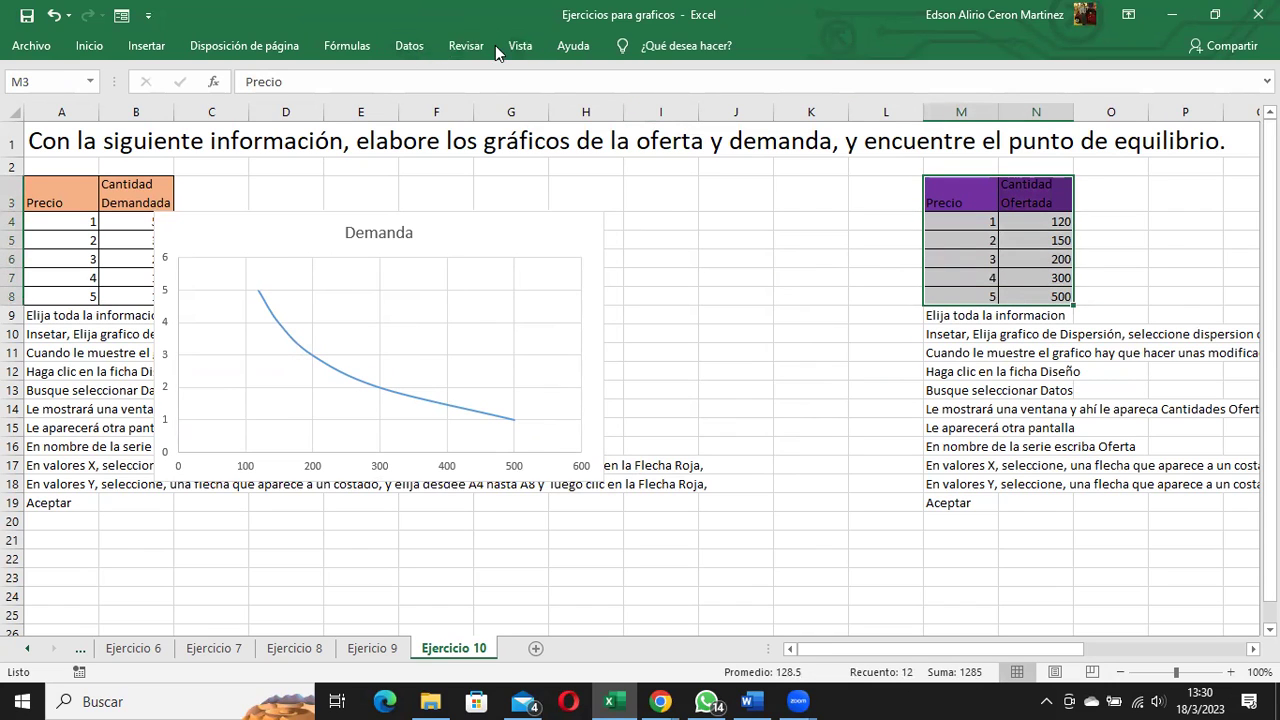
# Insert a smooth-line scatter chart of M3:N8, titled Cantidad Ofertada.
pyautogui.click(143, 46)
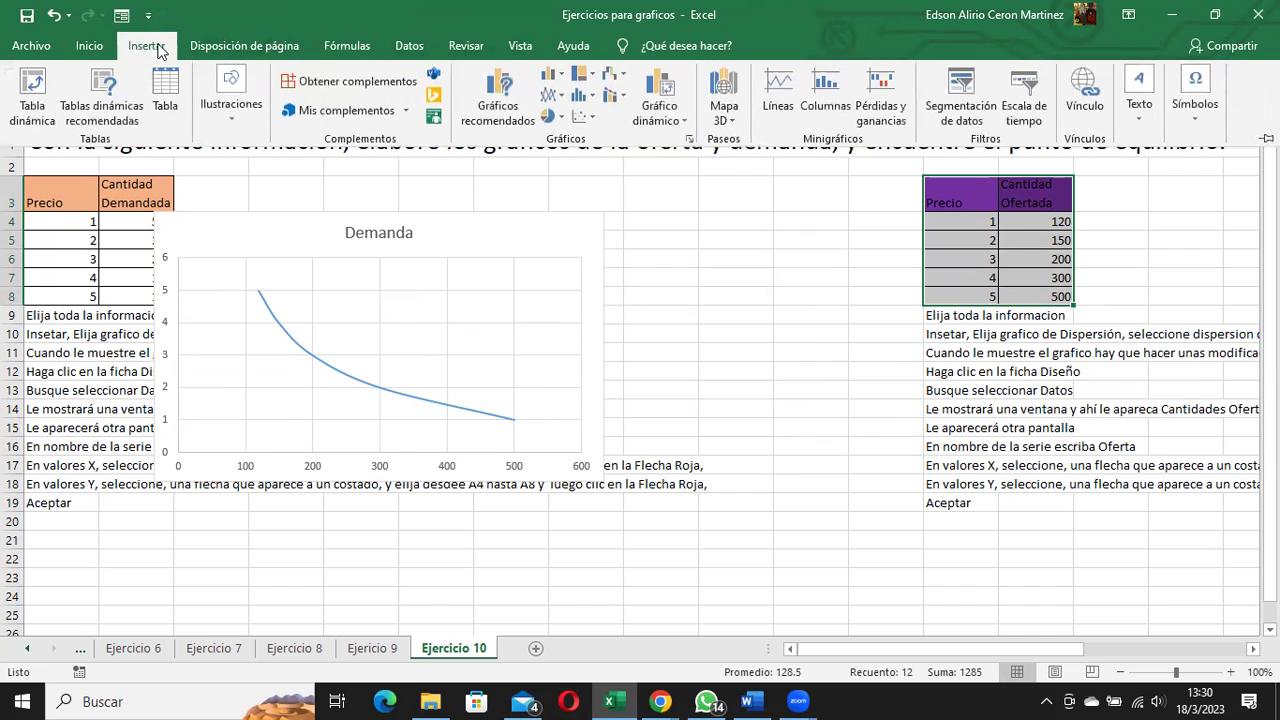
pyautogui.click(597, 121)
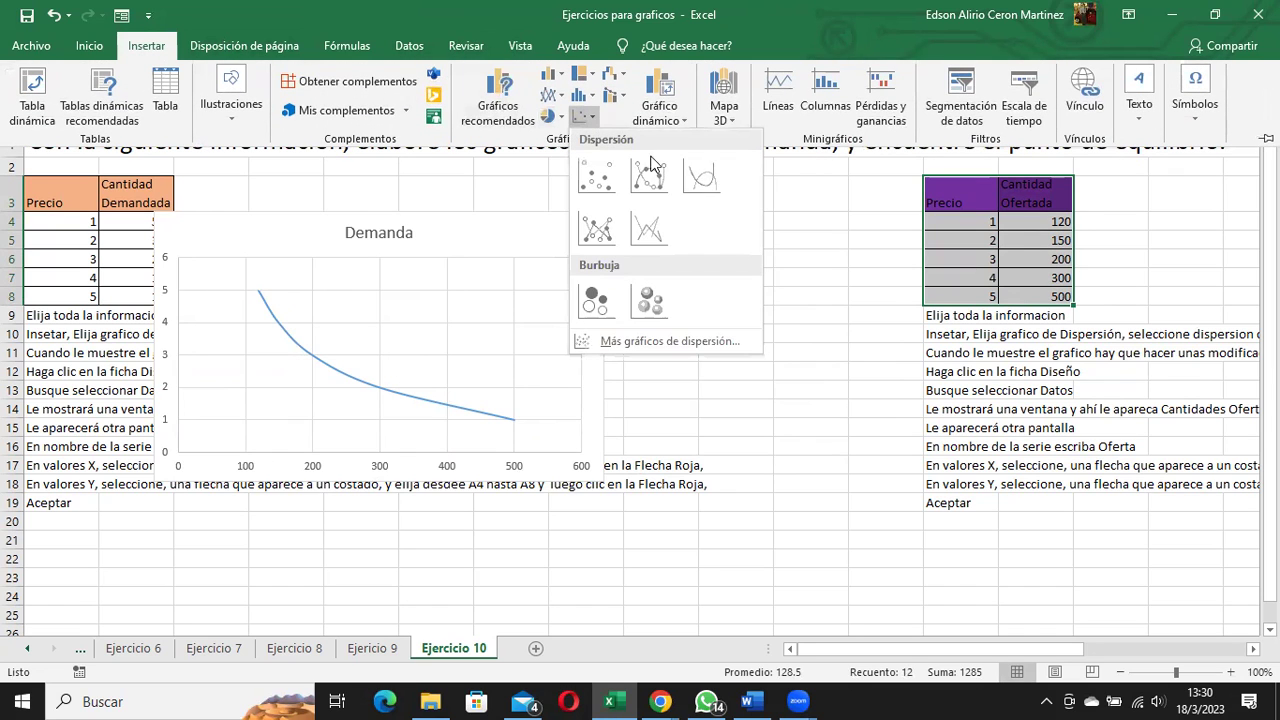
pyautogui.click(698, 176)
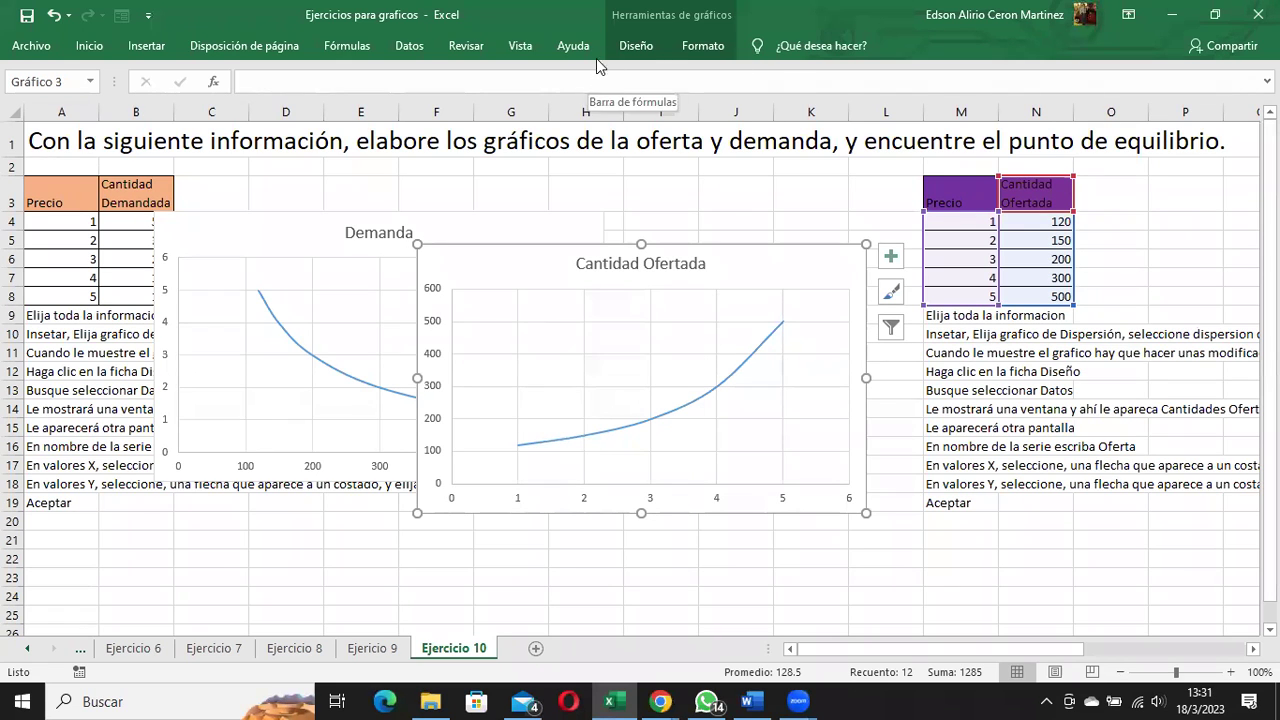
# Open the Cantidad Ofertada series in Select Data and rename it Oferta.
pyautogui.click(634, 45)
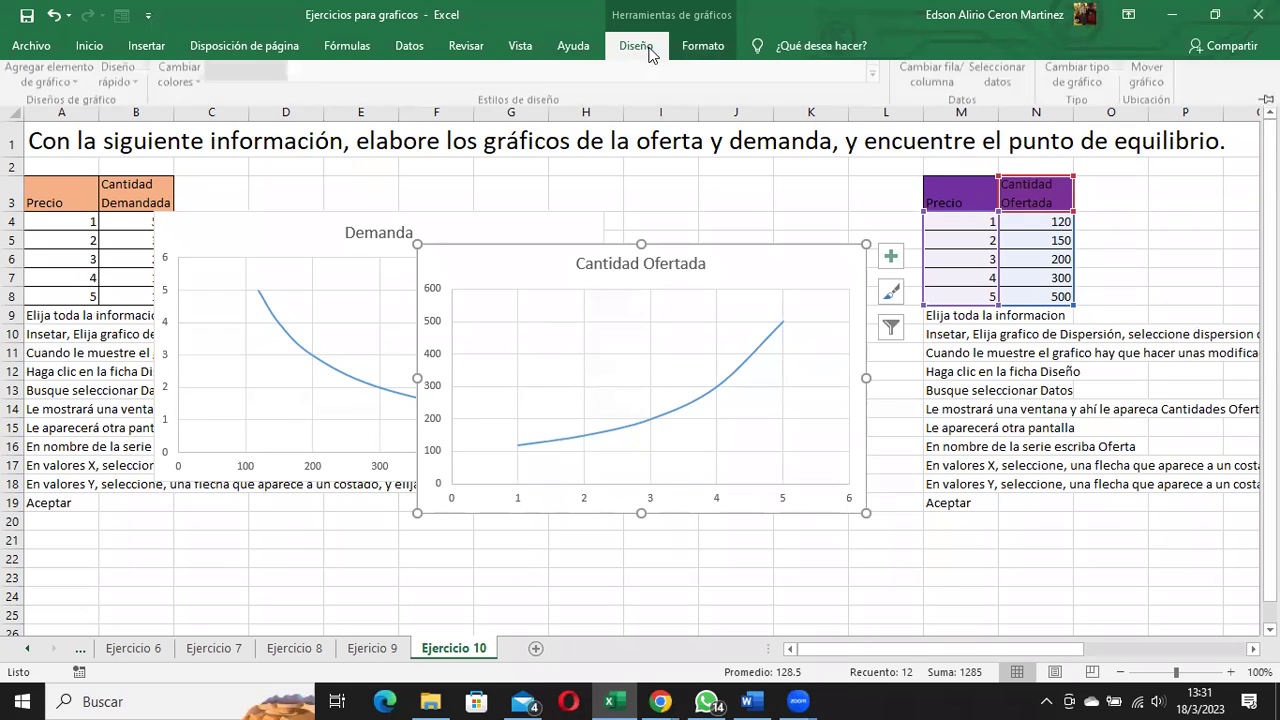
pyautogui.click(998, 107)
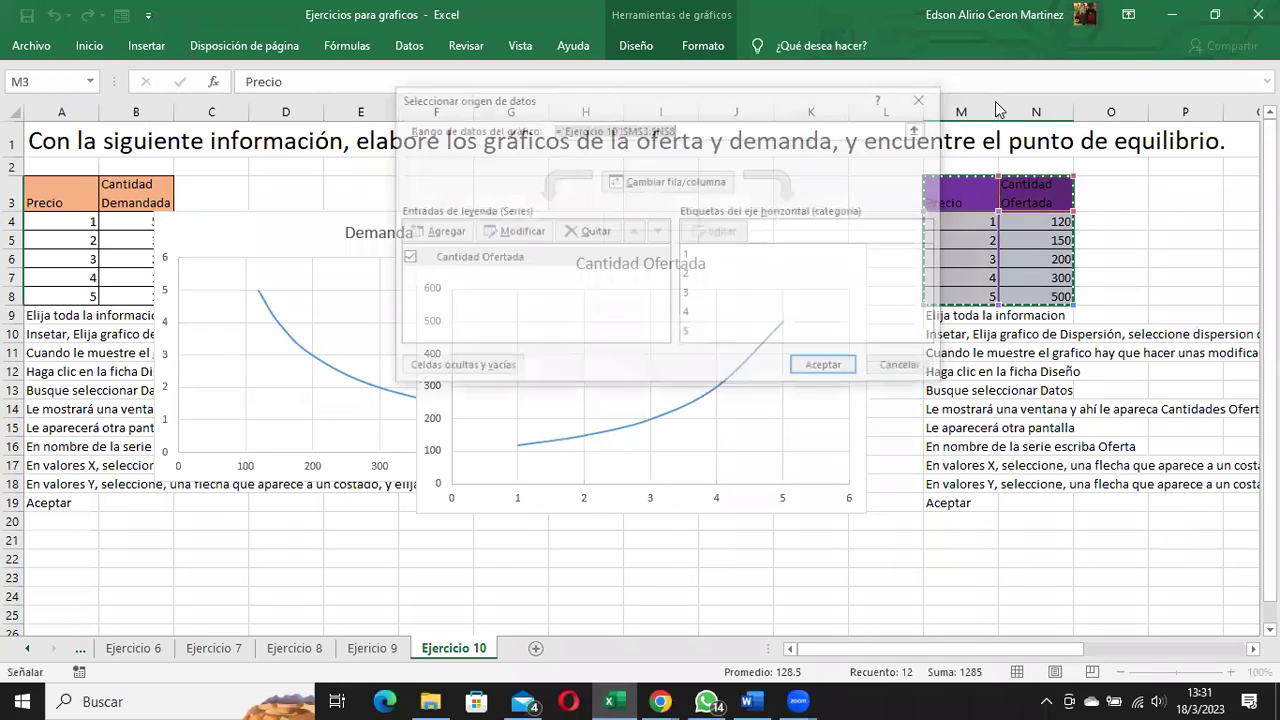
pyautogui.click(476, 258)
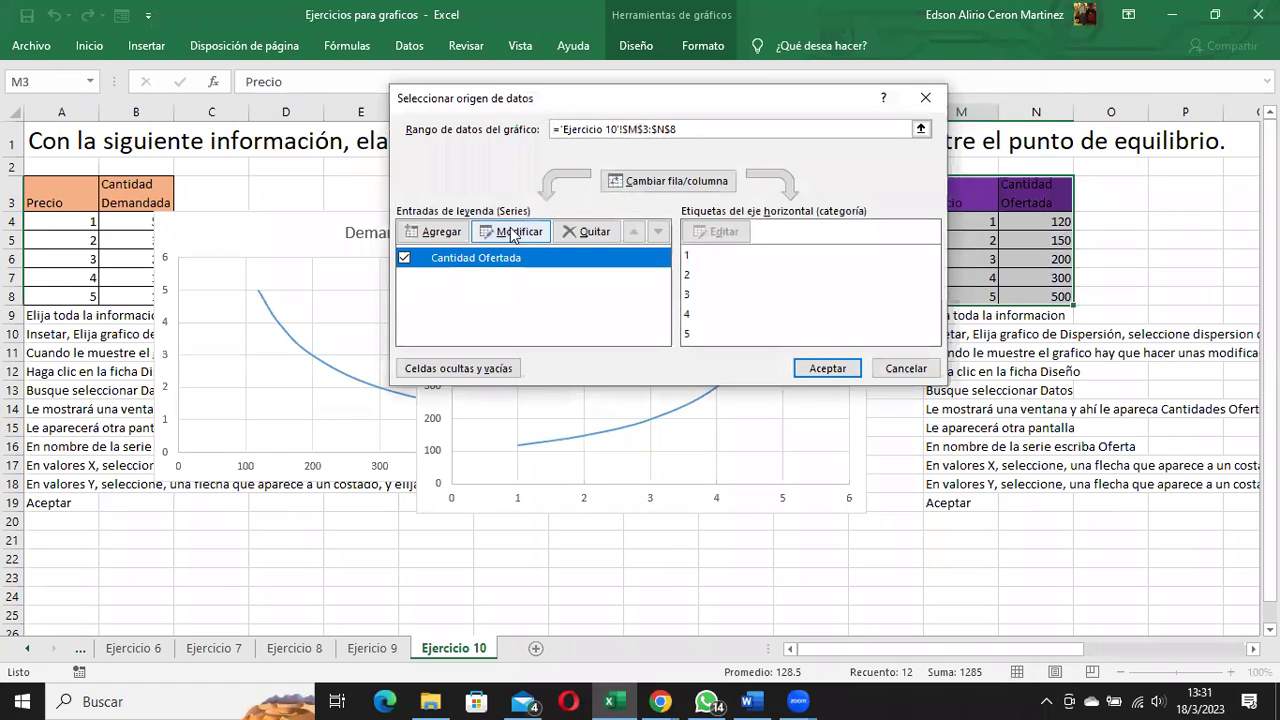
pyautogui.click(512, 232)
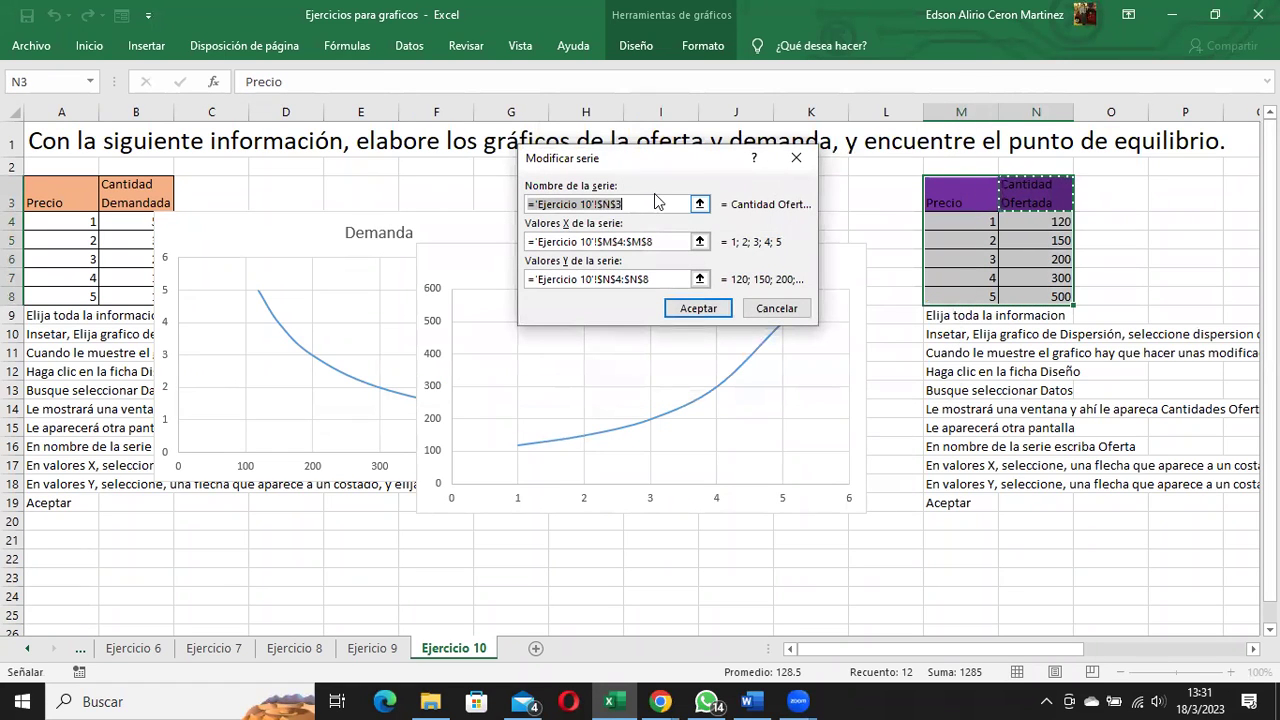
pyautogui.write('O')
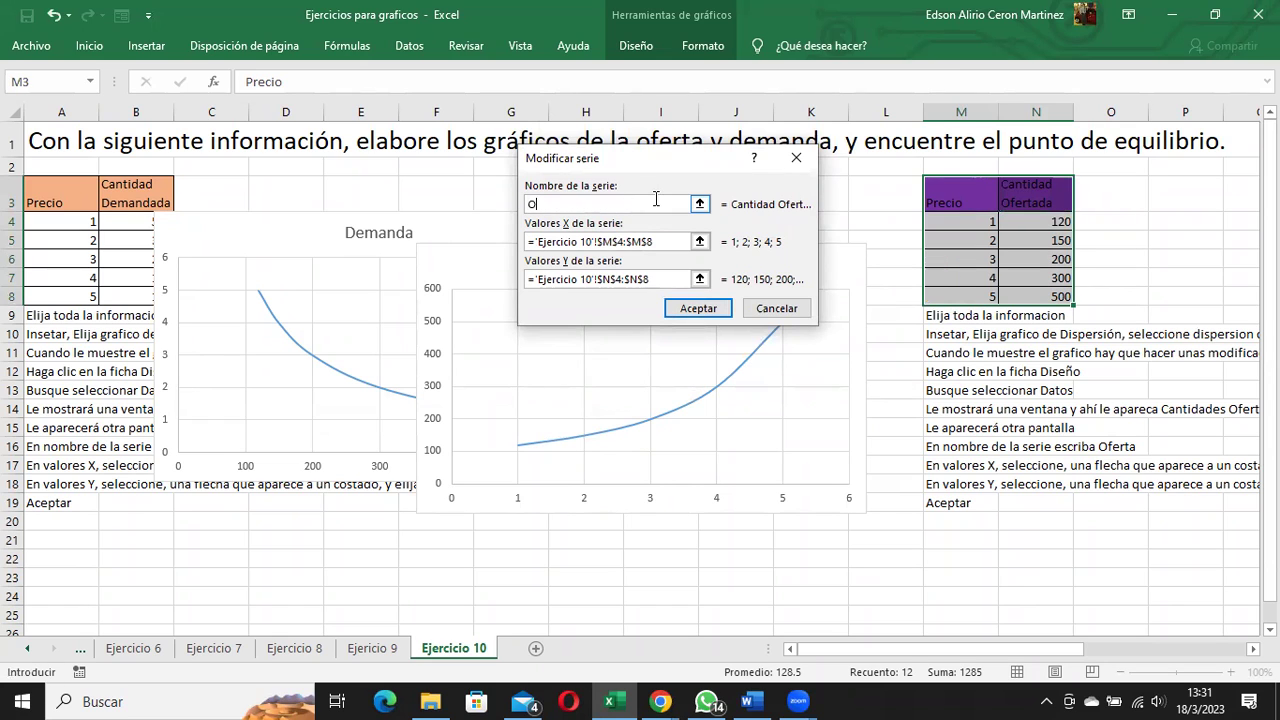
# Set the Oferta series X values to N4:N8 and Y values to M4:M8, and apply.
pyautogui.click(666, 240)
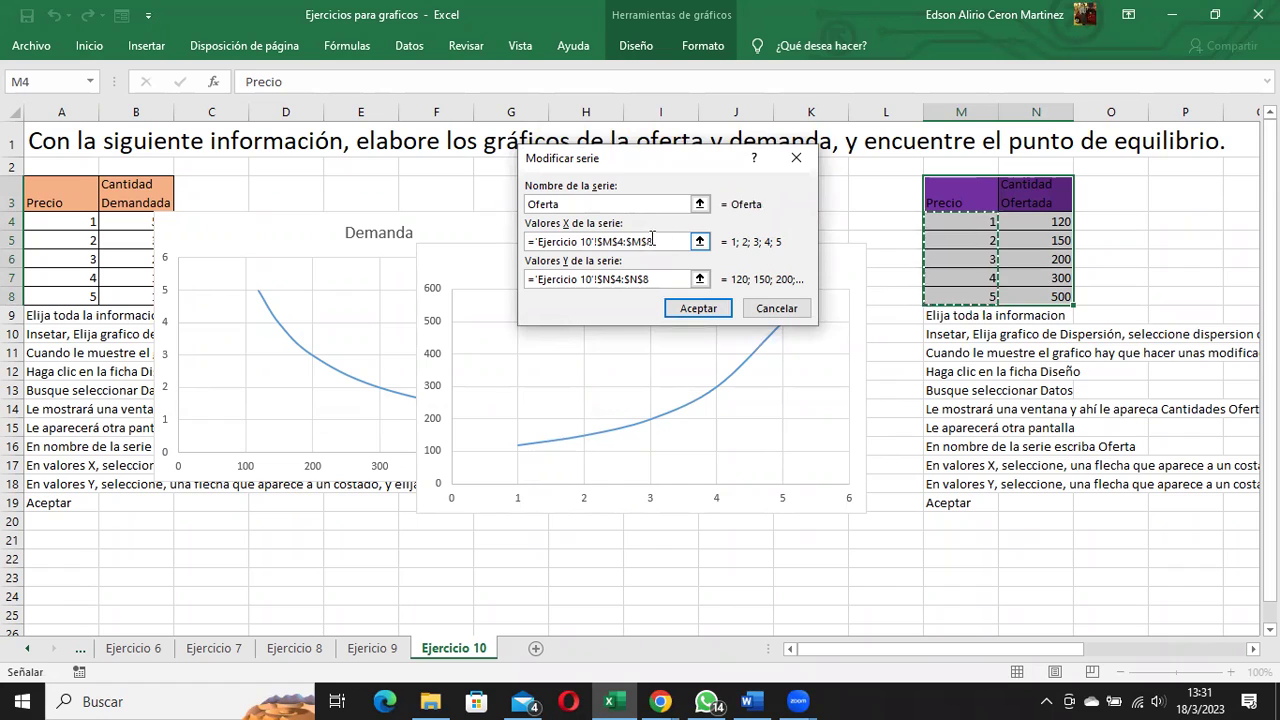
pyautogui.moveTo(666, 240); pyautogui.dragTo(510, 240)
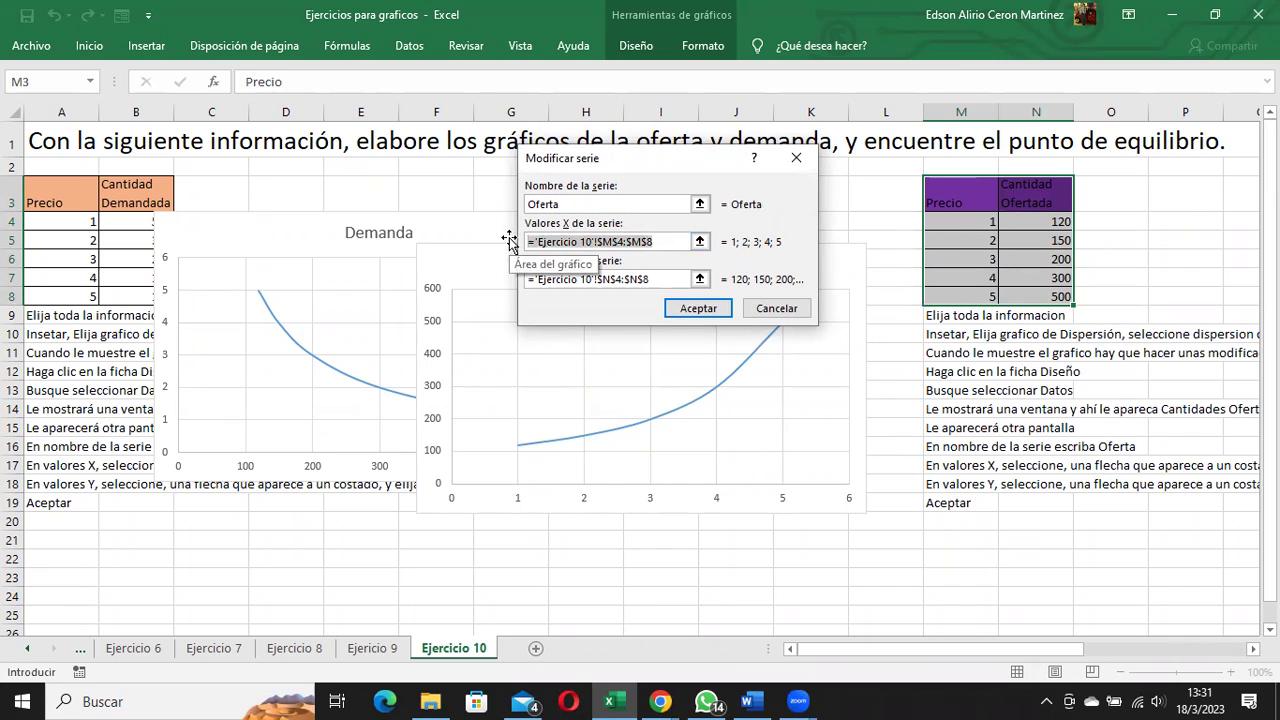
pyautogui.press('BackSpace')
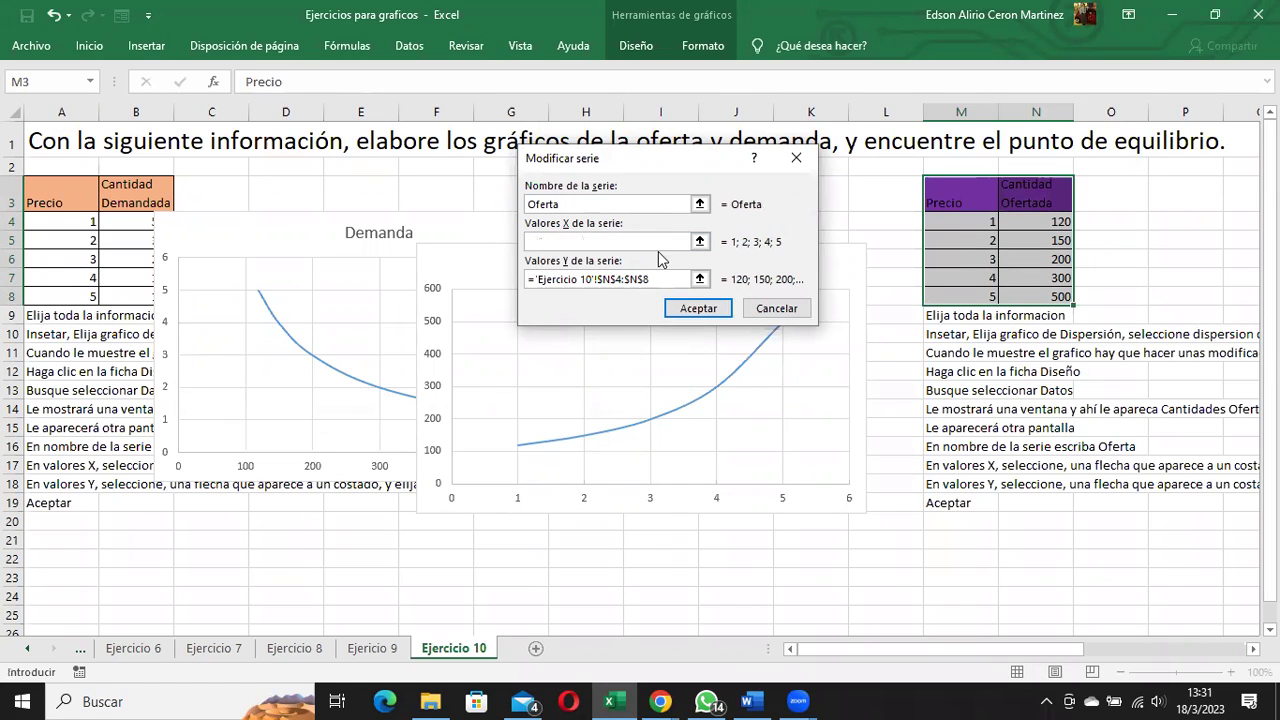
pyautogui.click(1028, 222)
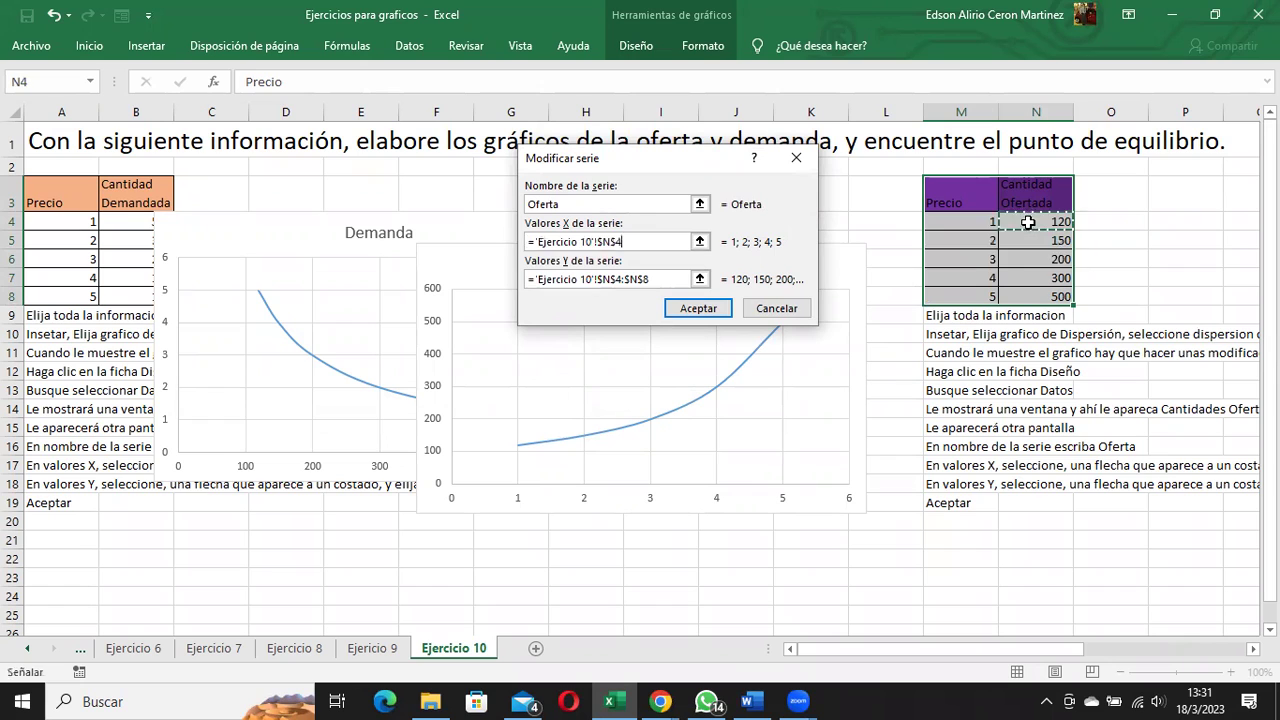
pyautogui.moveTo(1028, 222); pyautogui.dragTo(1040, 296)
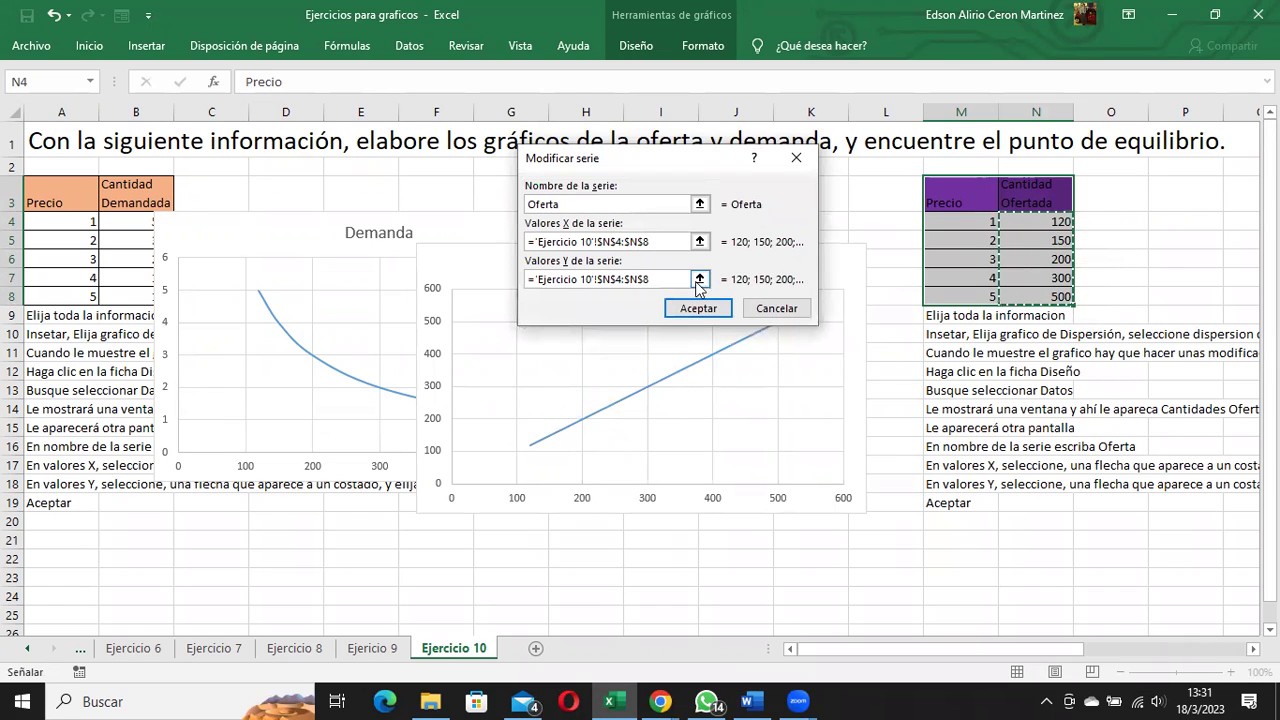
pyautogui.moveTo(652, 280); pyautogui.dragTo(520, 279)
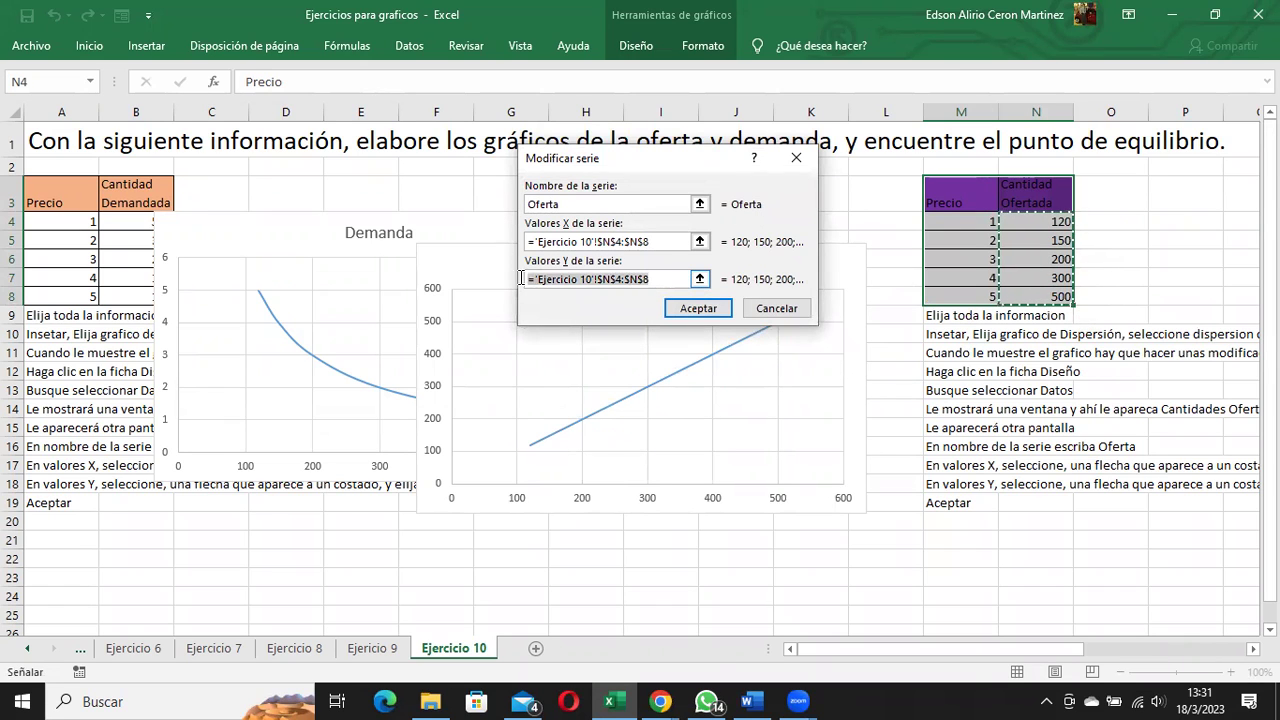
pyautogui.press('BackSpace')
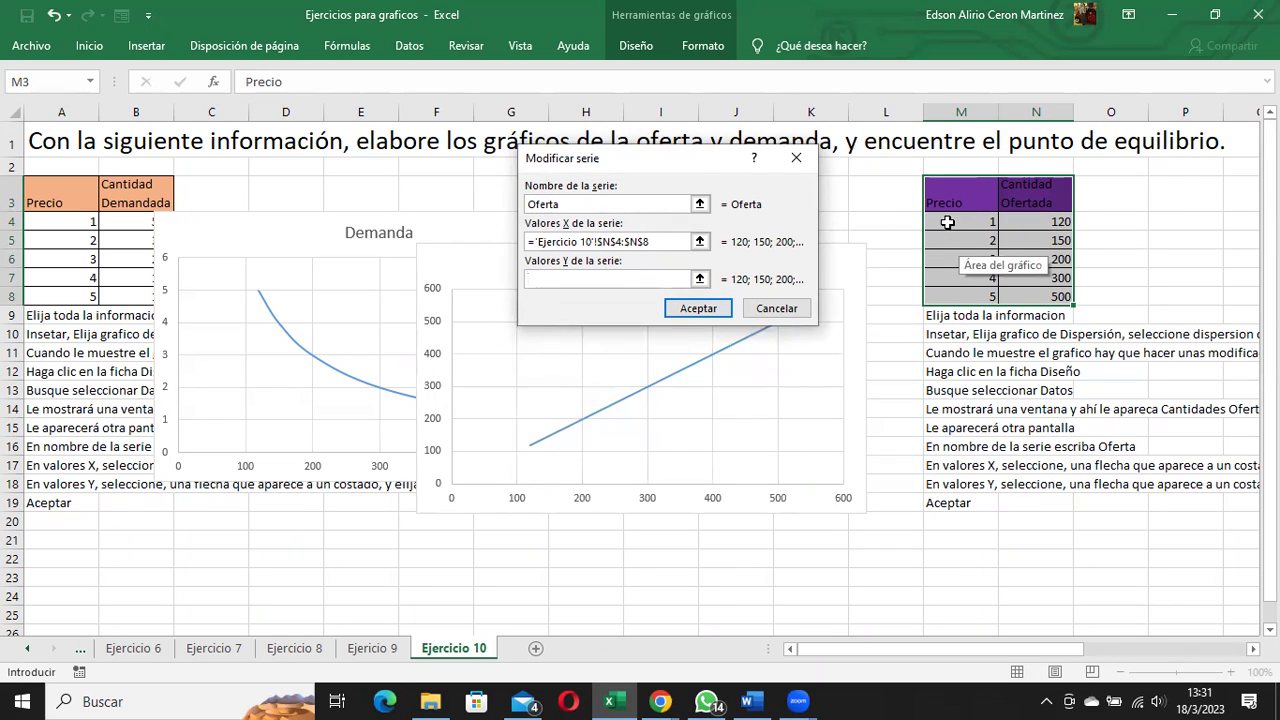
pyautogui.moveTo(947, 222); pyautogui.dragTo(960, 296)
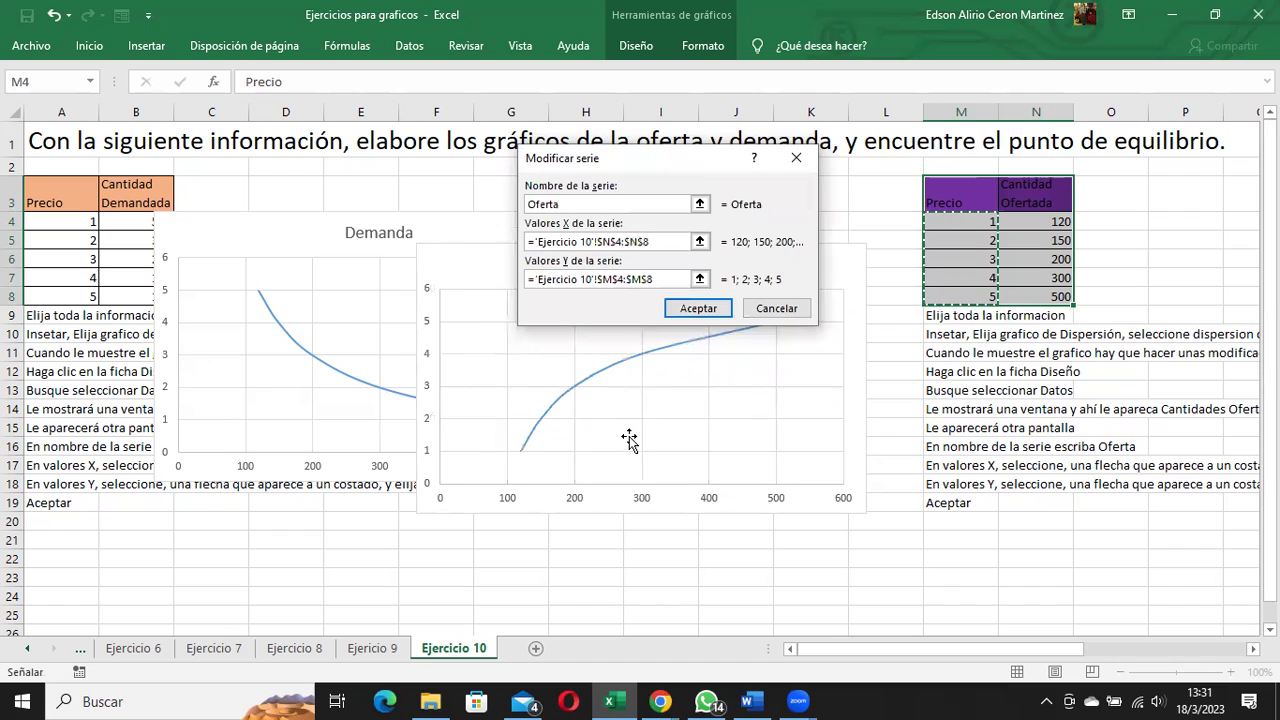
pyautogui.click(697, 308)
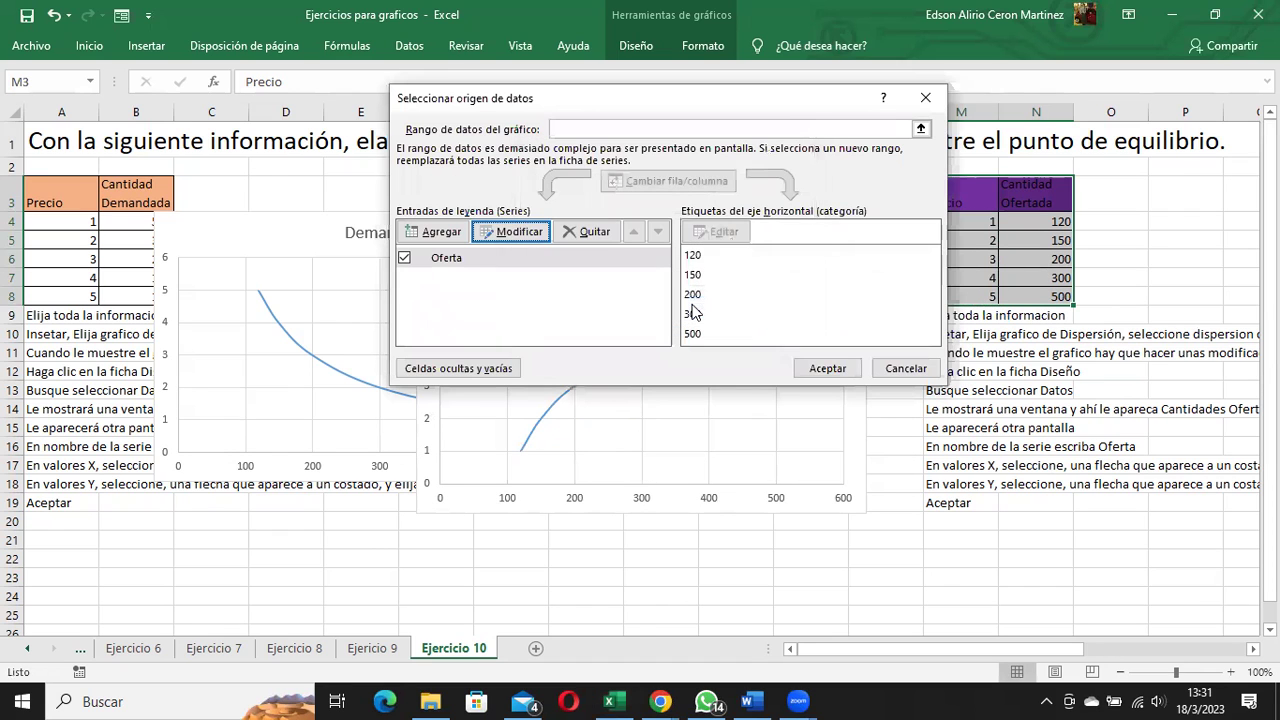
pyautogui.click(830, 370)
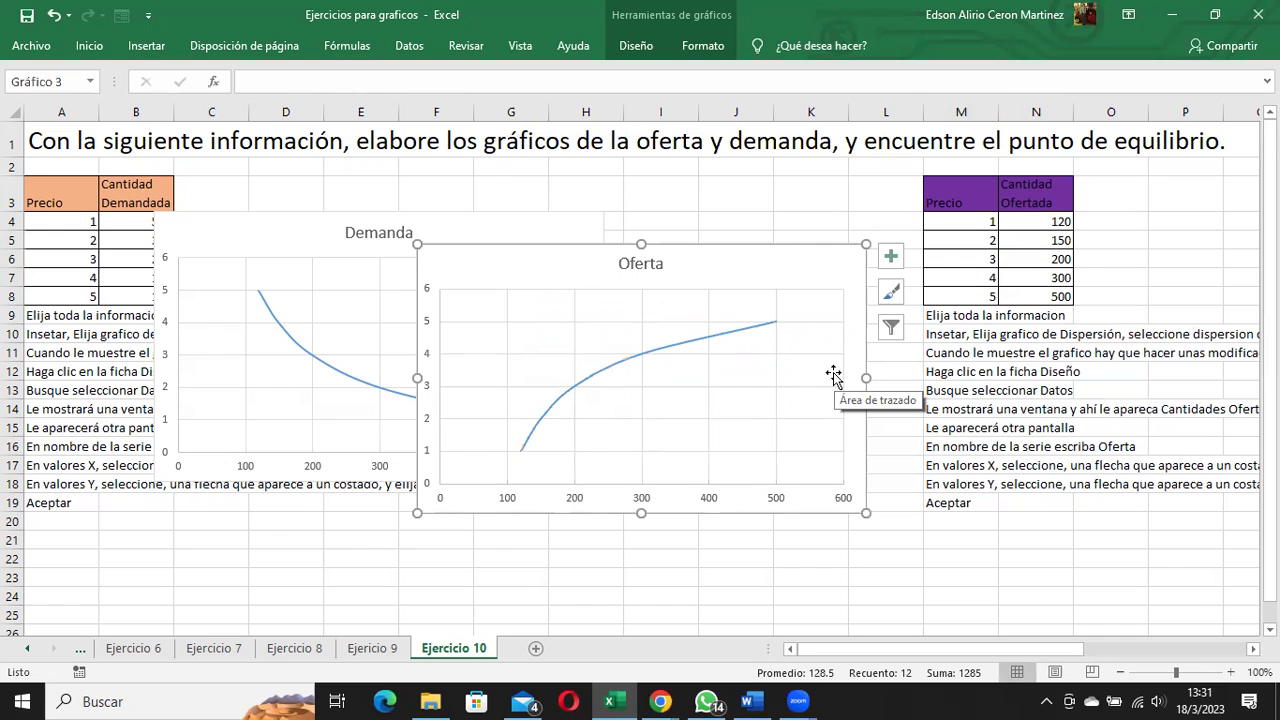
# Pin the chart Design ribbon and recheck the data source without changes.
pyautogui.doubleClick(628, 51)
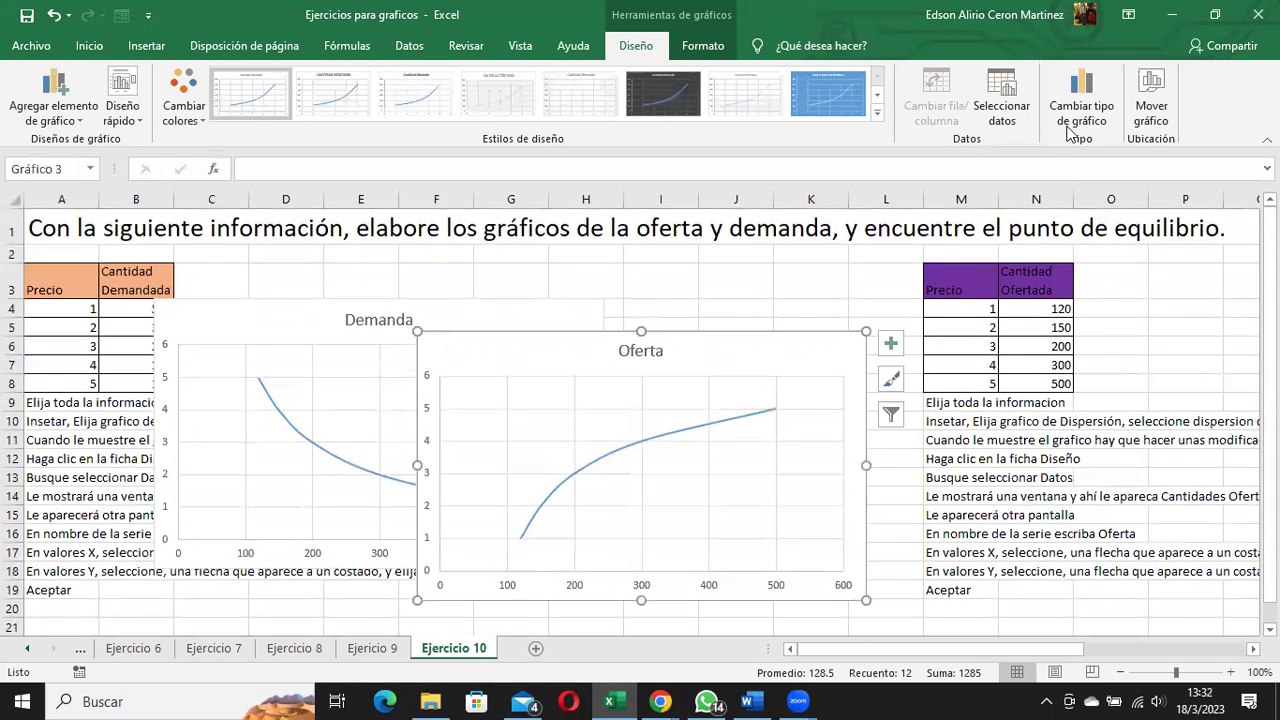
pyautogui.click(1001, 105)
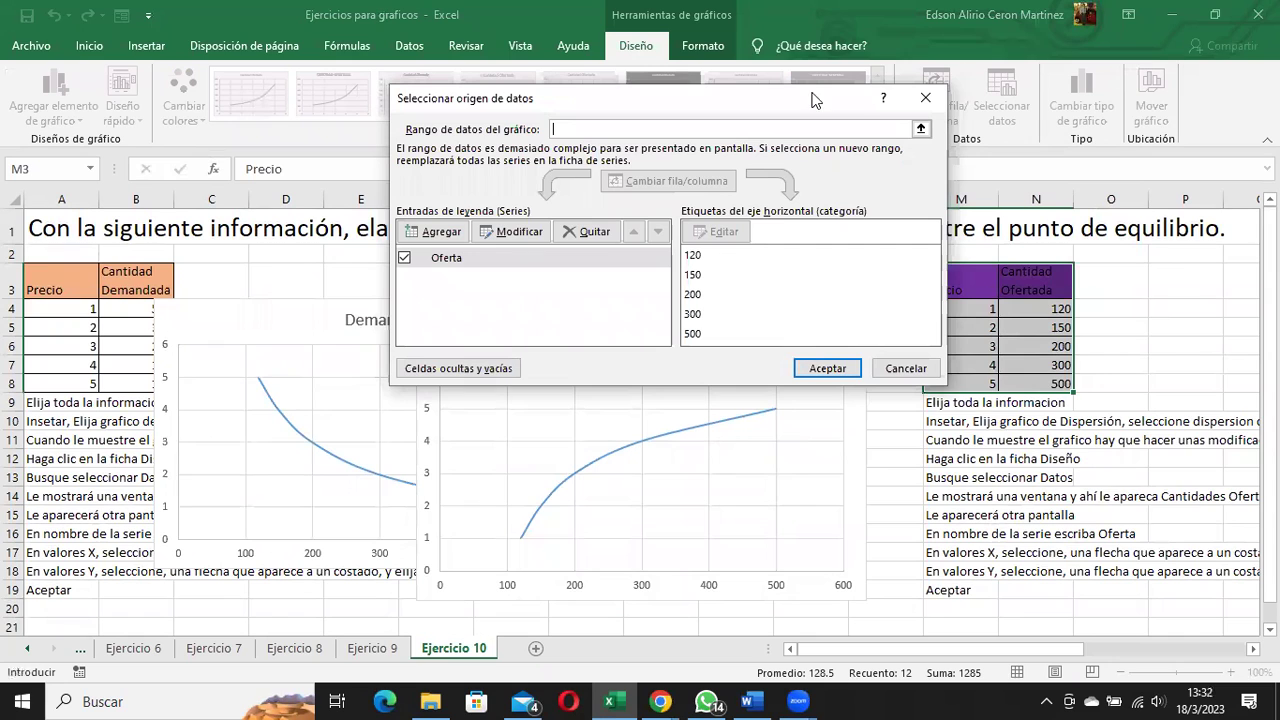
pyautogui.click(906, 367)
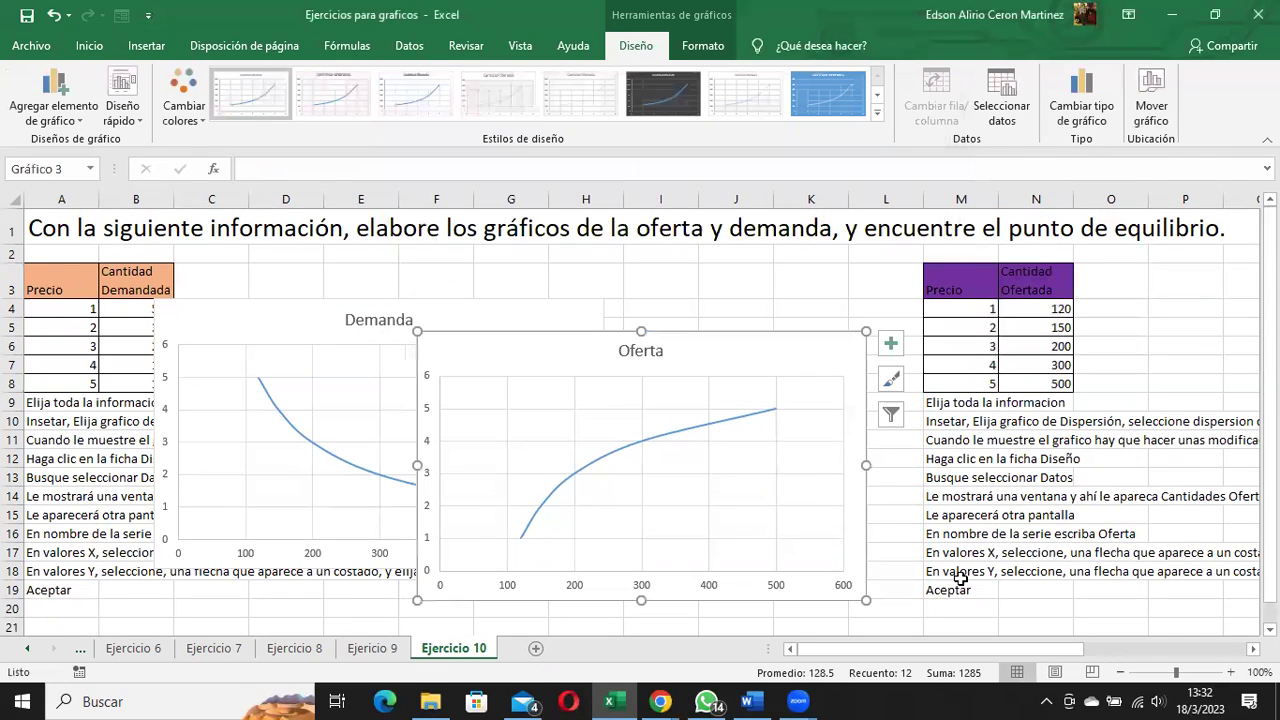
# Drag the Oferta chart left over the Demanda chart, then select the combined table W3:Y8.
pyautogui.moveTo(586, 360); pyautogui.dragTo(200, 318)
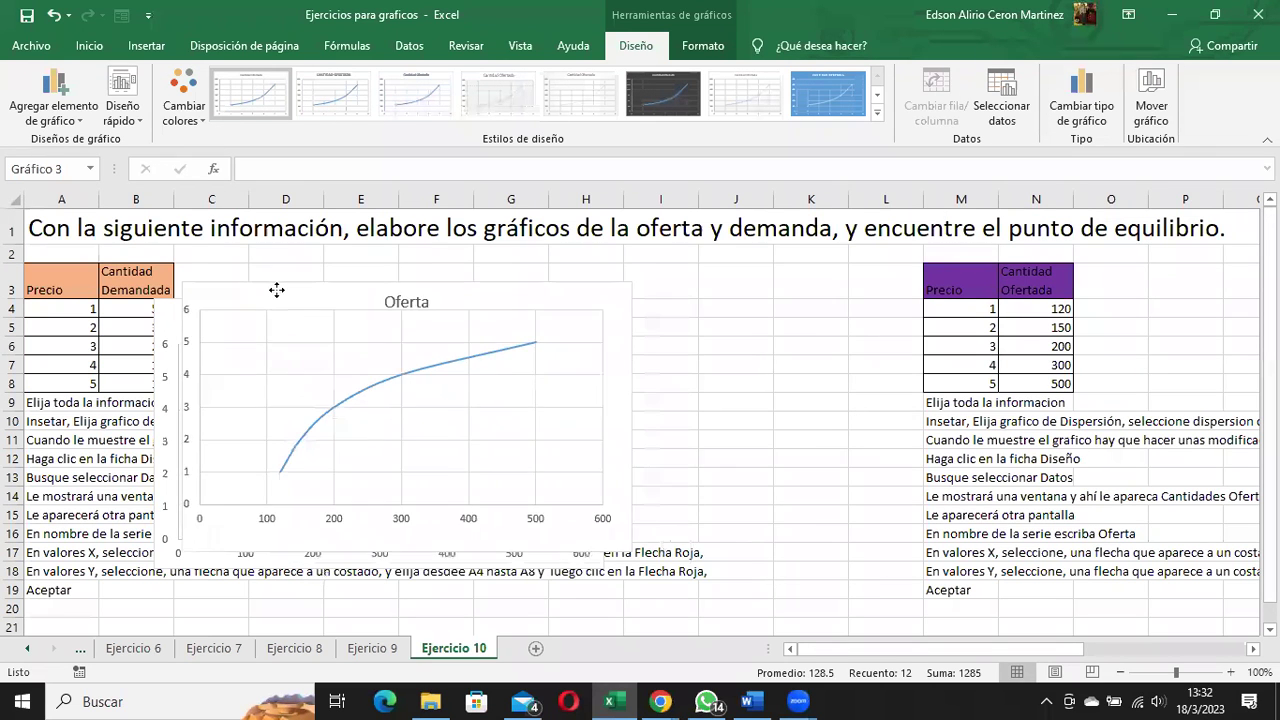
pyautogui.moveTo(990, 648); pyautogui.dragTo(1150, 648)
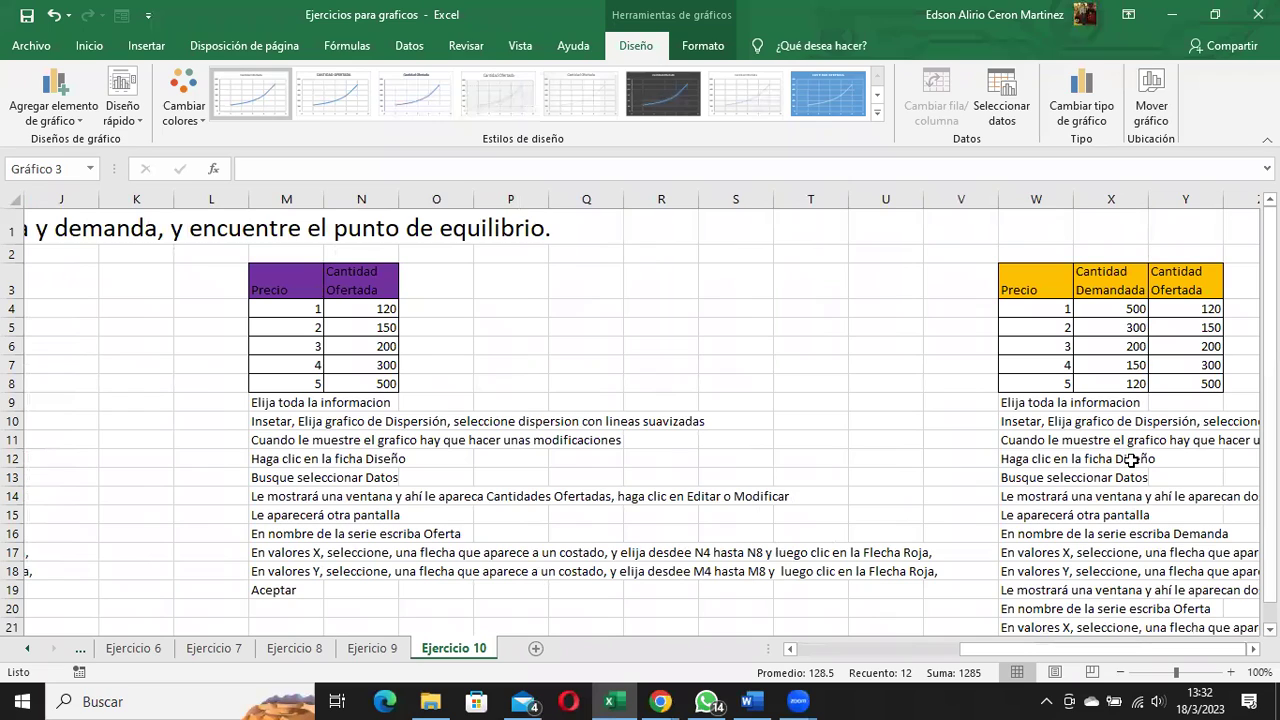
pyautogui.hscroll(3, 1240, 651)
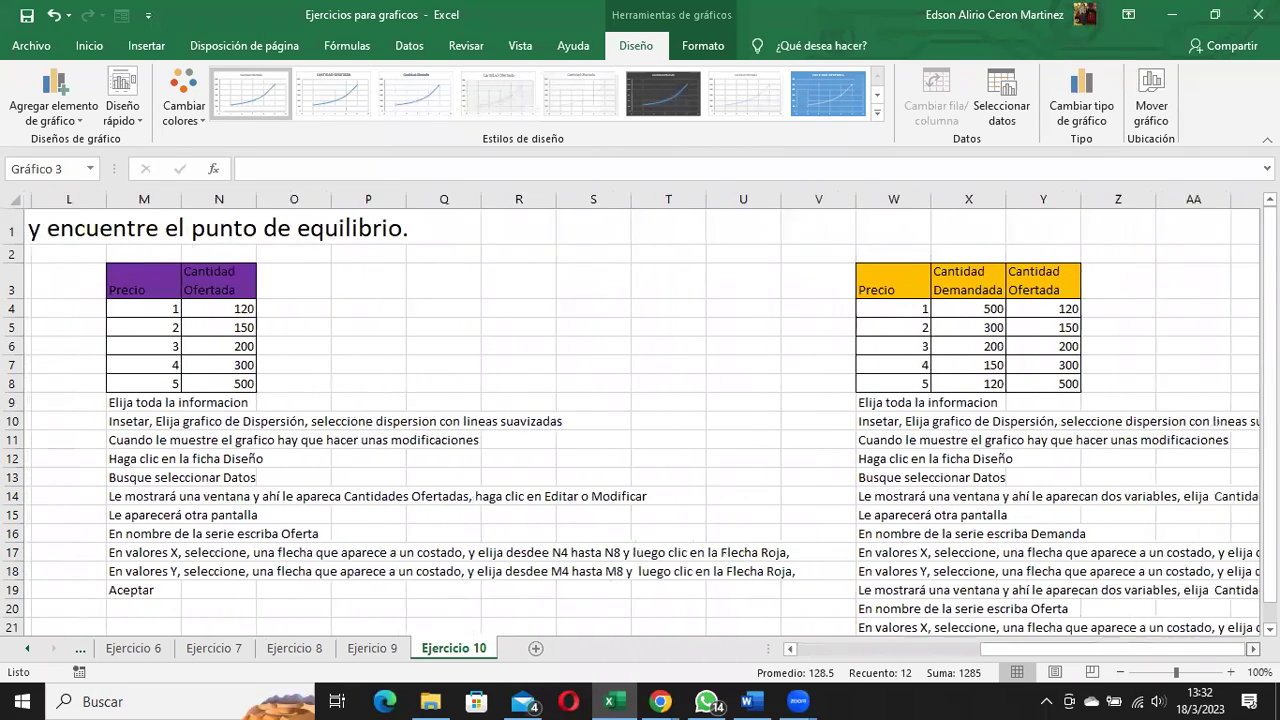
pyautogui.hscroll(3, 1240, 651)
pyautogui.hscroll(2, 1240, 651)
pyautogui.hscroll(1, 724, 443)
pyautogui.moveTo(392, 290); pyautogui.dragTo(521, 383)
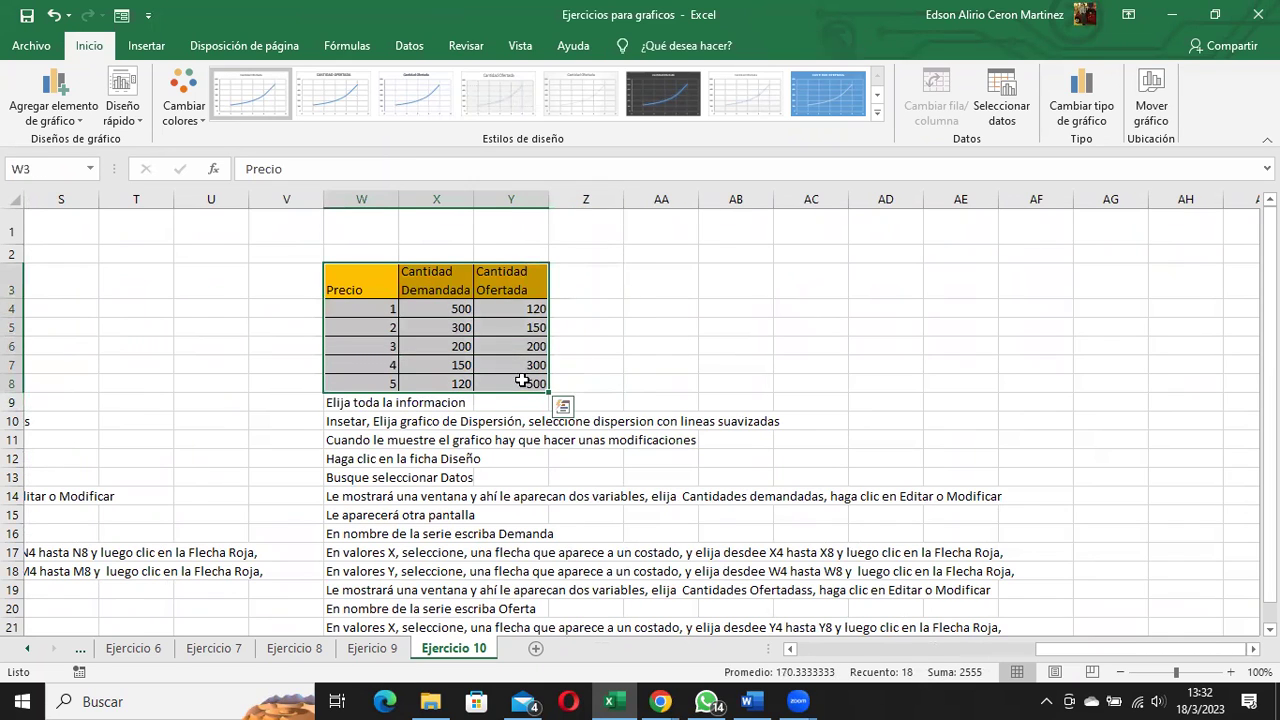
# Insert a smooth-line scatter chart of the combined W3:Y8 table.
pyautogui.click(155, 44)
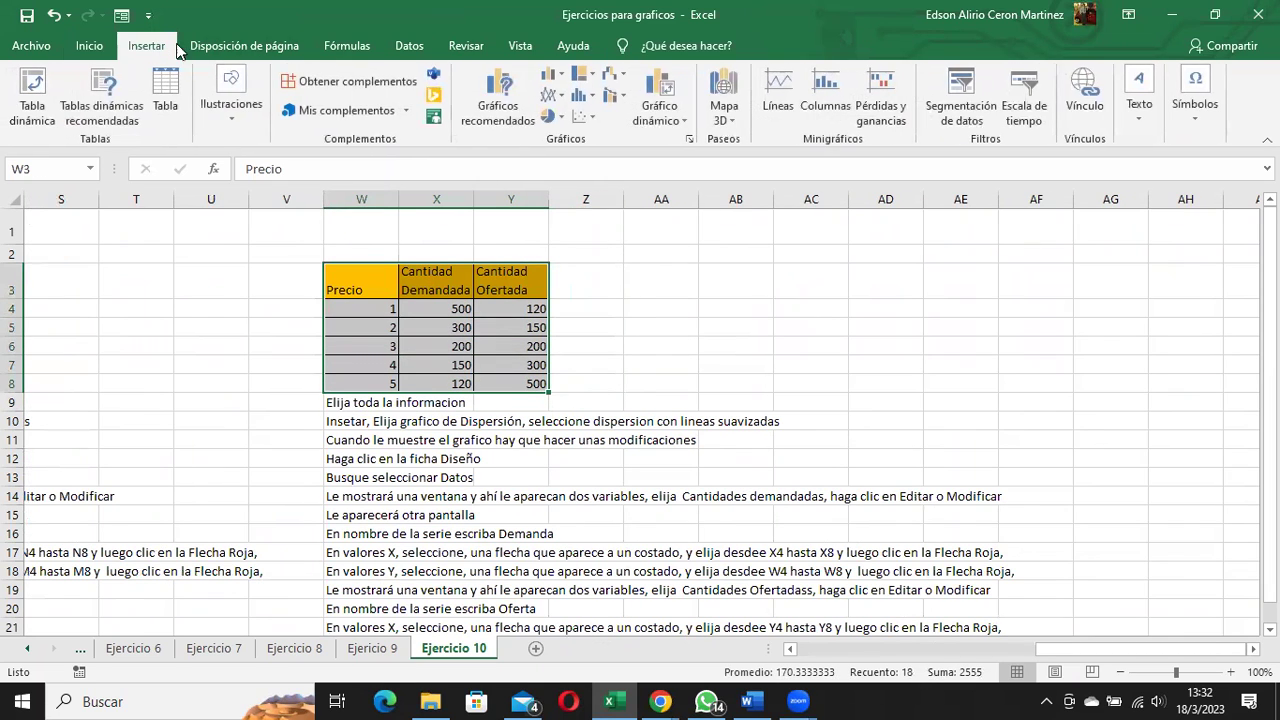
pyautogui.click(580, 116)
pyautogui.click(698, 177)
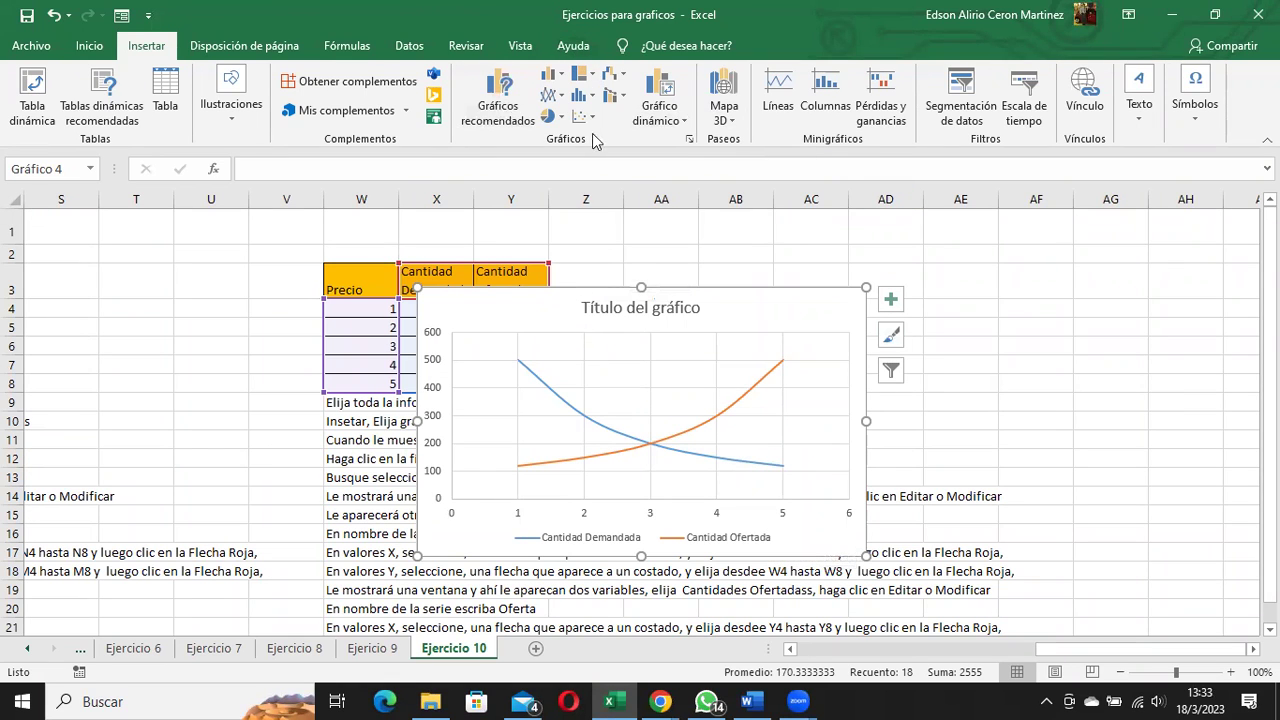
# Reselect the combined chart and bring up its chart Design options.
pyautogui.click(573, 45)
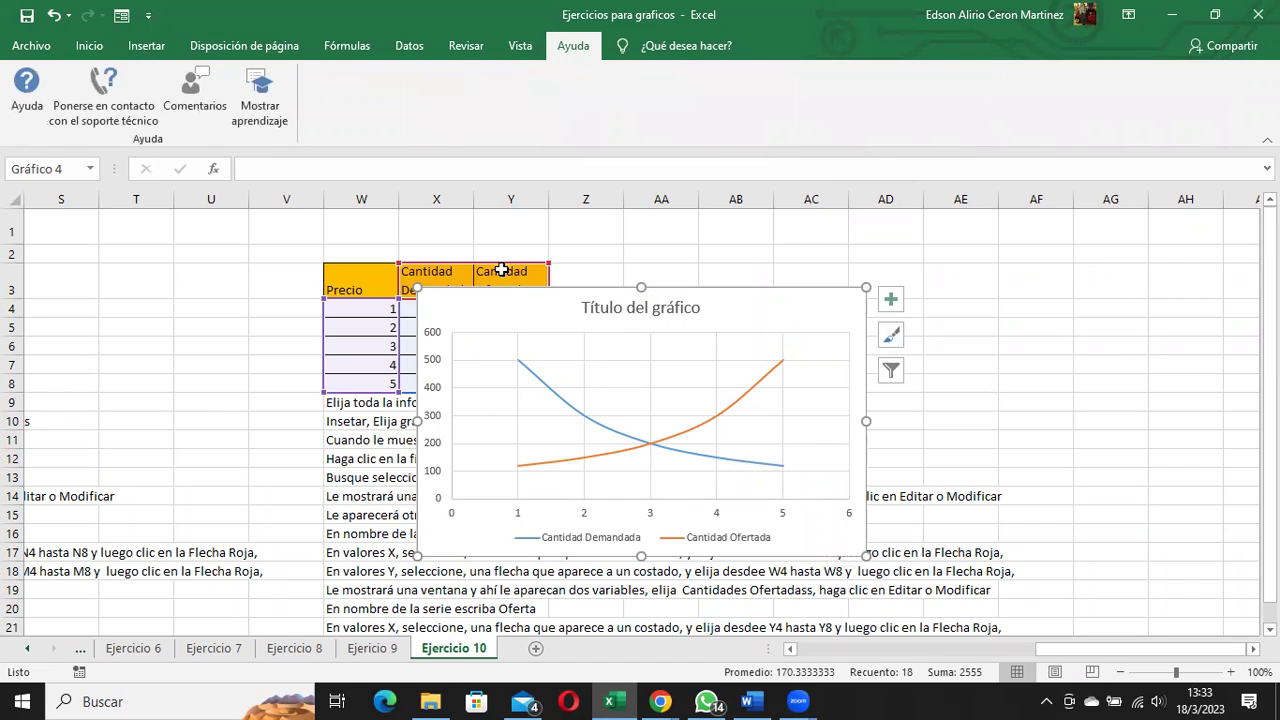
pyautogui.click(516, 47)
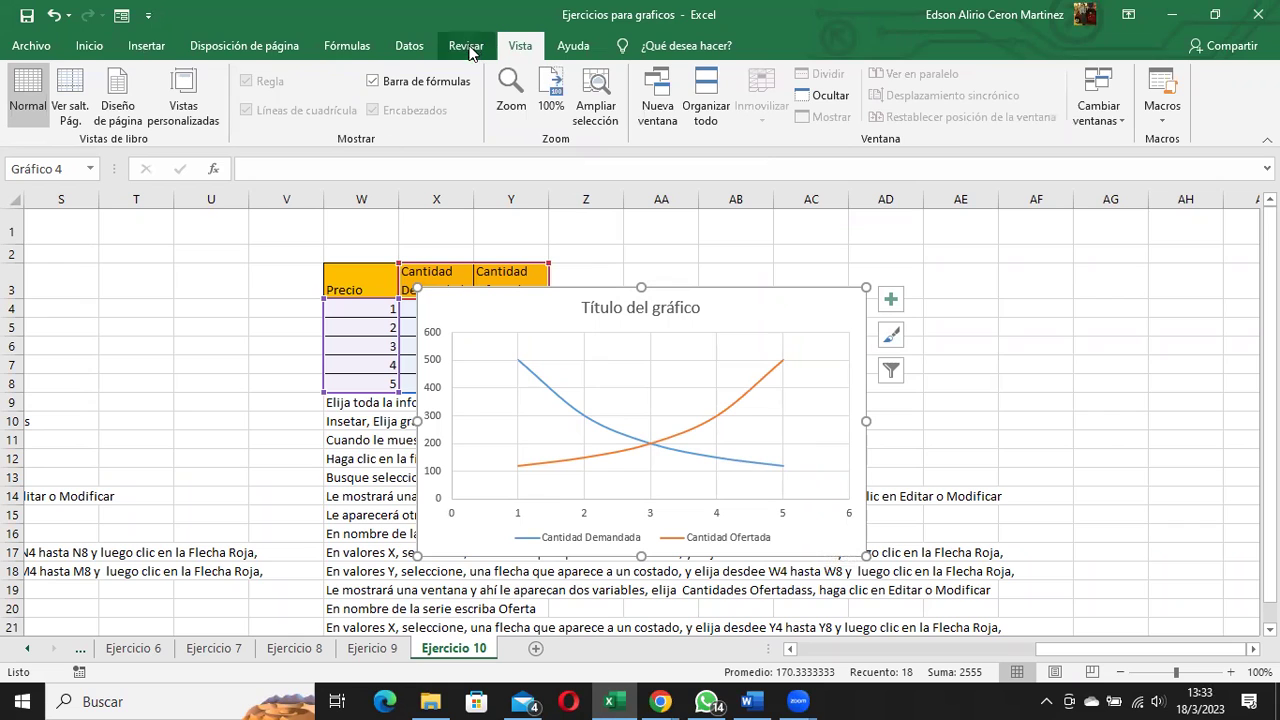
pyautogui.click(466, 47)
pyautogui.click(214, 401)
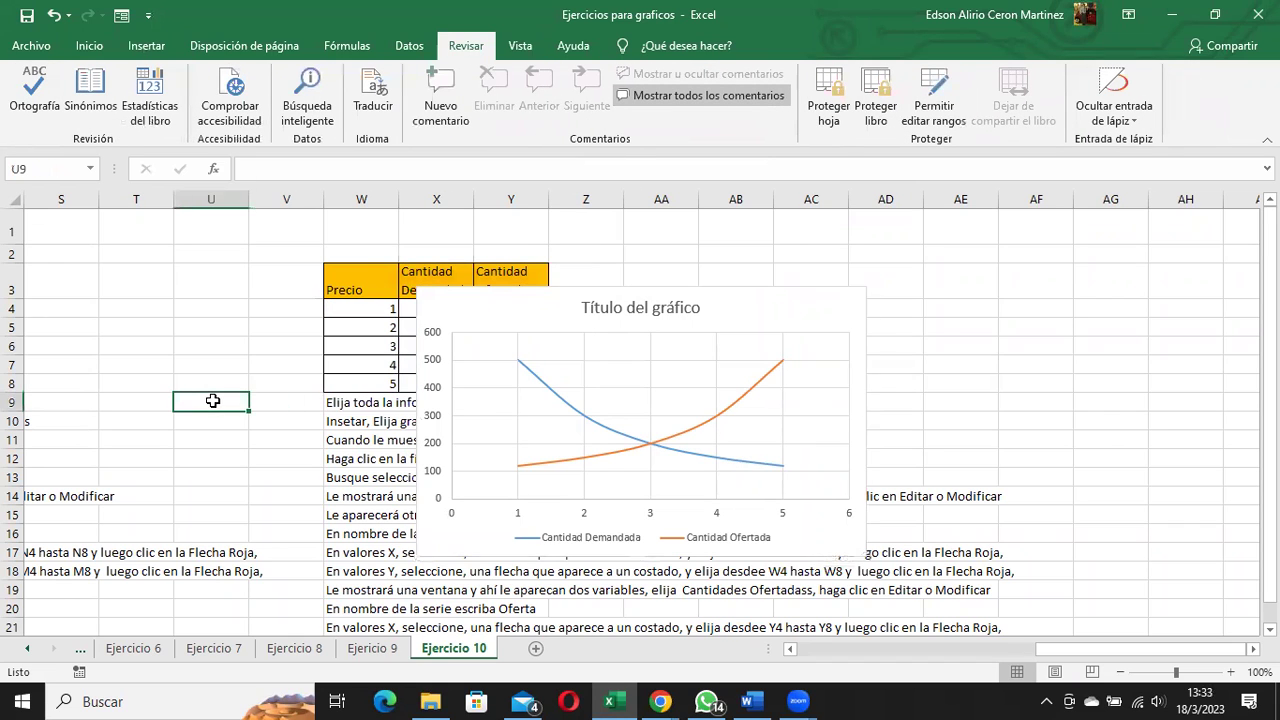
pyautogui.click(688, 312)
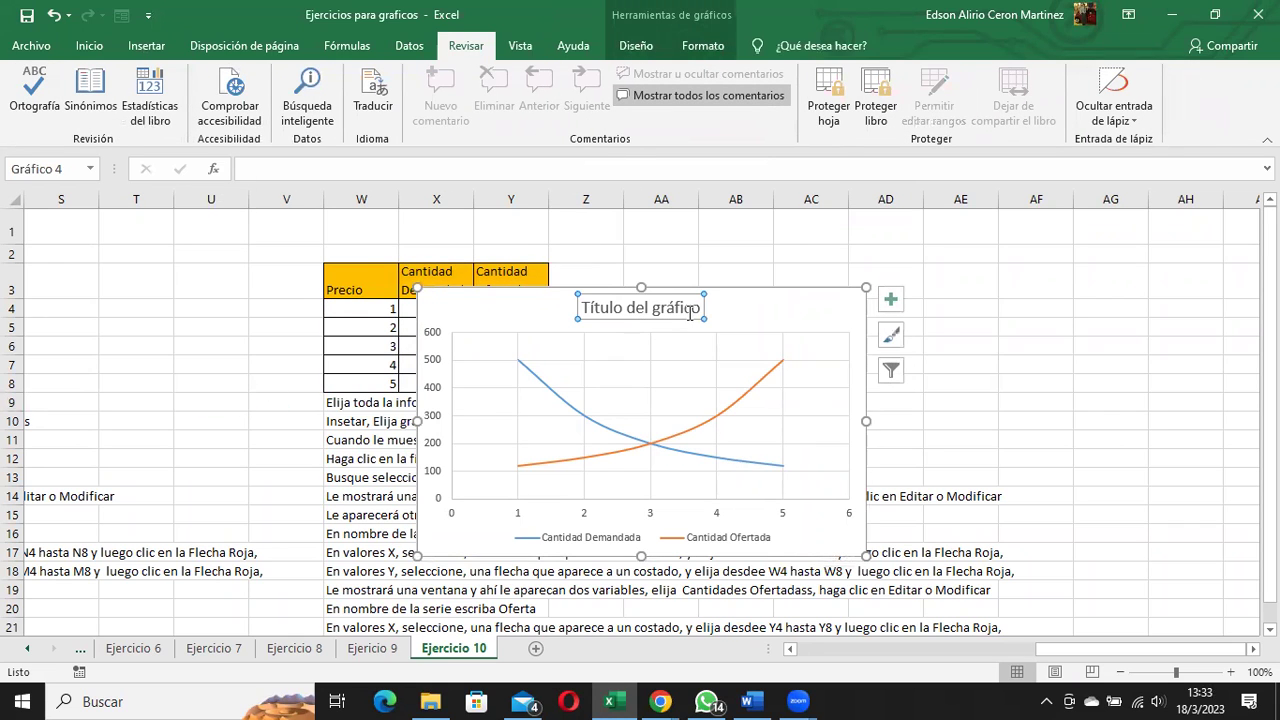
pyautogui.click(748, 313)
pyautogui.click(636, 47)
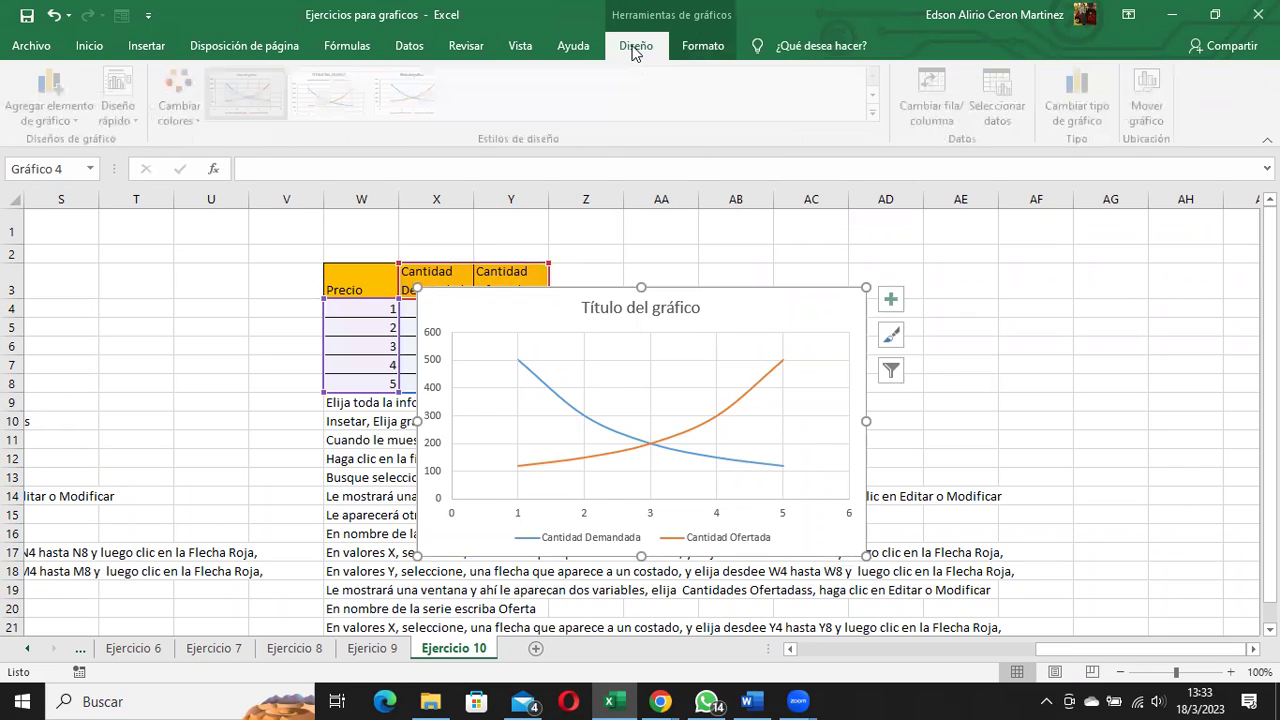
# Open the Cantidad Demandada series of the combined chart and rename it Demanda.
pyautogui.click(995, 115)
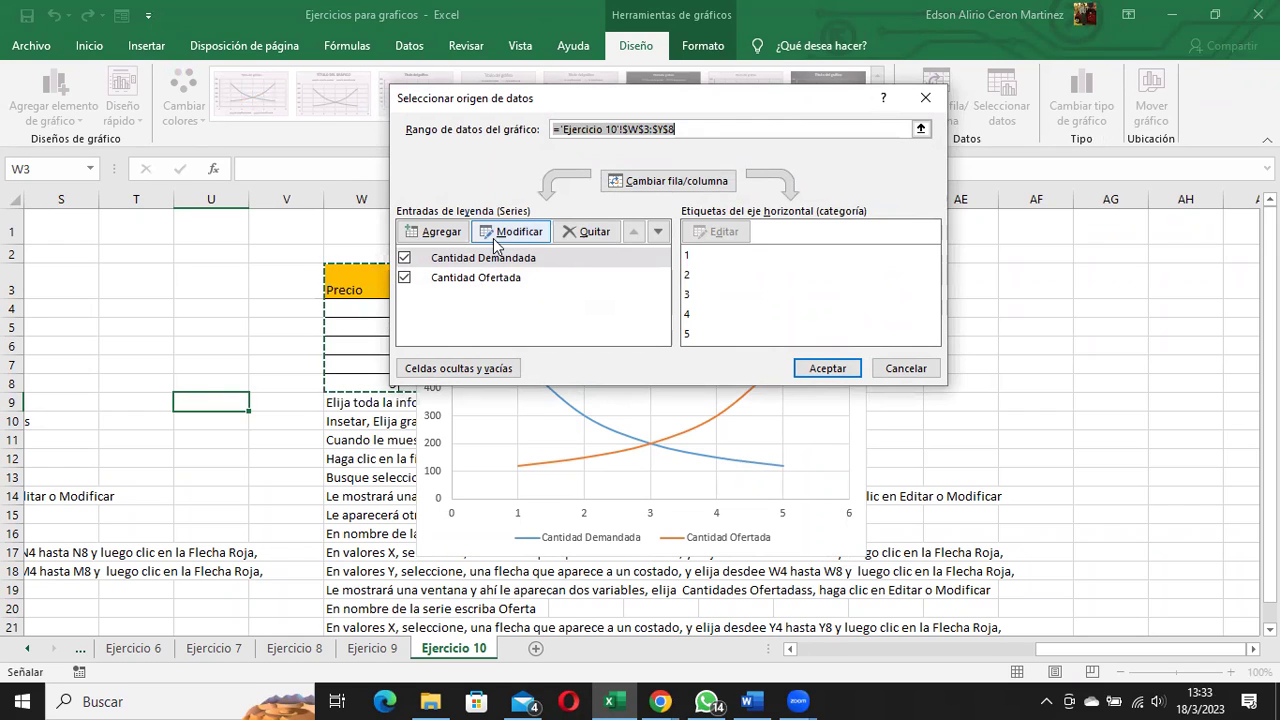
pyautogui.click(489, 262)
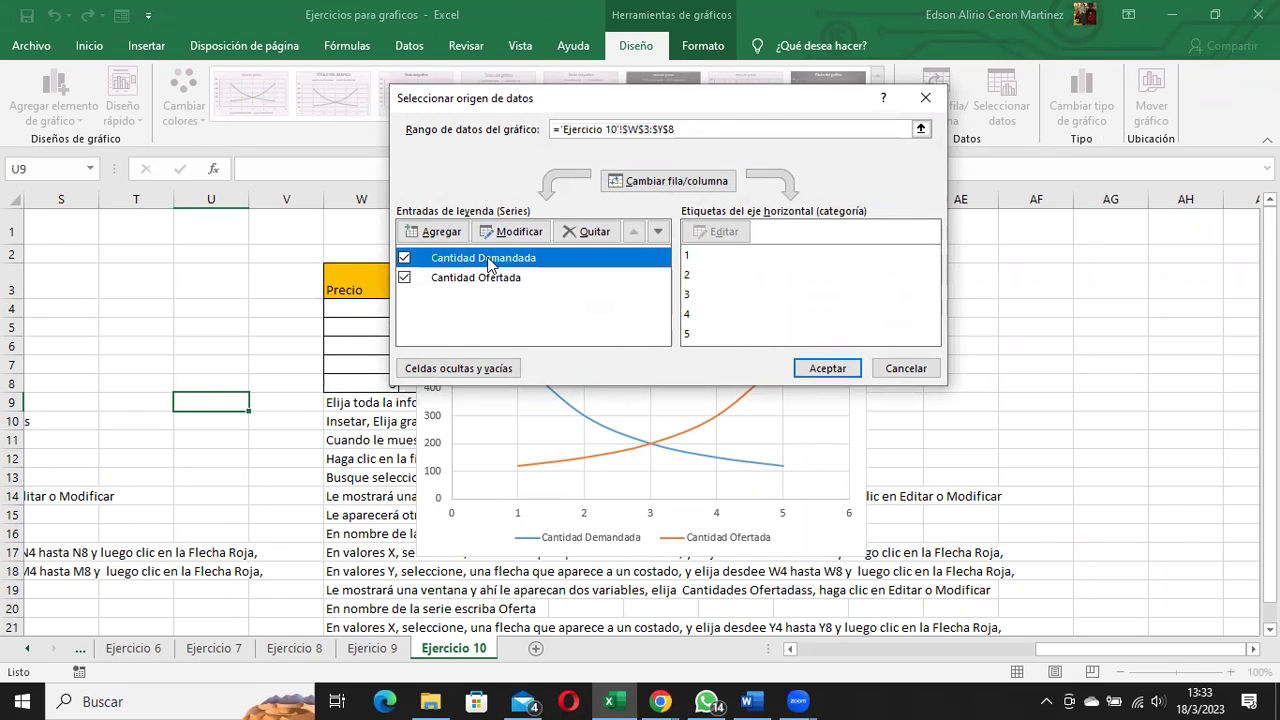
pyautogui.click(517, 232)
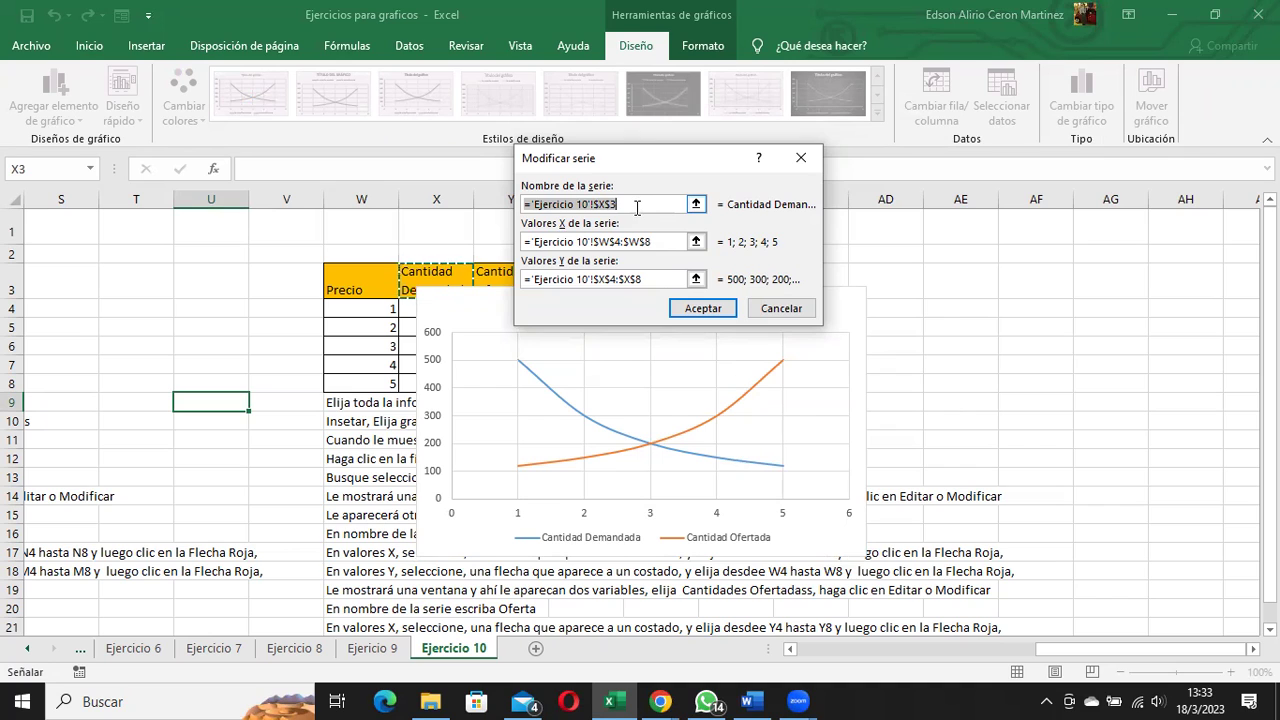
pyautogui.moveTo(637, 206); pyautogui.dragTo(502, 207)
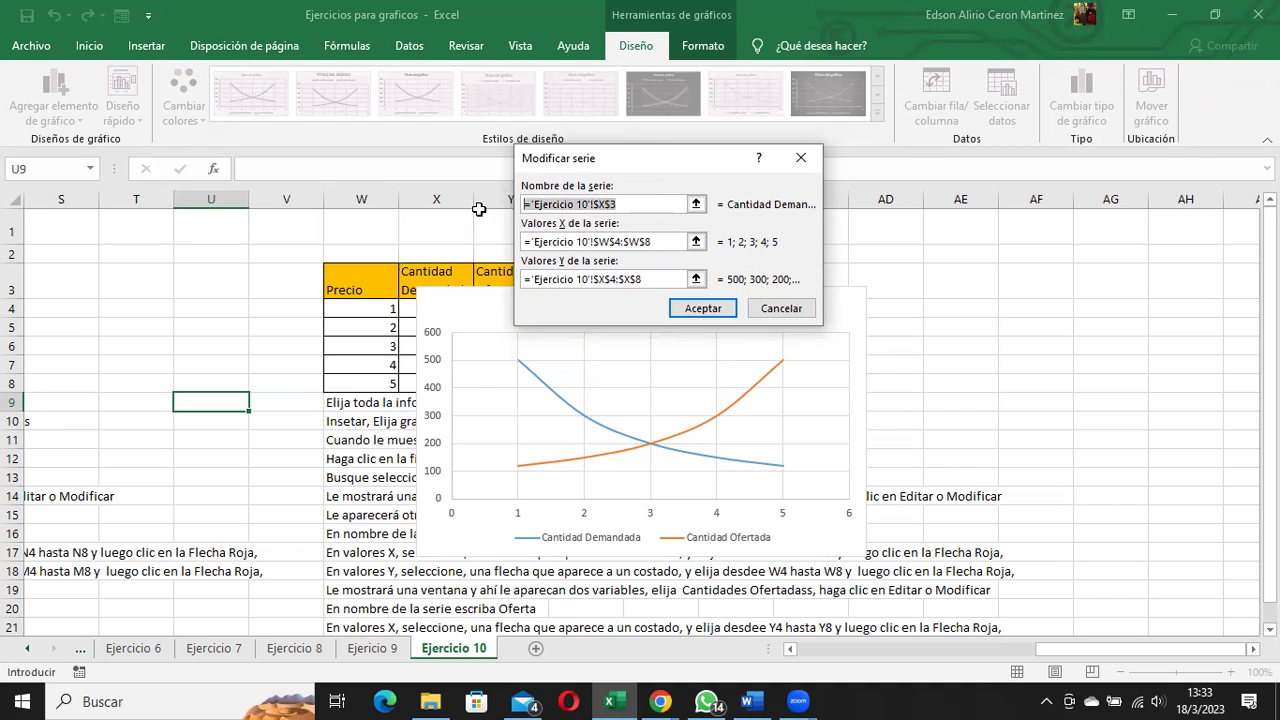
pyautogui.write('O')
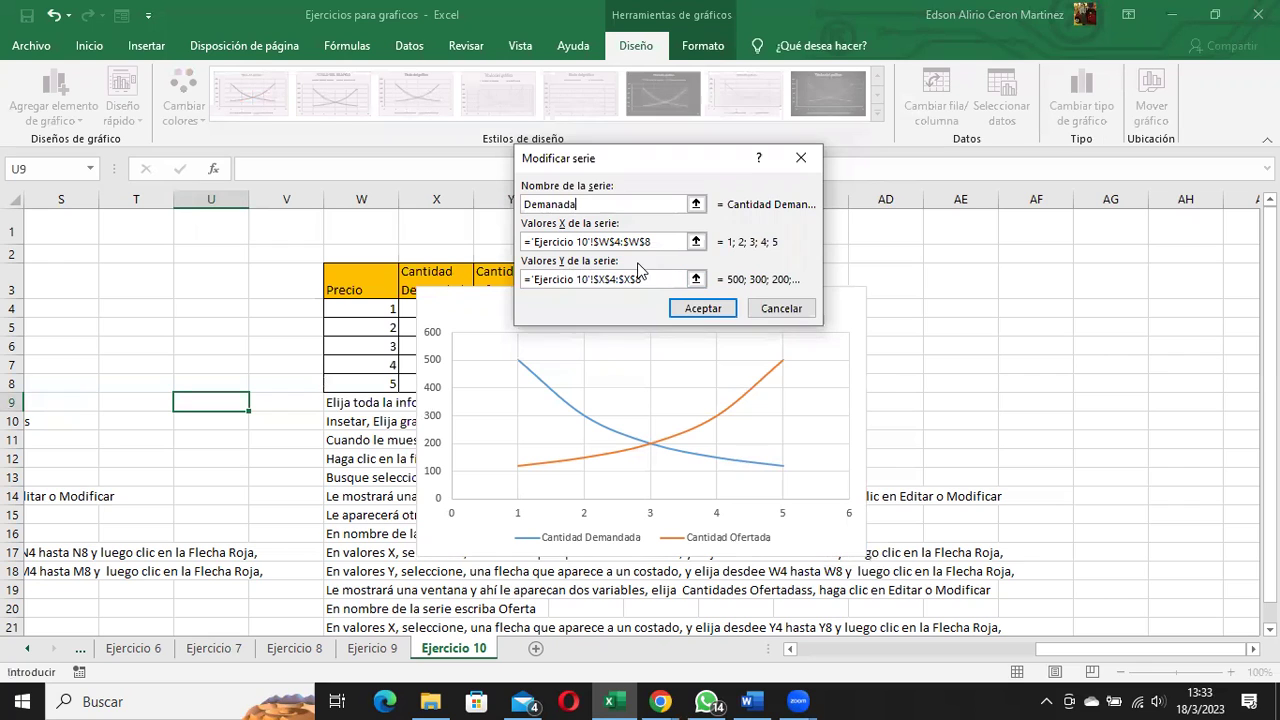
# Set the Demanda series X values to X4:X8 and Y values to W4:W8, and confirm.
pyautogui.click(660, 241)
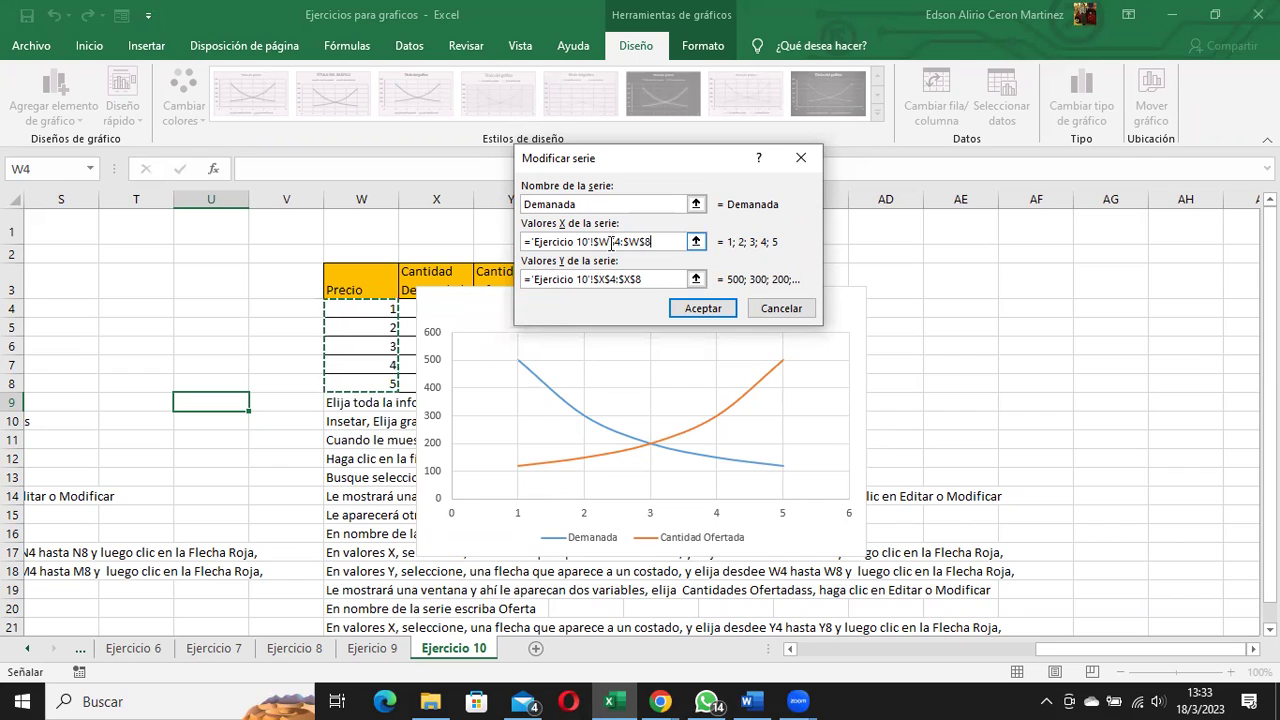
pyautogui.click(607, 242)
pyautogui.press('BackSpace')
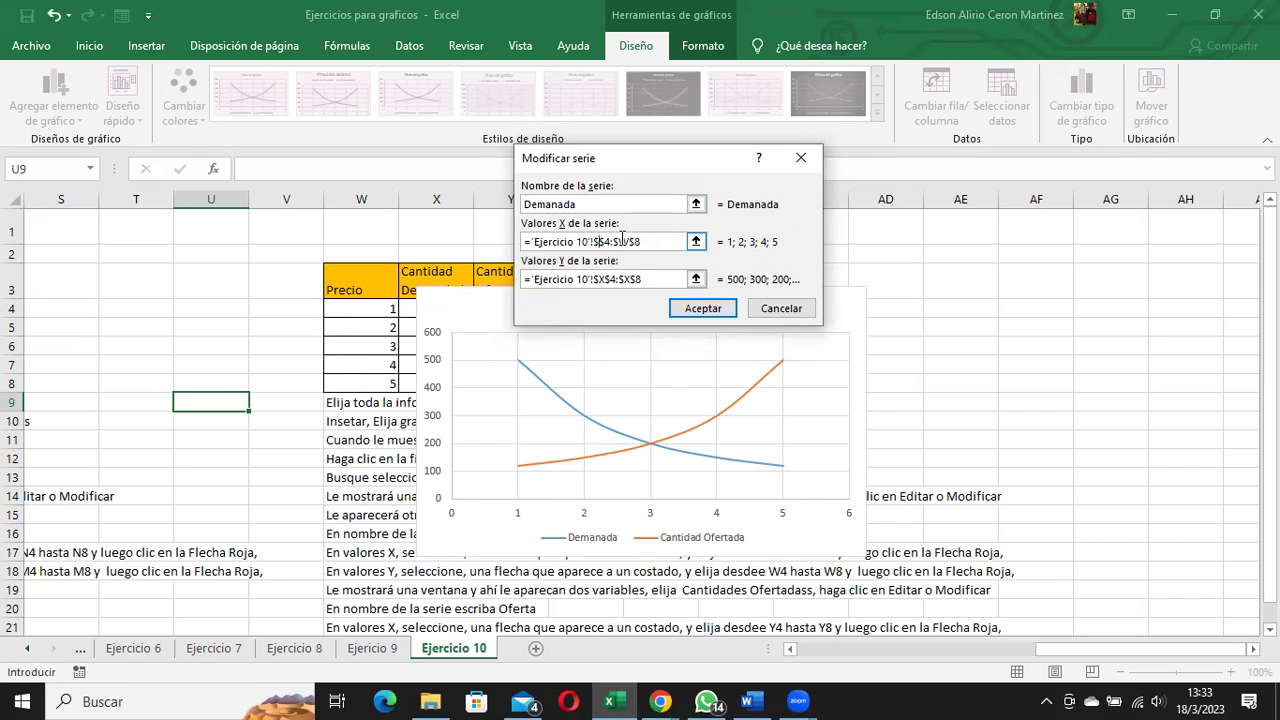
pyautogui.write('X')
pyautogui.click(638, 242)
pyautogui.press('BackSpace')
pyautogui.click(609, 278)
pyautogui.press('BackSpace')
pyautogui.write('w')
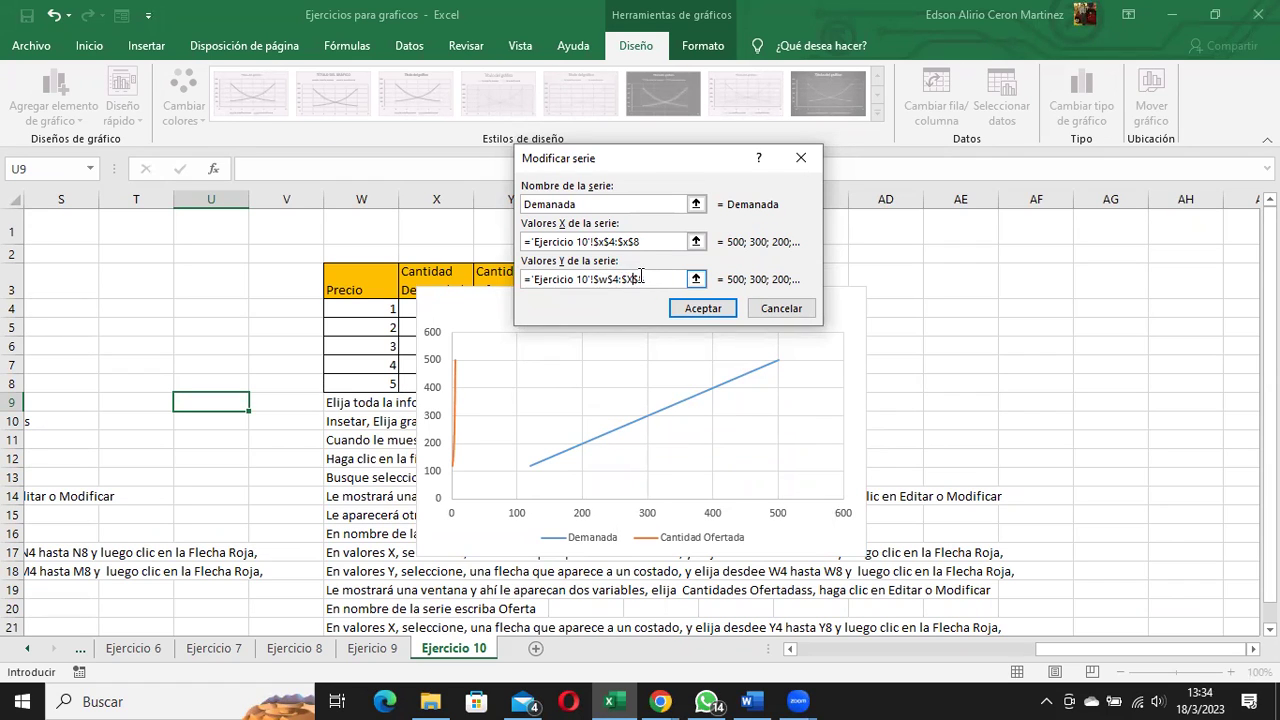
pyautogui.press('BackSpace')
pyautogui.write('w')
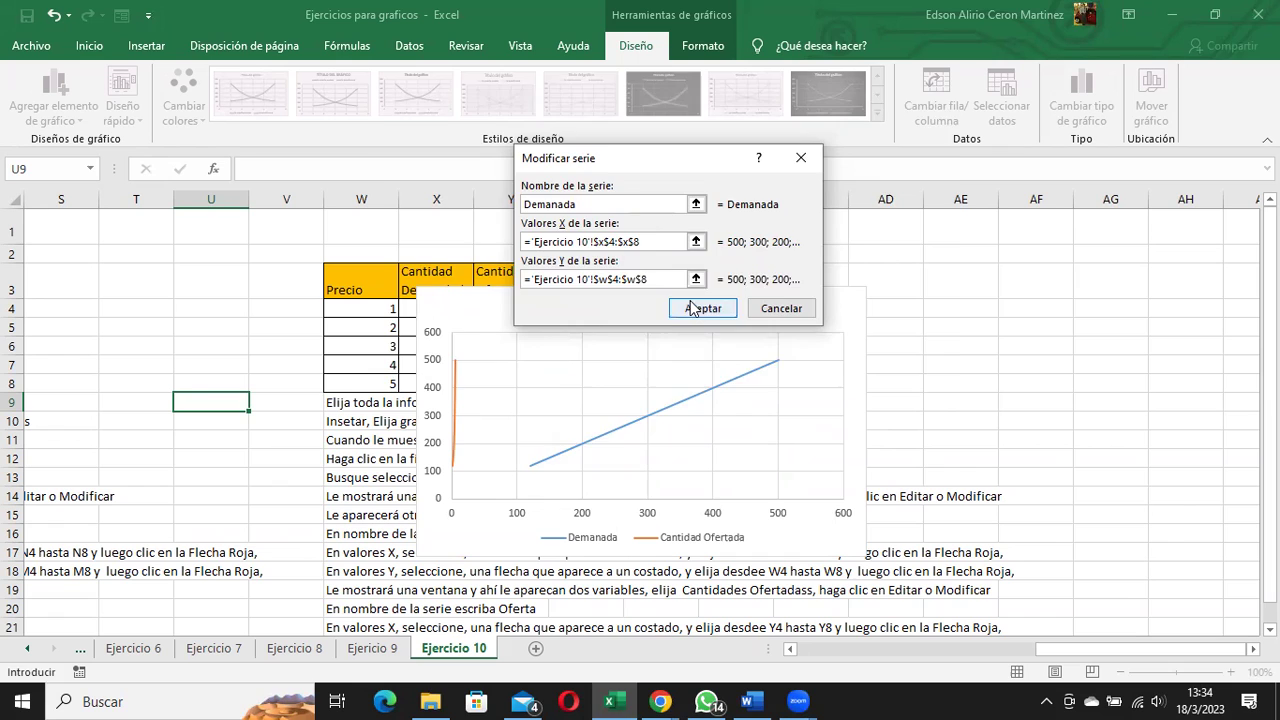
pyautogui.click(690, 308)
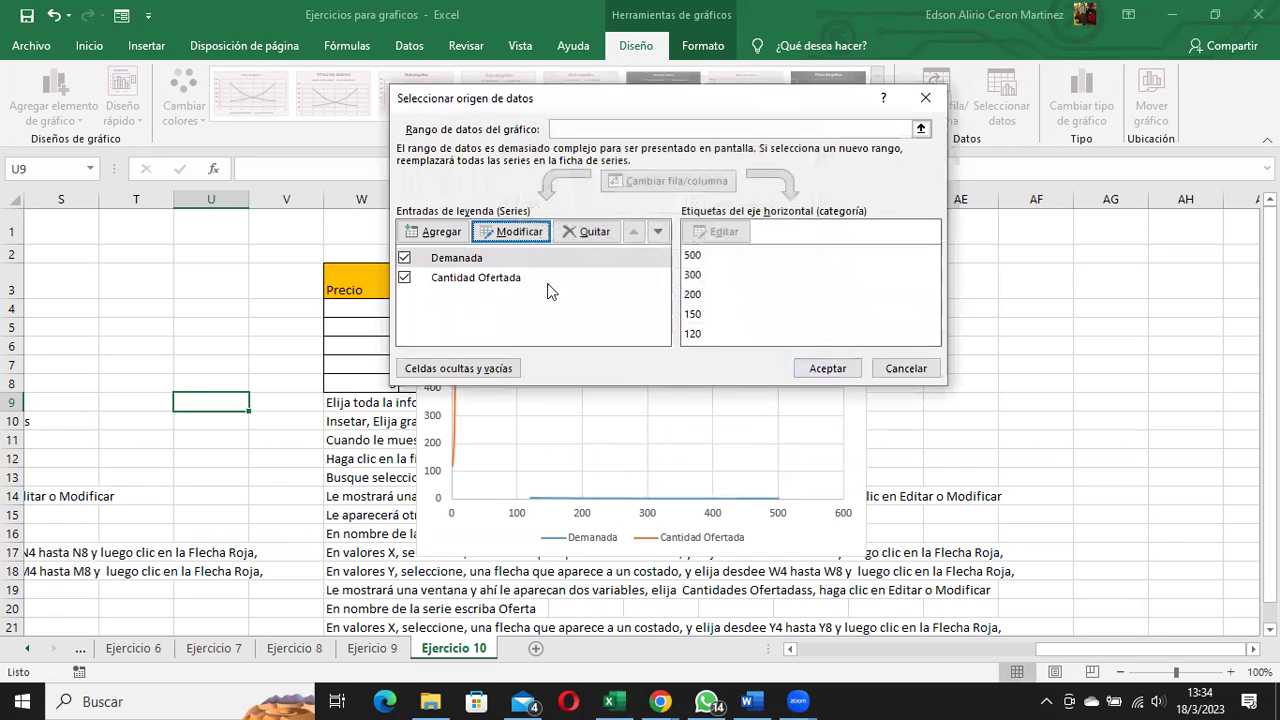
# Attempt to edit the Cantidad Ofertada series, then discard the botched changes.
pyautogui.click(463, 281)
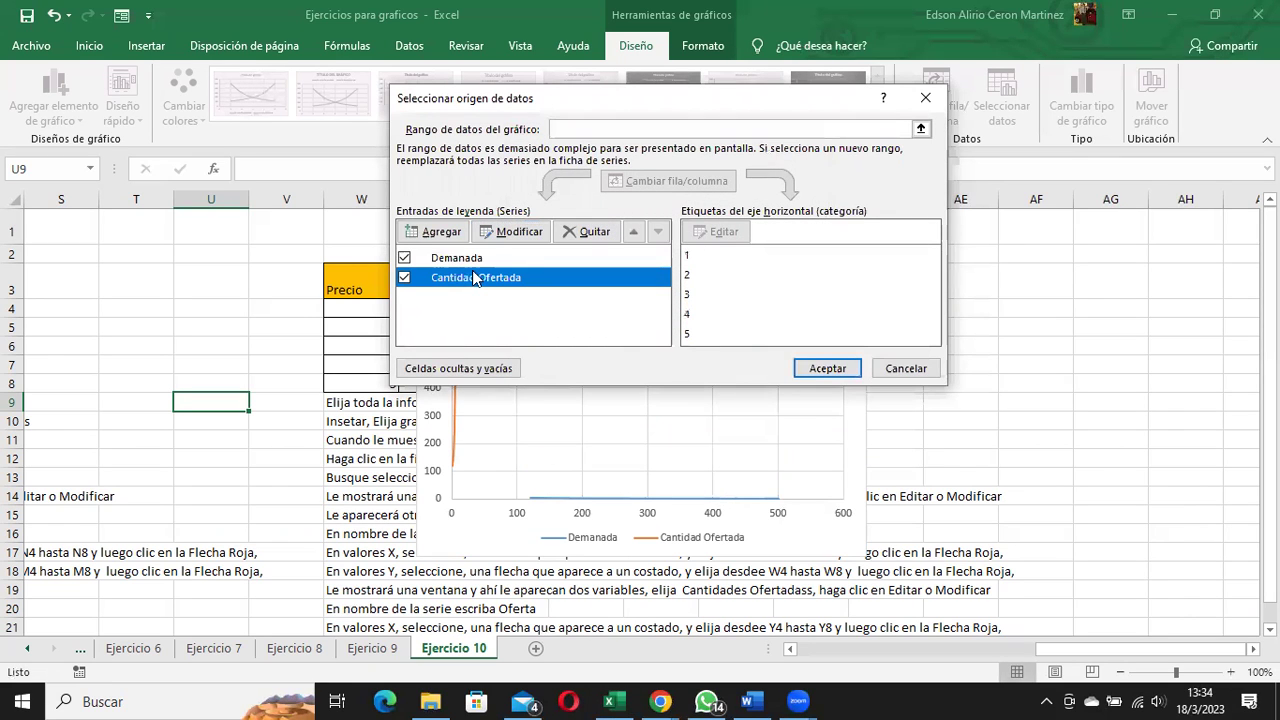
pyautogui.click(511, 232)
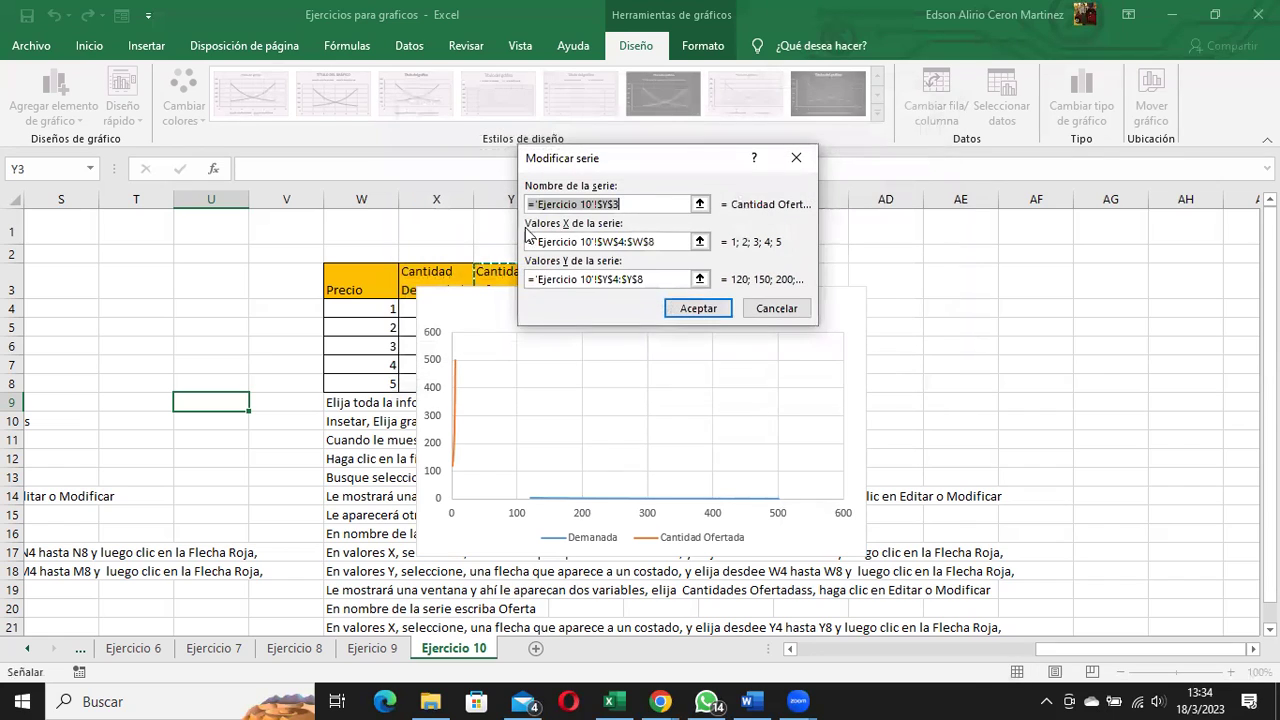
pyautogui.write('DE')
pyautogui.press('BackSpace')
pyautogui.write('emanda')
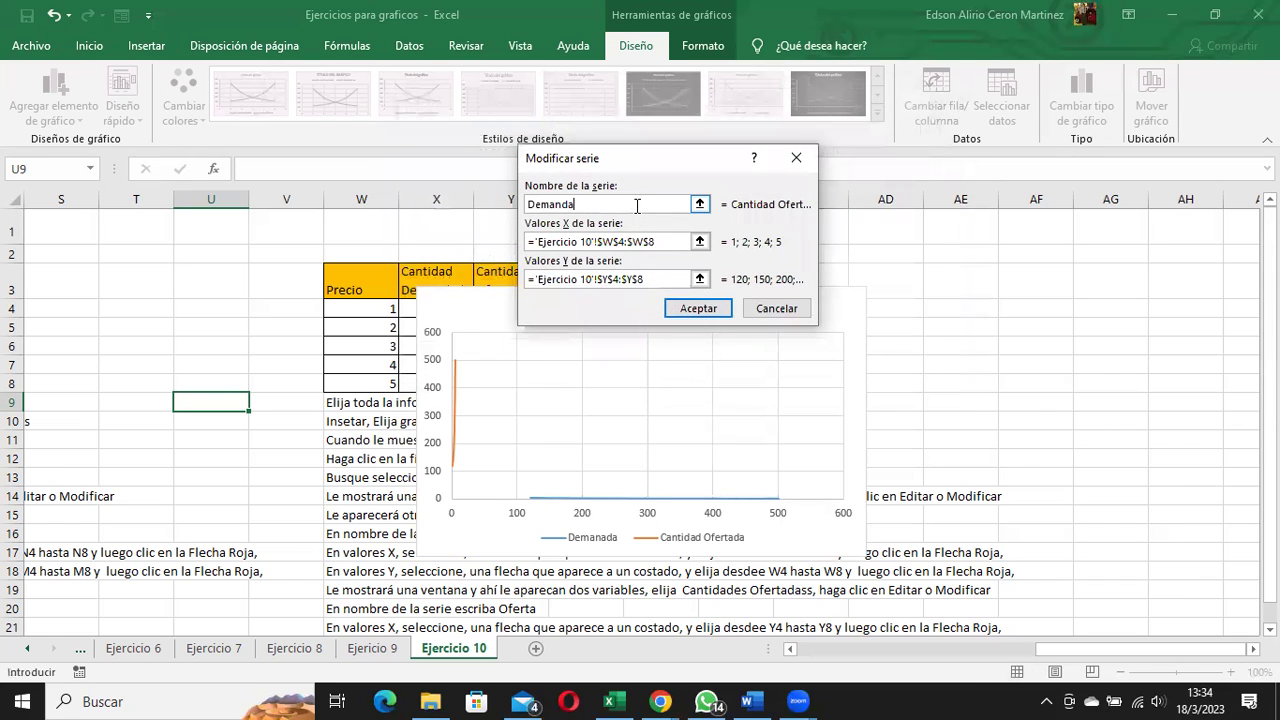
pyautogui.click(673, 241)
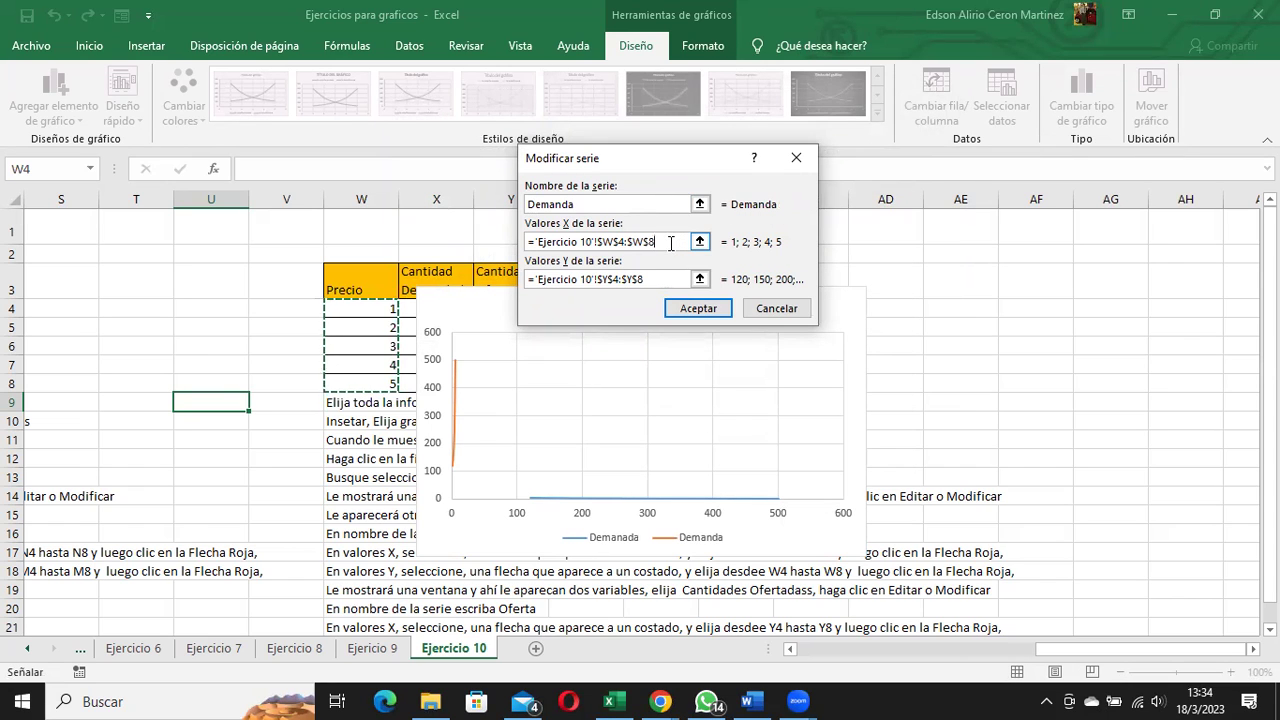
pyautogui.click(631, 240)
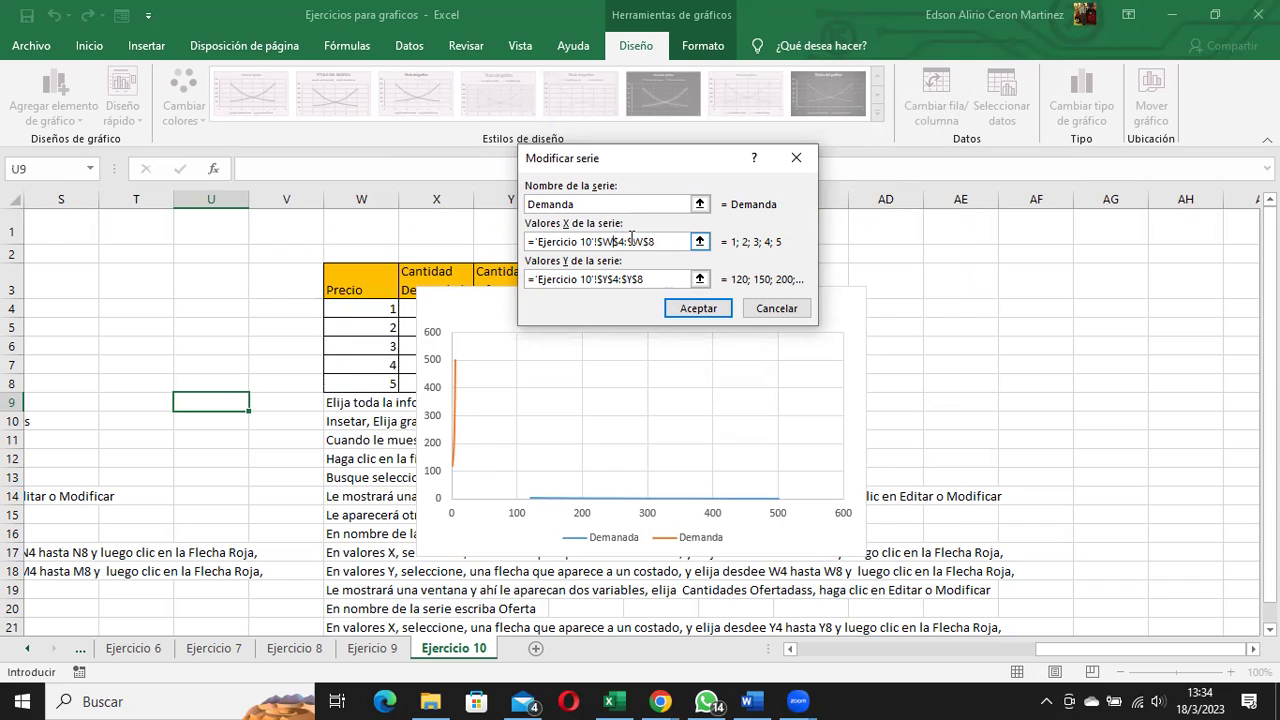
pyautogui.press('BackSpace')
pyautogui.write('Y')
pyautogui.press('Left')
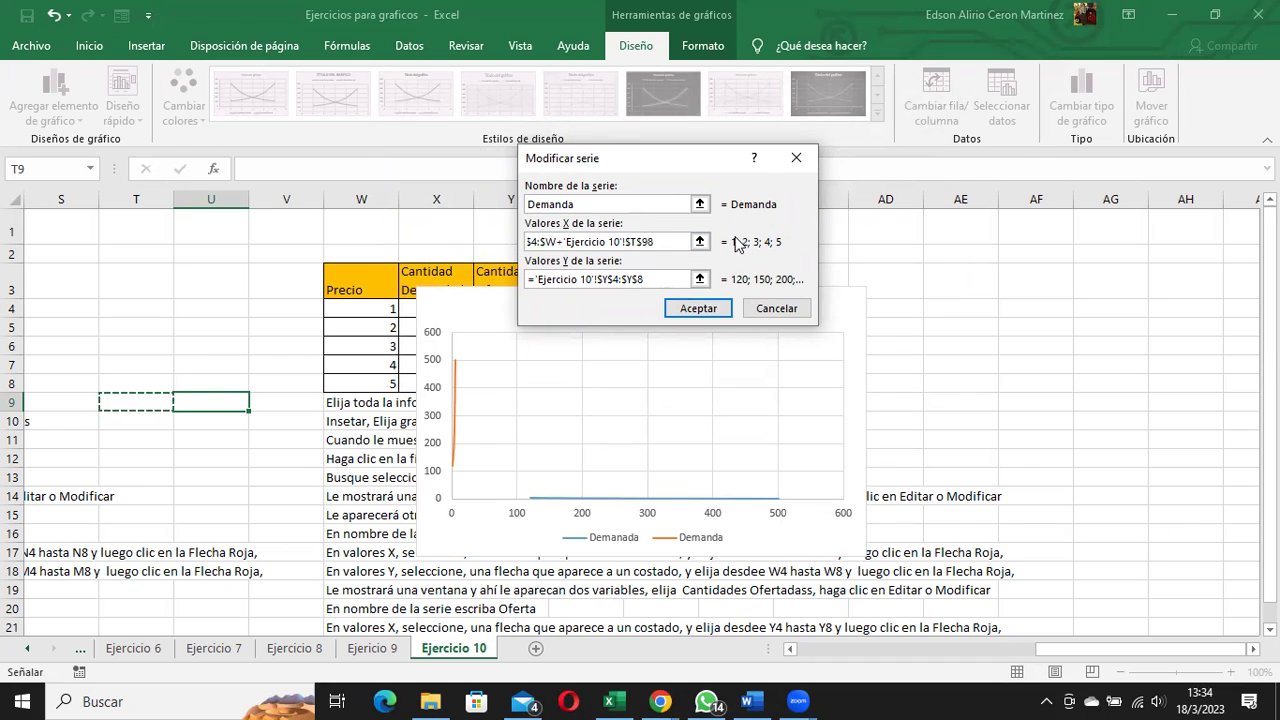
pyautogui.click(641, 241)
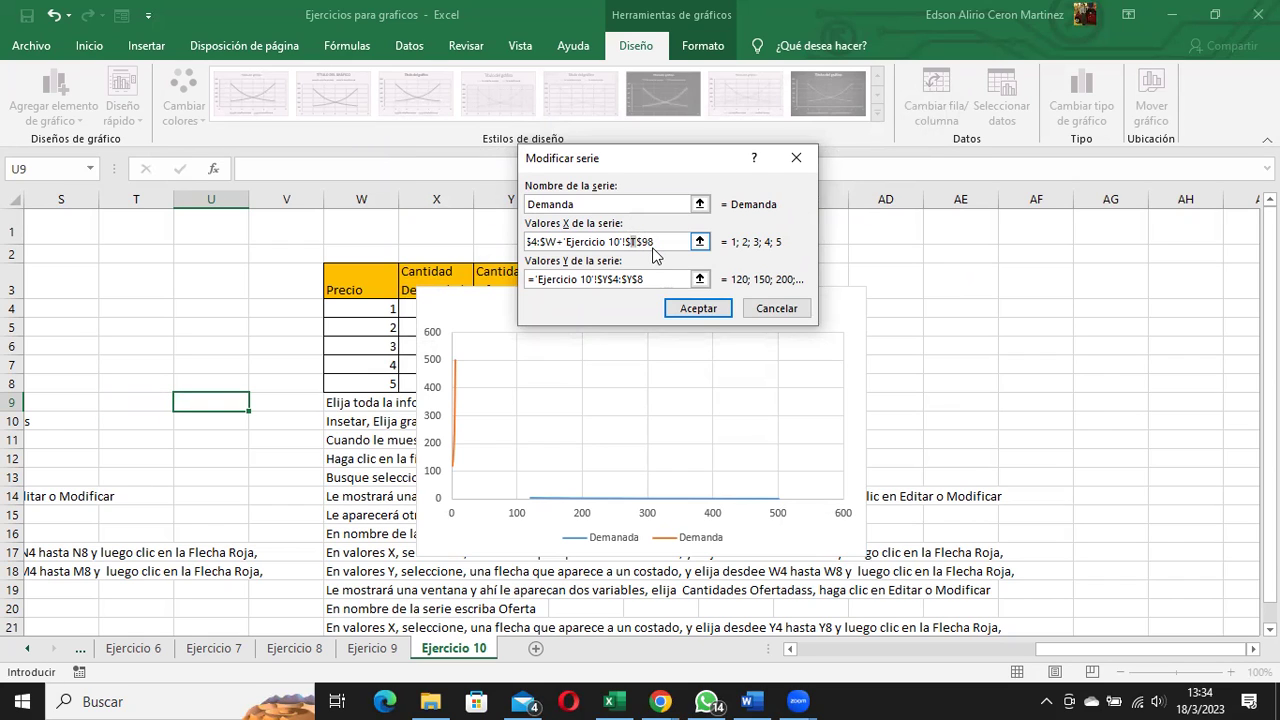
pyautogui.write('y')
pyautogui.click(774, 310)
# Rename the Cantidad Ofertada series to Oferta and set its X values to Y4:Y8.
pyautogui.click(513, 231)
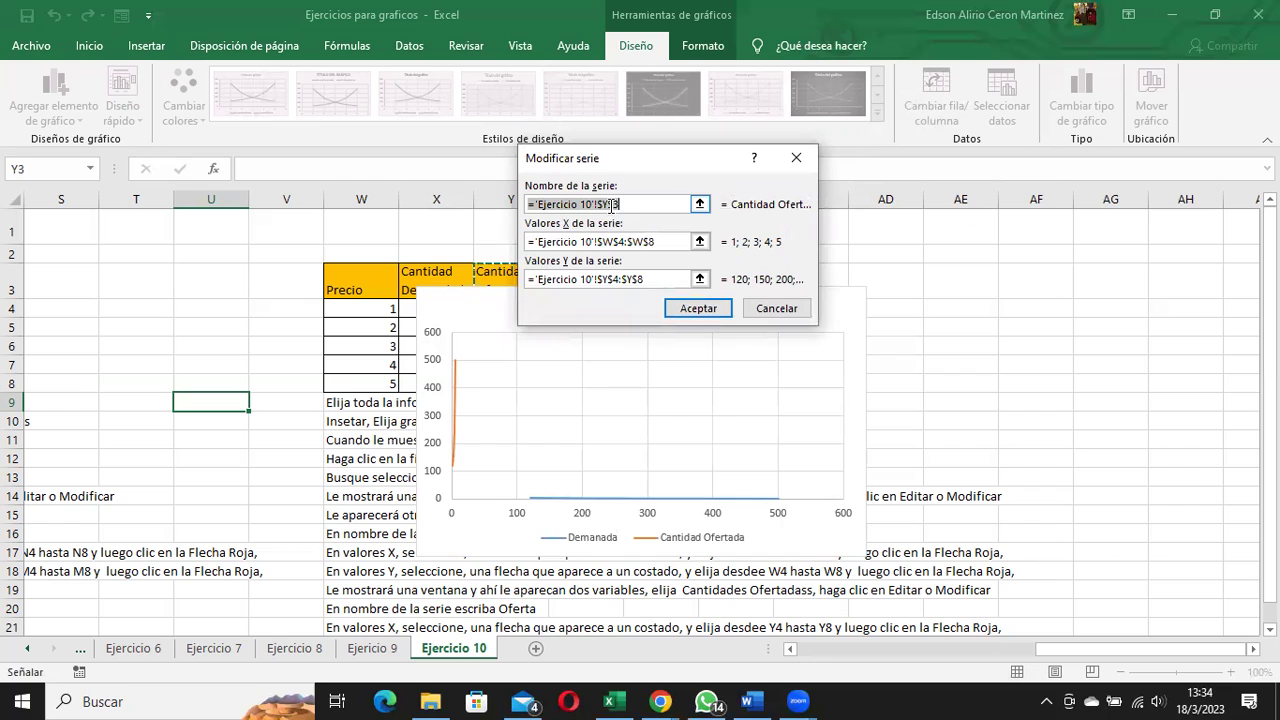
pyautogui.write('Oferta')
pyautogui.click(648, 242)
pyautogui.click(615, 241)
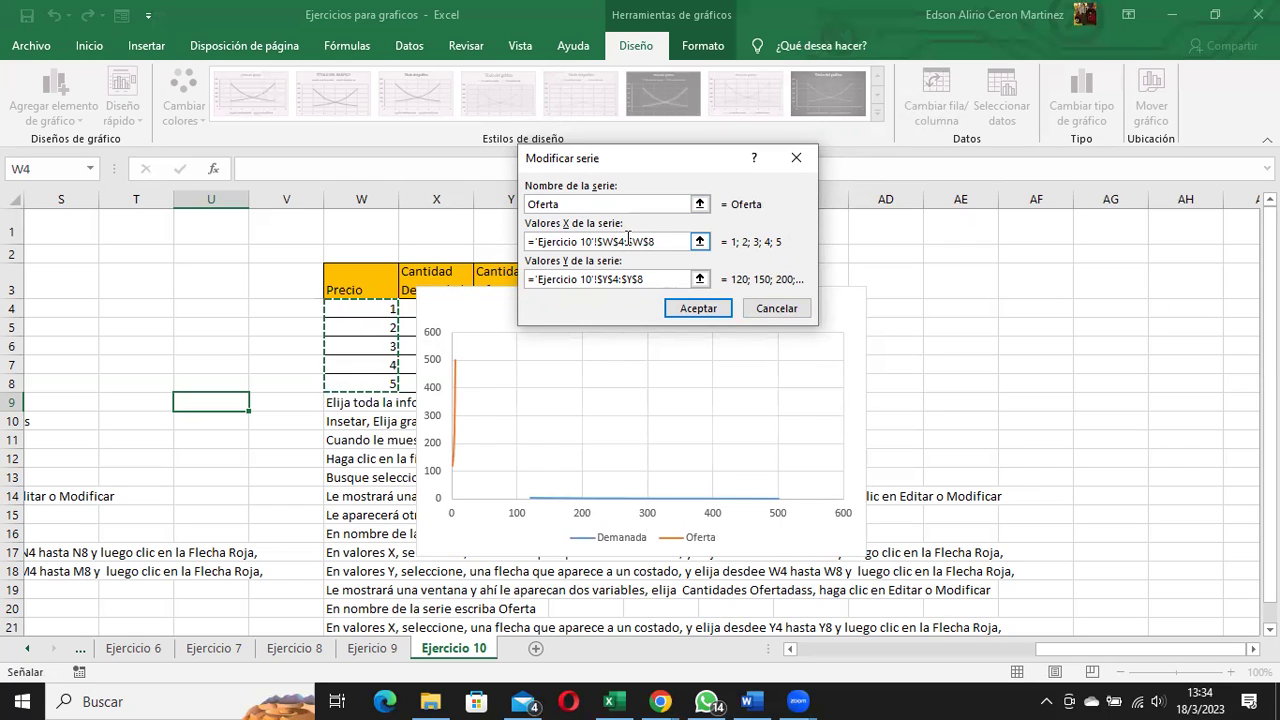
pyautogui.press('BackSpace')
pyautogui.write('y')
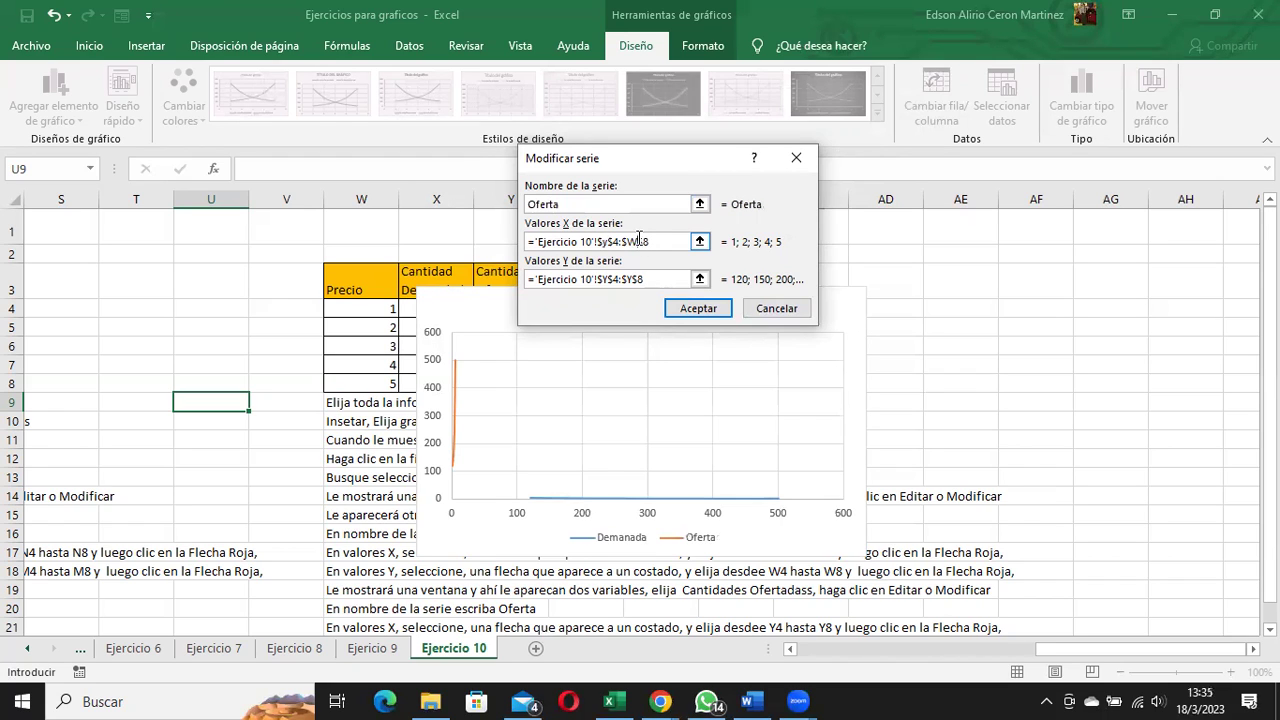
pyautogui.press('BackSpace')
pyautogui.click(614, 281)
# Set the Oferta series Y values to W4:W8, confirm, and close Select Data.
pyautogui.click(613, 279)
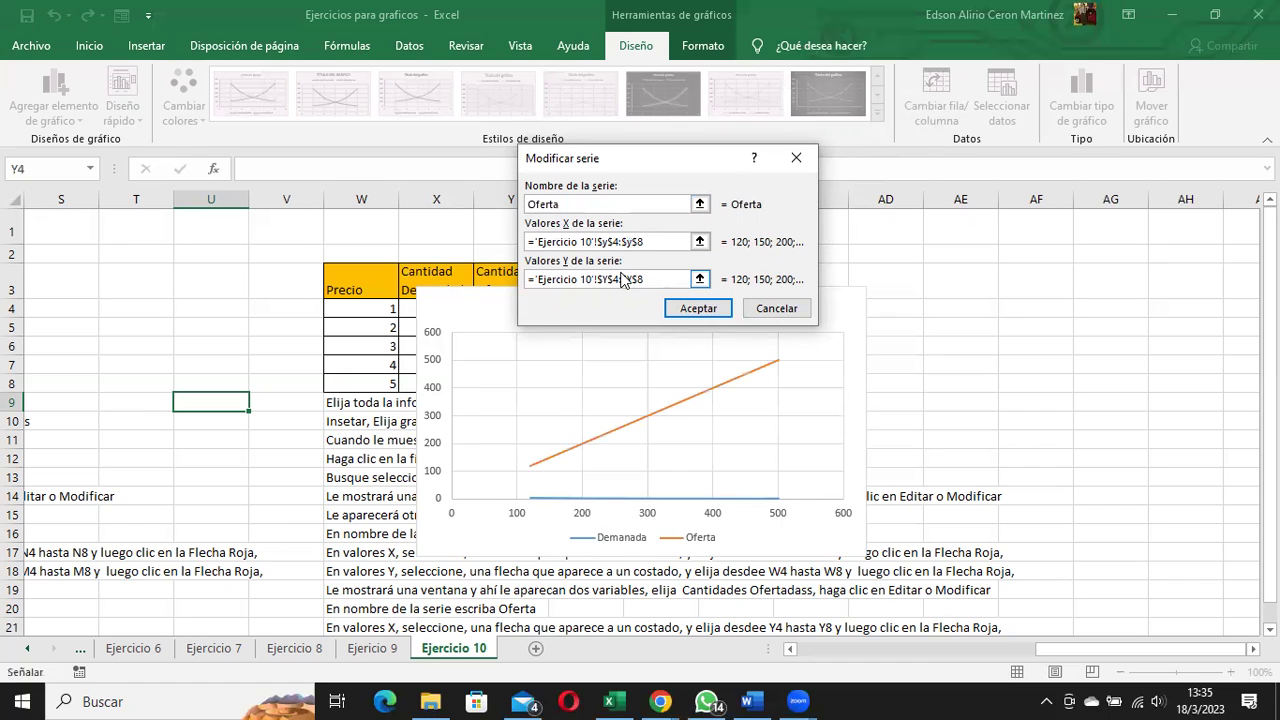
pyautogui.press('BackSpace')
pyautogui.write('W')
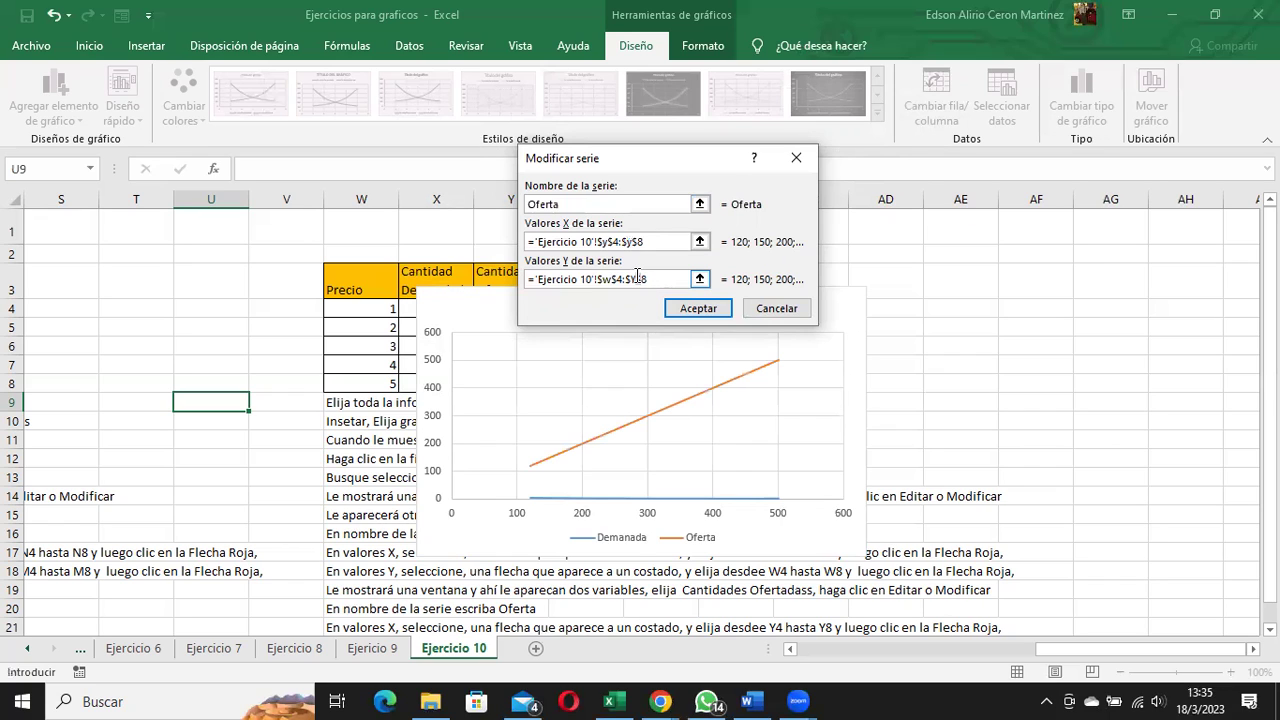
pyautogui.press('BackSpace')
pyautogui.write('W')
pyautogui.press('BackSpace')
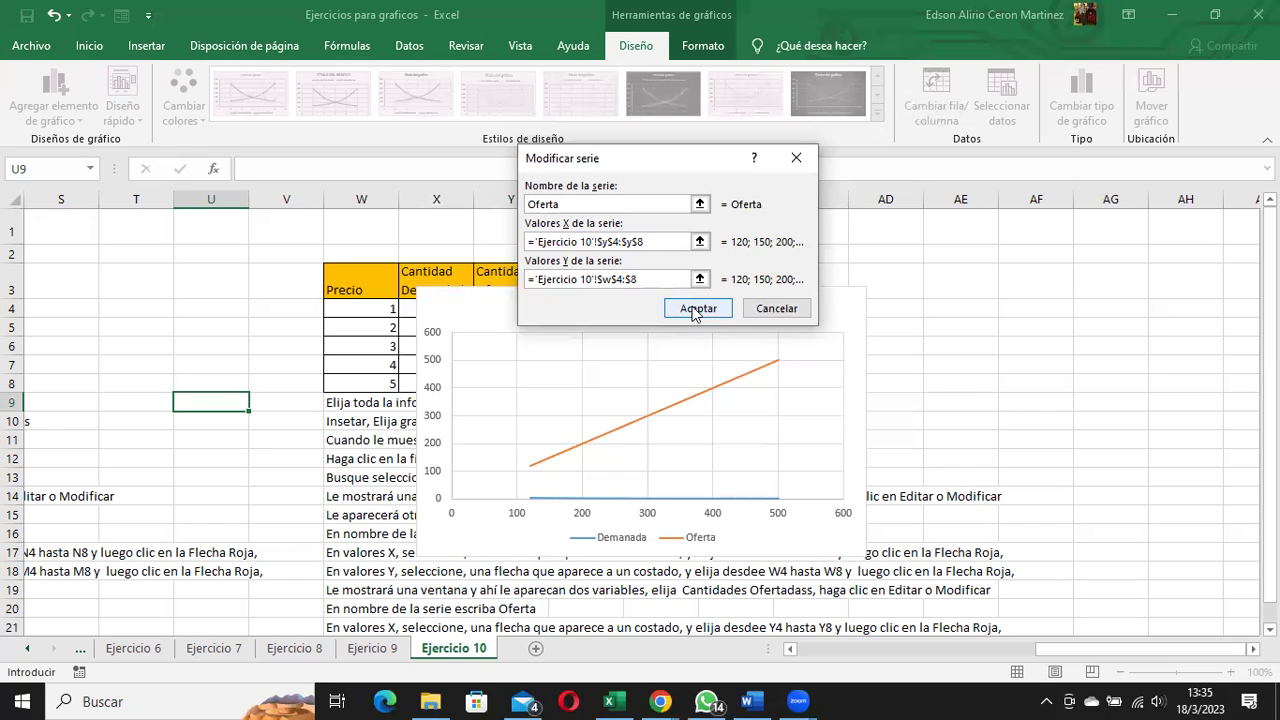
pyautogui.click(695, 311)
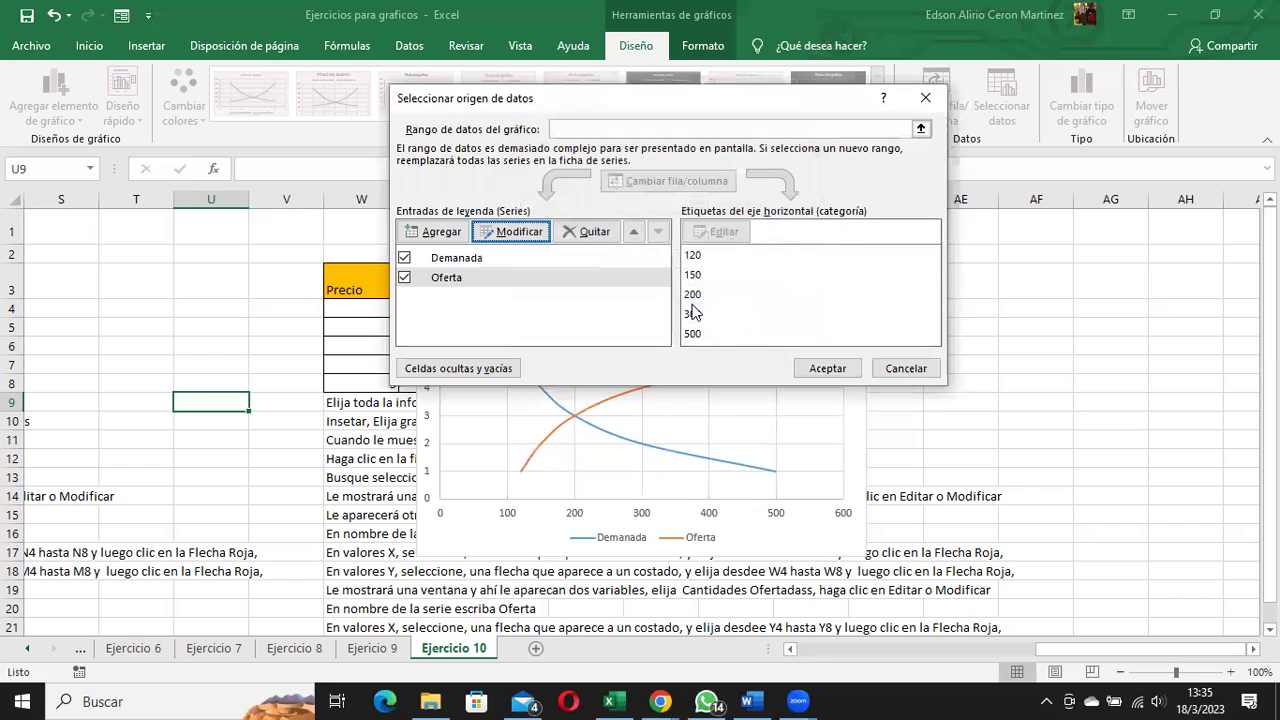
pyautogui.click(828, 370)
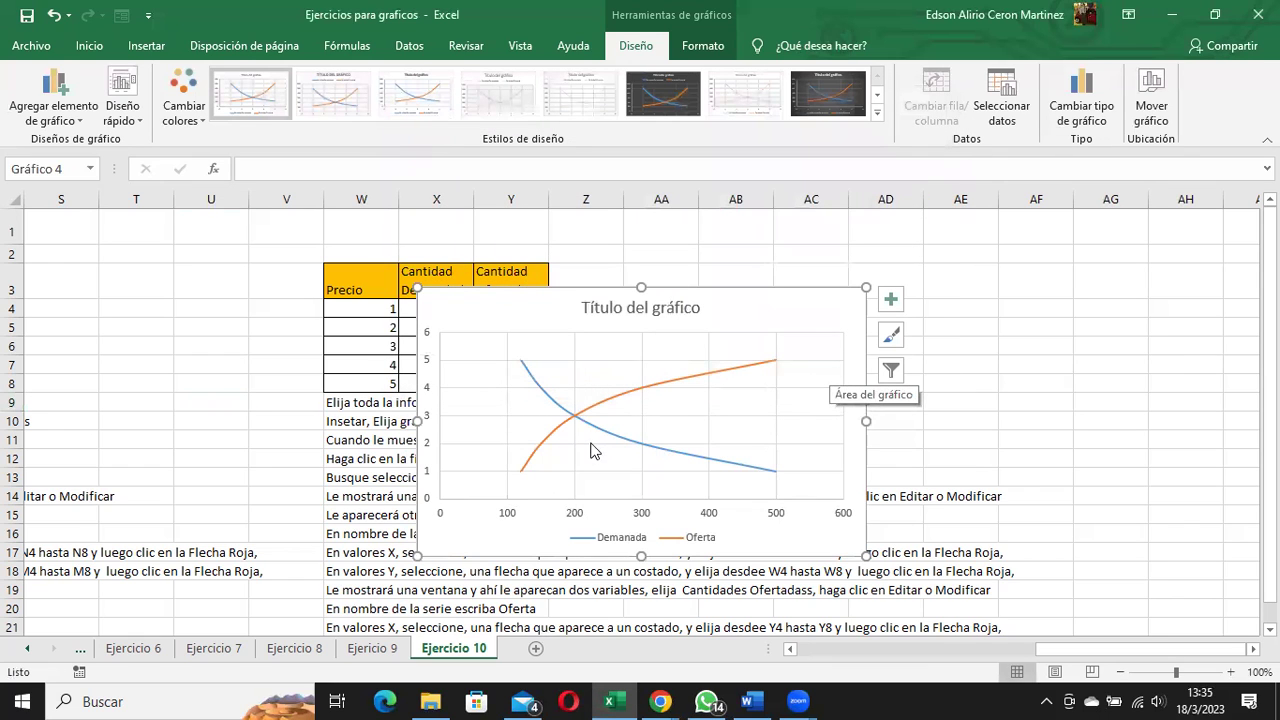
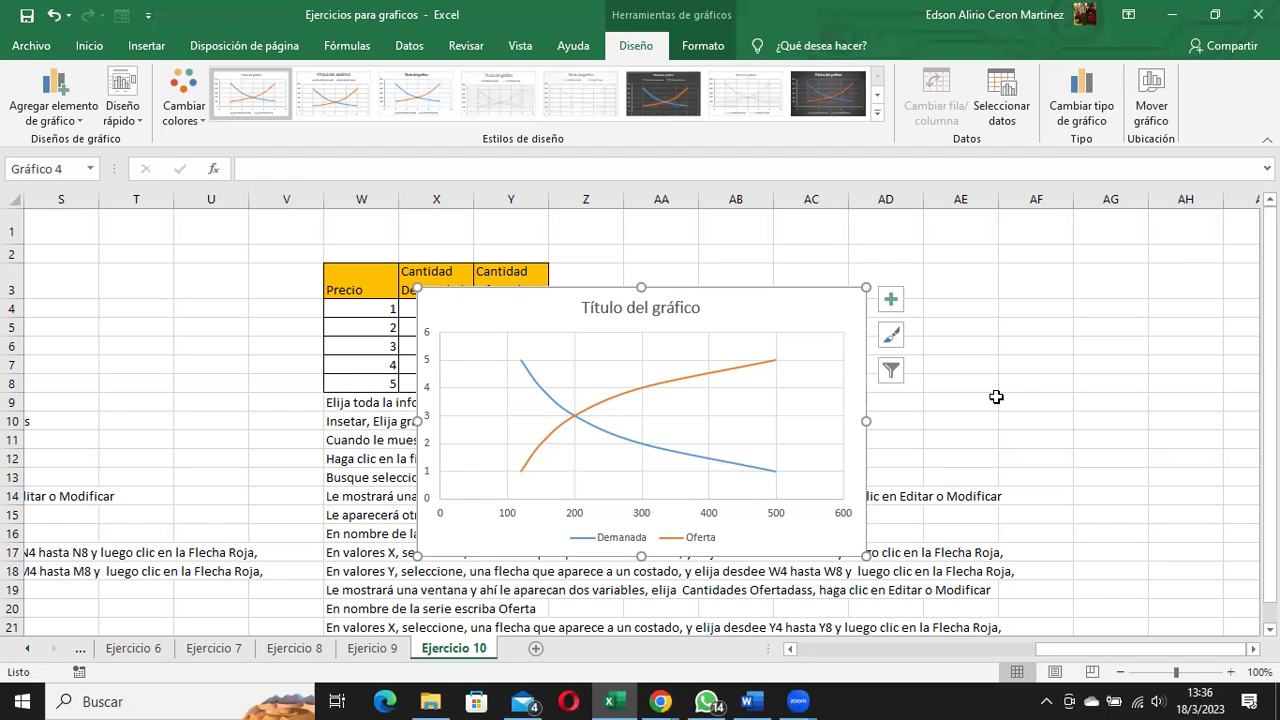
# Open Seleccionar datos for the Demanda and Oferta line chart on Ejercicio 10.
pyautogui.click(999, 95)
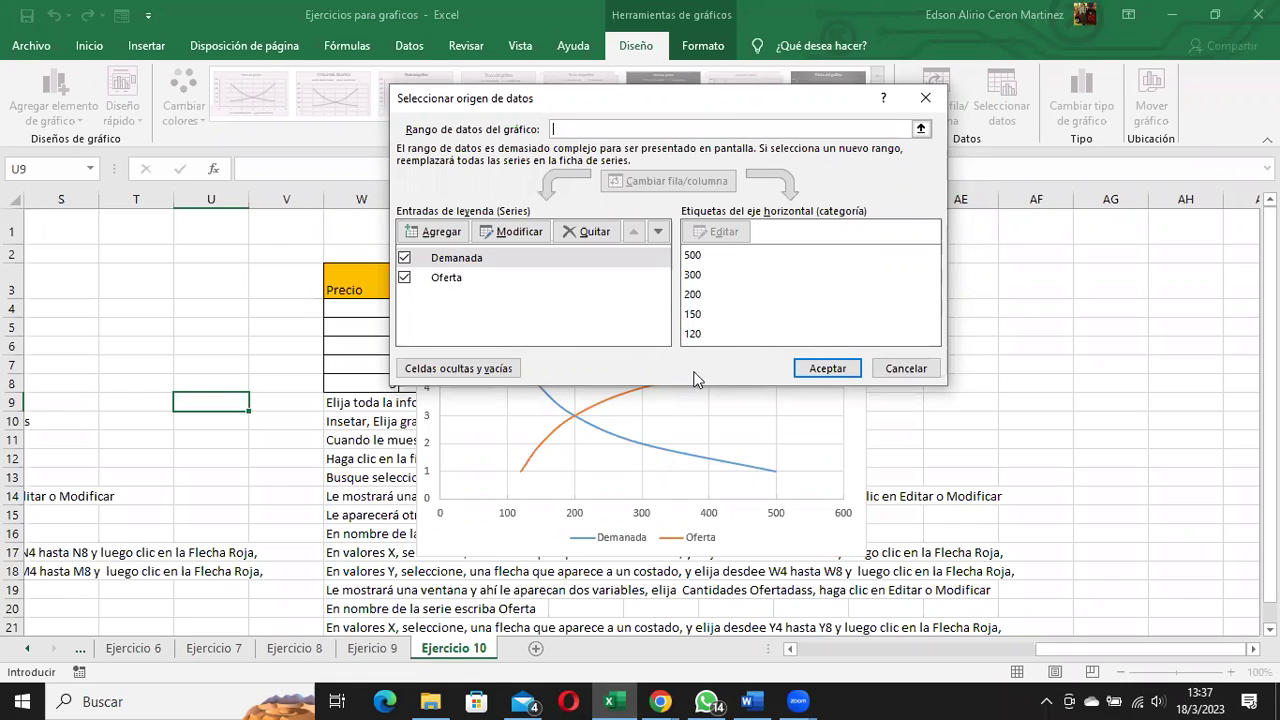
# Cancel the Seleccionar origen de datos dialog, leaving the chart's series unchanged.
pyautogui.click(900, 367)
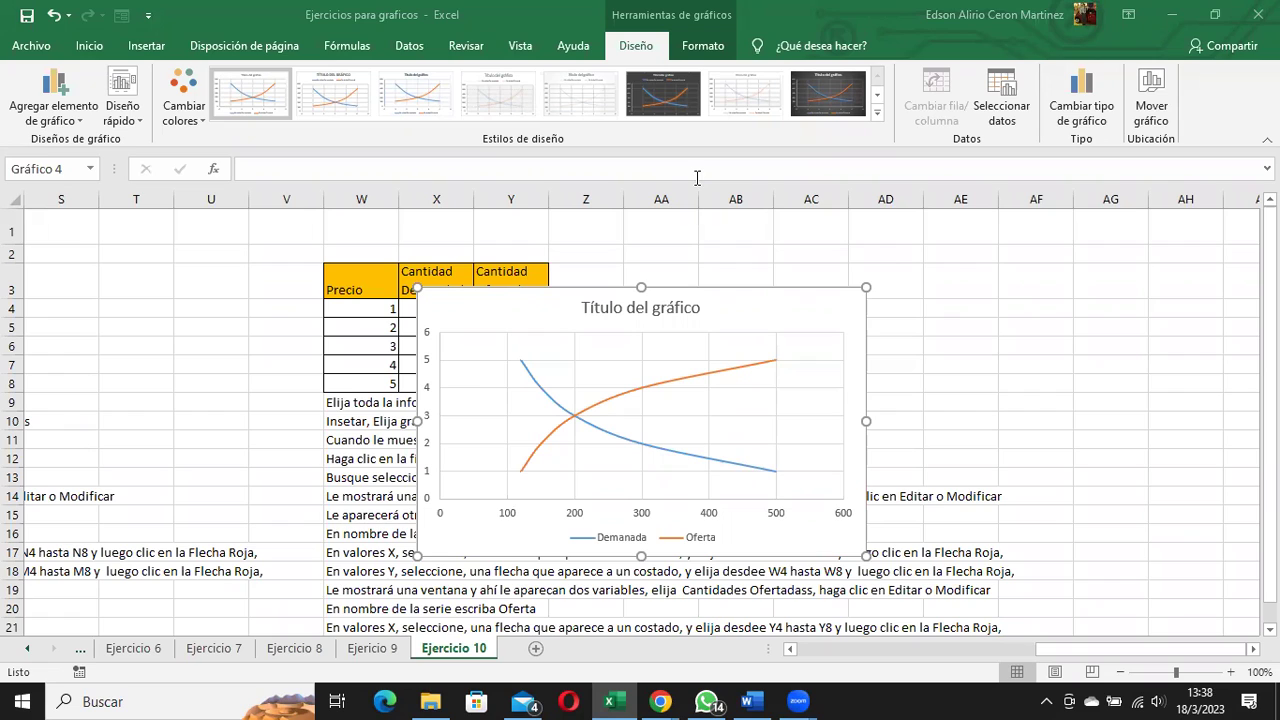
pyautogui.click(343, 103)
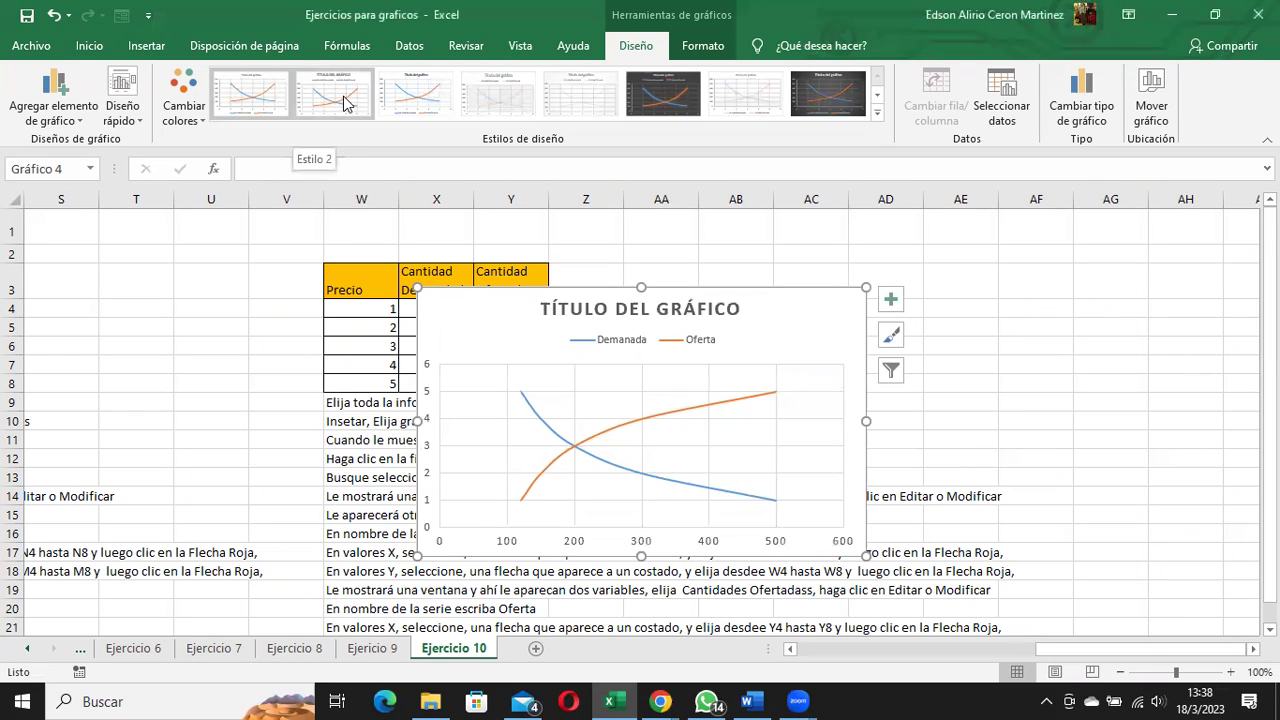
pyautogui.click(426, 97)
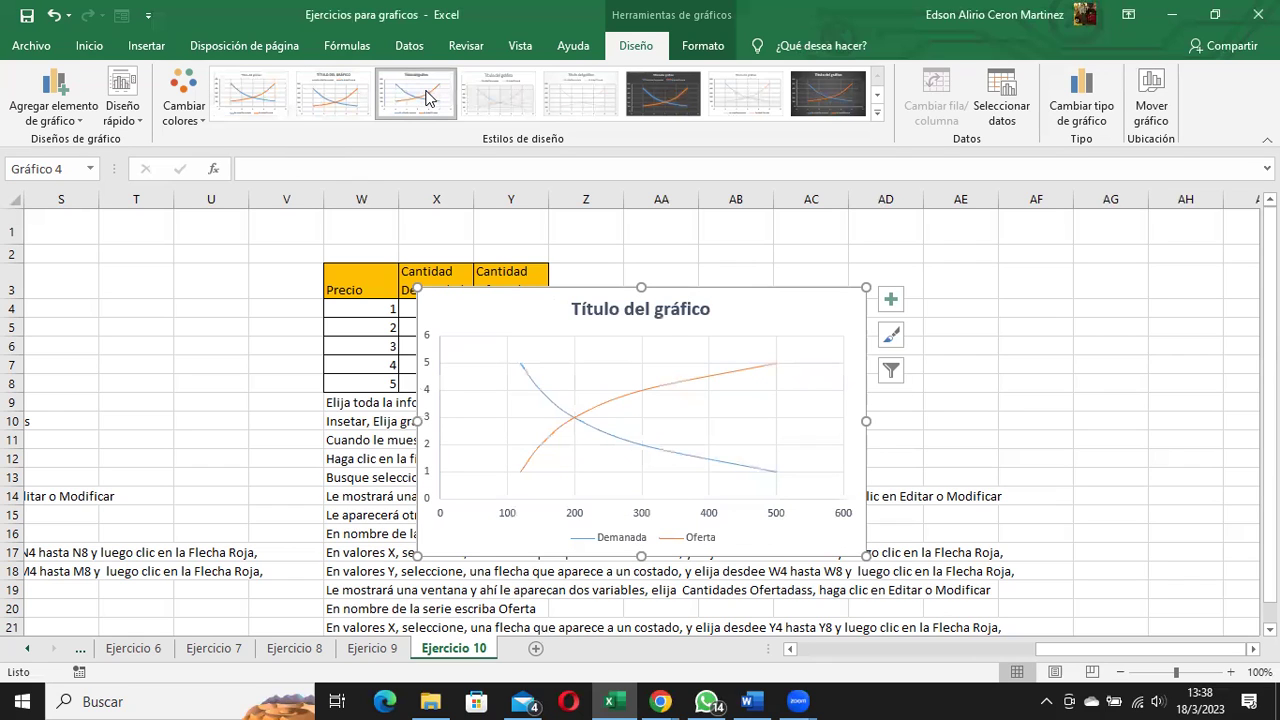
pyautogui.click(503, 99)
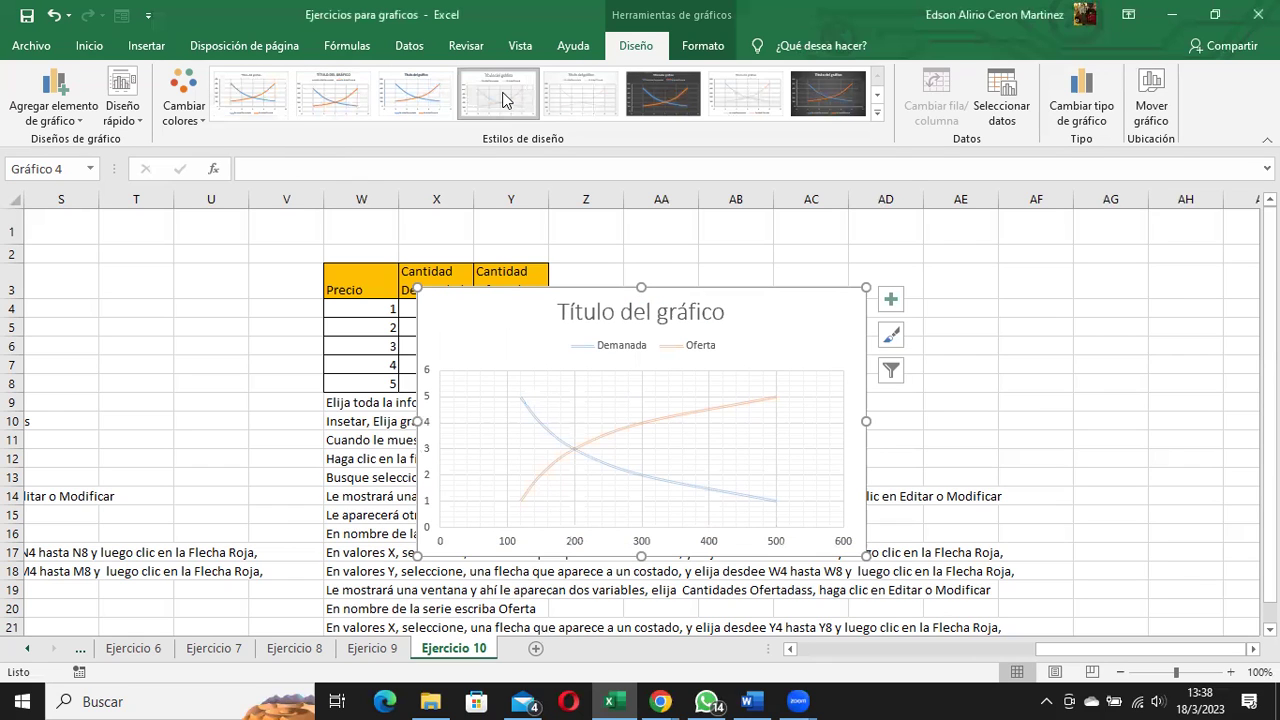
pyautogui.click(258, 100)
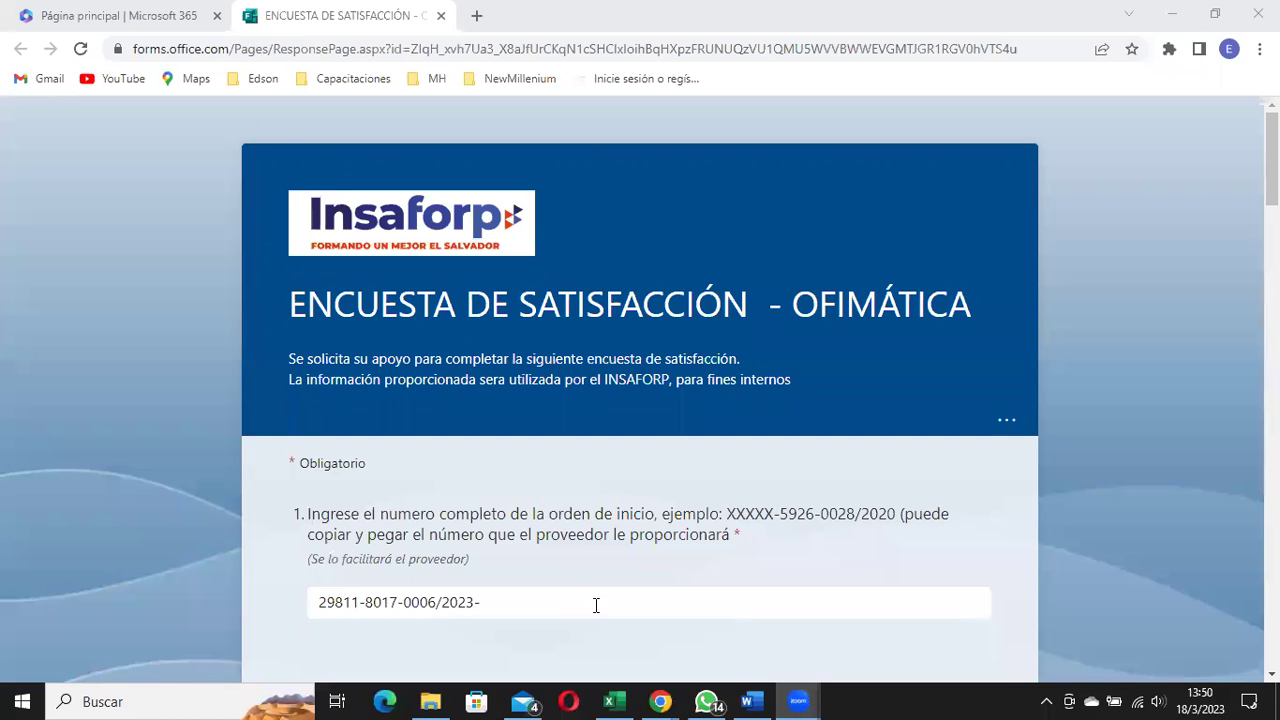
# Switch from the survey back to the Excel workbook from the taskbar.
pyautogui.click(614, 700)
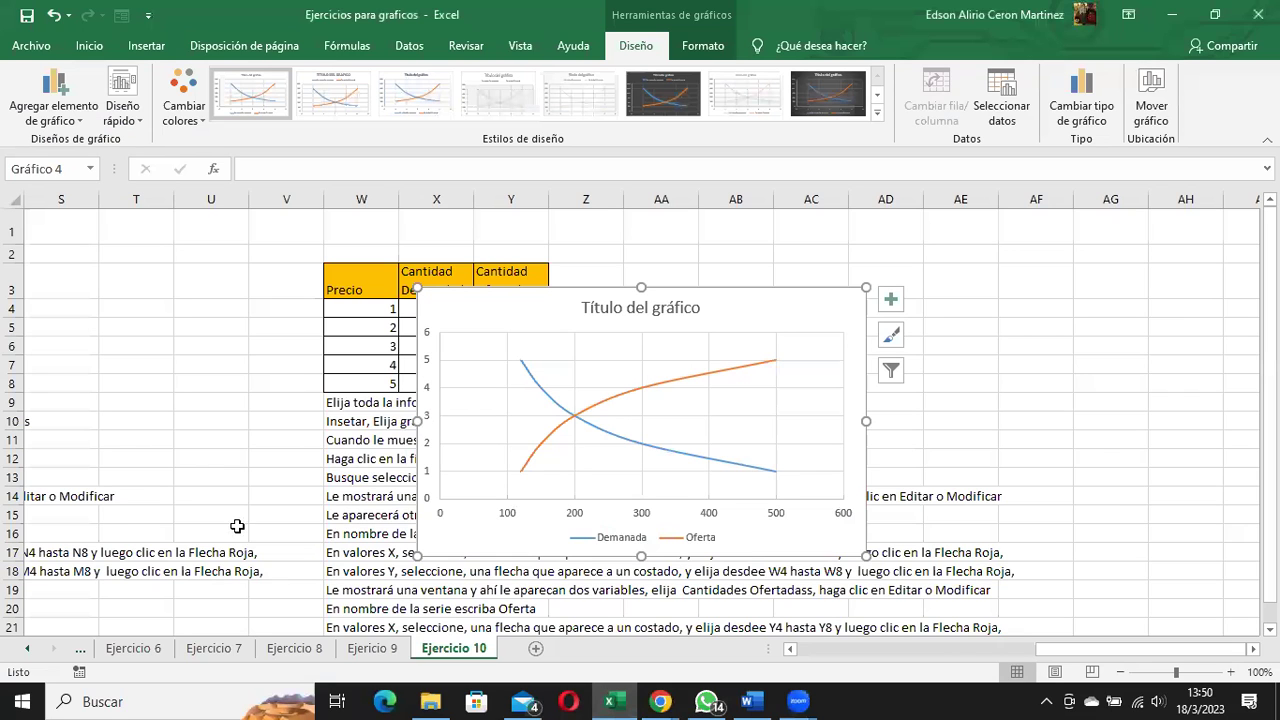
# Browse the Ejercicio 6 through Ejercicio 10 sheets, ending on Ejercicio 7's Y = aX^2+b table.
pyautogui.click(133, 655)
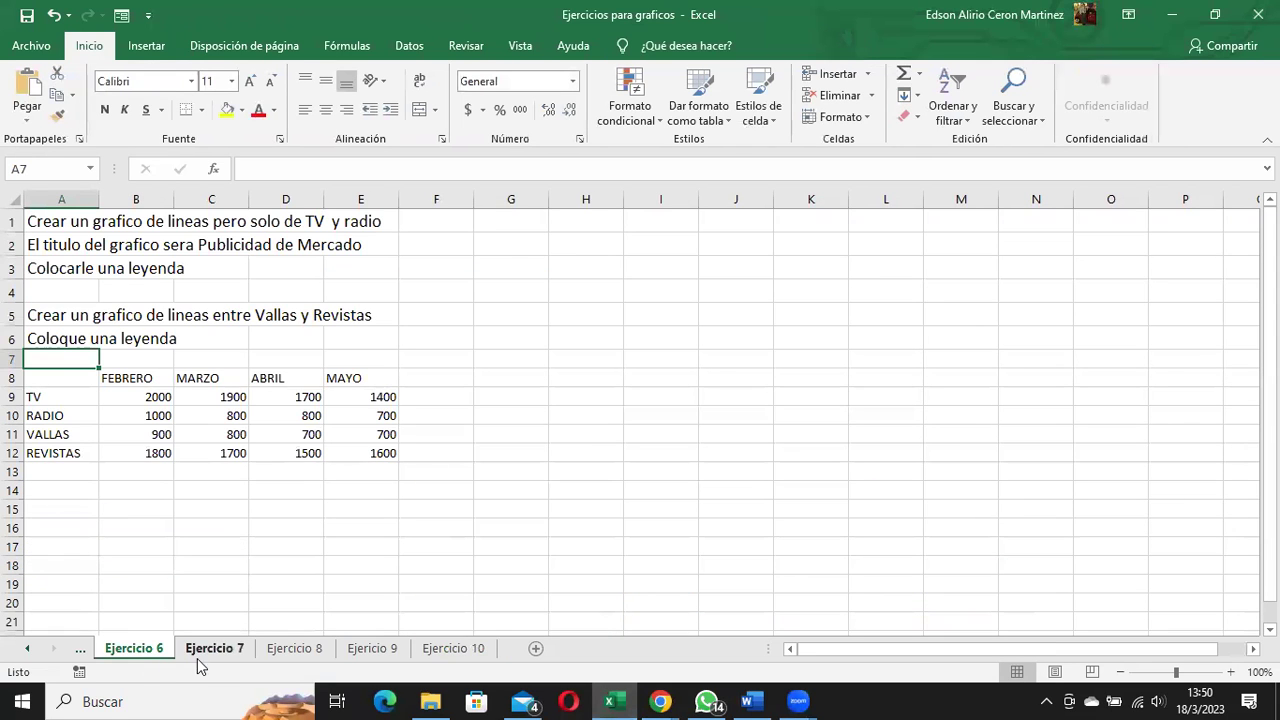
pyautogui.click(212, 655)
pyautogui.click(298, 652)
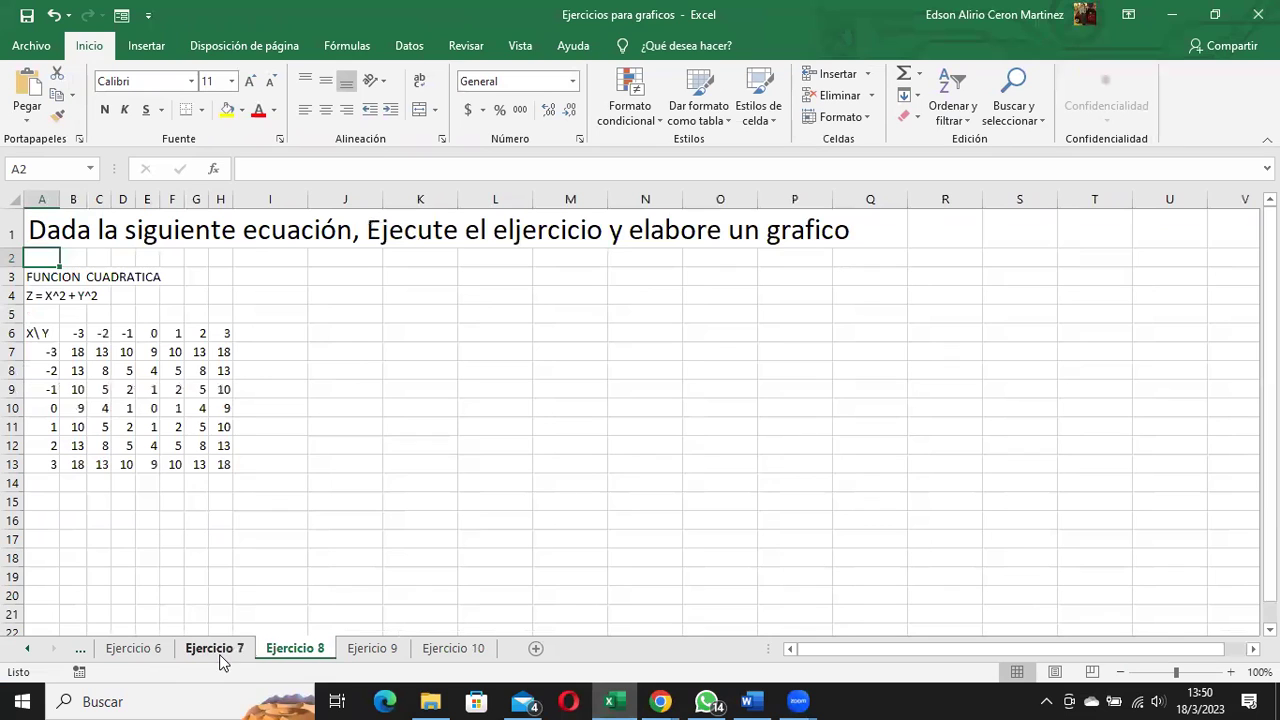
pyautogui.click(133, 652)
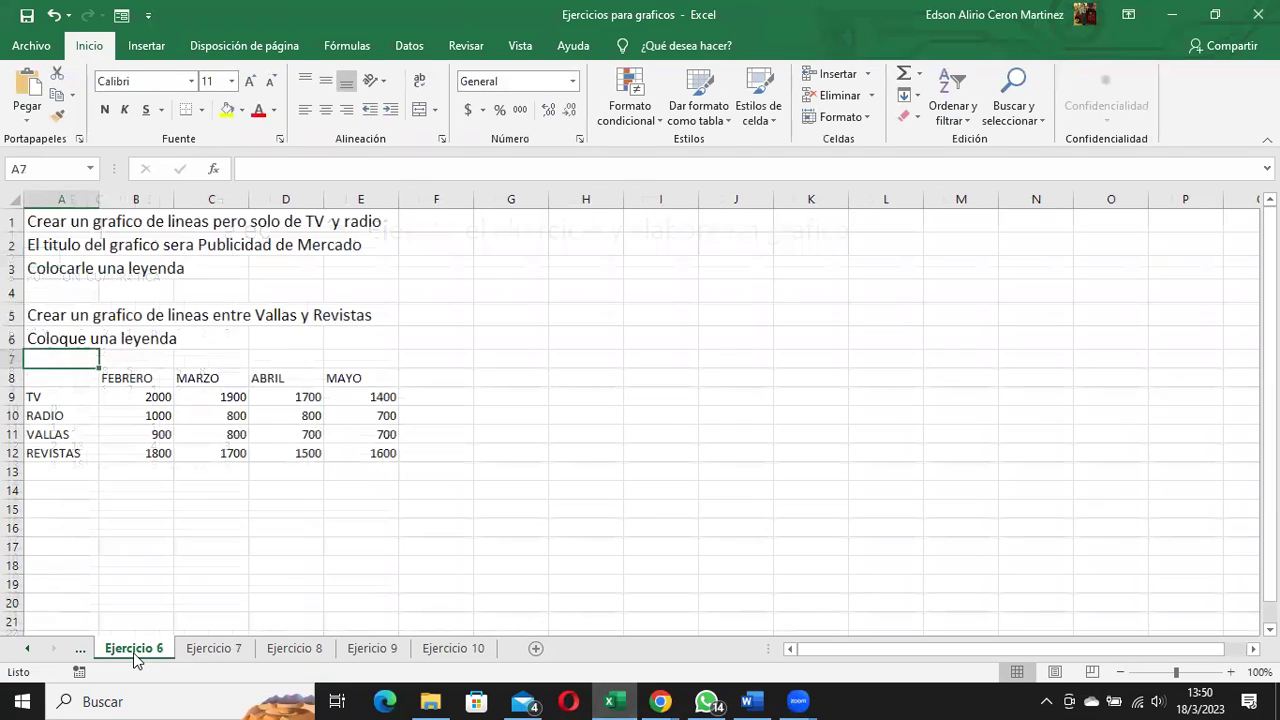
pyautogui.click(212, 650)
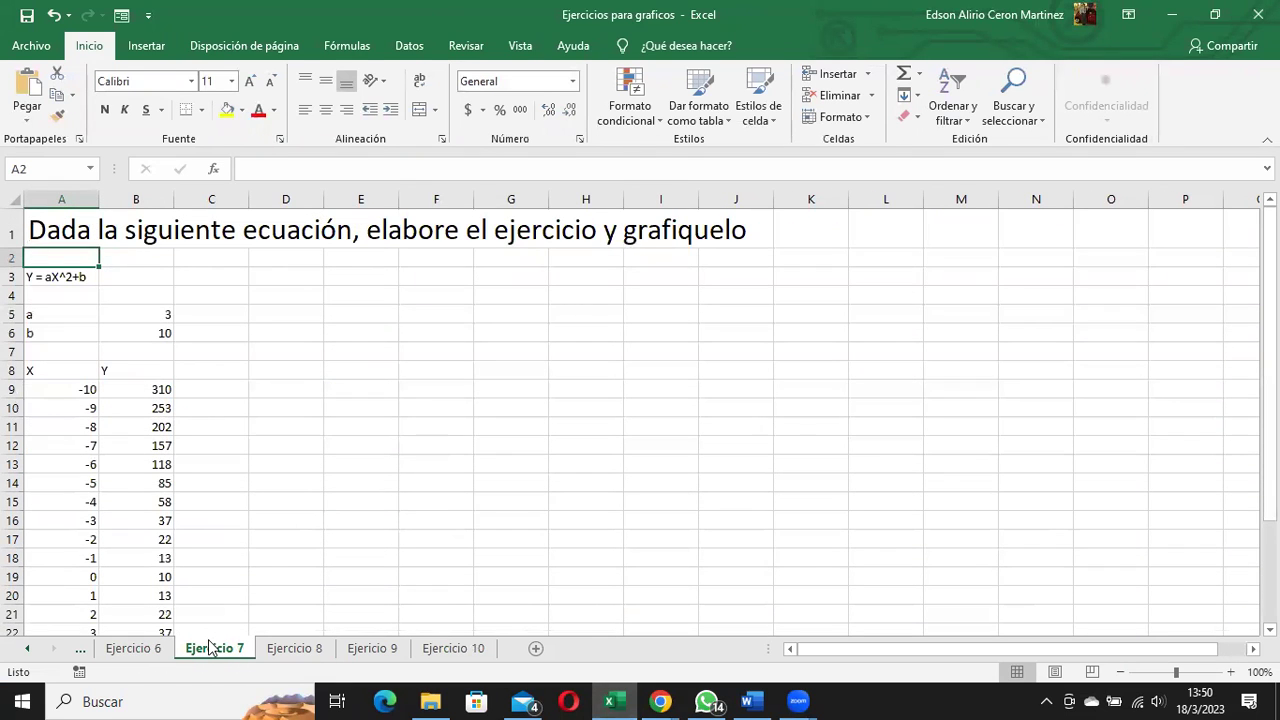
pyautogui.click(447, 650)
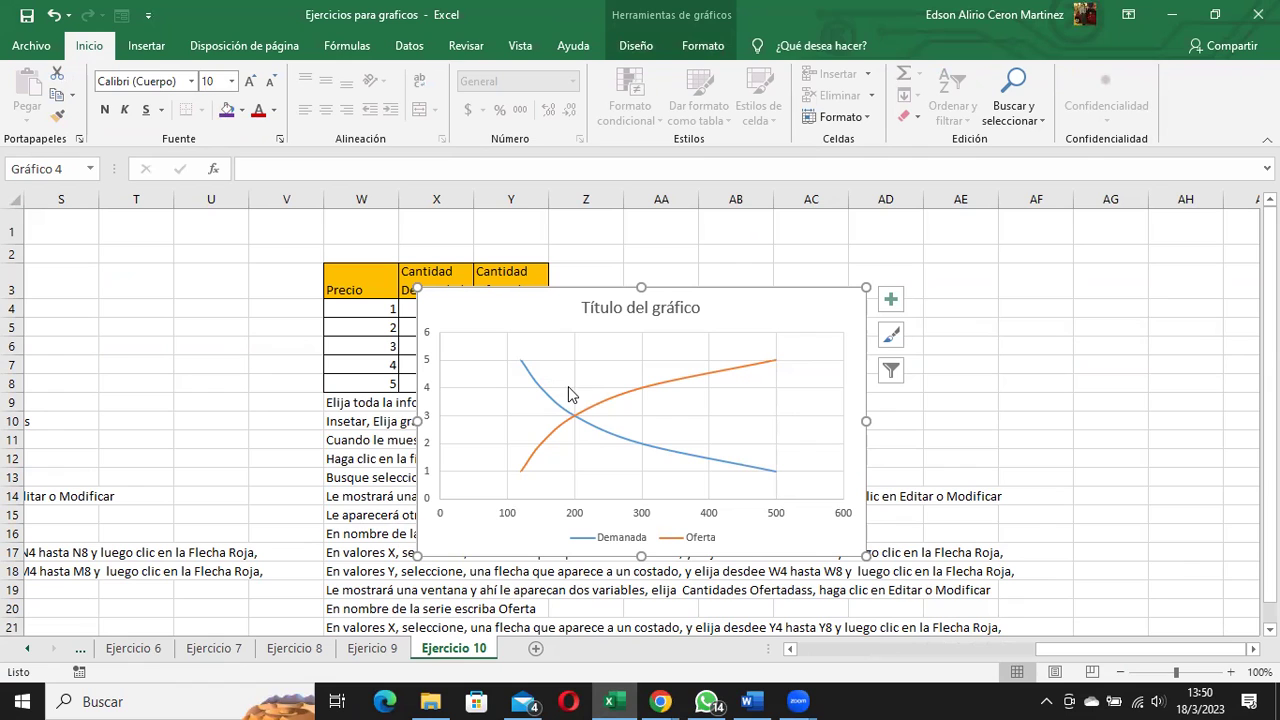
pyautogui.click(372, 648)
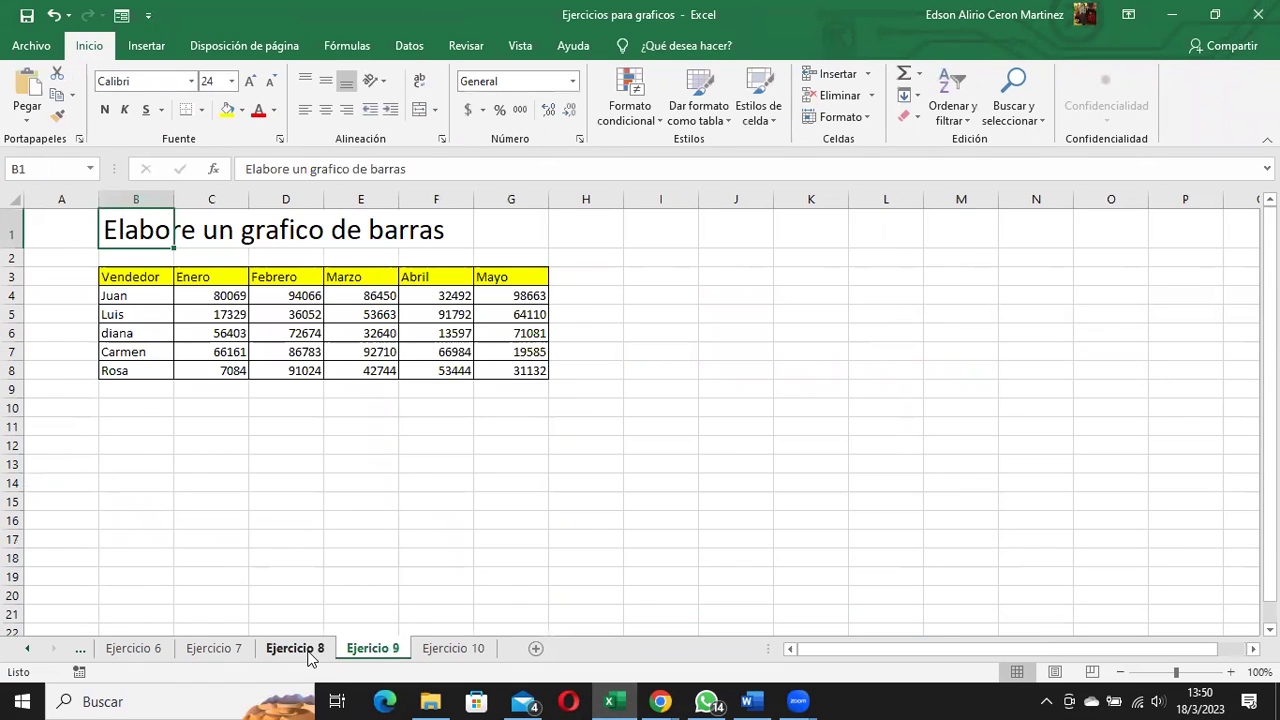
pyautogui.click(310, 652)
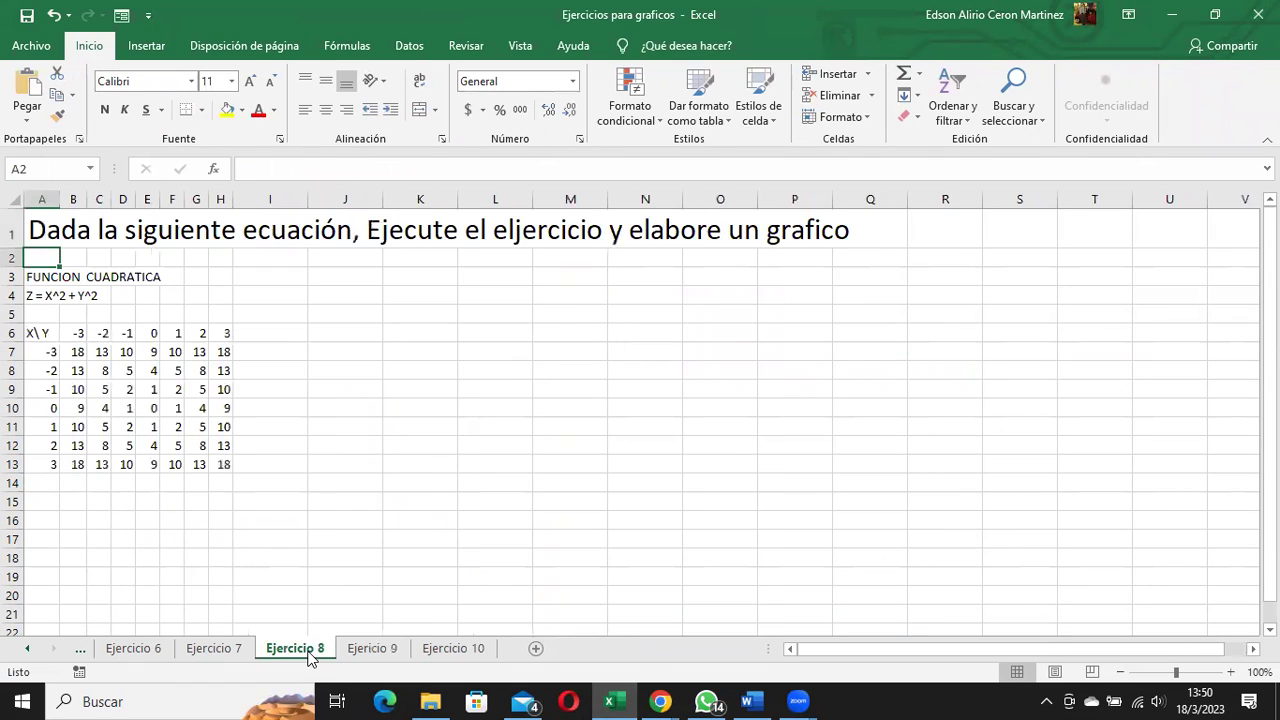
pyautogui.click(234, 652)
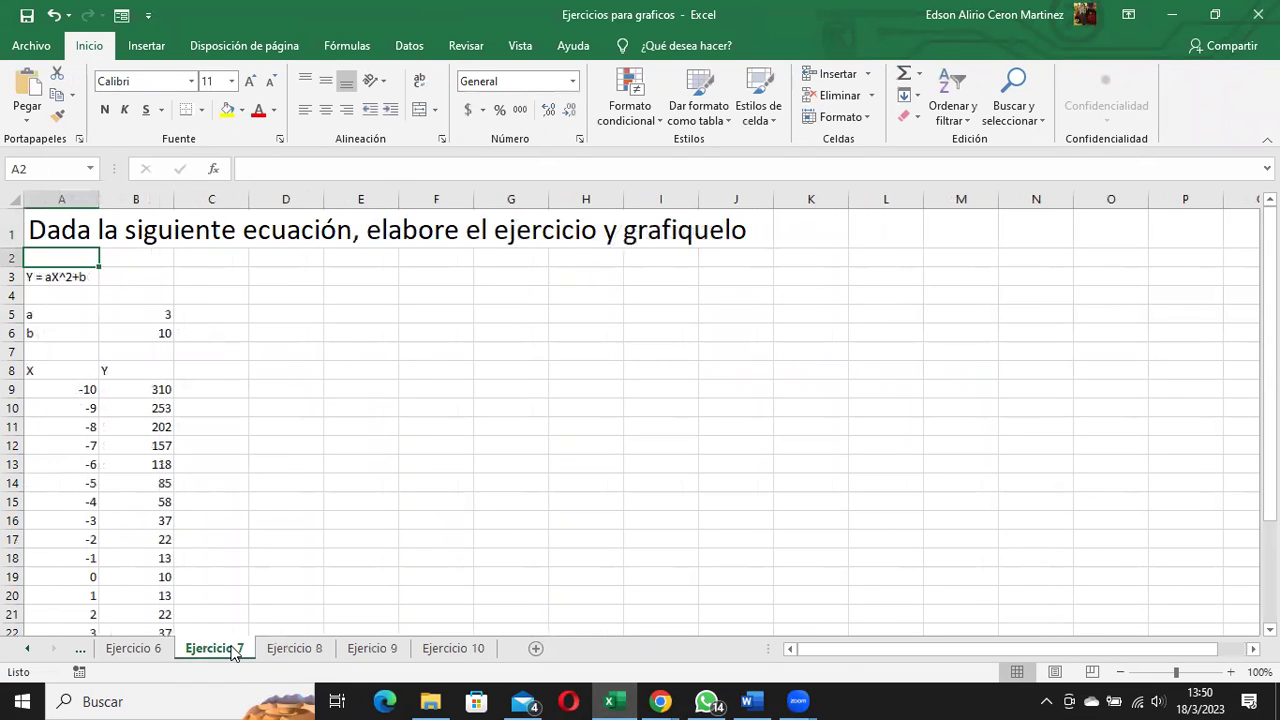
pyautogui.click(127, 652)
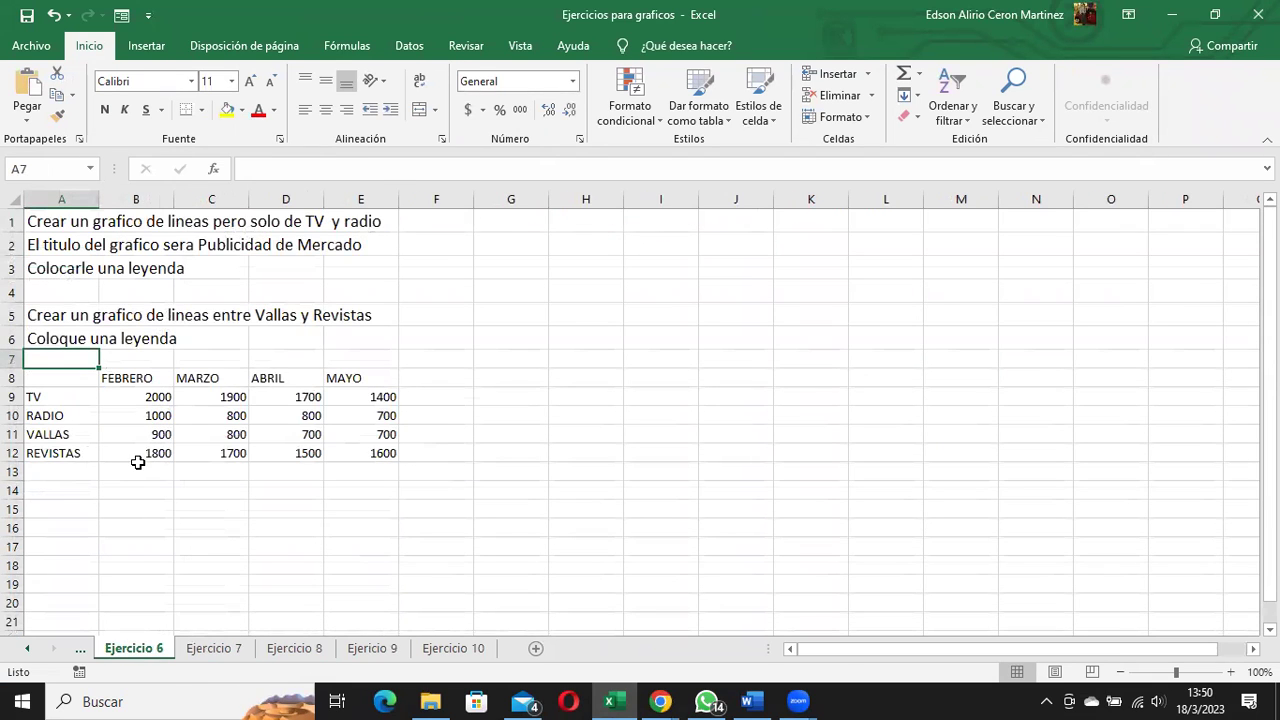
pyautogui.click(224, 652)
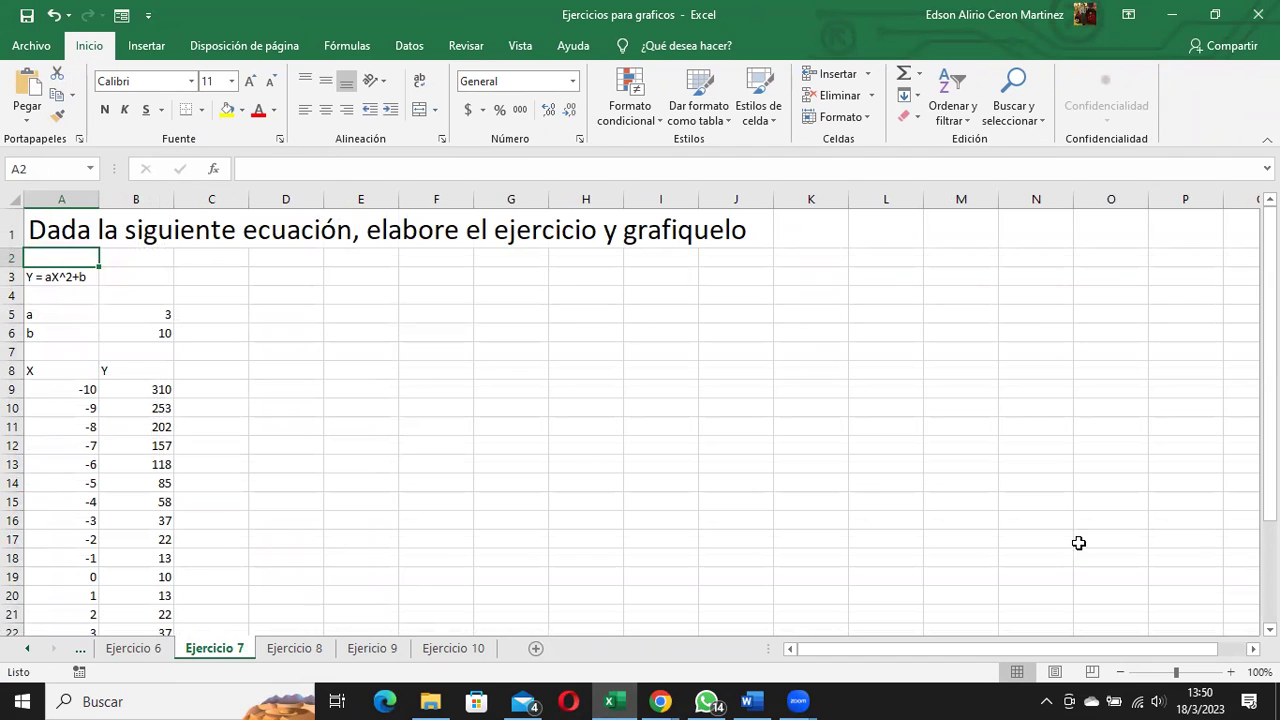
pyautogui.click(1230, 672)
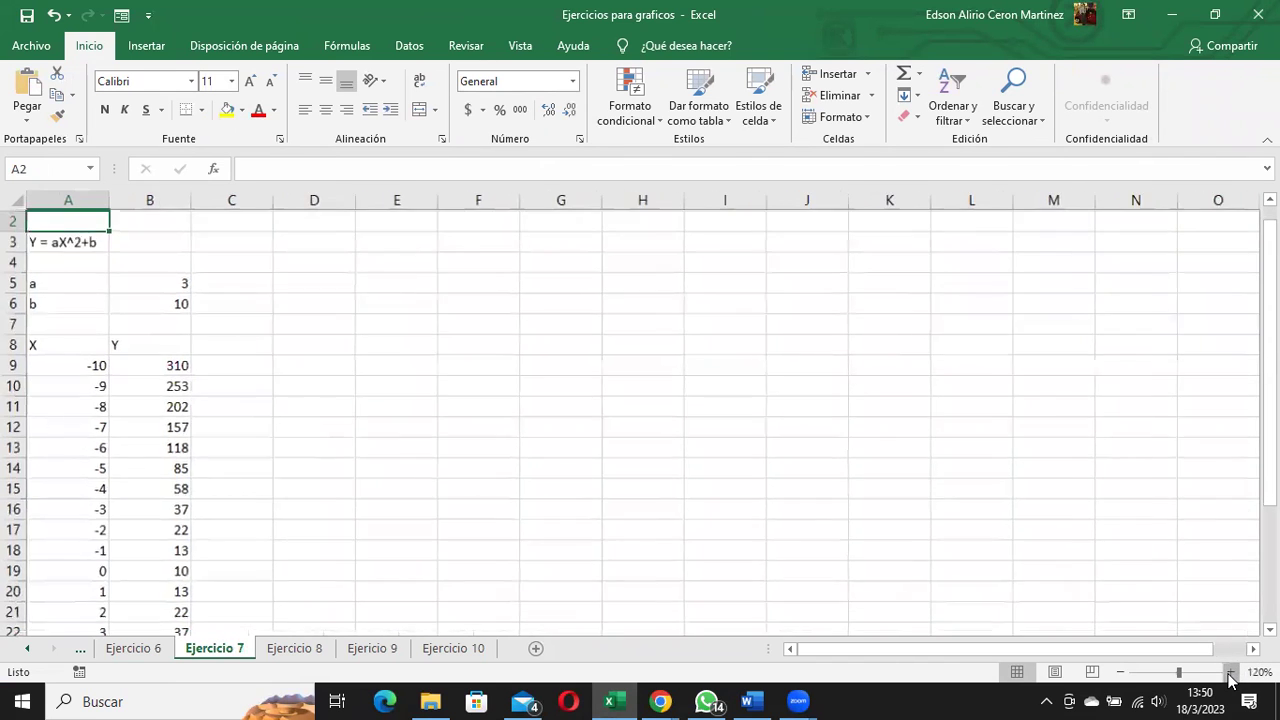
pyautogui.click(1230, 672)
pyautogui.click(1230, 672)
pyautogui.click(1230, 672)
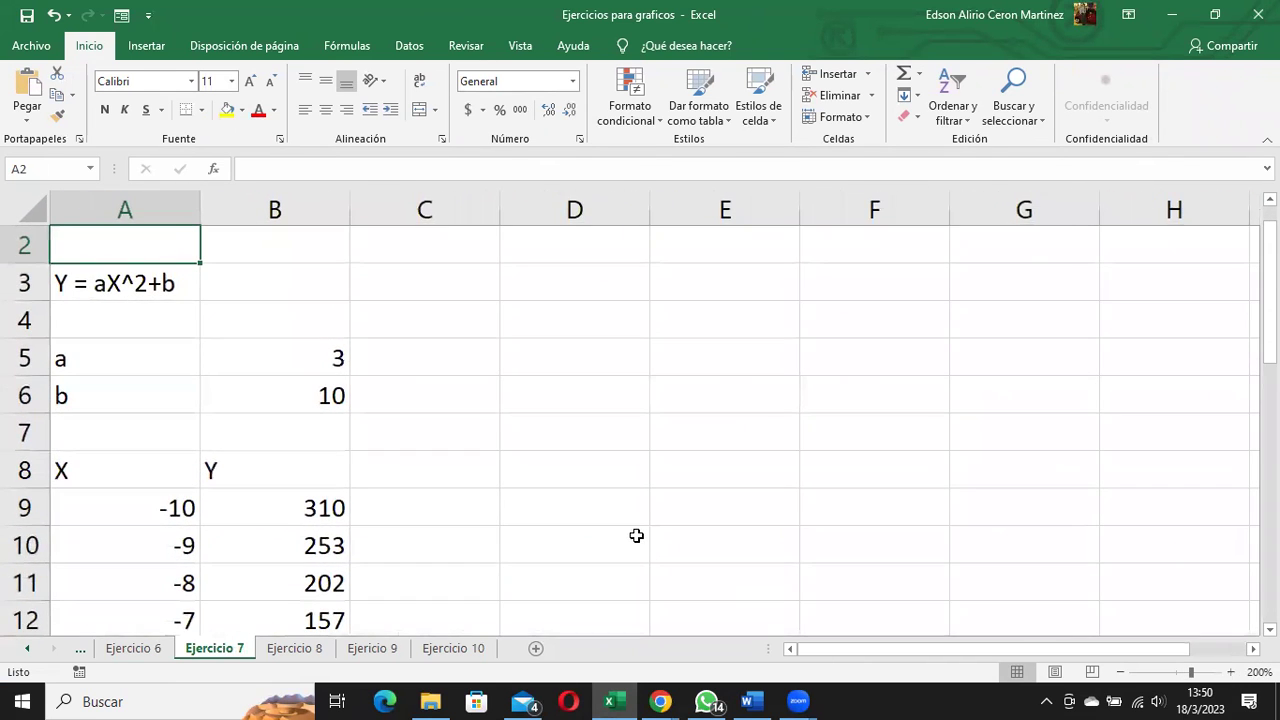
pyautogui.click(129, 283)
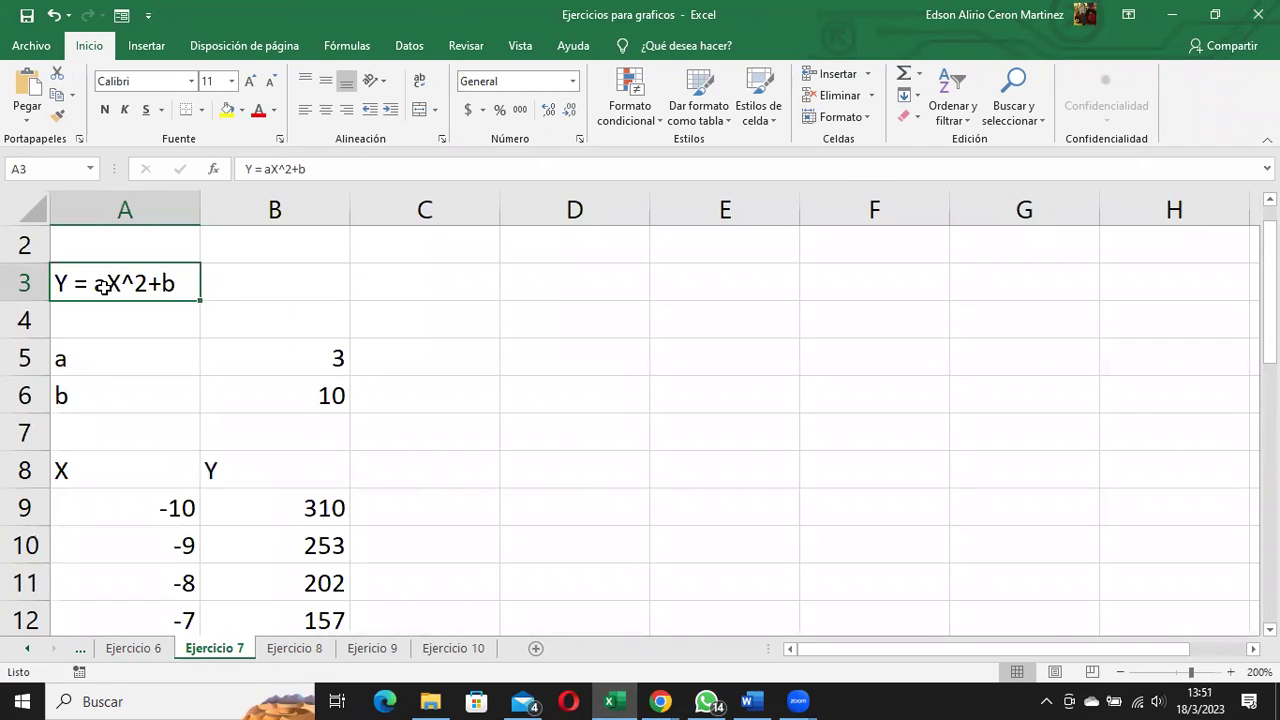
pyautogui.click(295, 503)
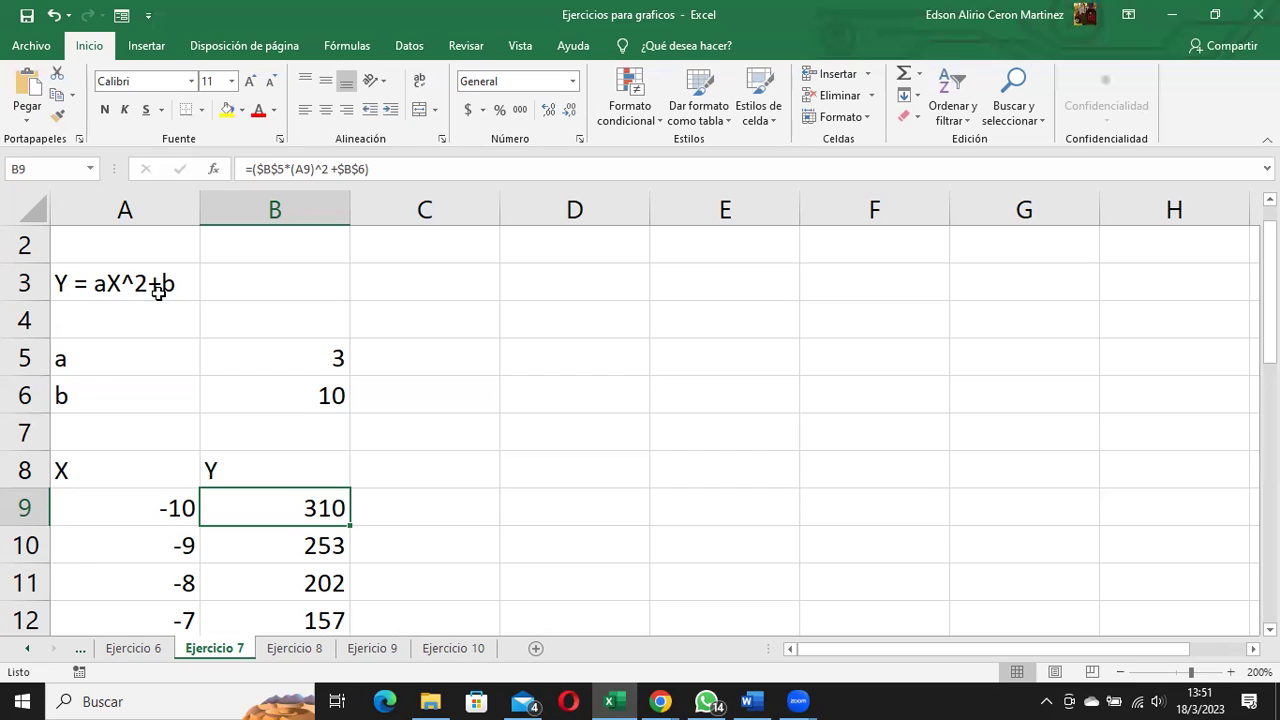
pyautogui.doubleClick(278, 508)
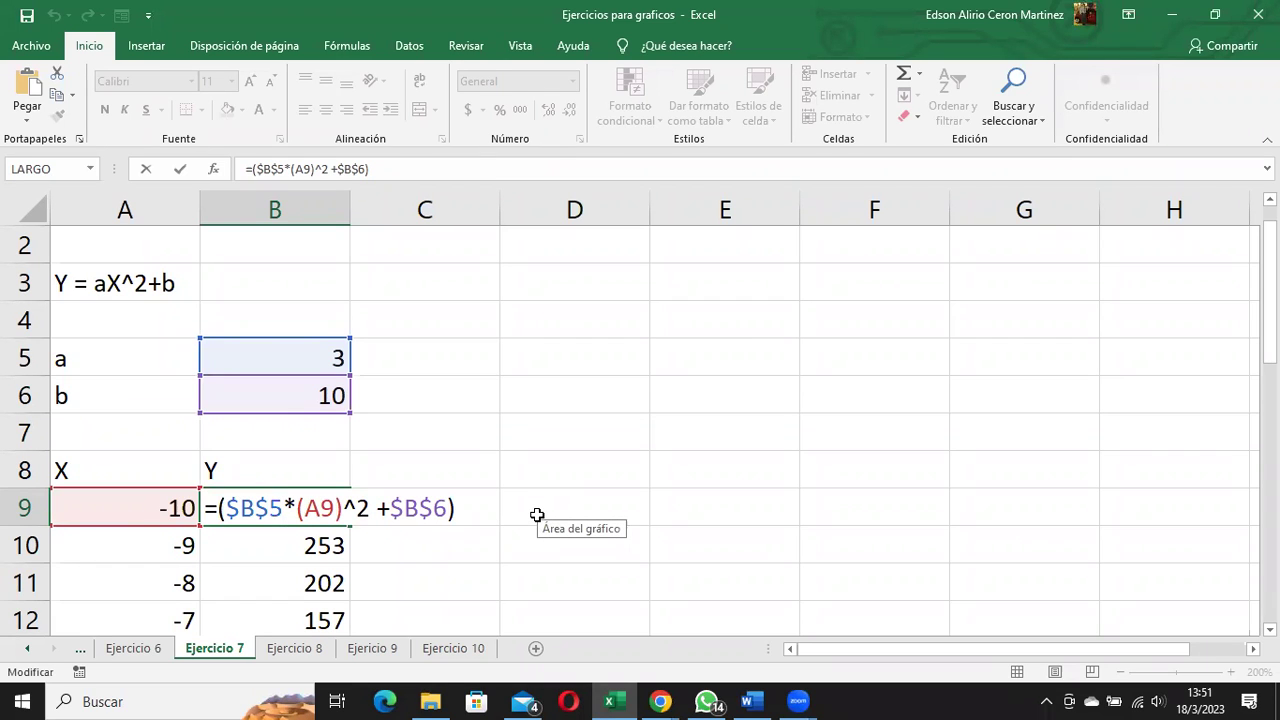
pyautogui.hotkey('ctrl', 'Return')
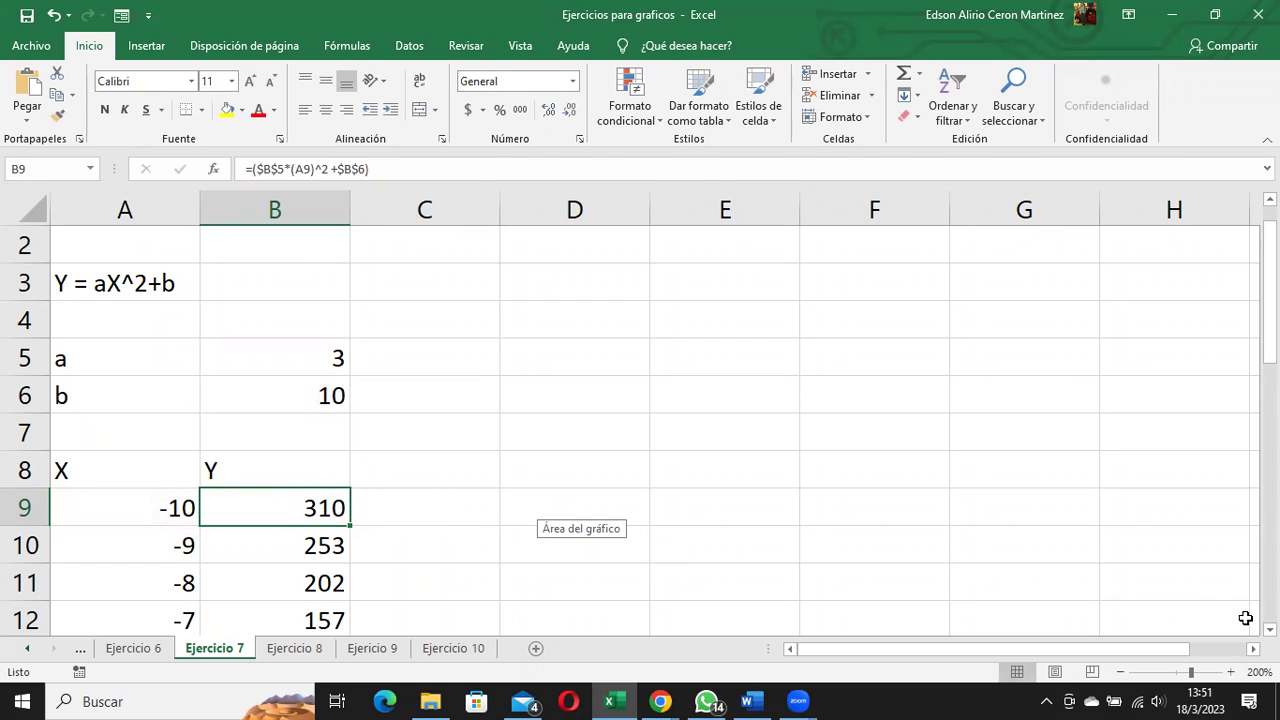
pyautogui.scroll(-1, 640, 427)
pyautogui.scroll(-2, 640, 427)
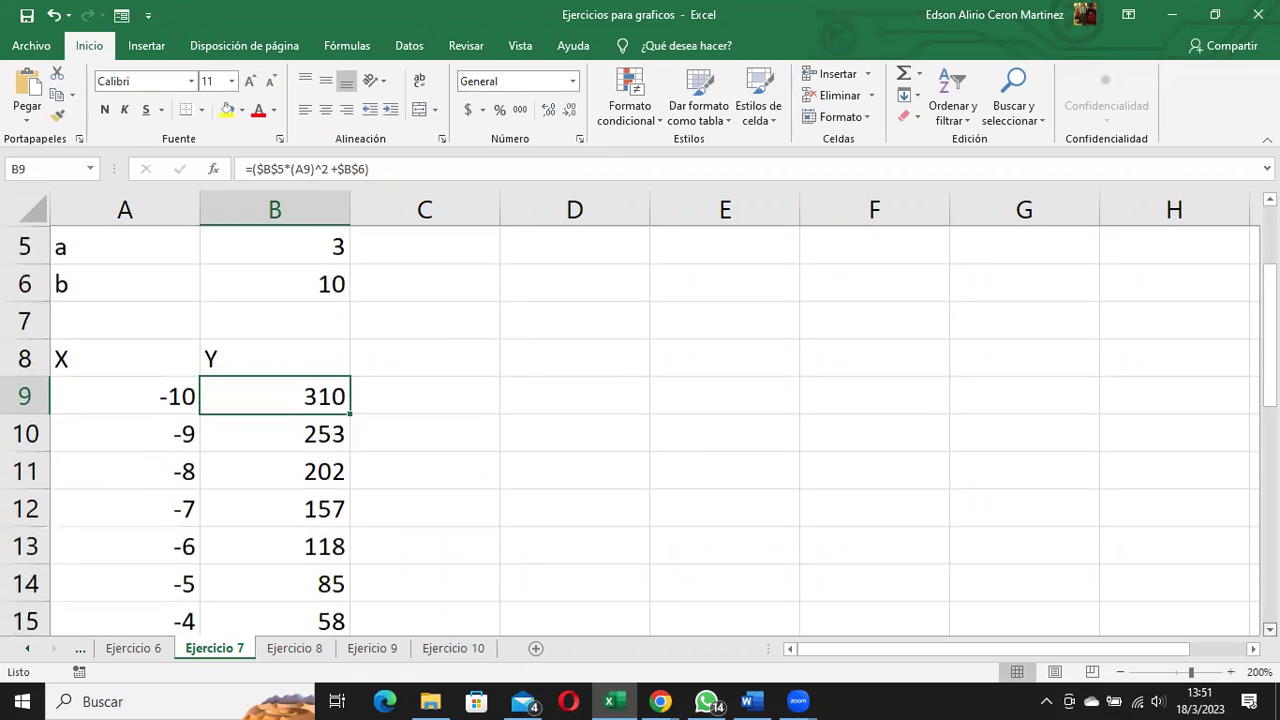
pyautogui.scroll(-1, 640, 427)
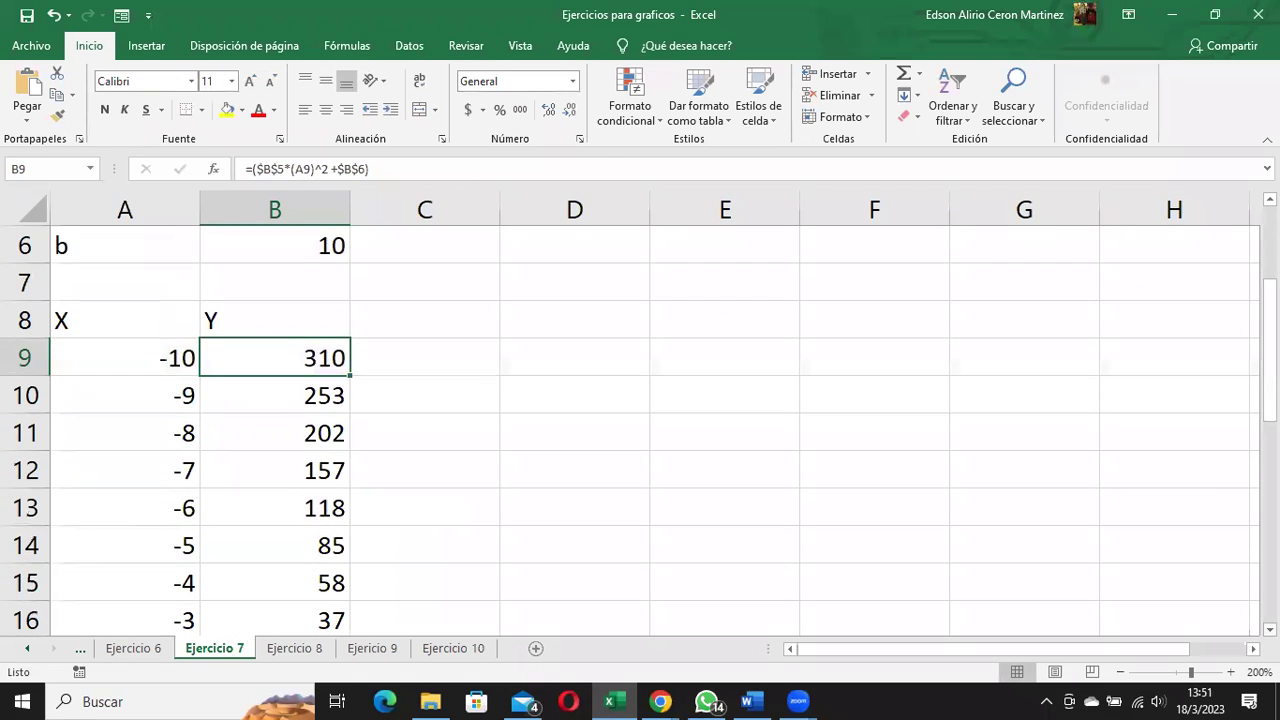
# Select the X and Y values in A9:B29 and show the Insertar ribbon.
pyautogui.click(178, 357)
pyautogui.moveTo(178, 357); pyautogui.dragTo(297, 611)
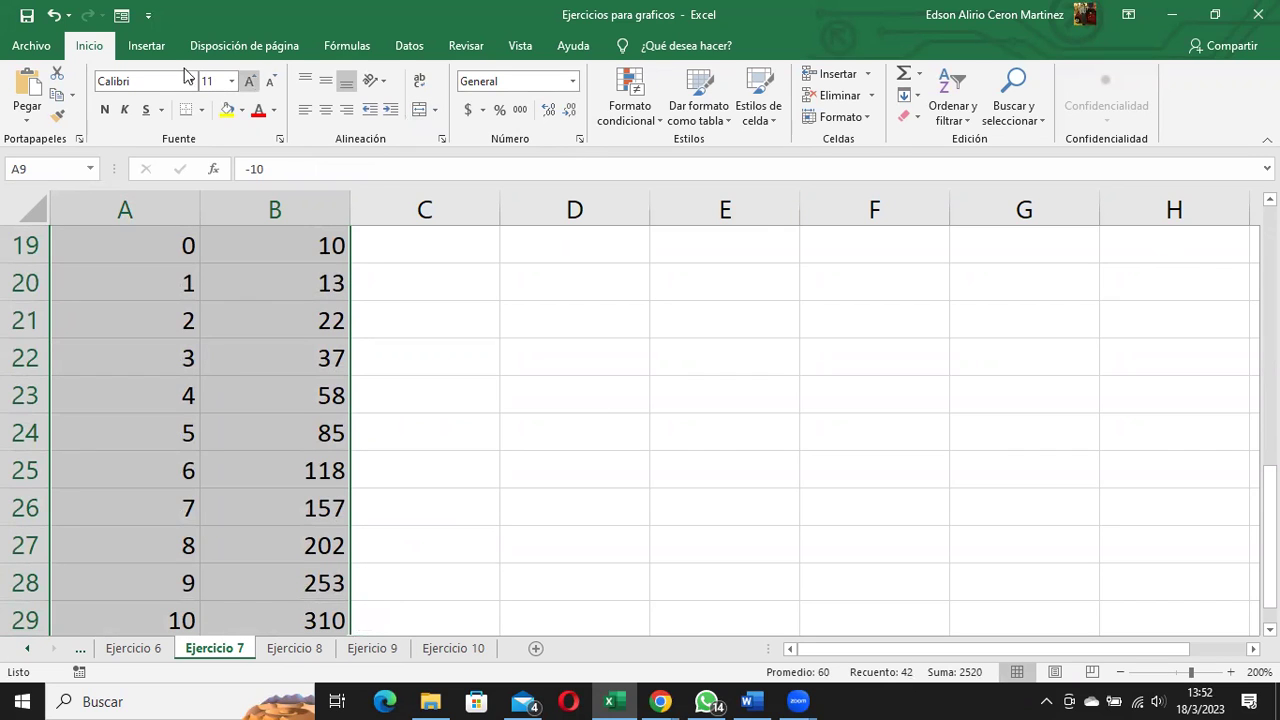
pyautogui.click(146, 47)
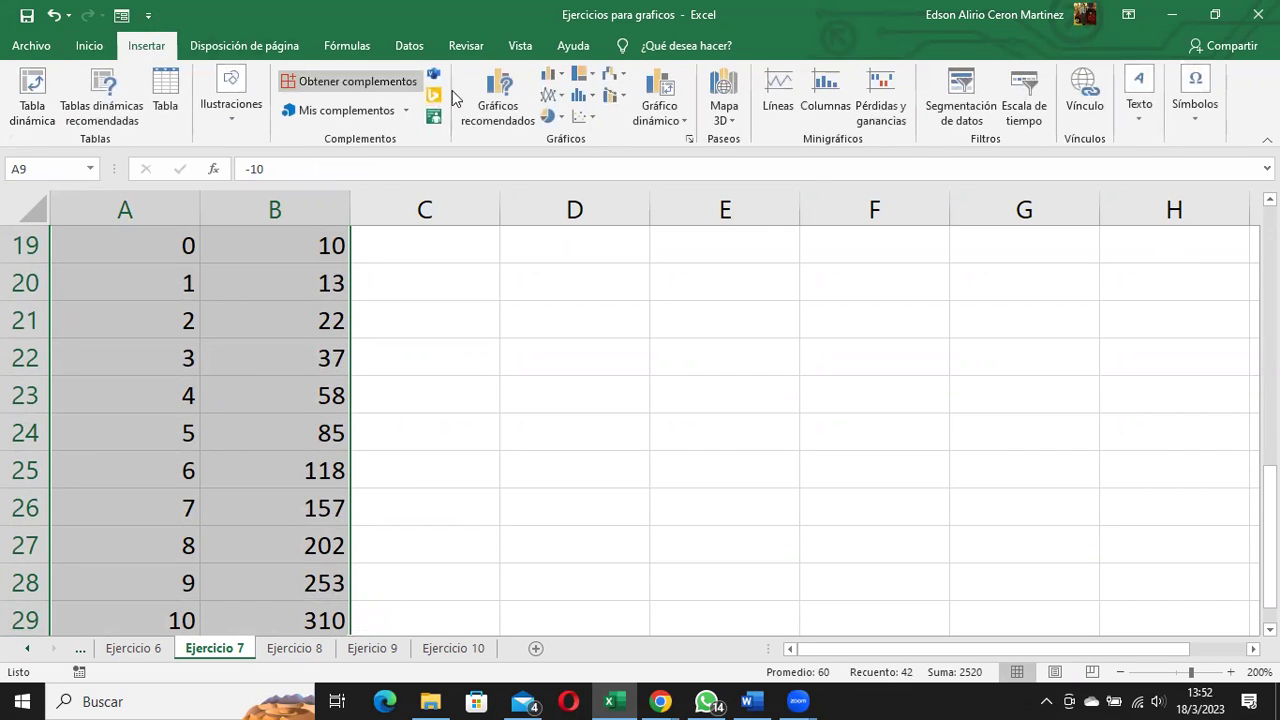
# Insert the recommended Dispersión chart plotting Y against X.
pyautogui.click(494, 90)
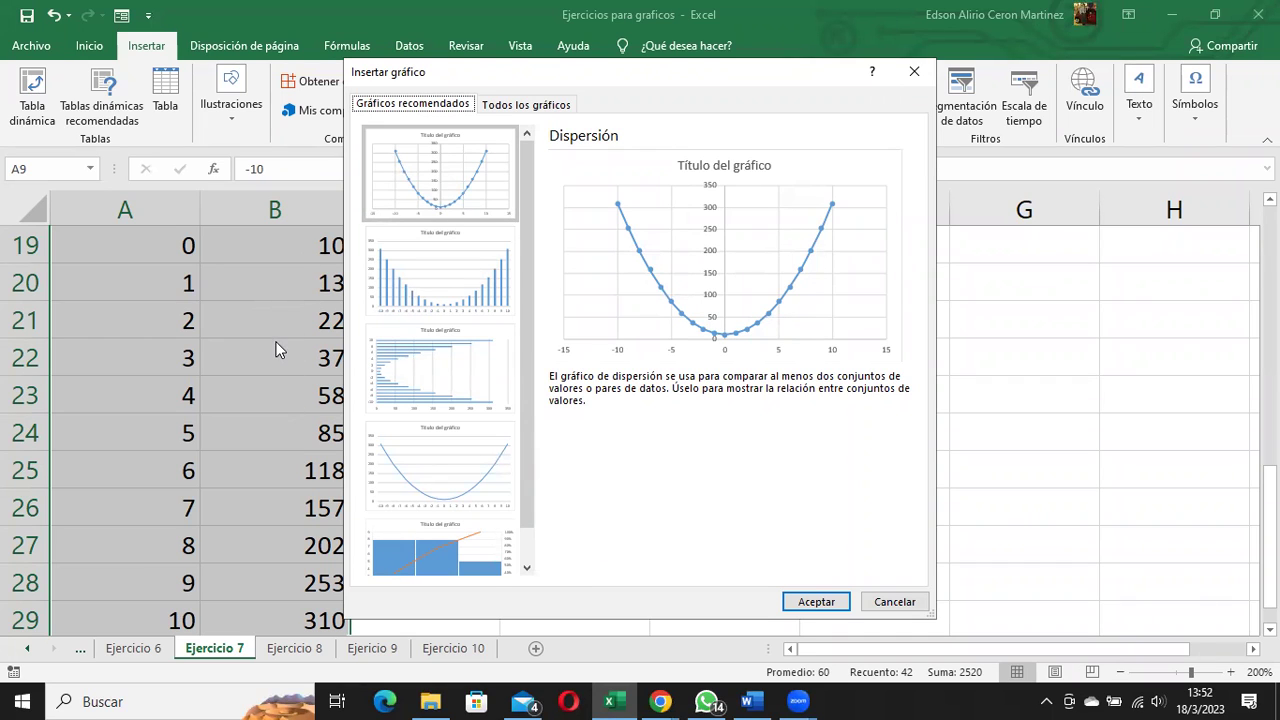
pyautogui.click(814, 604)
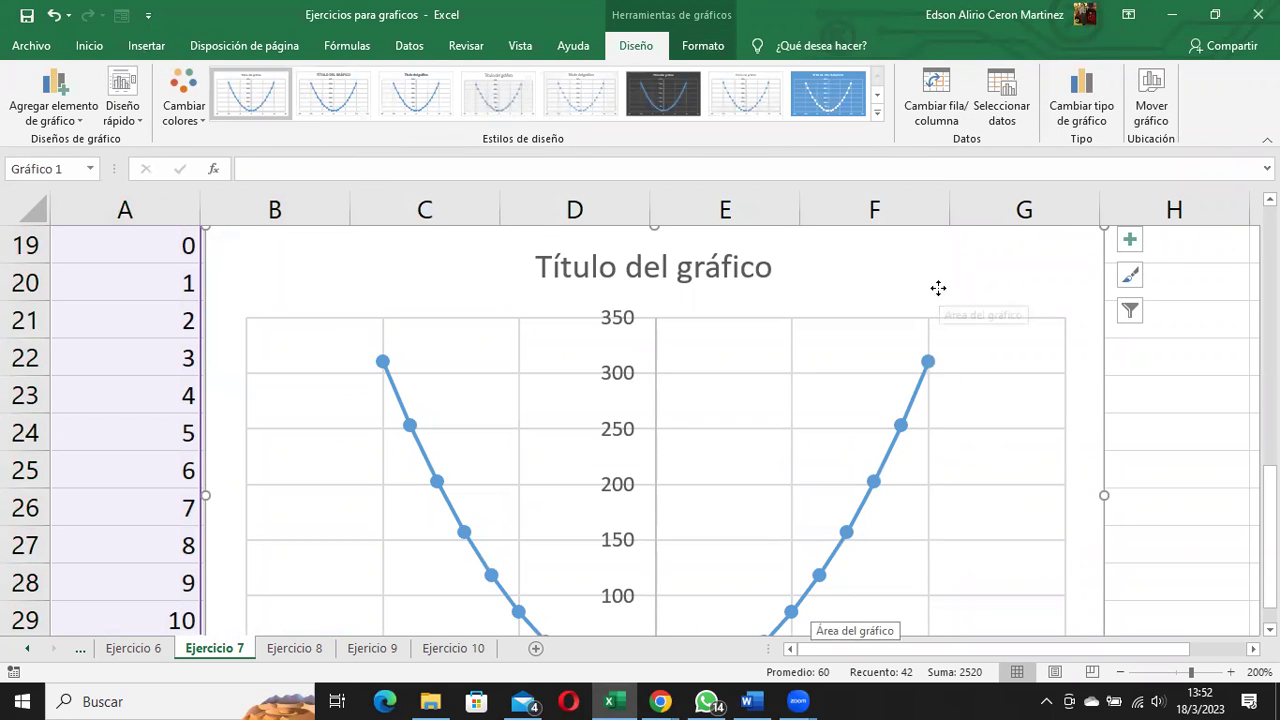
# Move the parabola scatter chart to a new chart sheet Gráfico4 and view it.
pyautogui.click(1152, 112)
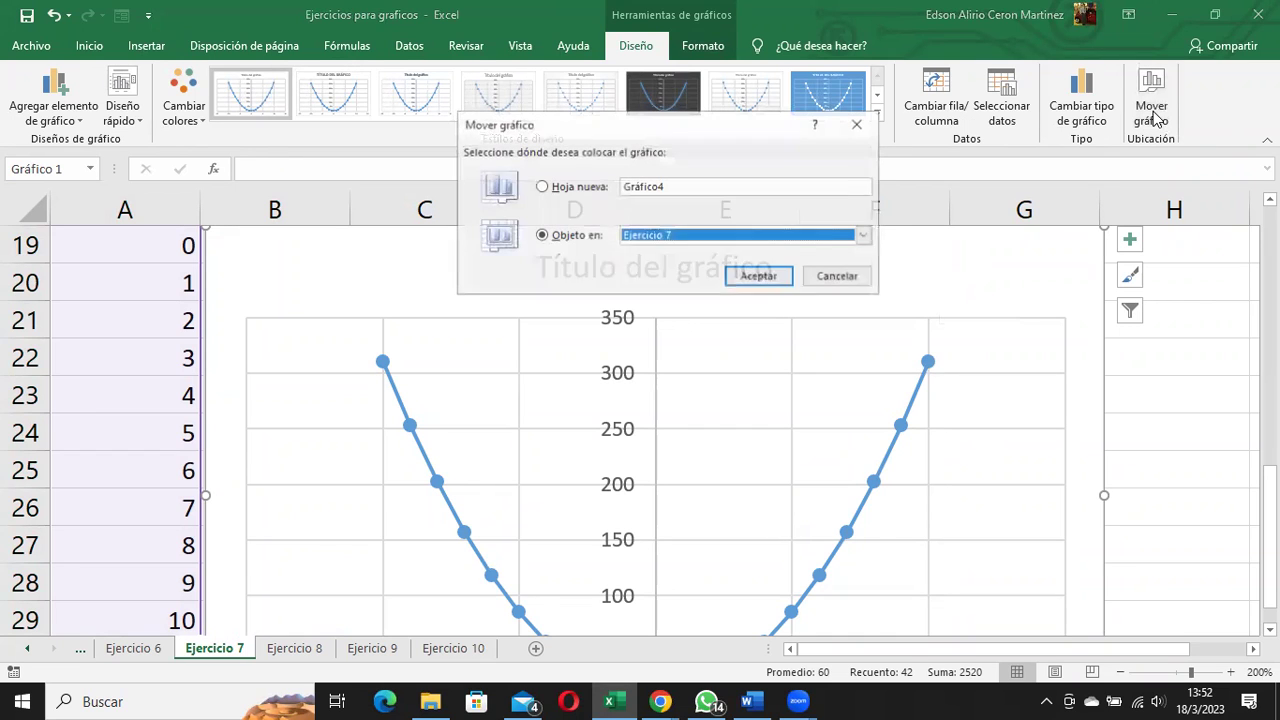
pyautogui.click(574, 190)
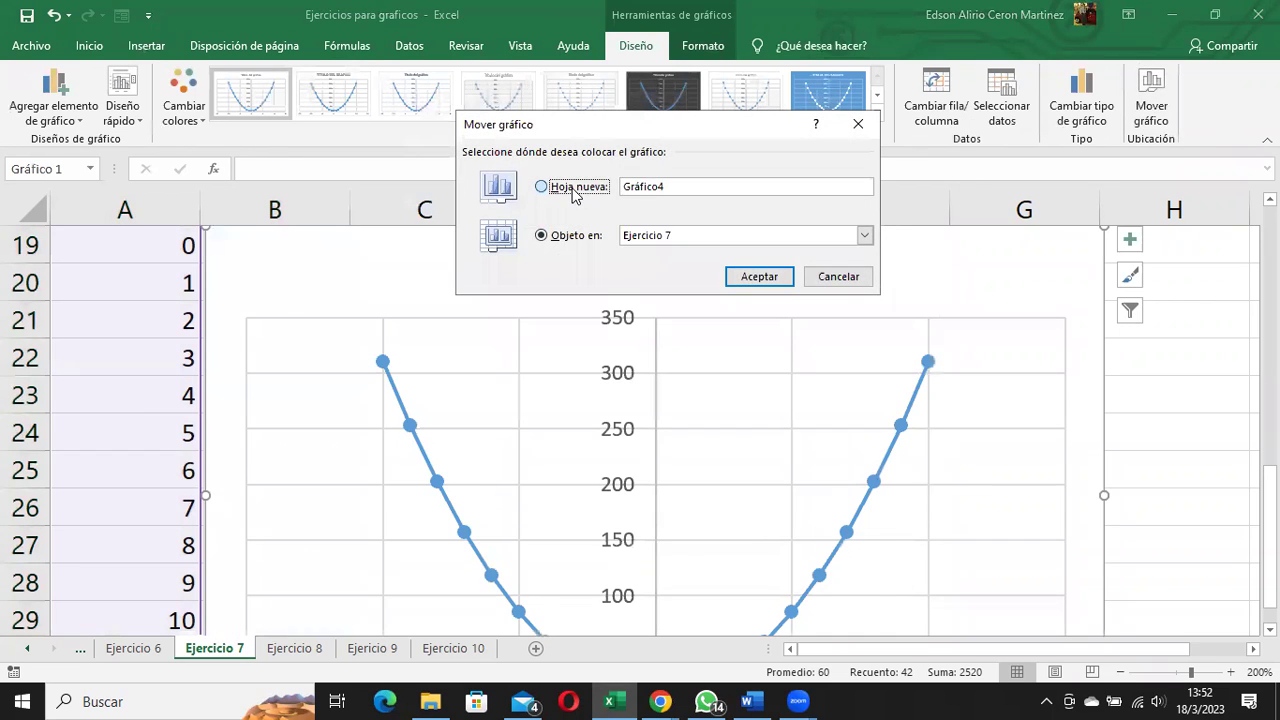
pyautogui.click(760, 277)
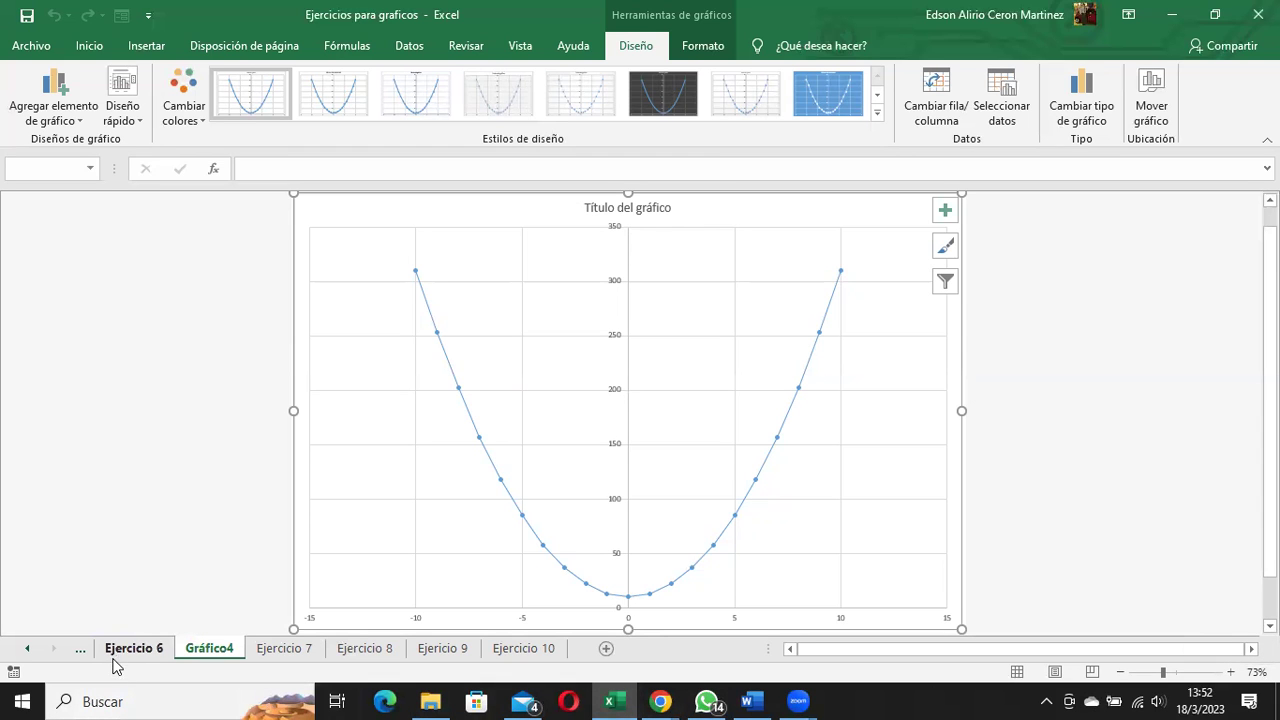
pyautogui.click(210, 649)
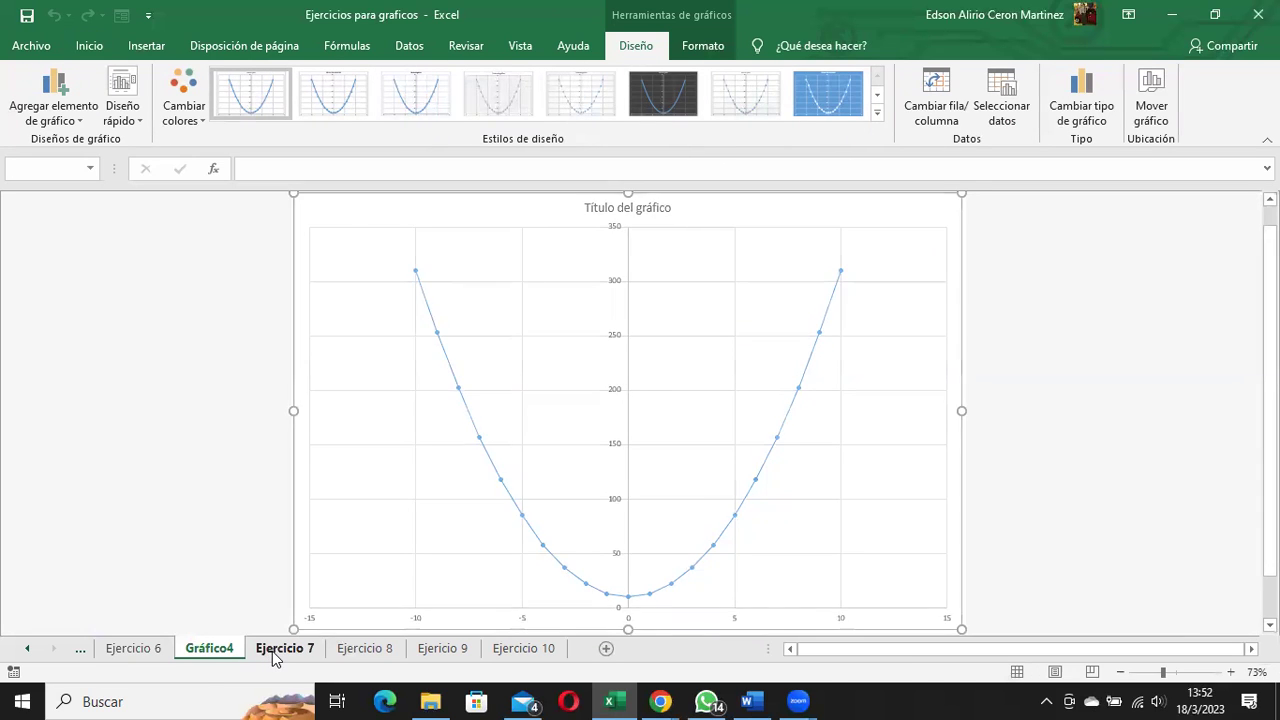
# Return to Ejercicio 7 and scroll up to the top of its X–Y table.
pyautogui.click(272, 649)
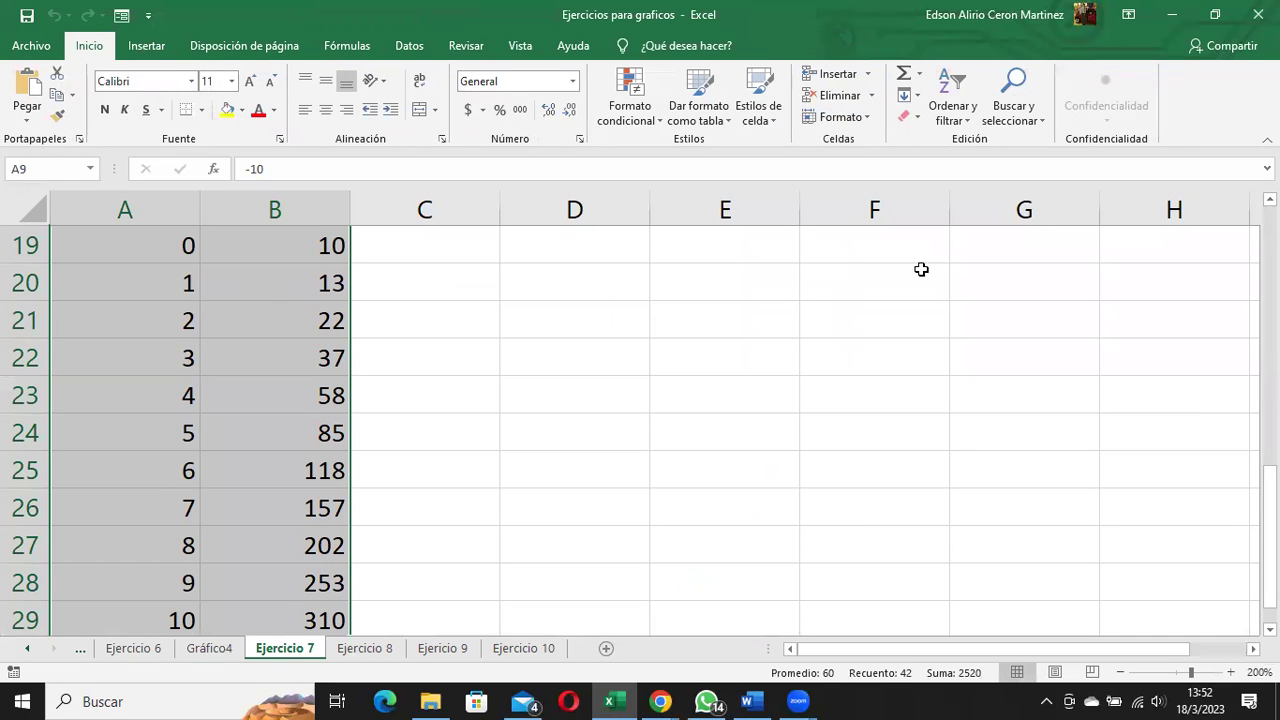
pyautogui.scroll(1, 640, 427)
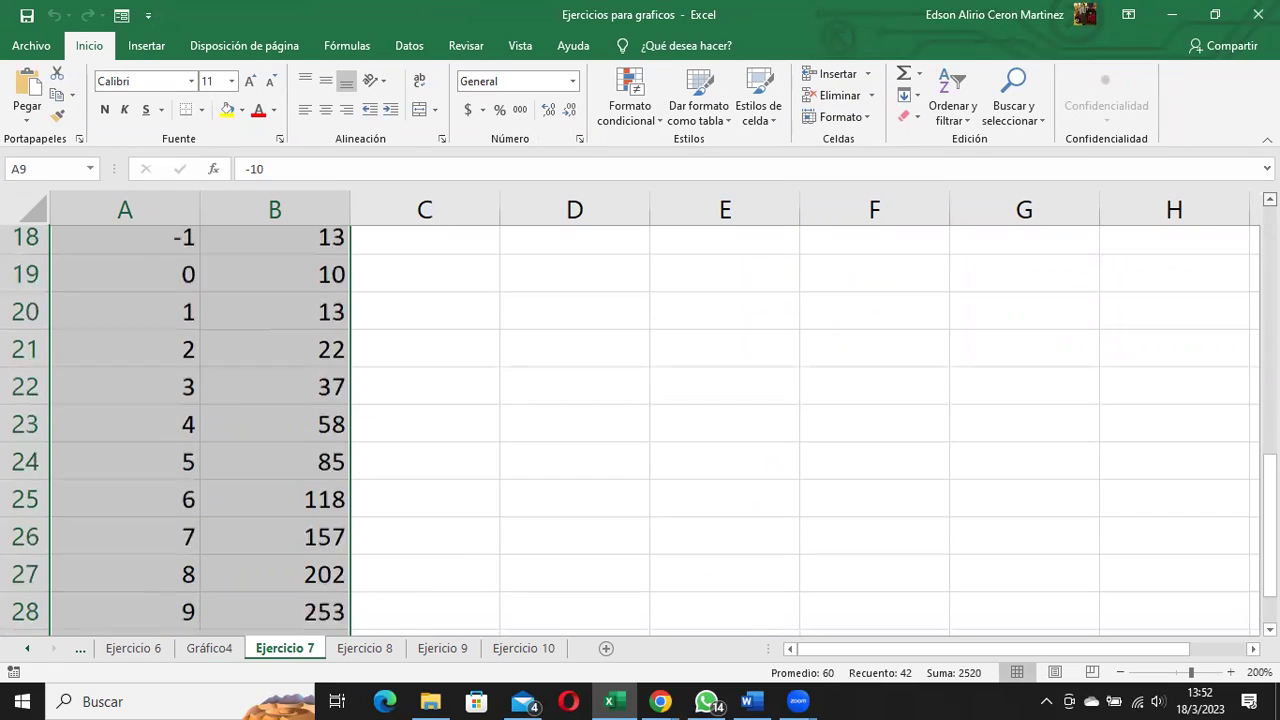
pyautogui.scroll(3, 640, 427)
pyautogui.scroll(1, 640, 427)
pyautogui.scroll(1, 640, 427)
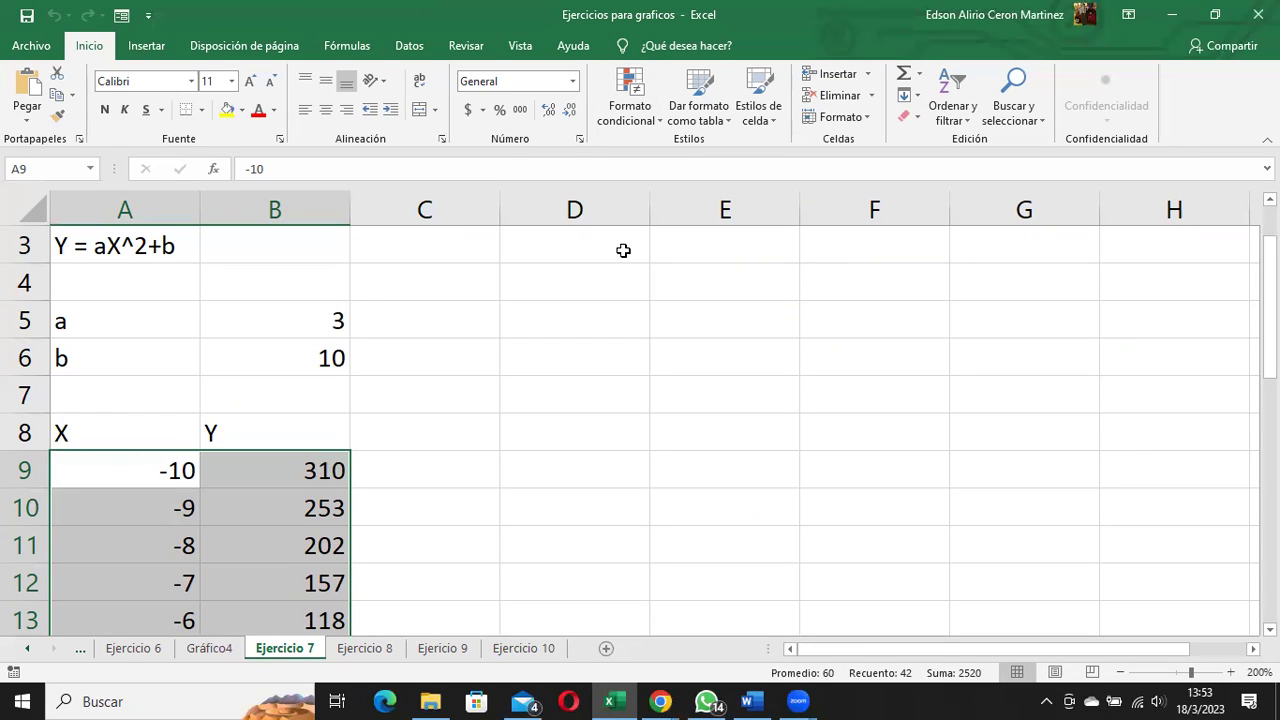
pyautogui.hotkey('alt', 'F1')
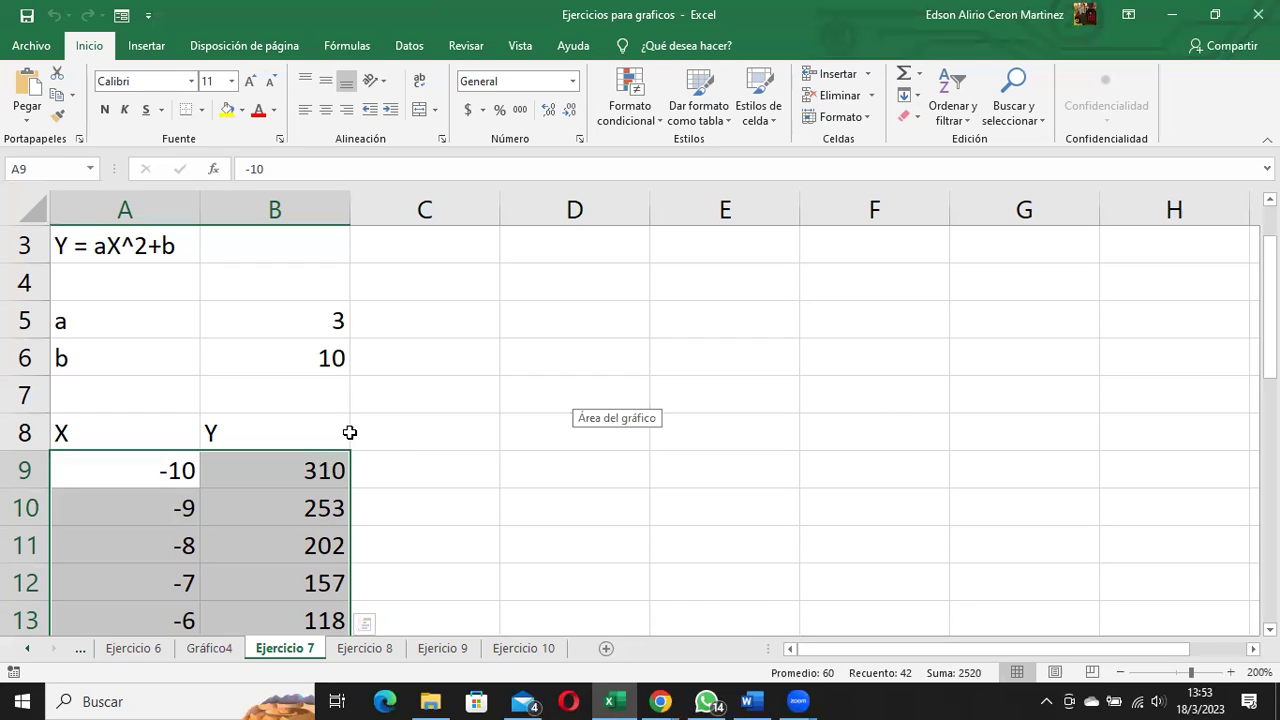
# Go to Ejercicio 8 and select the Z = X^2 + Y^2 table from A6 to H13.
pyautogui.click(376, 650)
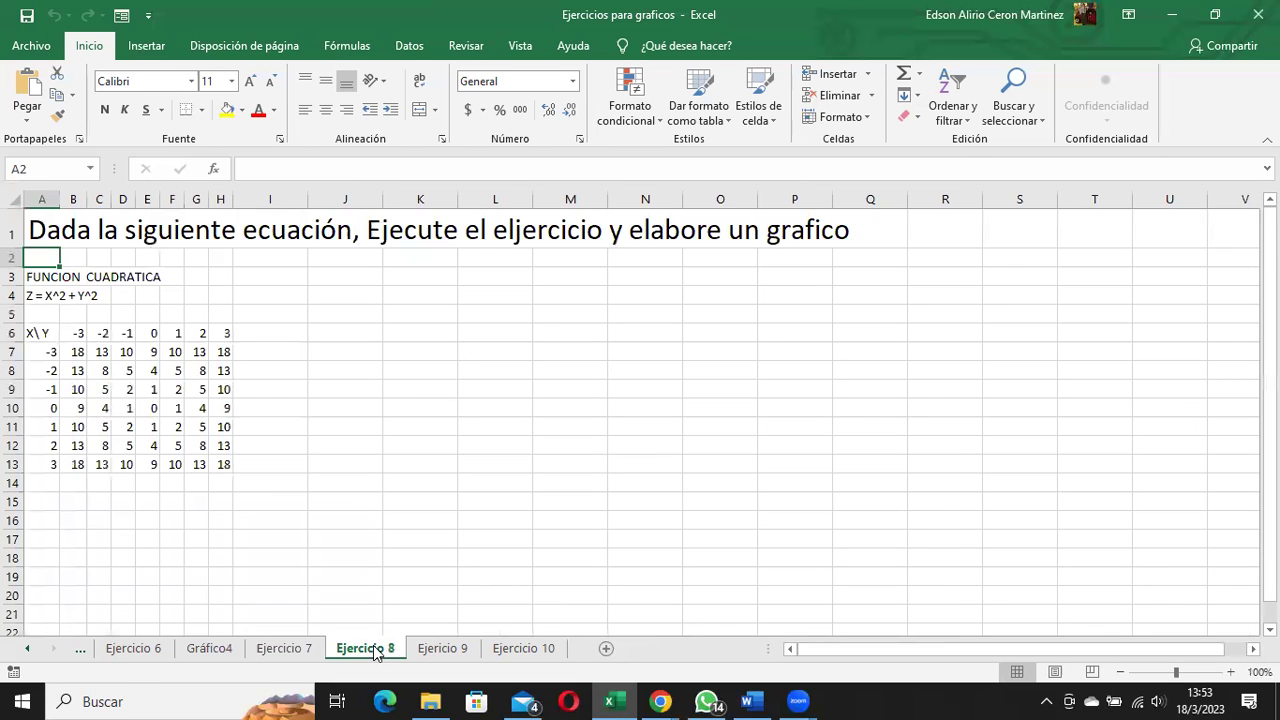
pyautogui.click(446, 651)
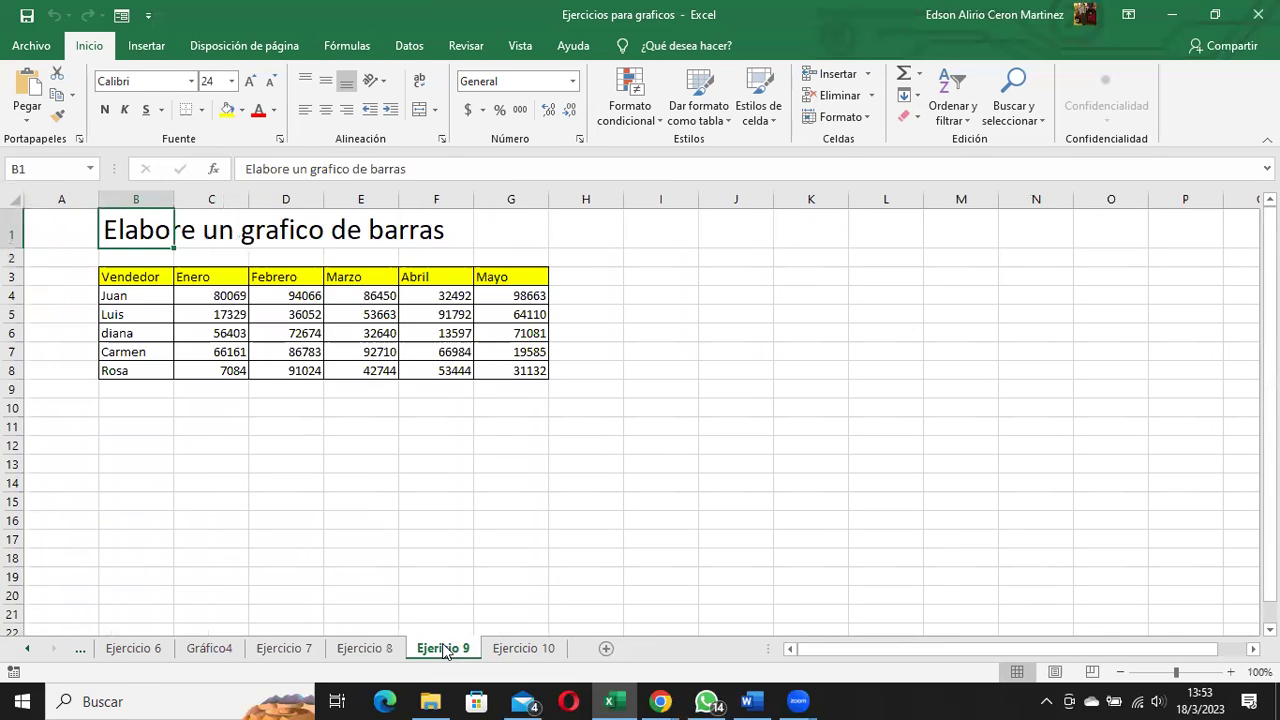
pyautogui.click(378, 649)
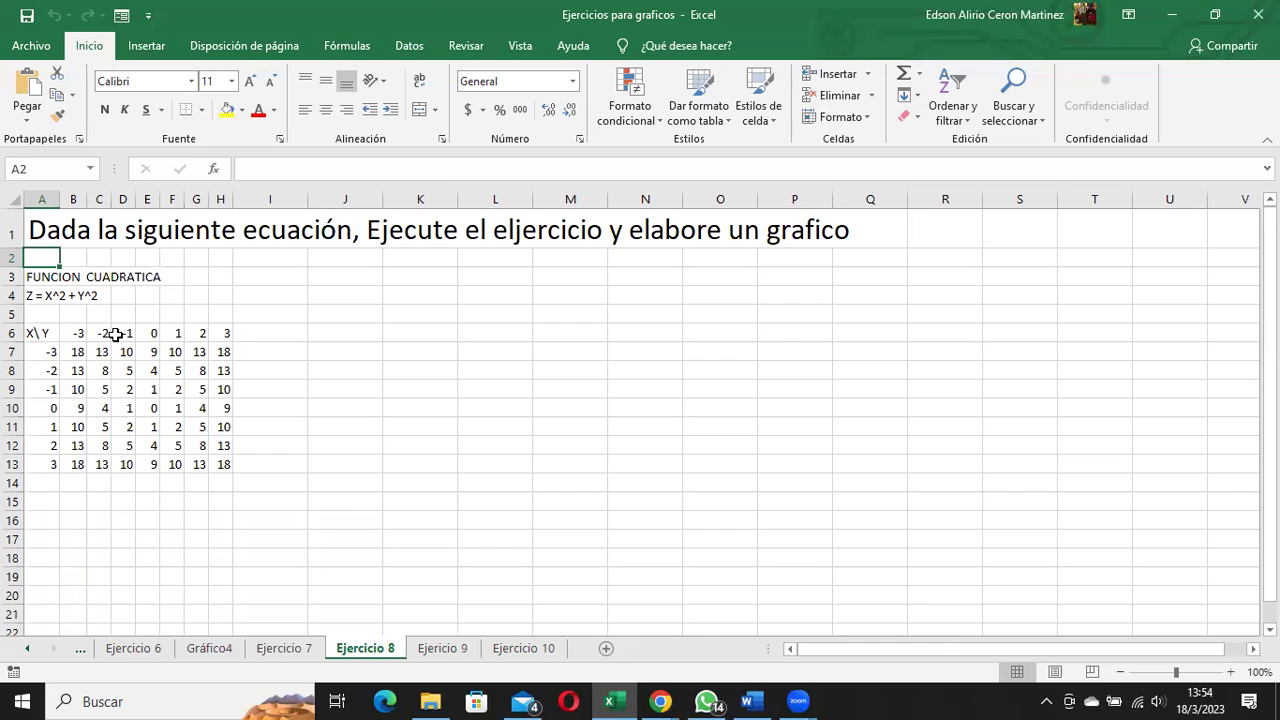
pyautogui.click(42, 352)
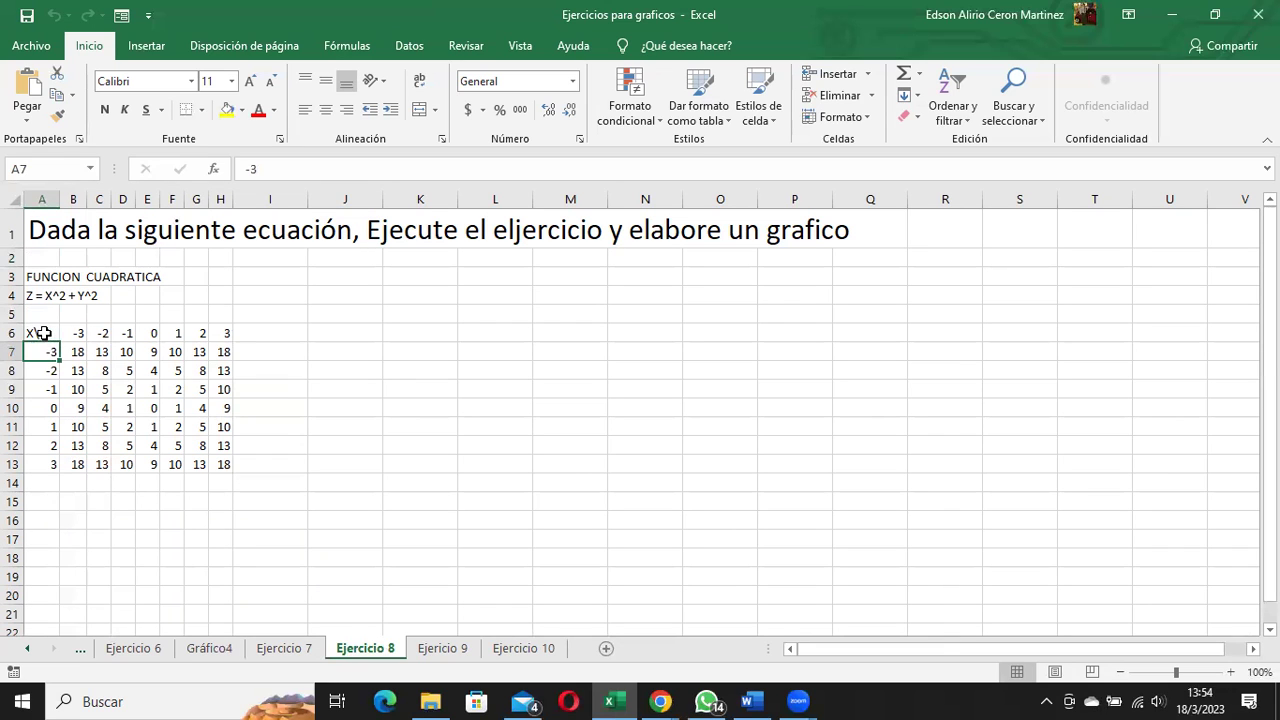
pyautogui.moveTo(43, 333); pyautogui.dragTo(222, 457)
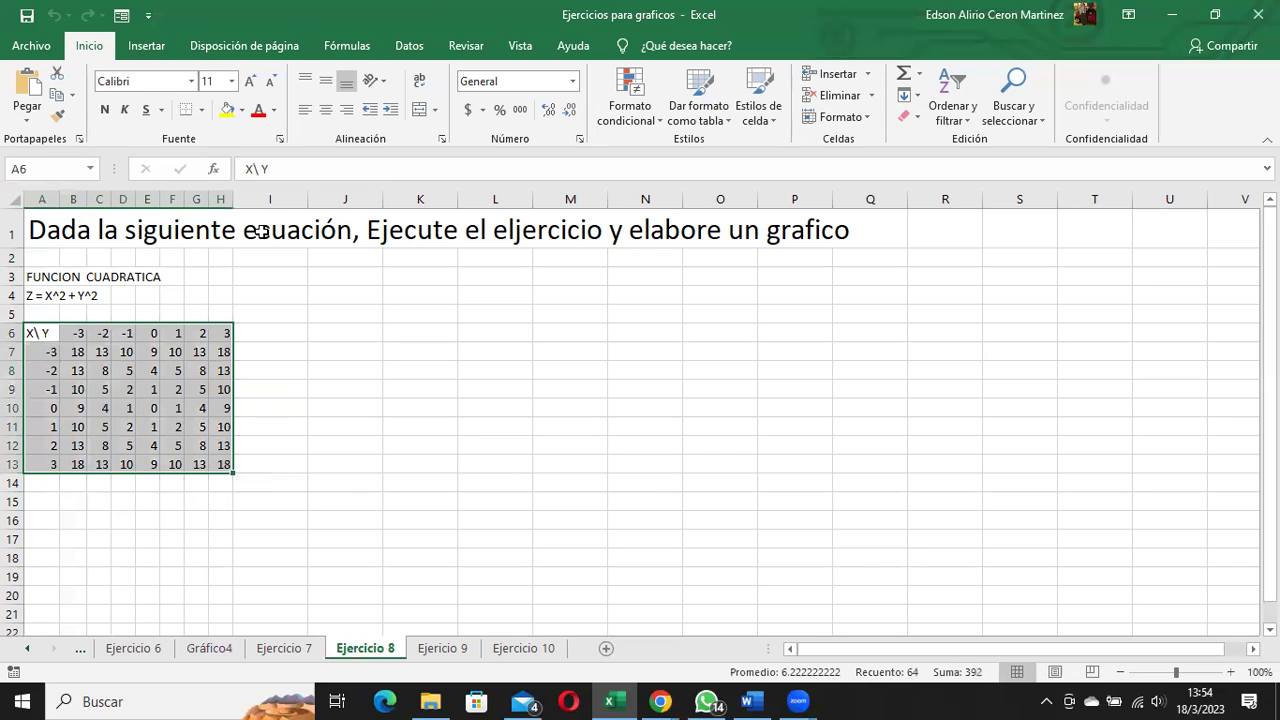
# Open Todos los gráficos for the table and preview line, pie and bar chart types.
pyautogui.click(148, 47)
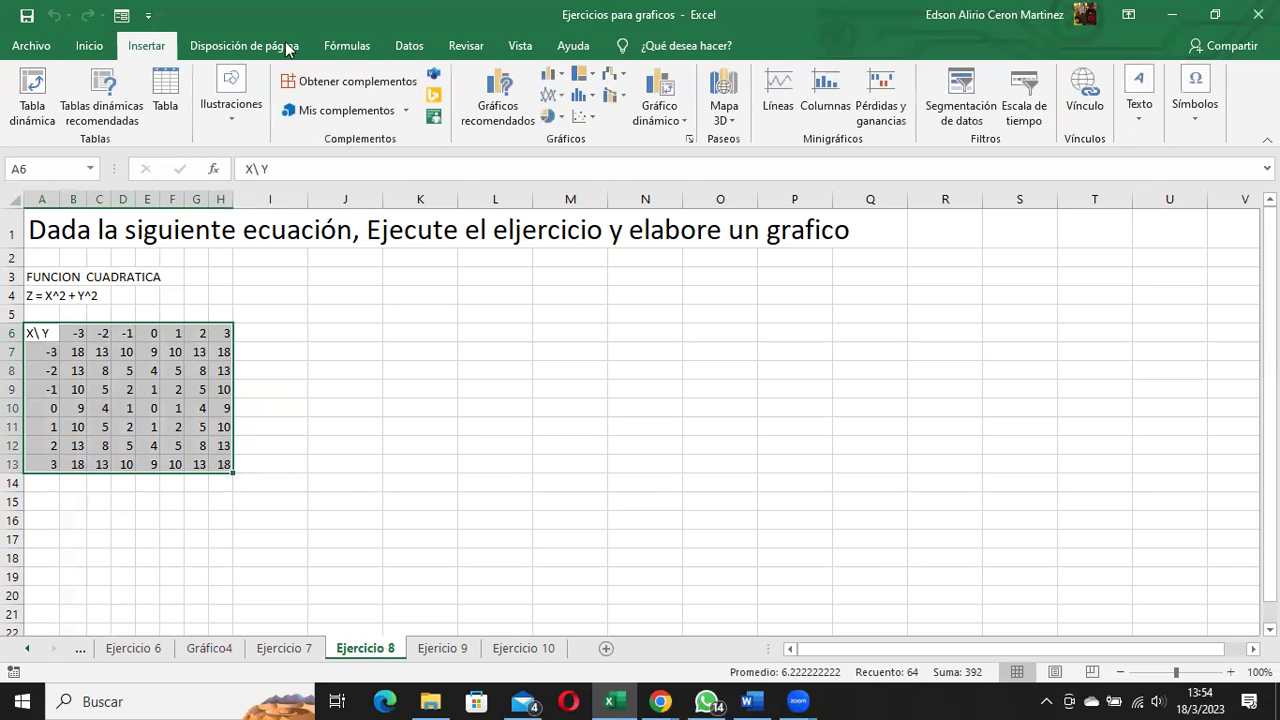
pyautogui.click(499, 96)
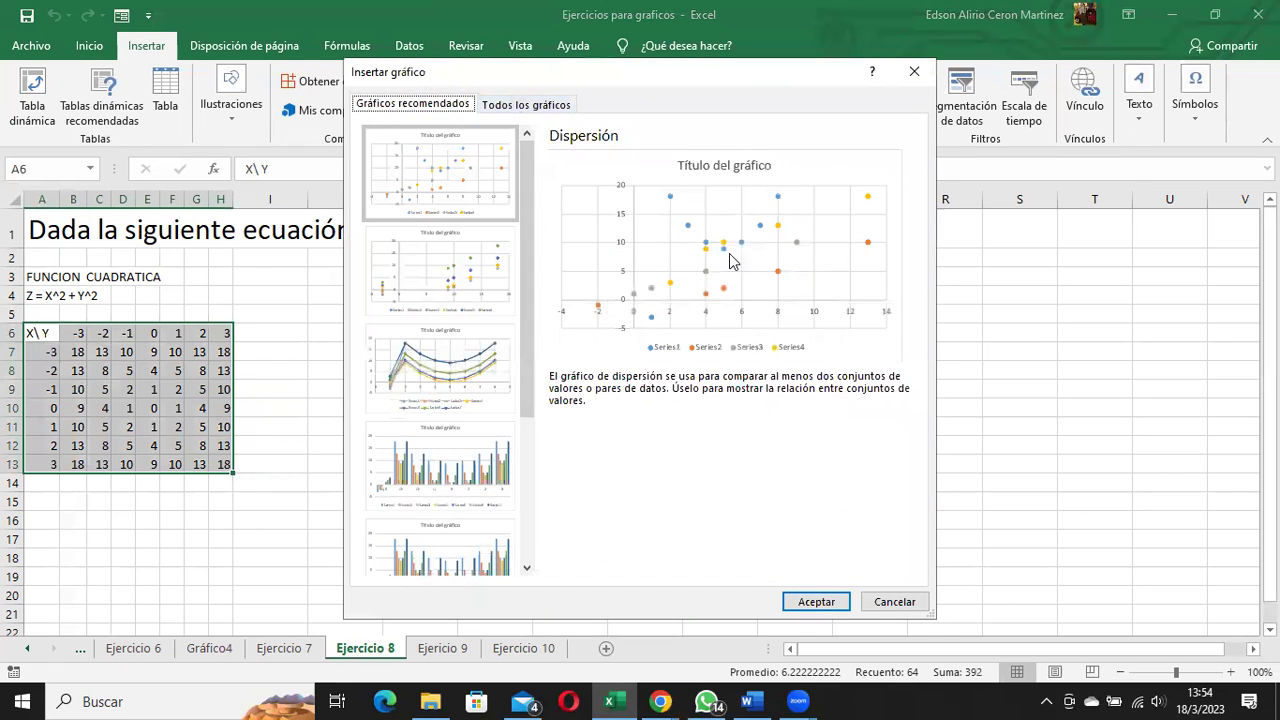
pyautogui.click(517, 106)
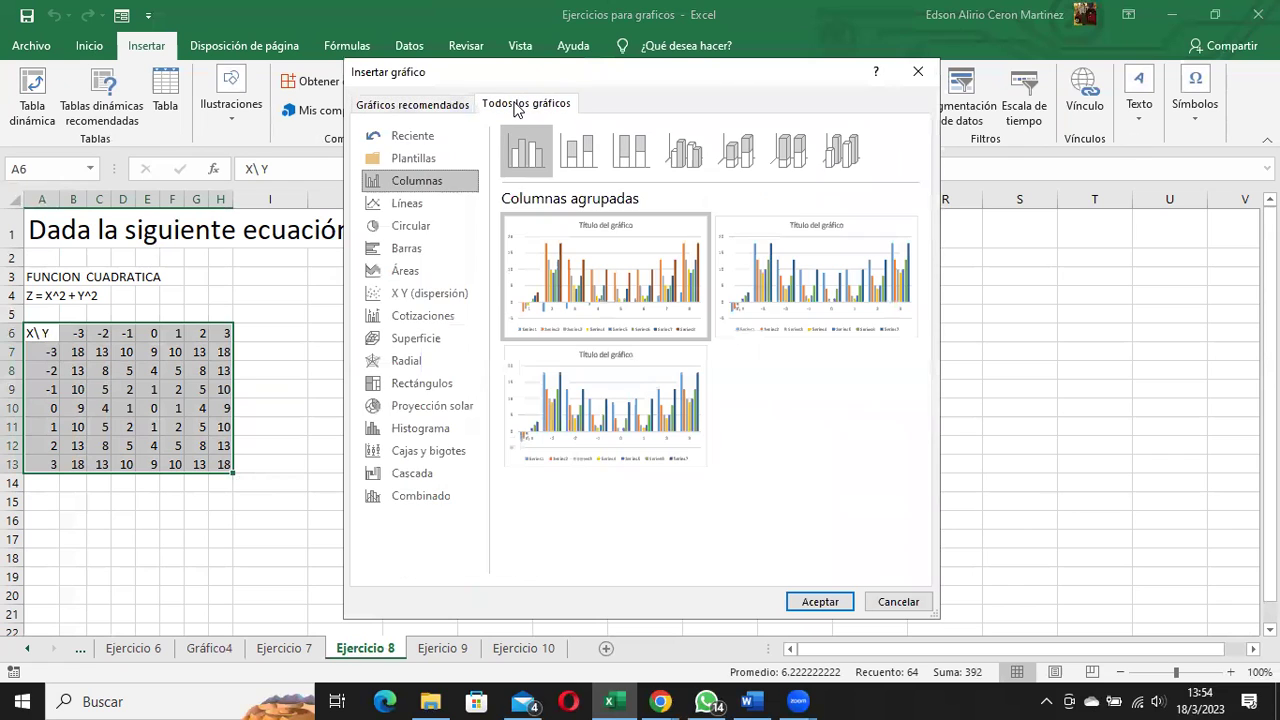
pyautogui.click(401, 210)
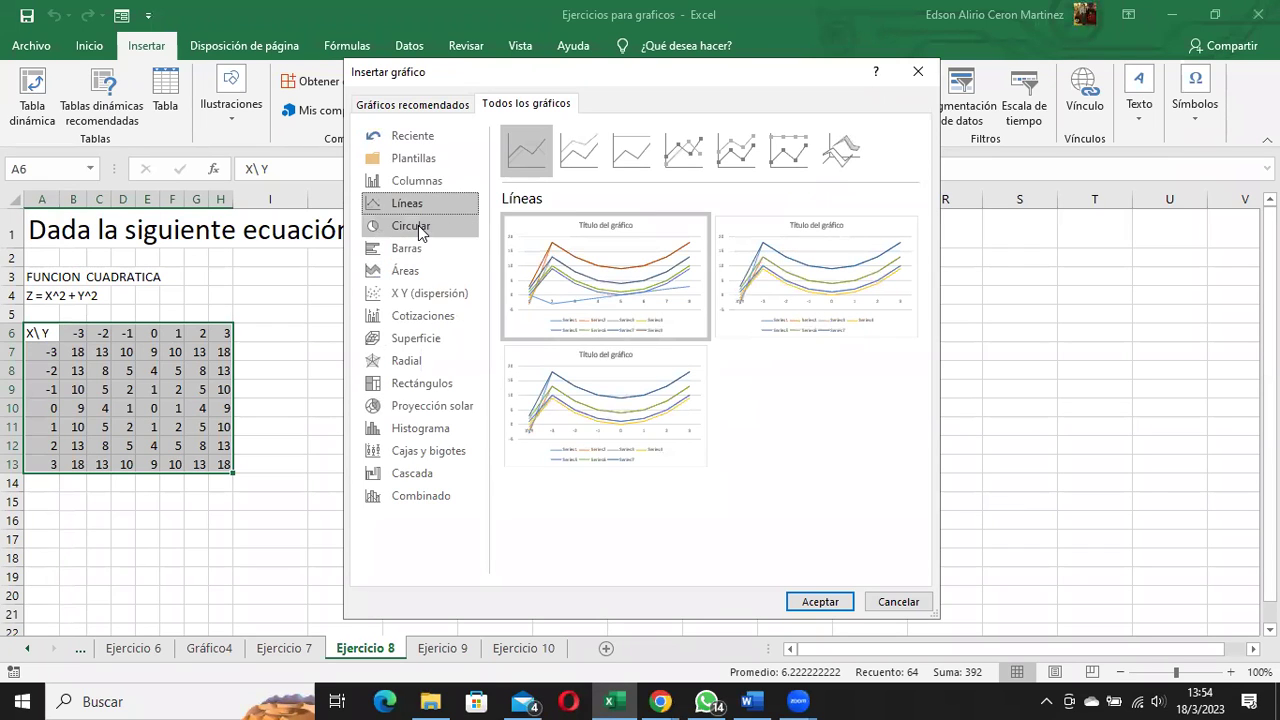
pyautogui.click(418, 233)
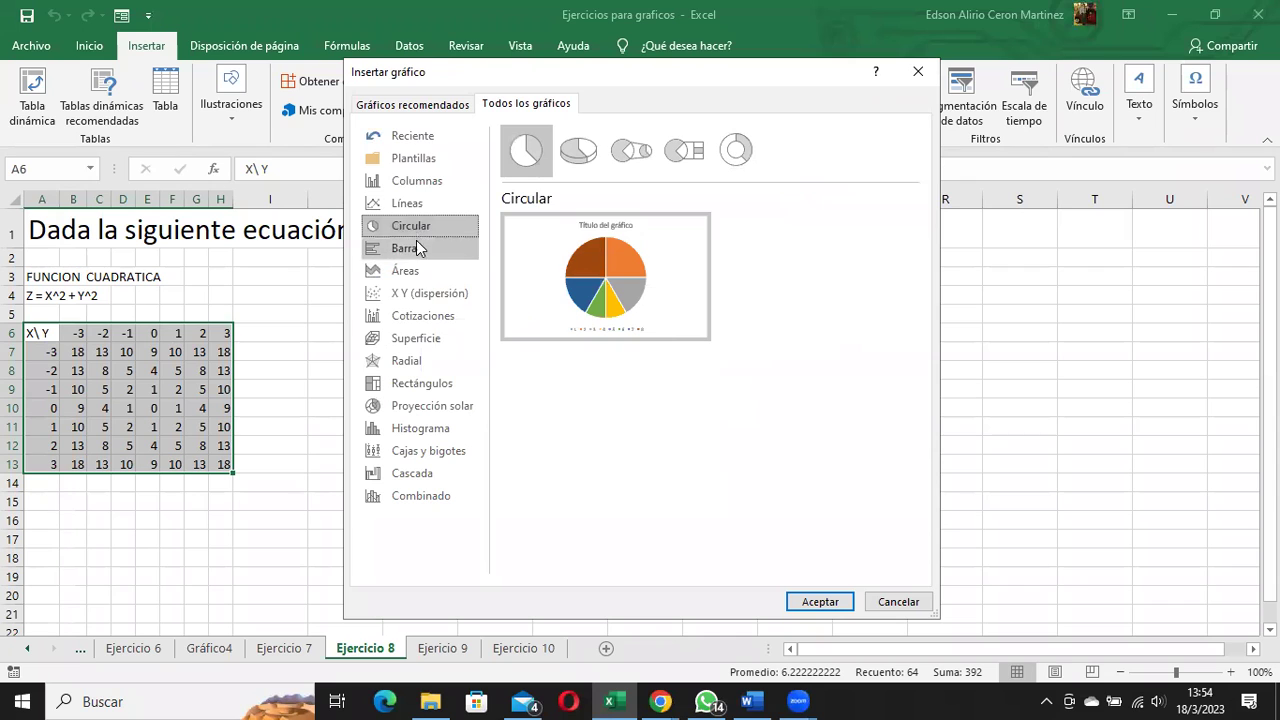
pyautogui.click(418, 254)
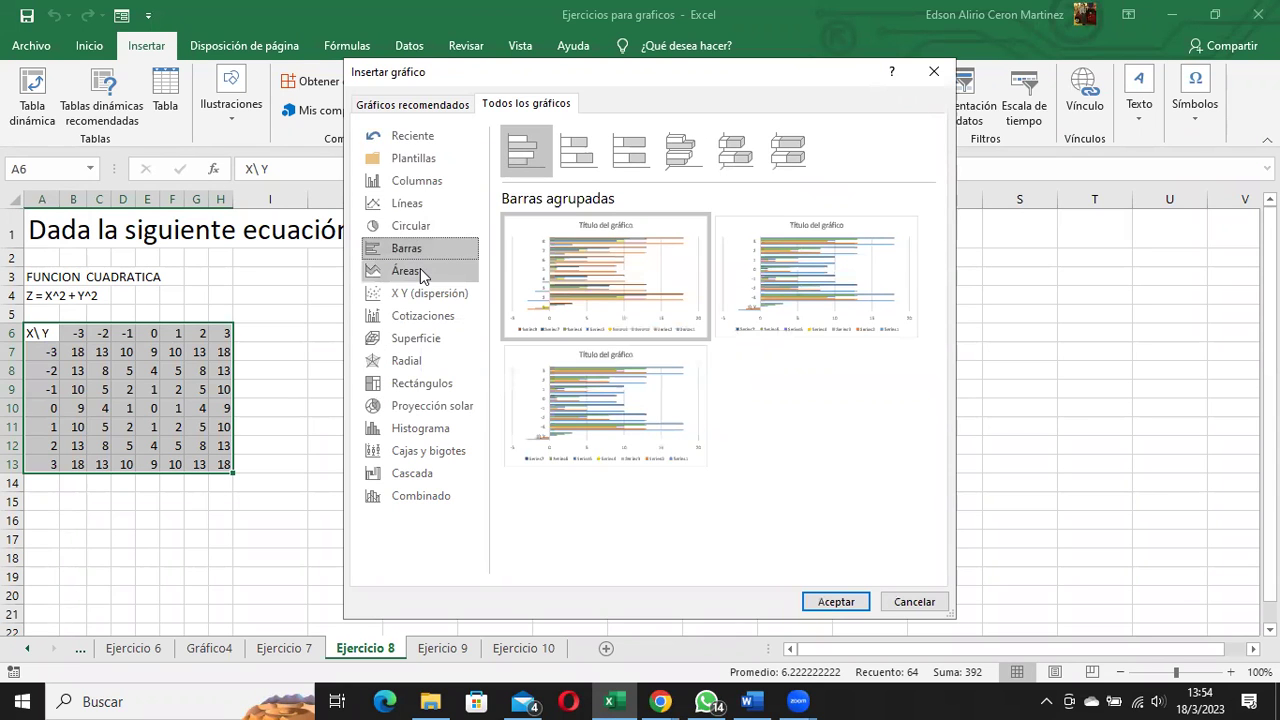
# Choose Áreas > Área 3D, the second layout, after previewing stacked area variants.
pyautogui.click(420, 268)
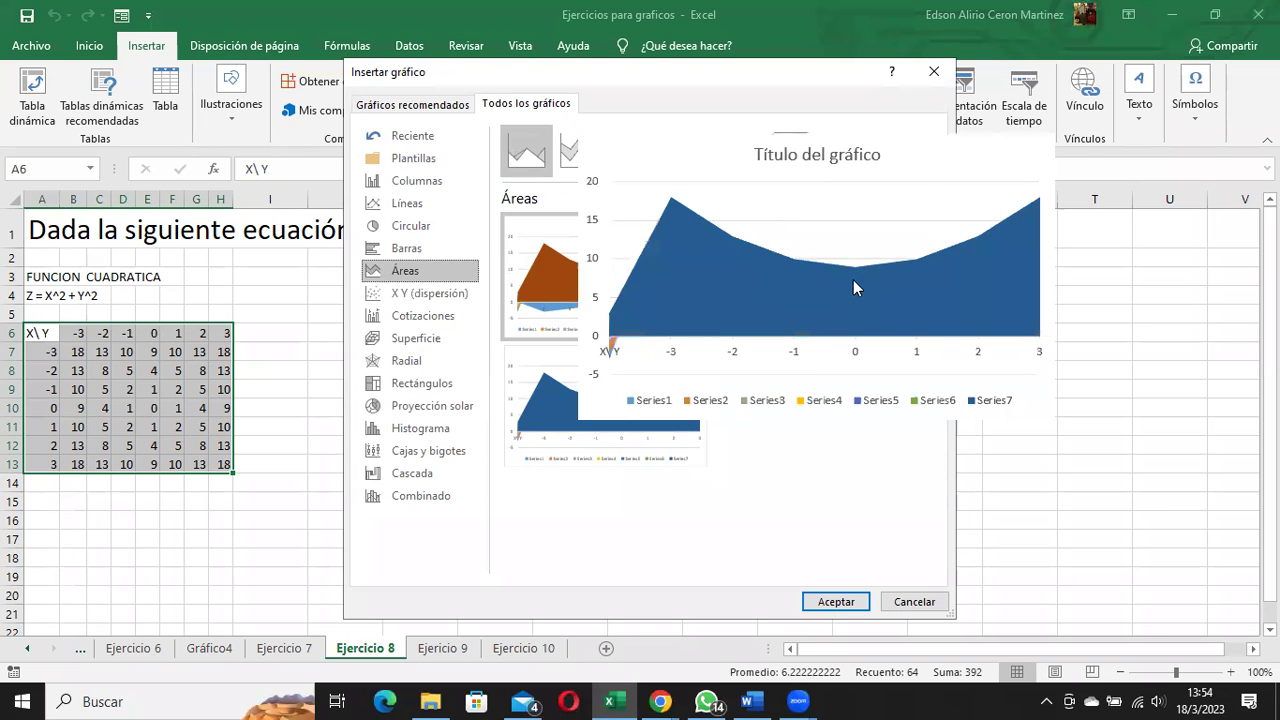
pyautogui.moveTo(579, 150)
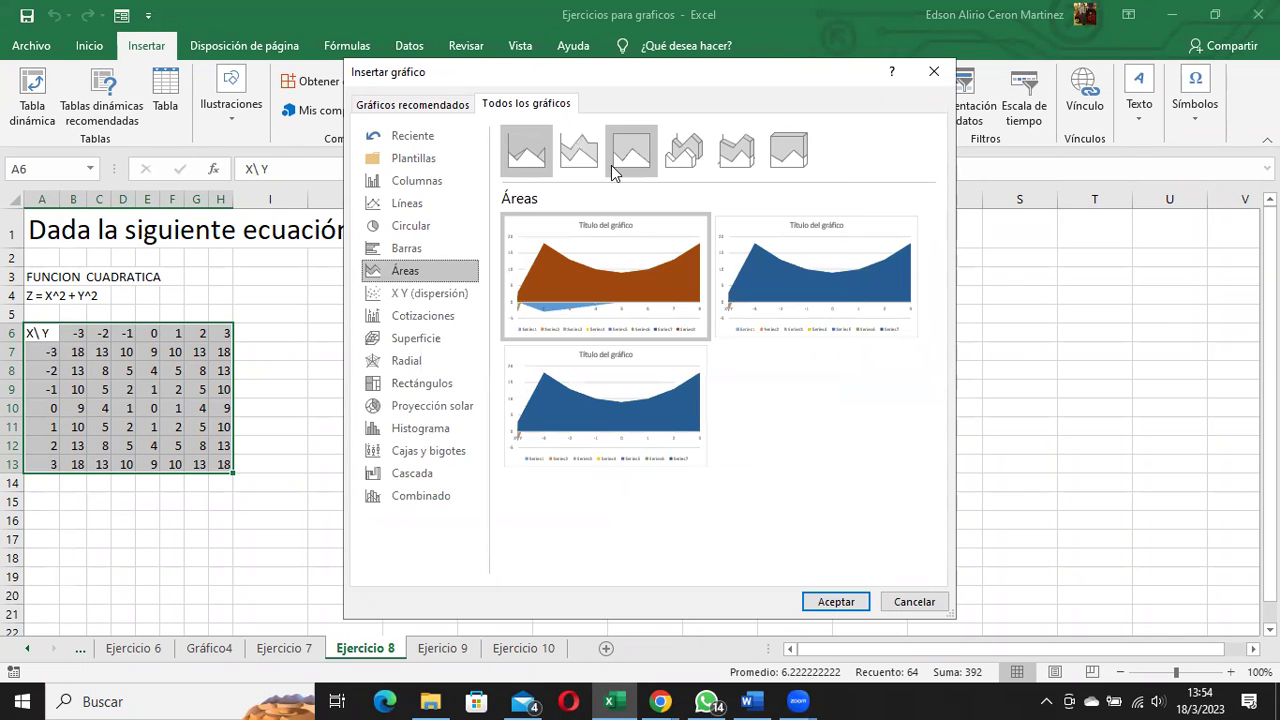
pyautogui.click(585, 155)
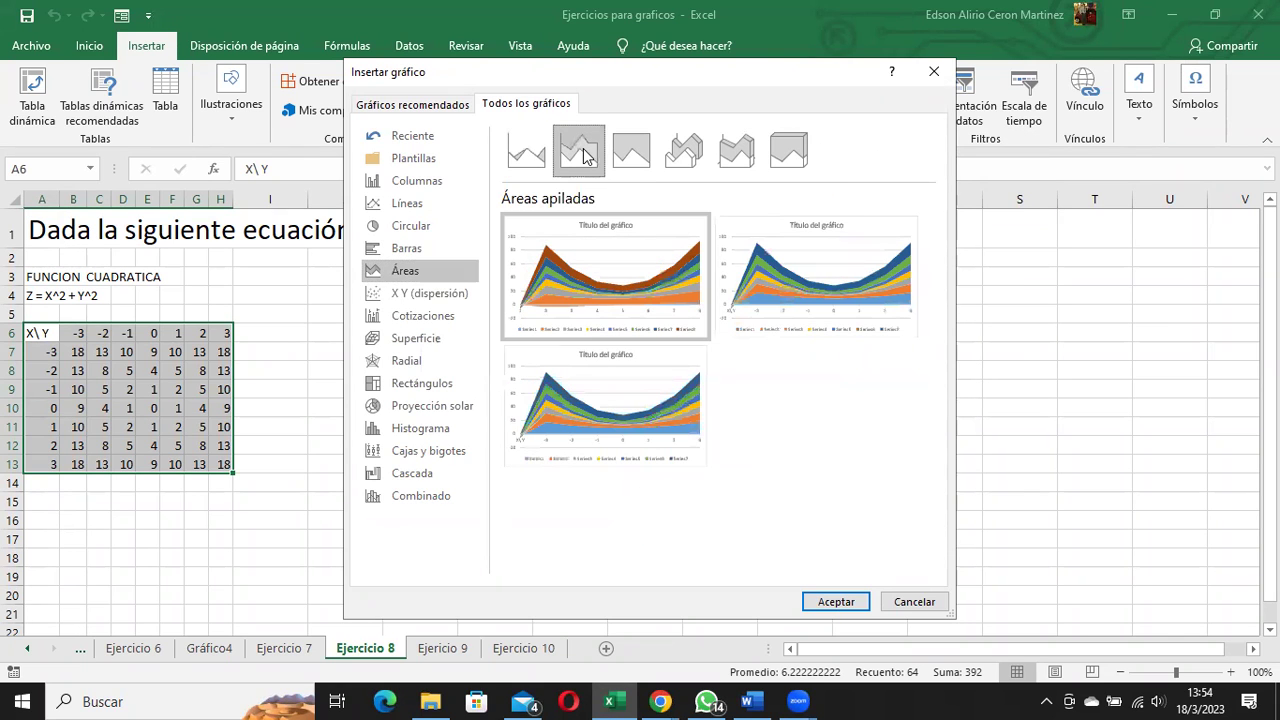
pyautogui.click(634, 156)
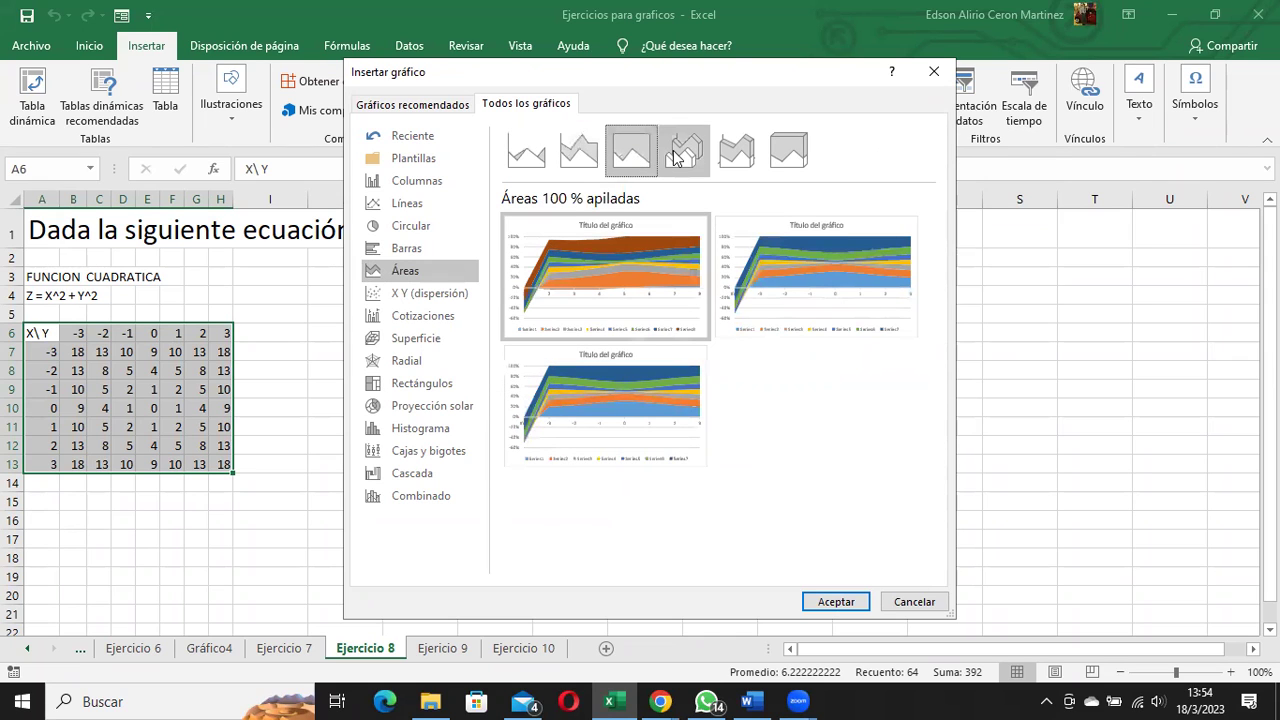
pyautogui.click(678, 156)
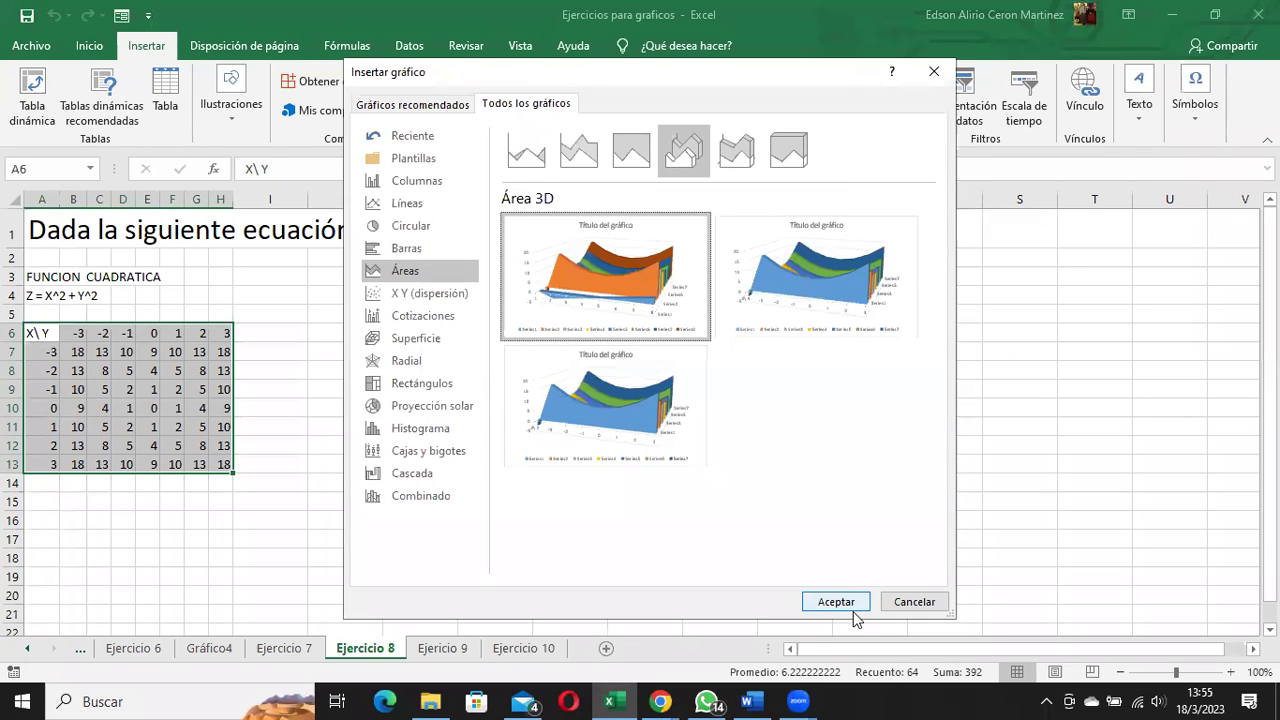
pyautogui.click(798, 279)
pyautogui.moveTo(605, 405)
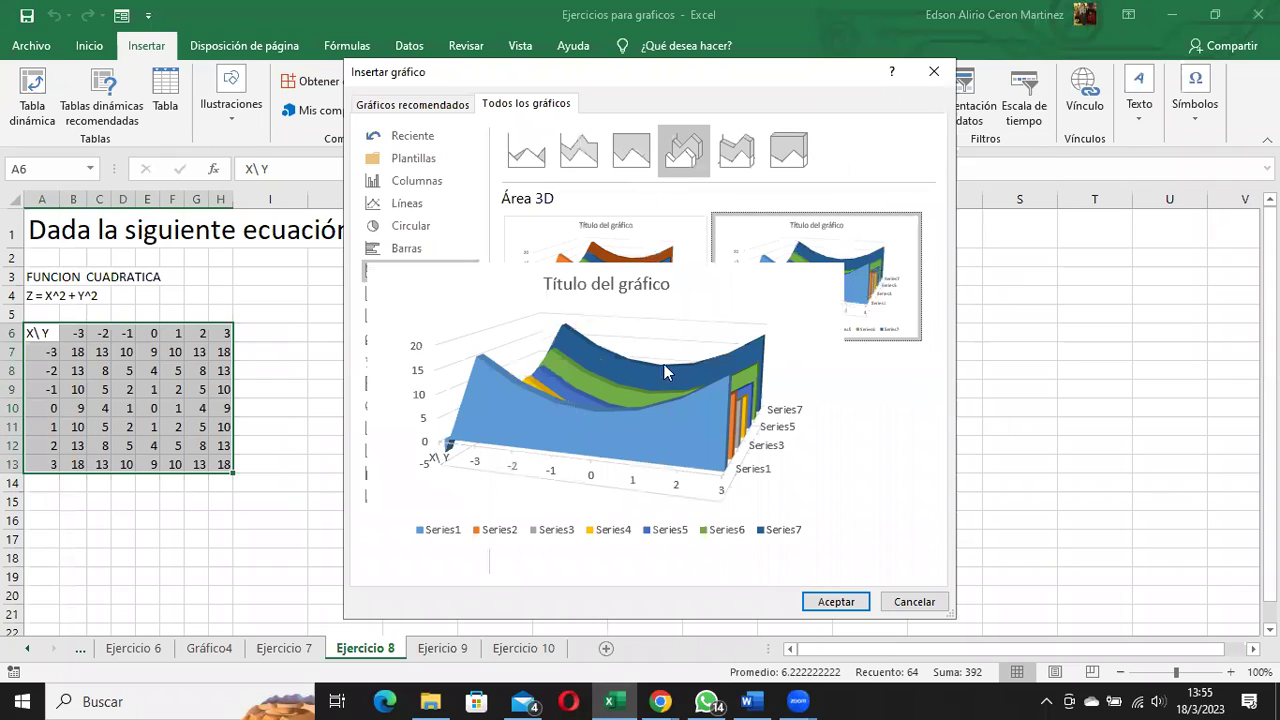
# Insert the second 3D Area chart layout for the Z = X^2 + Y^2 table.
pyautogui.click(846, 603)
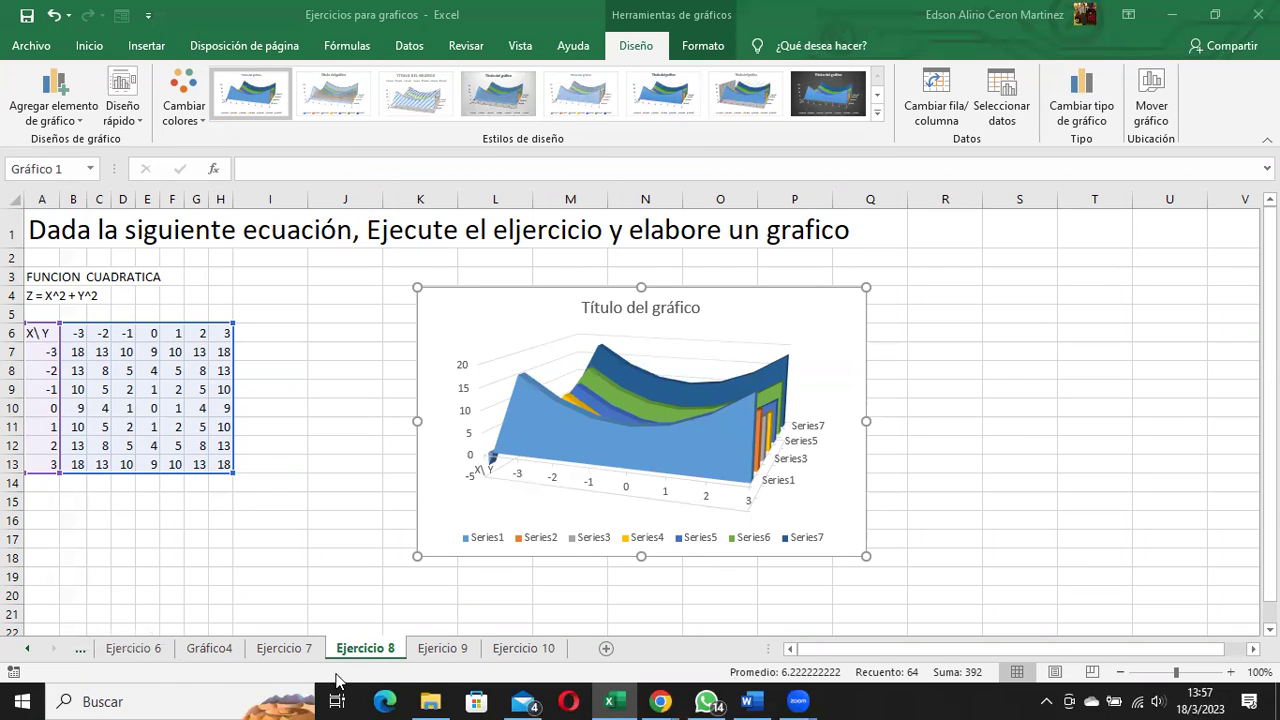
# Switch to the Ejercicio 9 sheet with the sellers' Enero–Mayo sales and select cell B4.
pyautogui.click(443, 650)
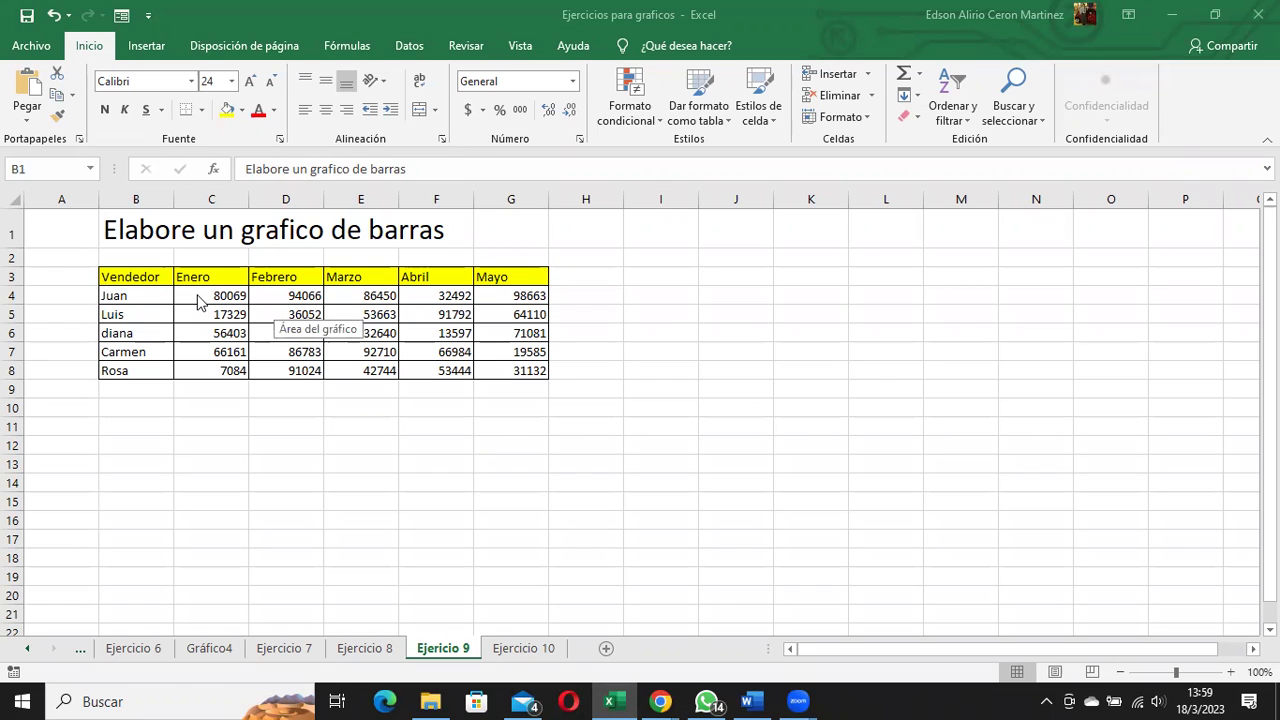
pyautogui.press('Escape')
pyautogui.click(160, 297)
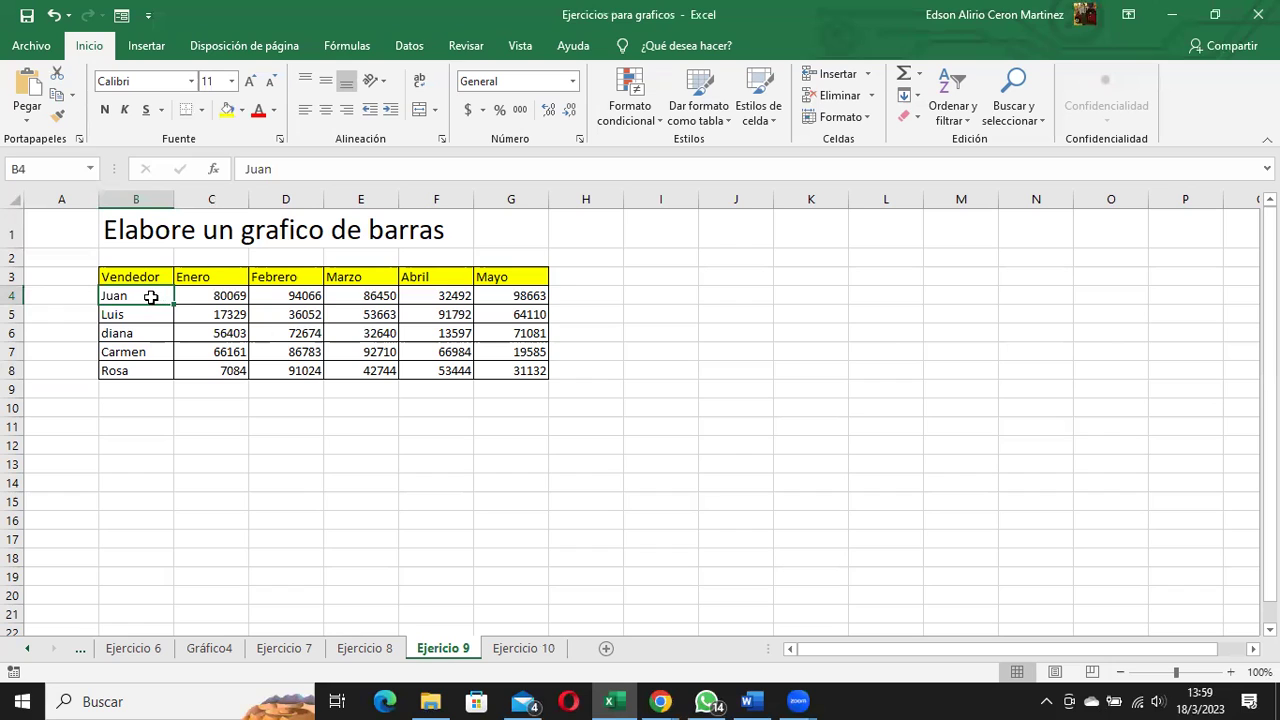
# Select the sales table B3:G8 and insert a Columna agrupada (clustered column) chart.
pyautogui.moveTo(160, 296); pyautogui.dragTo(430, 314)
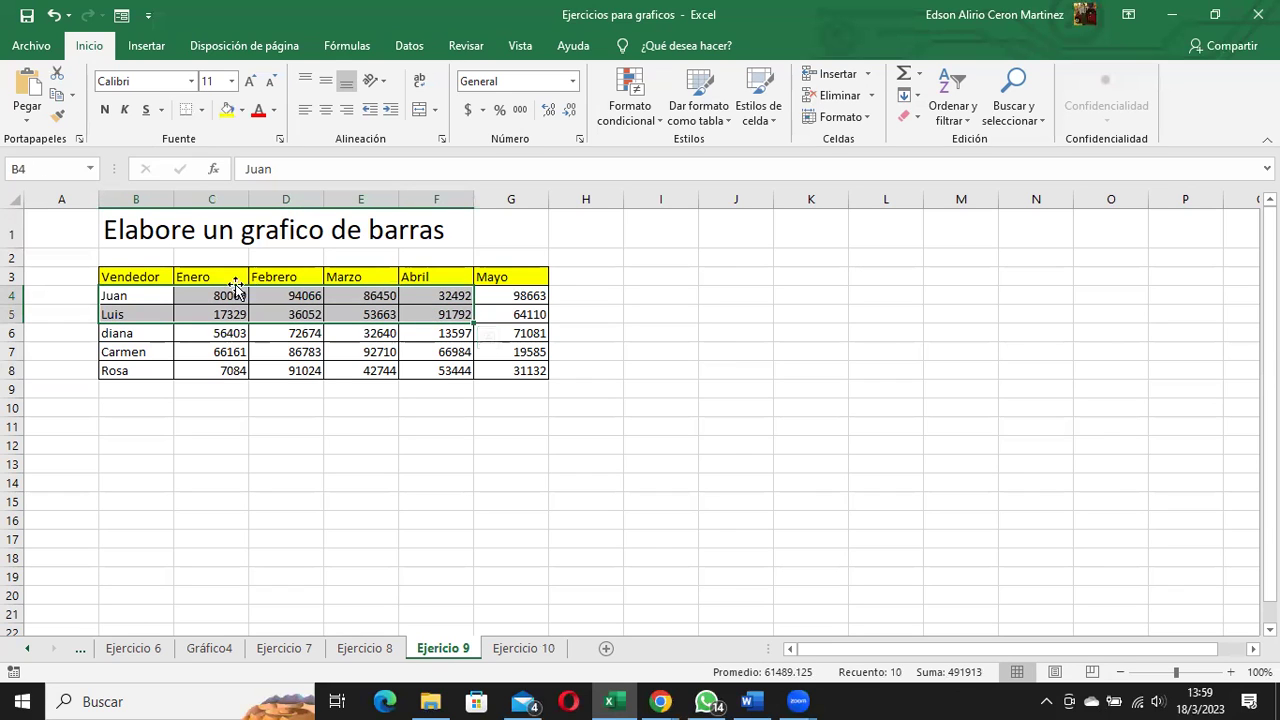
pyautogui.moveTo(115, 277); pyautogui.dragTo(195, 277)
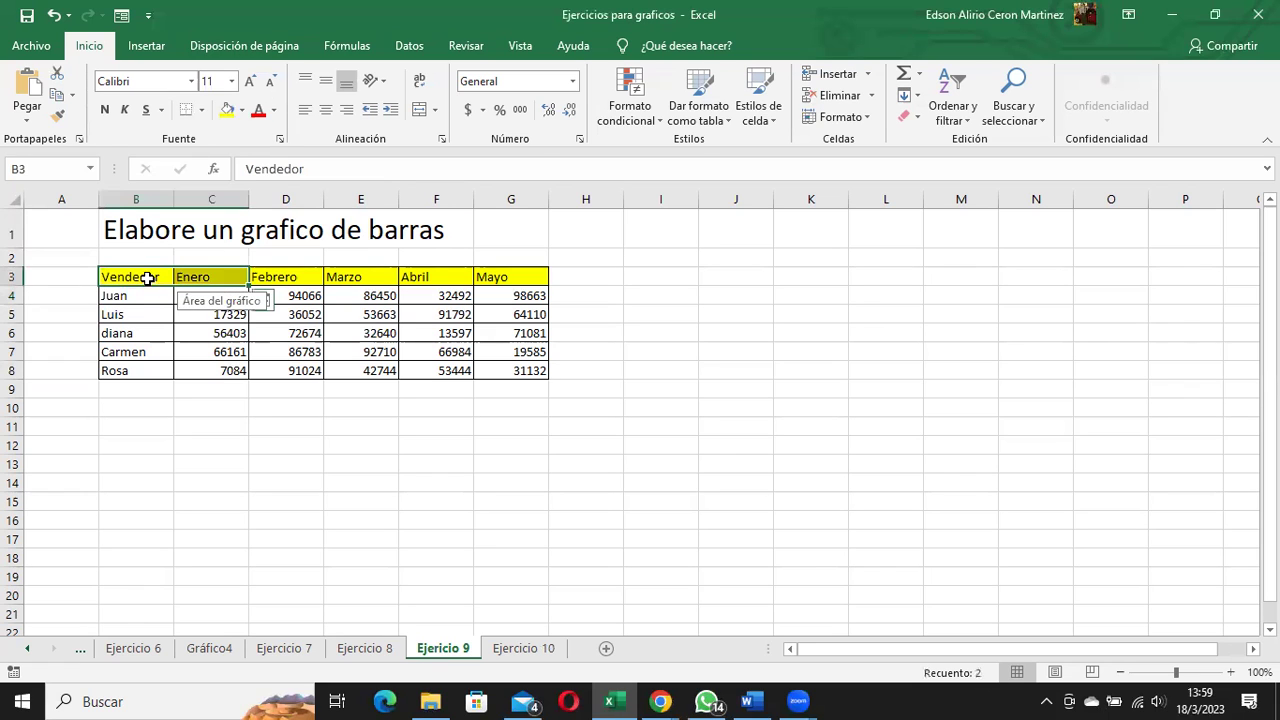
pyautogui.moveTo(147, 279); pyautogui.dragTo(507, 370)
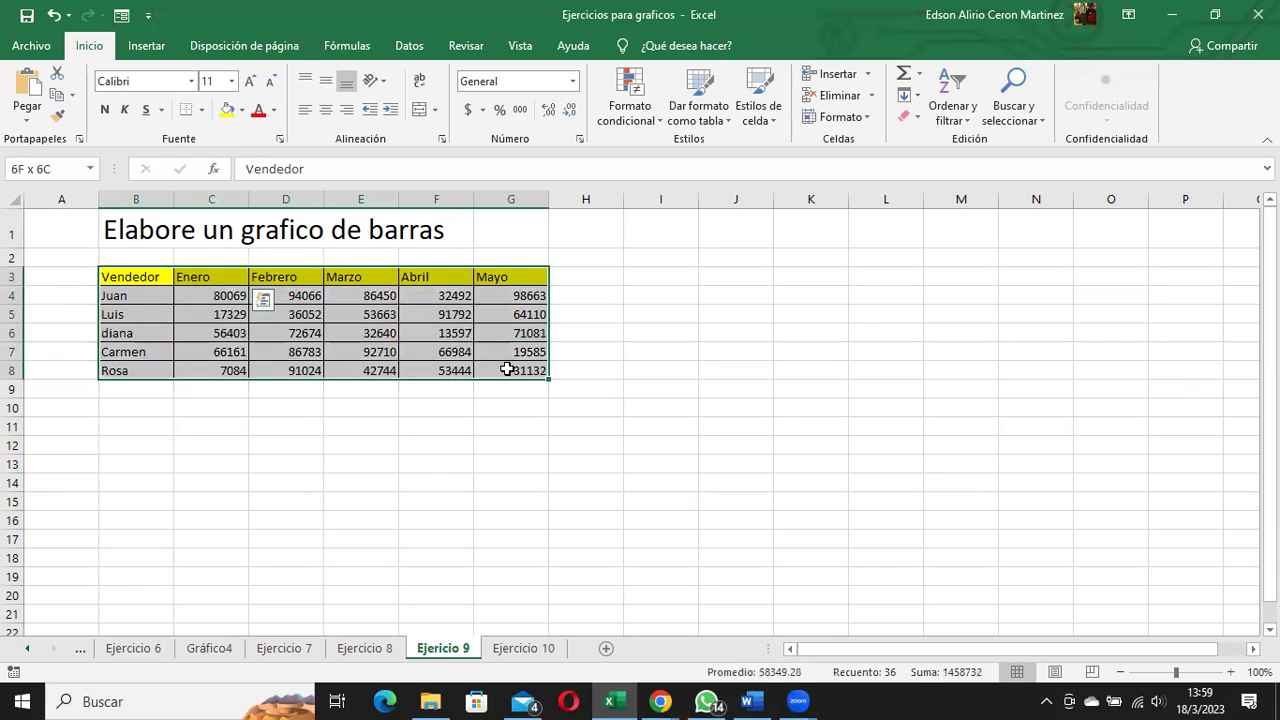
pyautogui.click(143, 46)
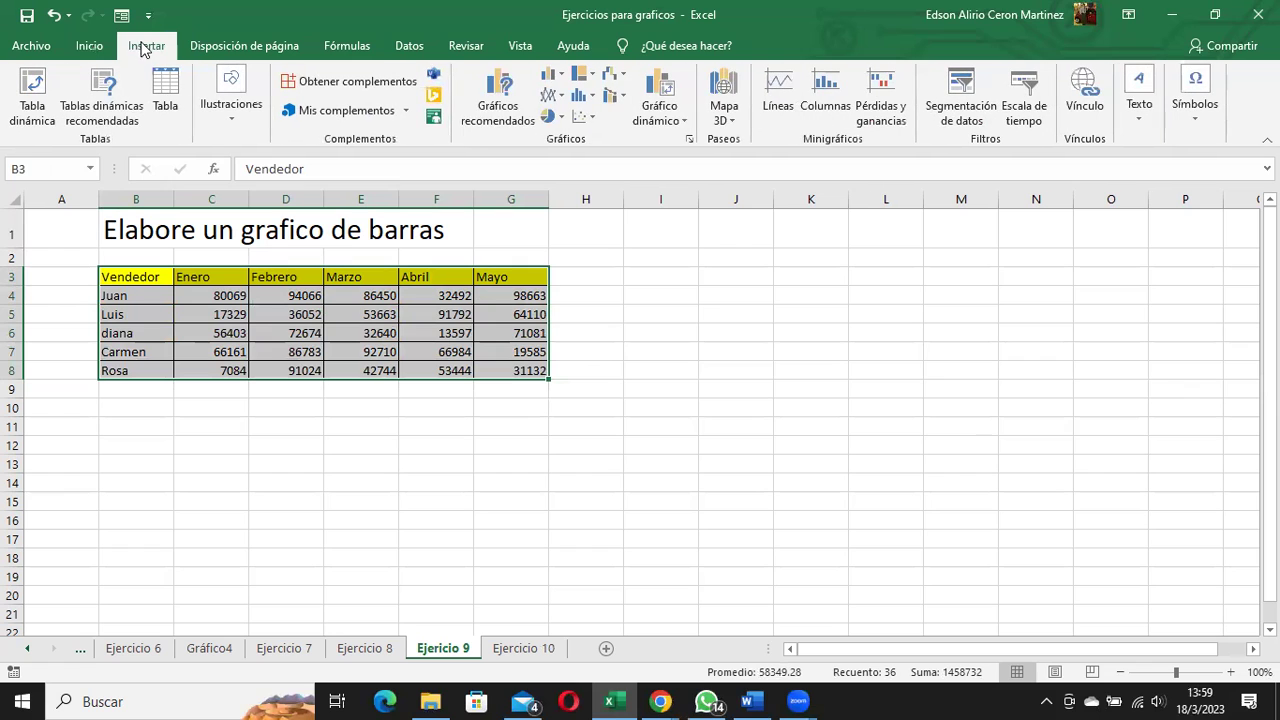
pyautogui.click(549, 78)
pyautogui.click(566, 136)
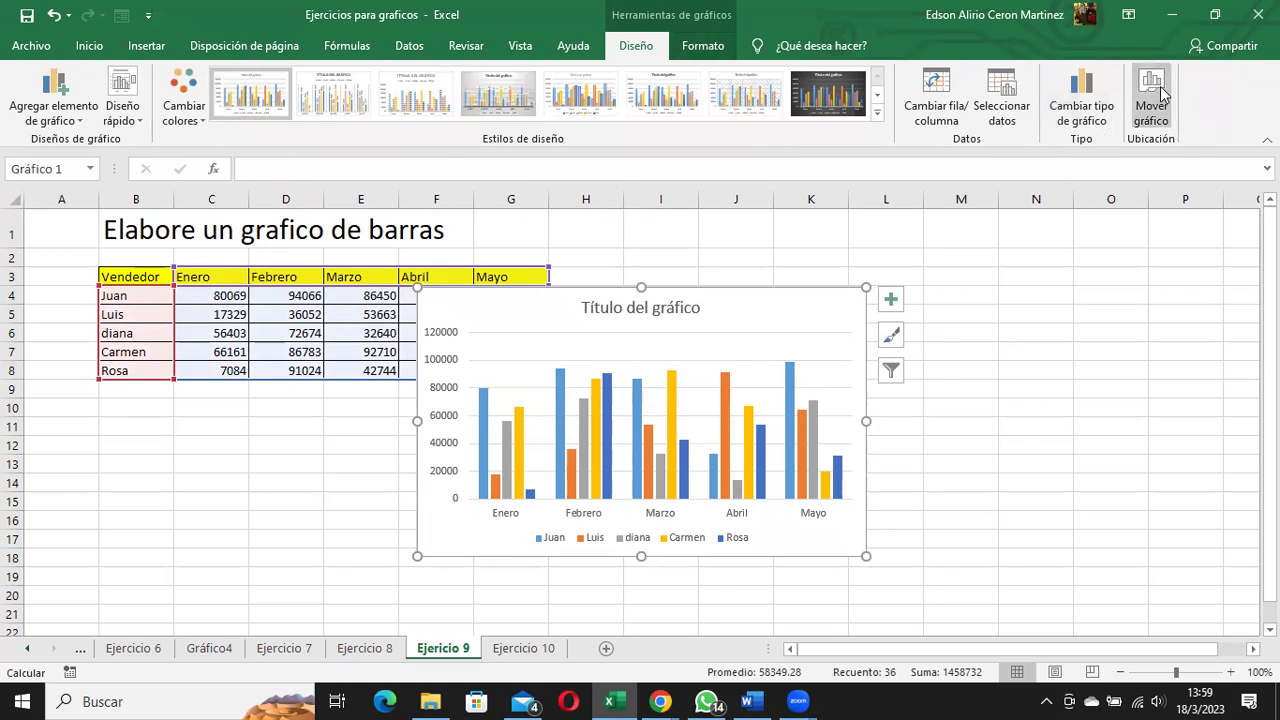
# Move the sales chart to a new chart sheet named Gráfico5.
pyautogui.click(1160, 96)
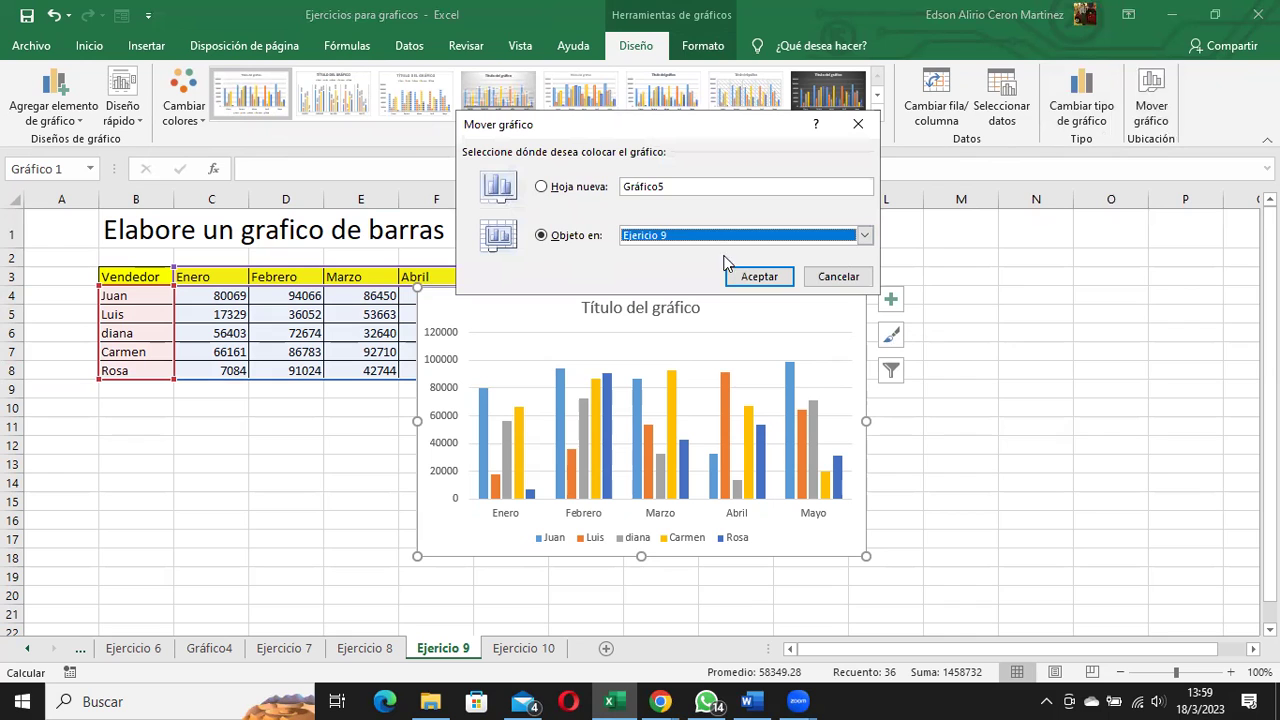
pyautogui.click(572, 188)
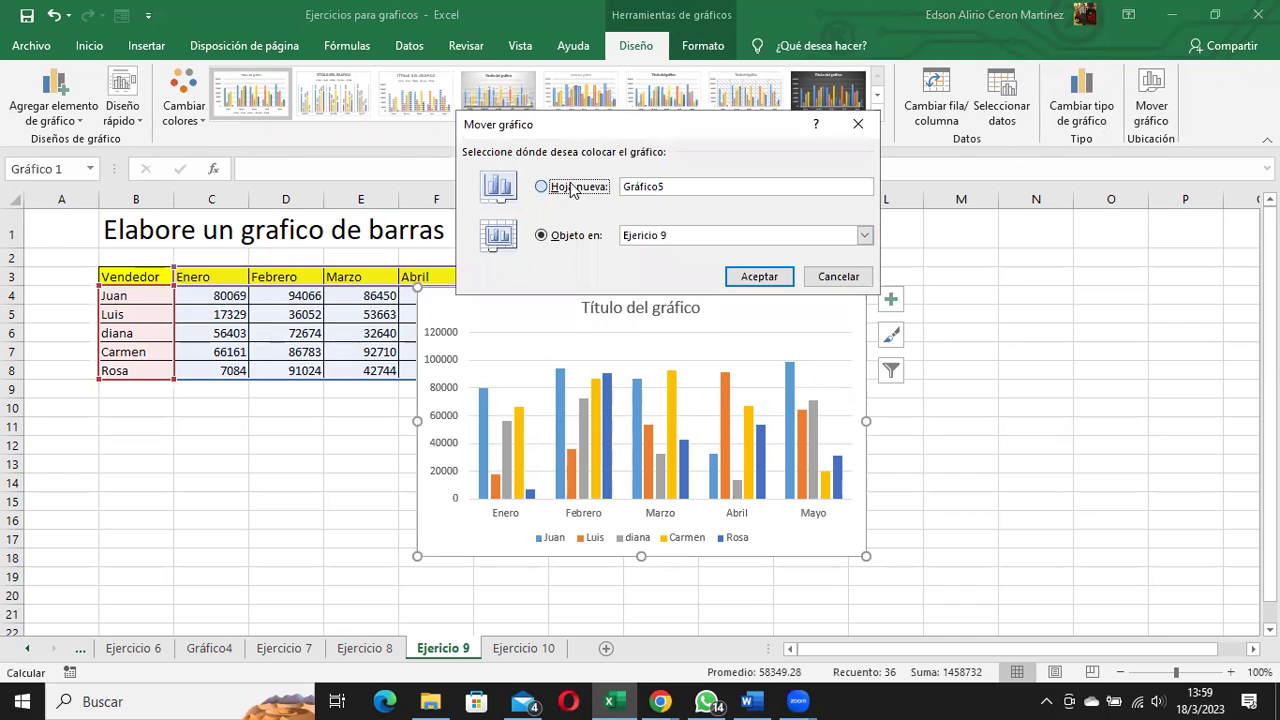
pyautogui.click(745, 272)
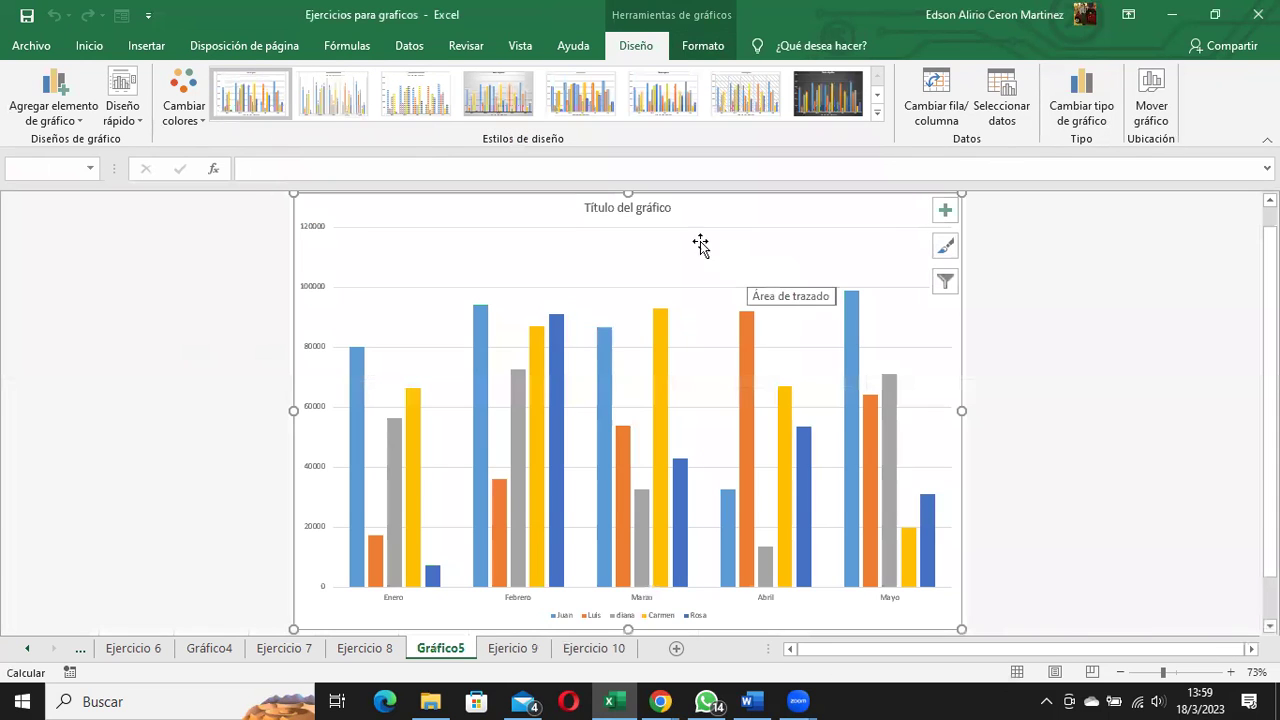
# Replace the chart title with 'Ventas'.
pyautogui.click(637, 209)
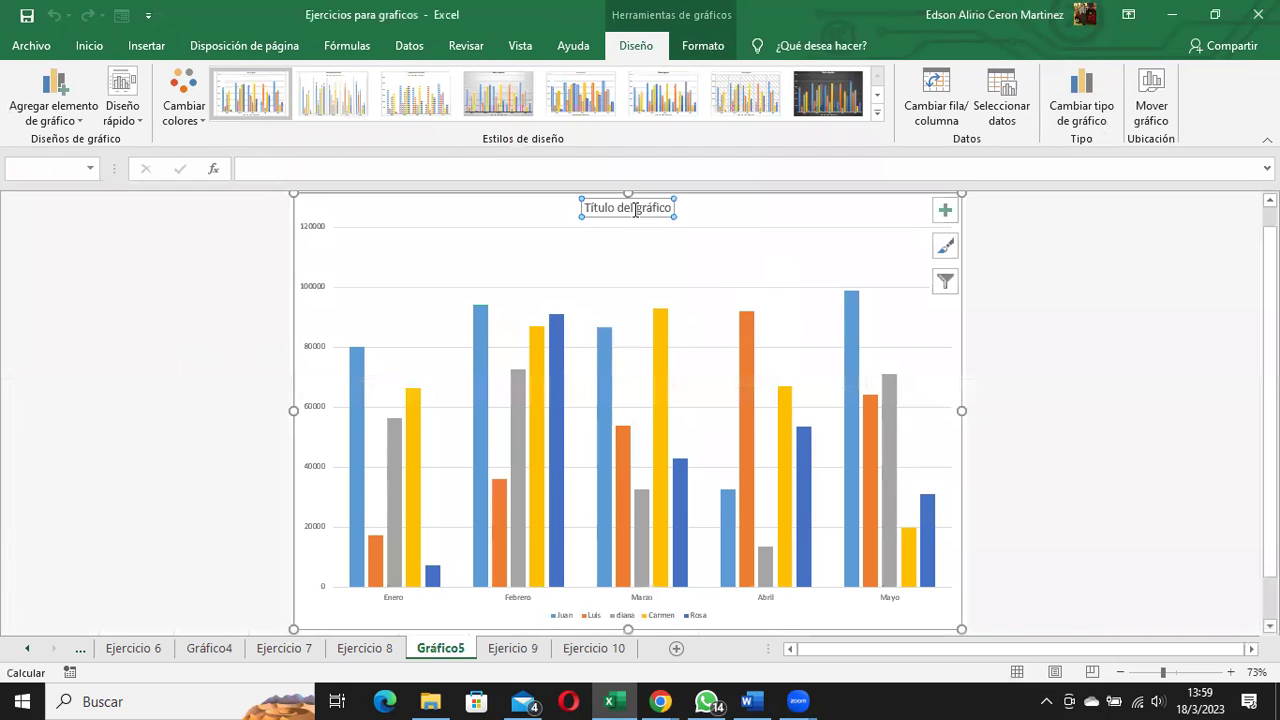
pyautogui.click(520, 648)
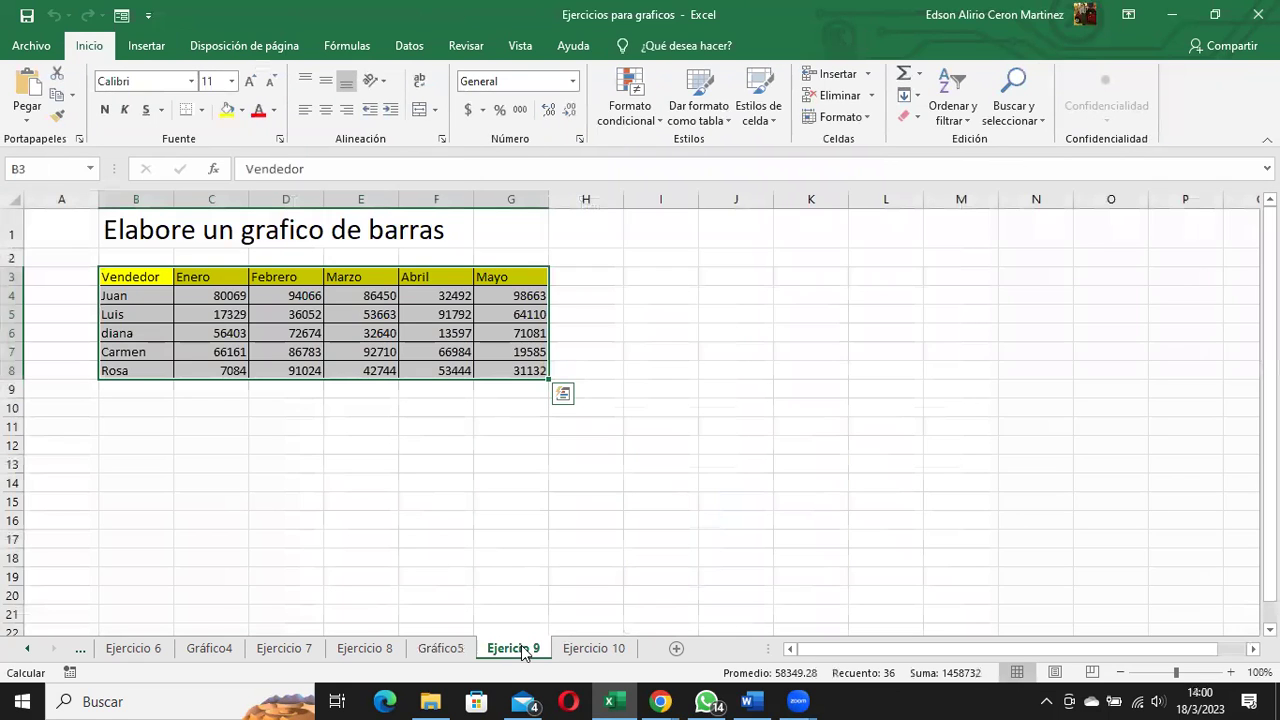
pyautogui.click(447, 650)
pyautogui.click(604, 210)
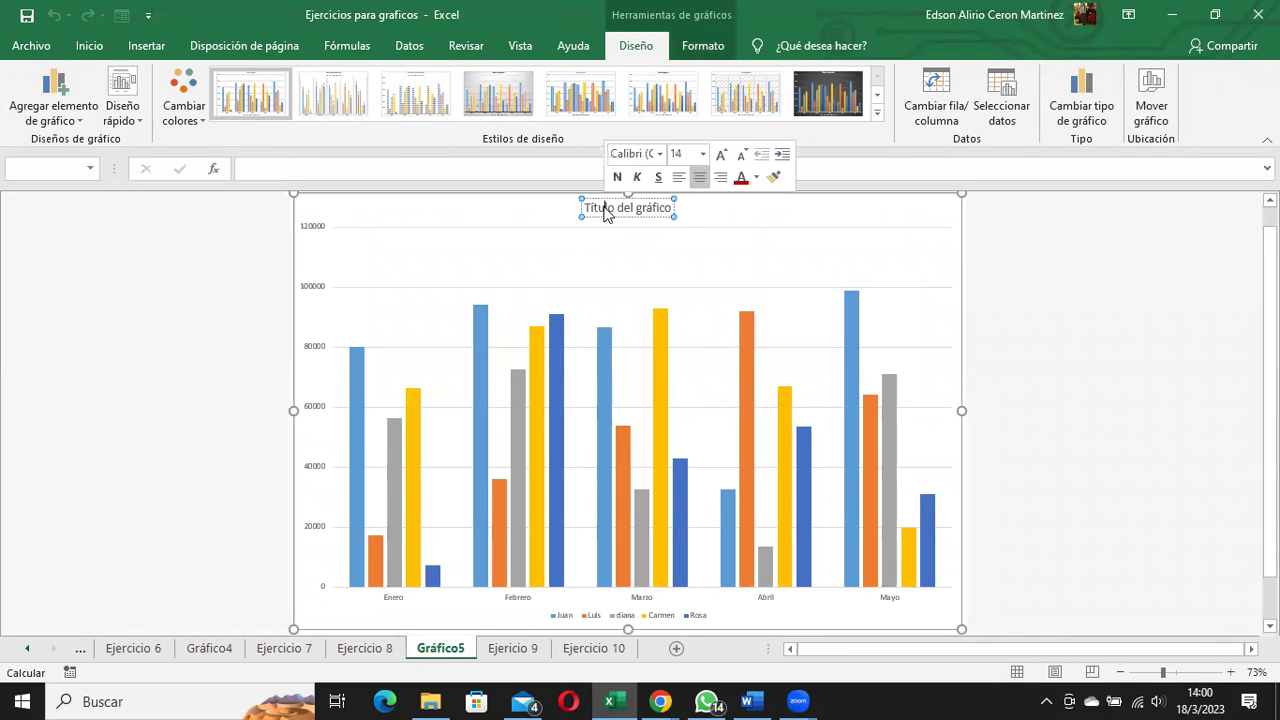
pyautogui.tripleClick(604, 210)
pyautogui.write('Ventas')
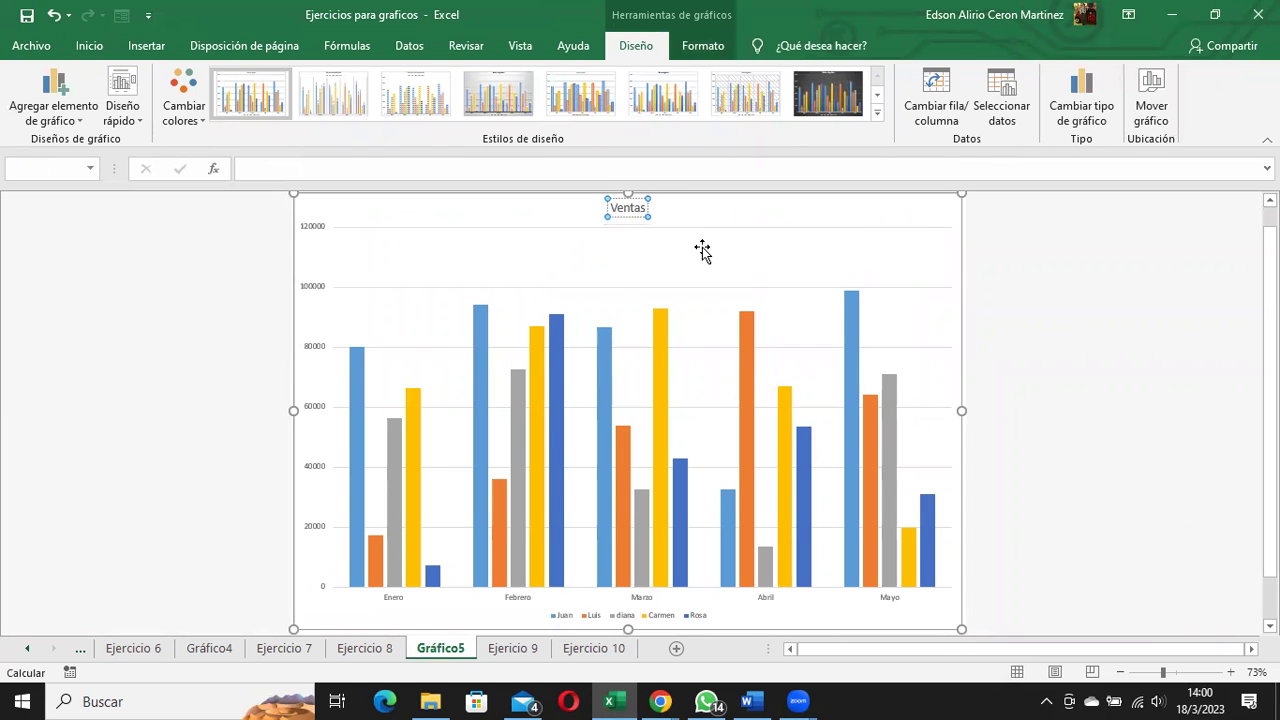
pyautogui.click(186, 95)
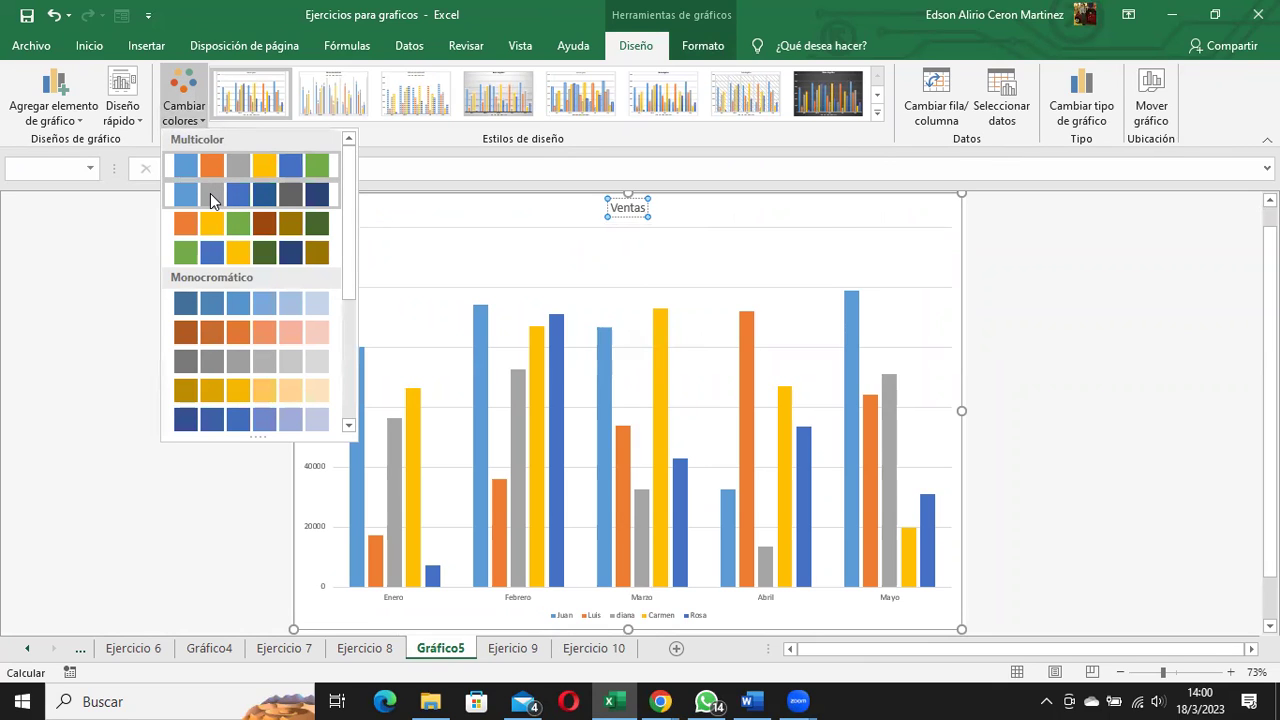
pyautogui.click(186, 305)
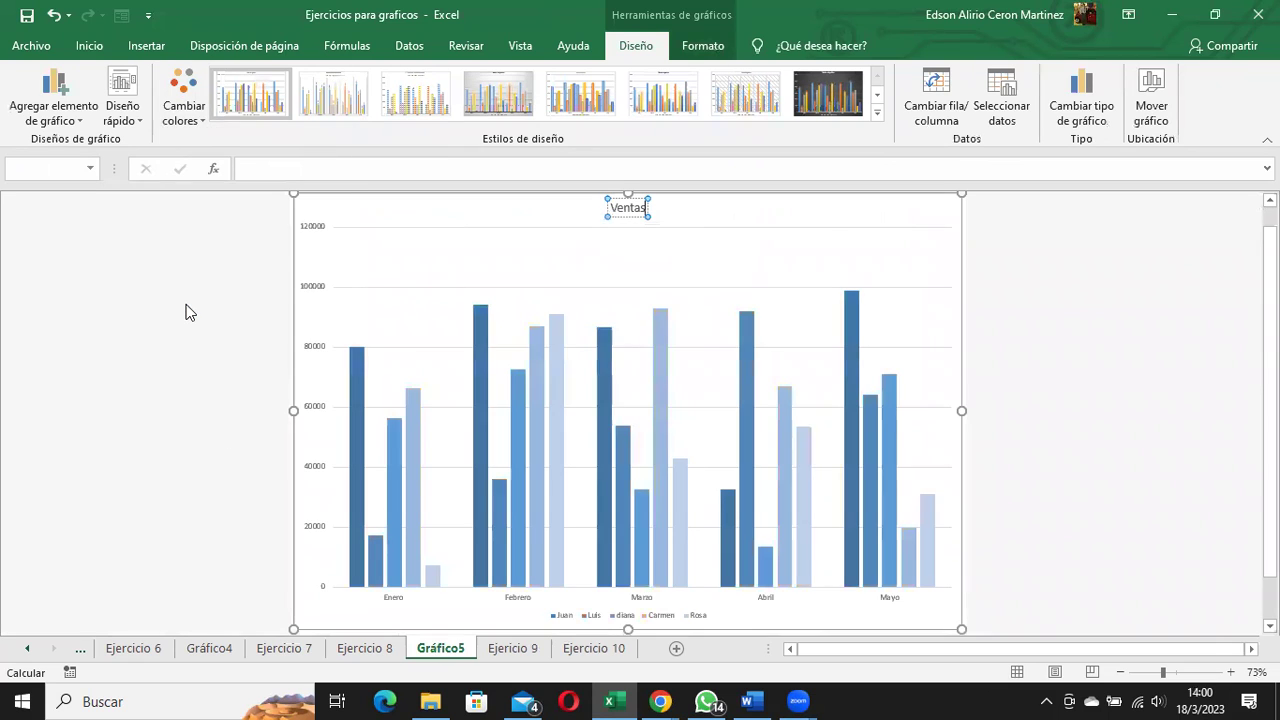
pyautogui.click(180, 112)
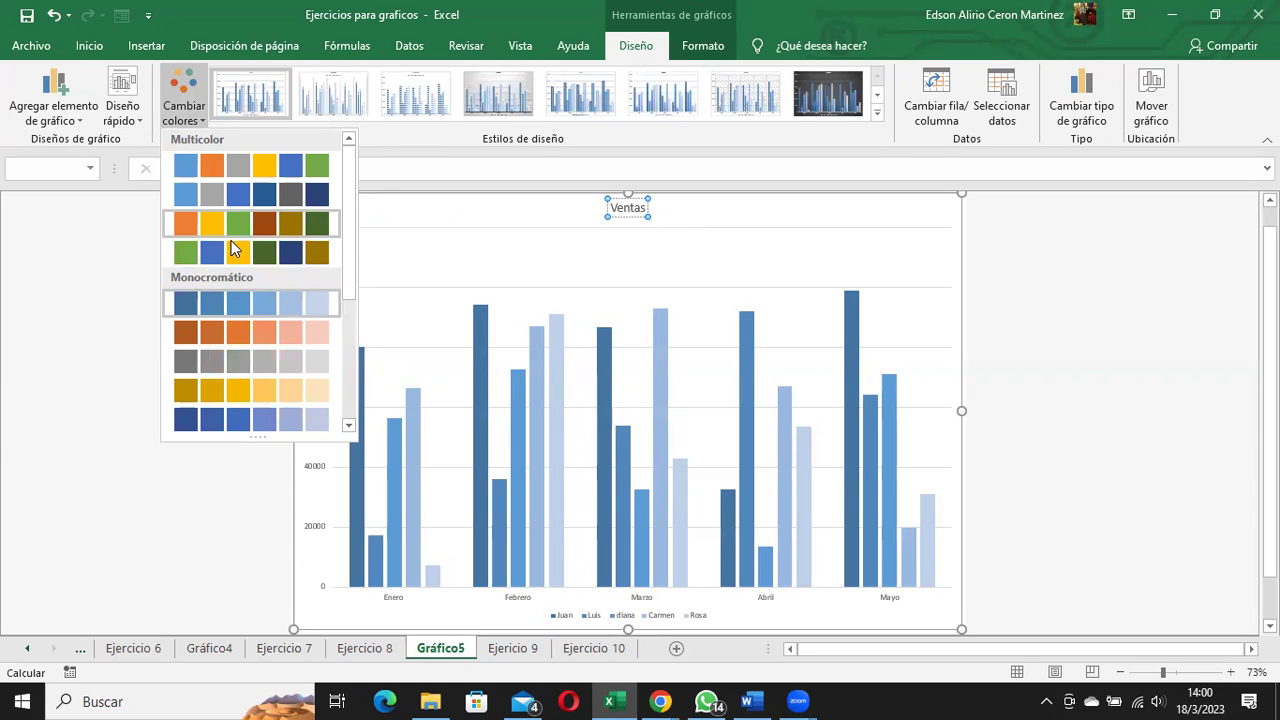
pyautogui.click(236, 255)
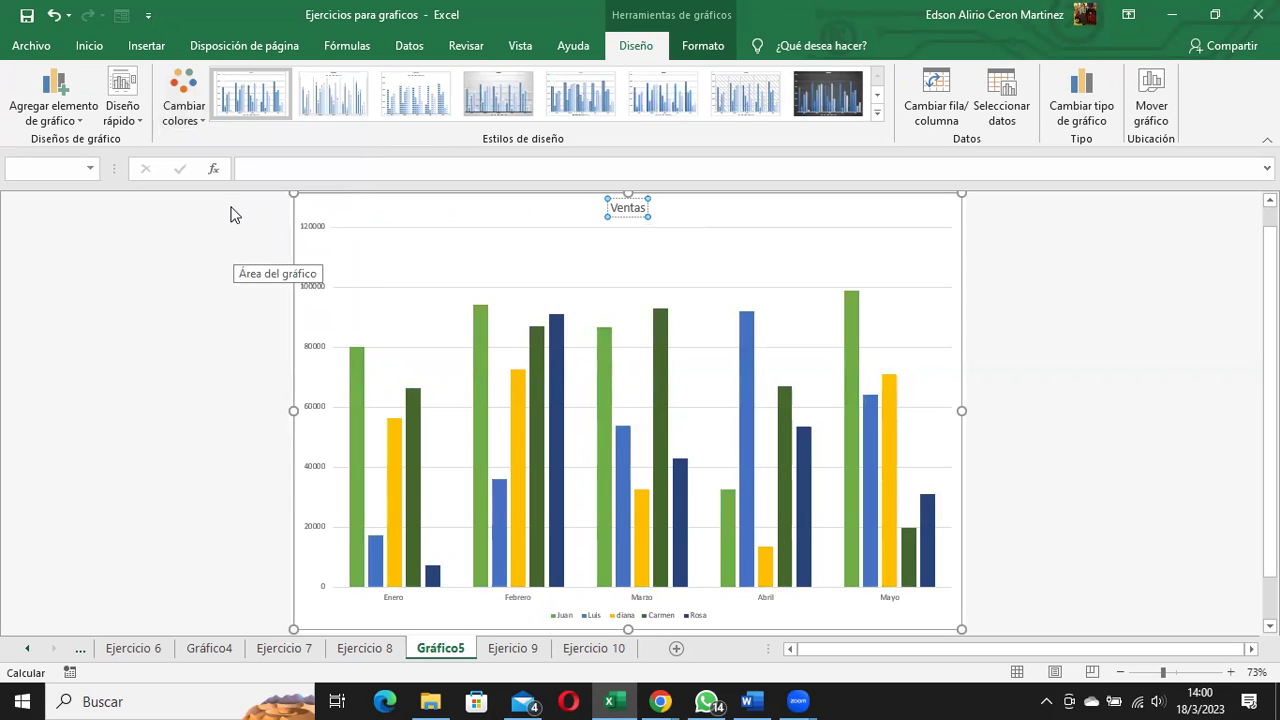
pyautogui.click(183, 113)
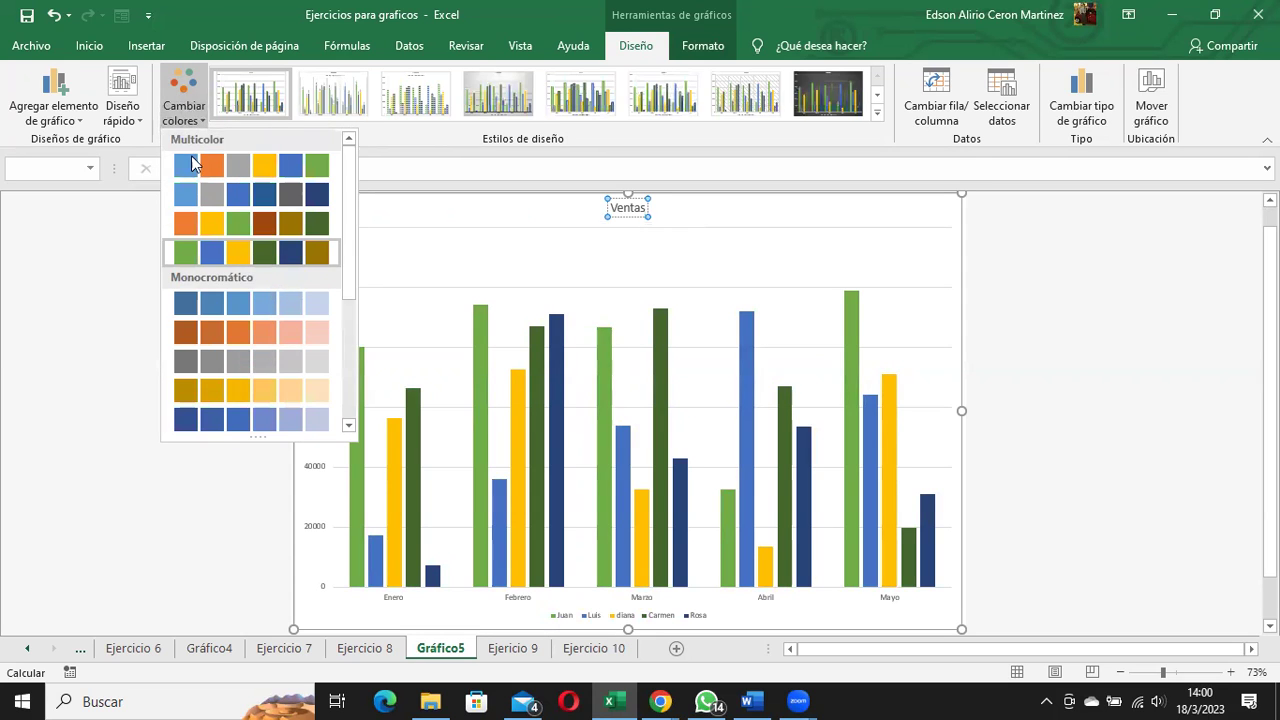
pyautogui.click(186, 165)
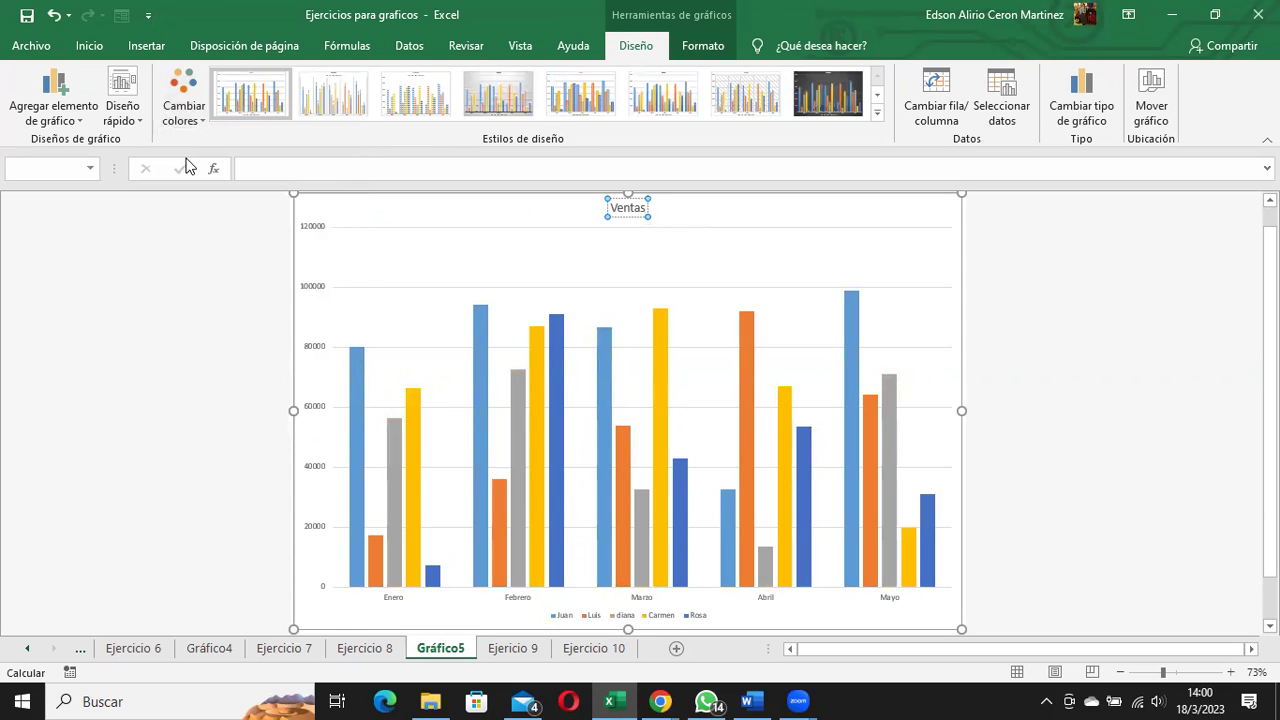
# Preview several chart styles, then apply the dark charcoal style with labelled columns.
pyautogui.click(327, 97)
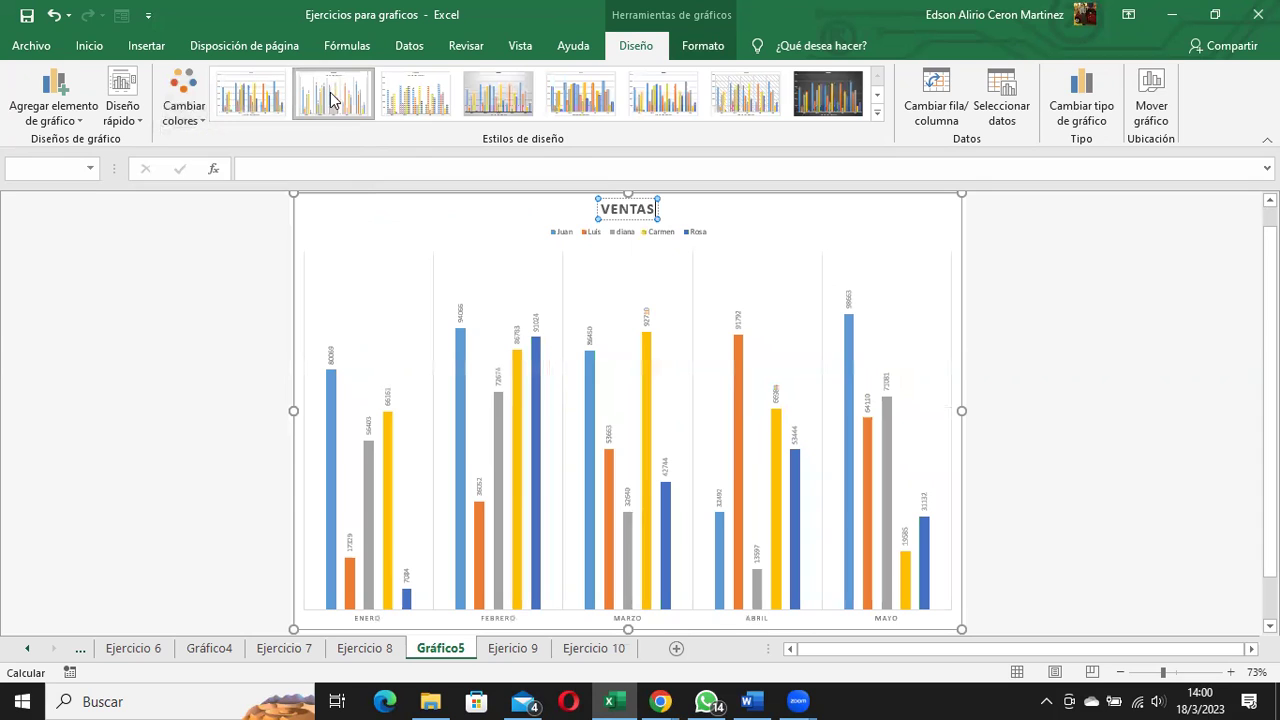
pyautogui.click(411, 105)
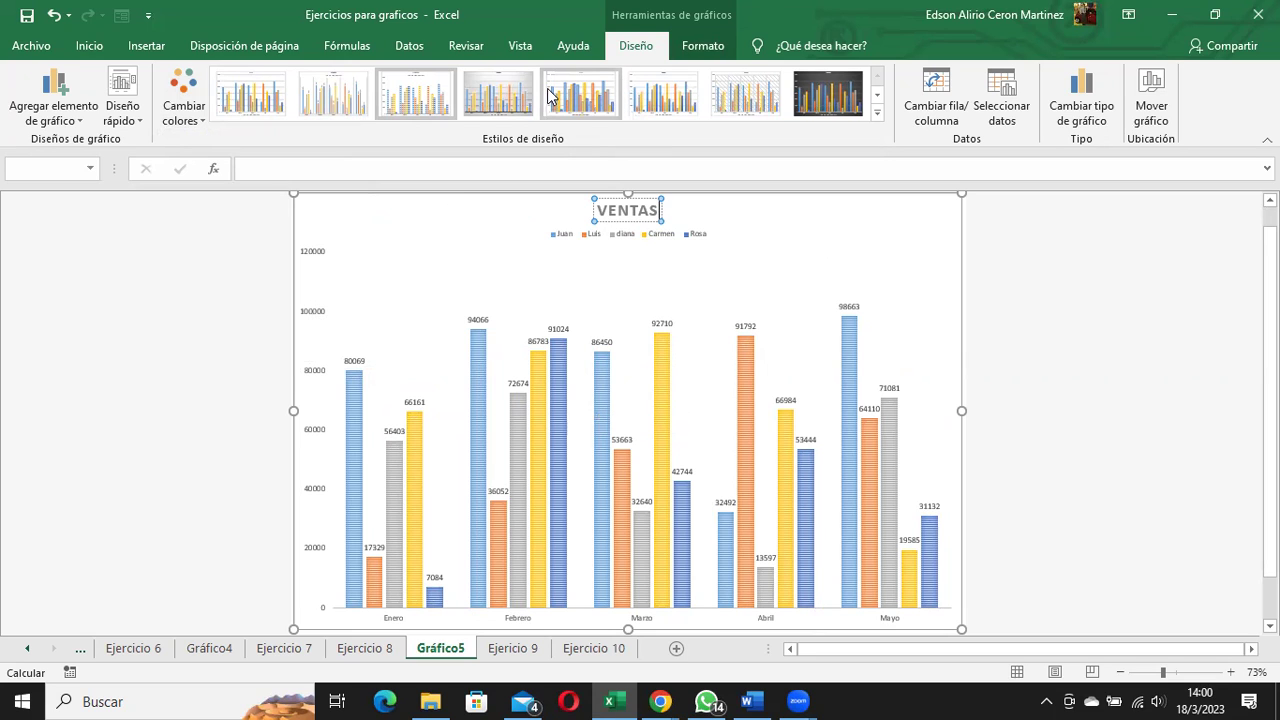
pyautogui.click(498, 95)
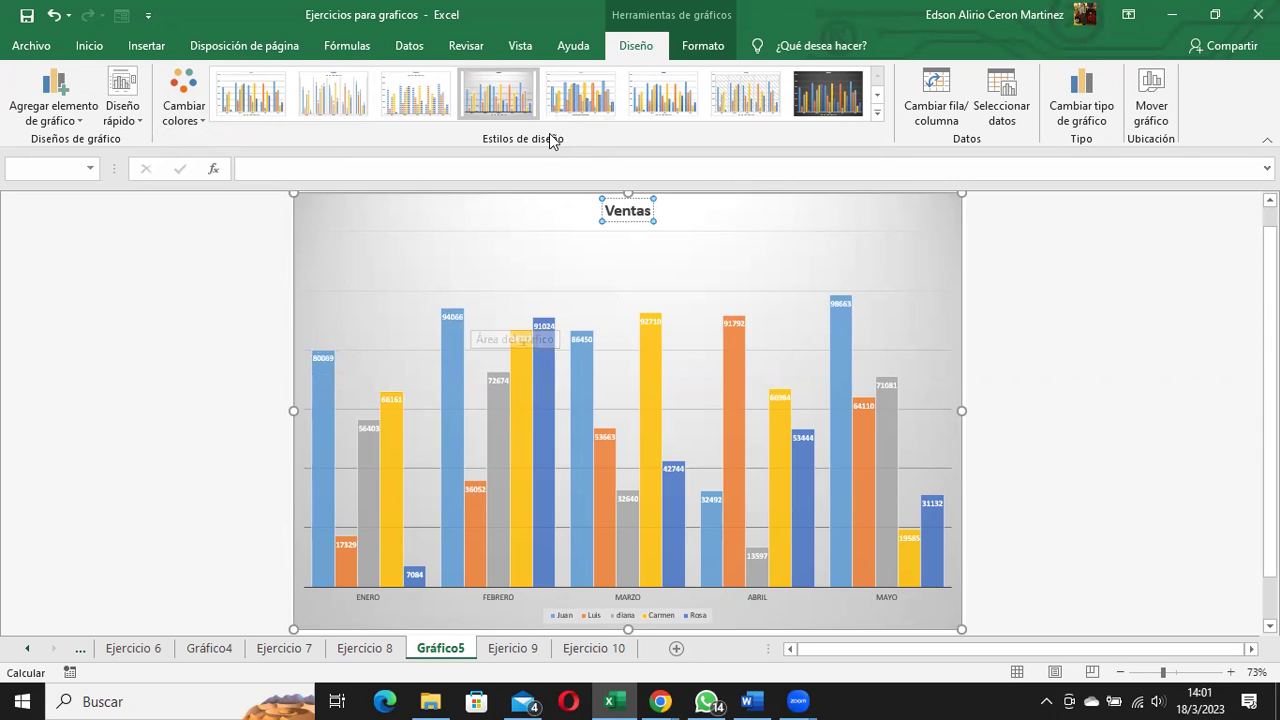
pyautogui.click(586, 94)
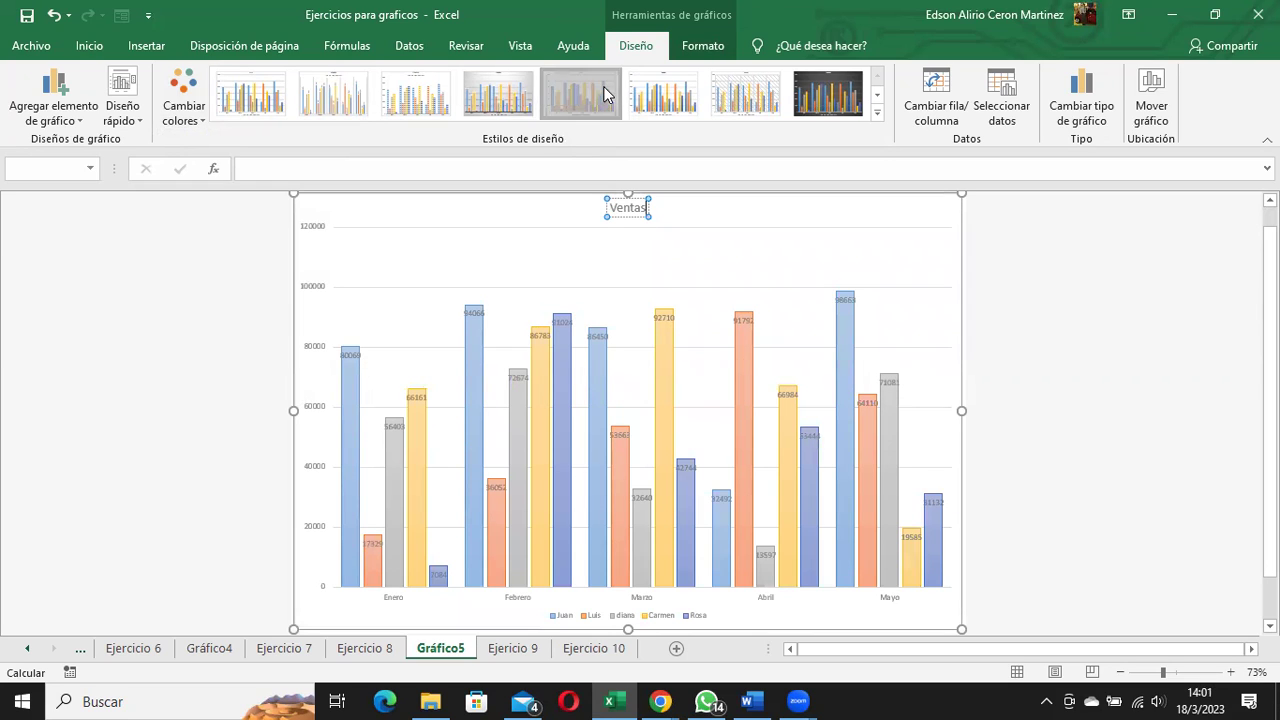
pyautogui.click(817, 100)
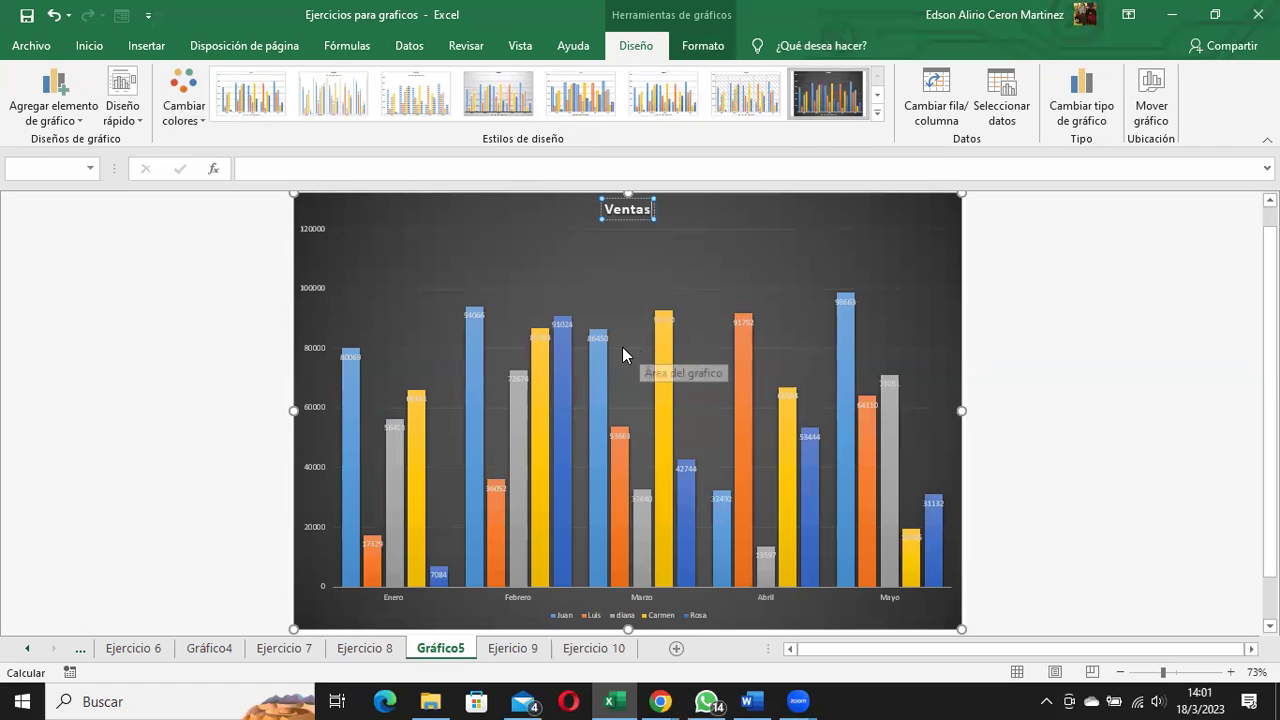